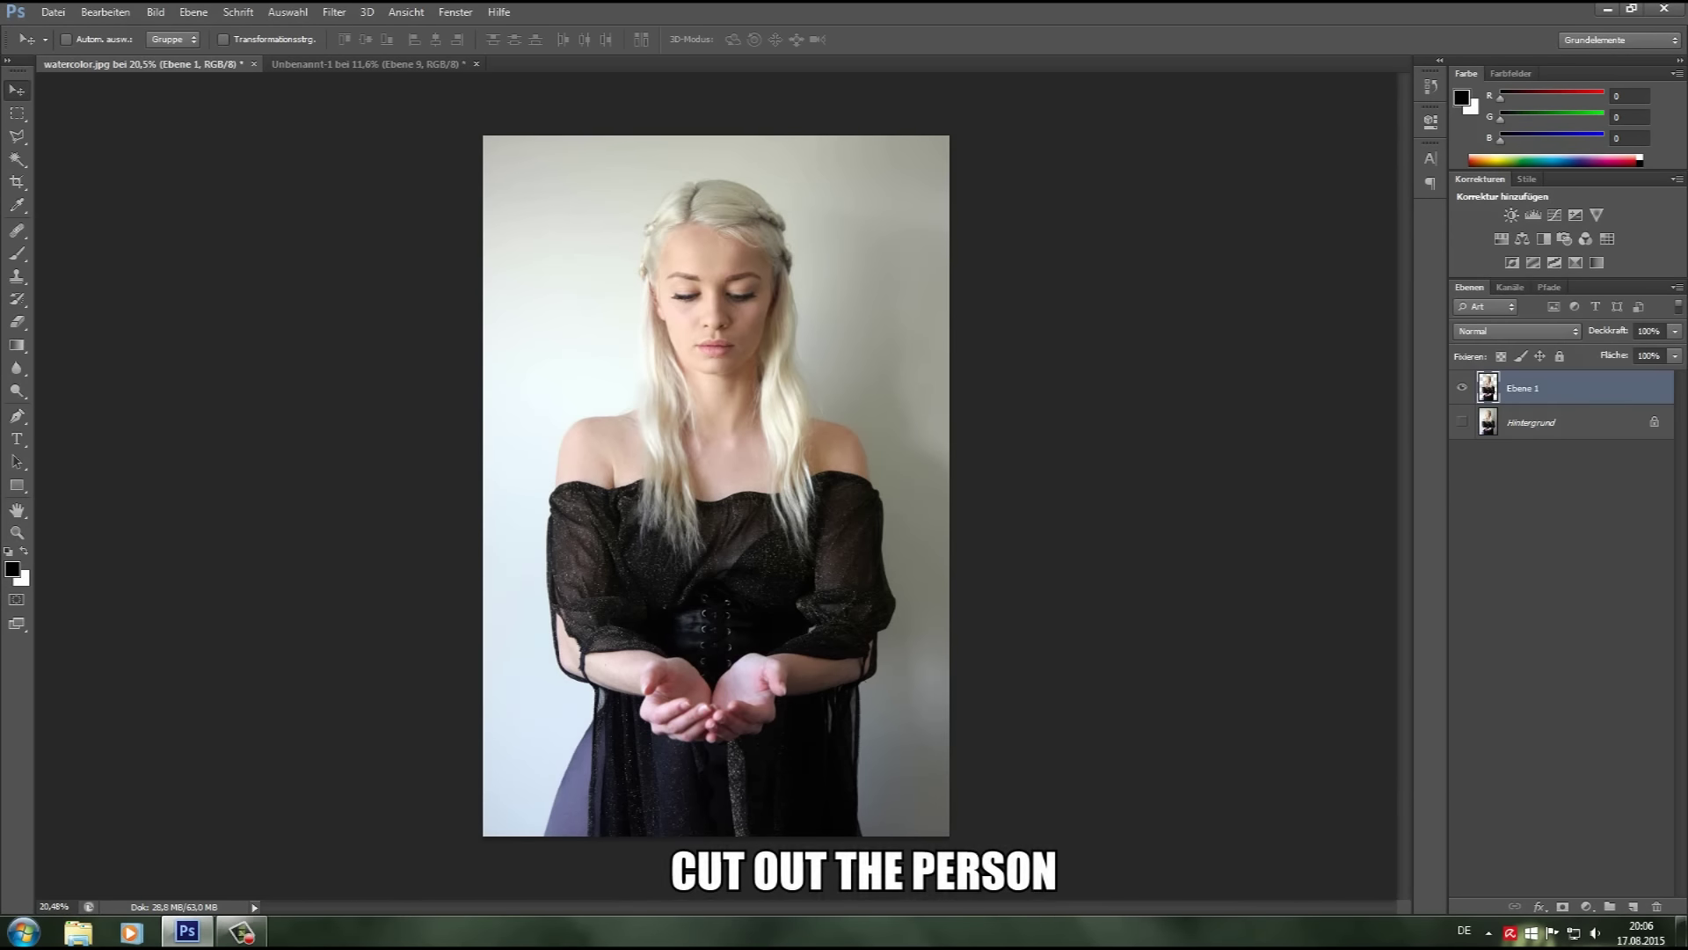
# Step: Select the entire canvas of watercolor.jpg with the Rectangular Marquee
pyautogui.press('m')
pyautogui.moveTo(479, 132); pyautogui.dragTo(1203, 883)
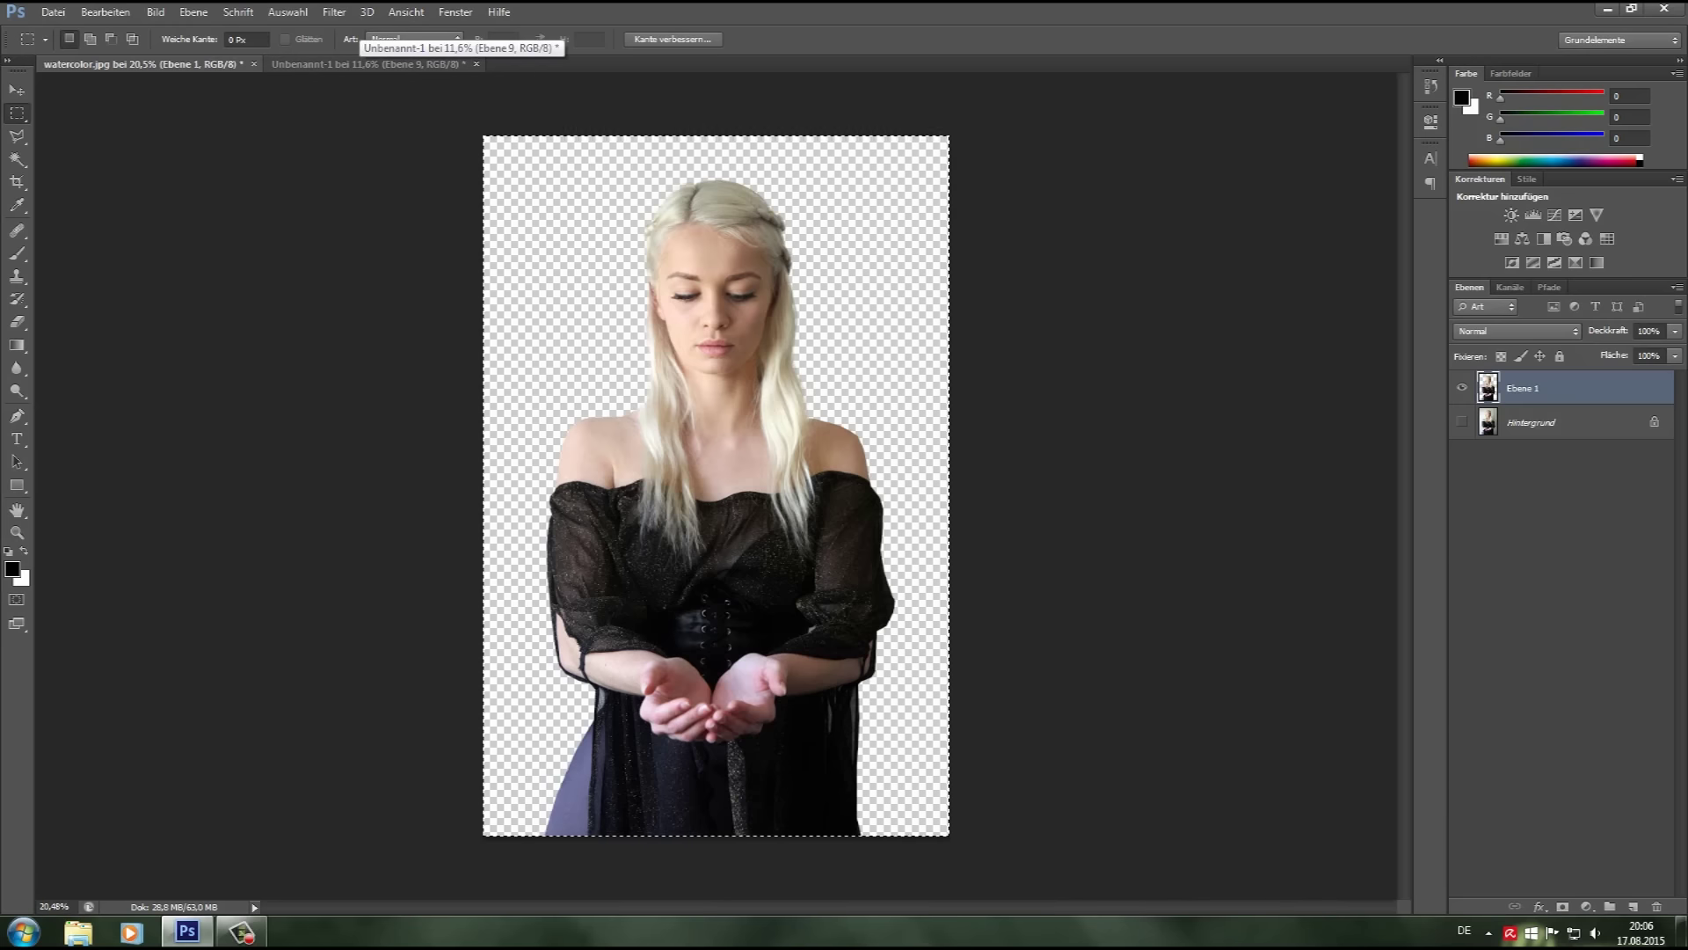
pyautogui.click(53, 11)
# Step: Set the new document's width to 2000 and height to 2700 pixels, then create it
pyautogui.press('Tab')
pyautogui.press('Tab')
pyautogui.write('20')
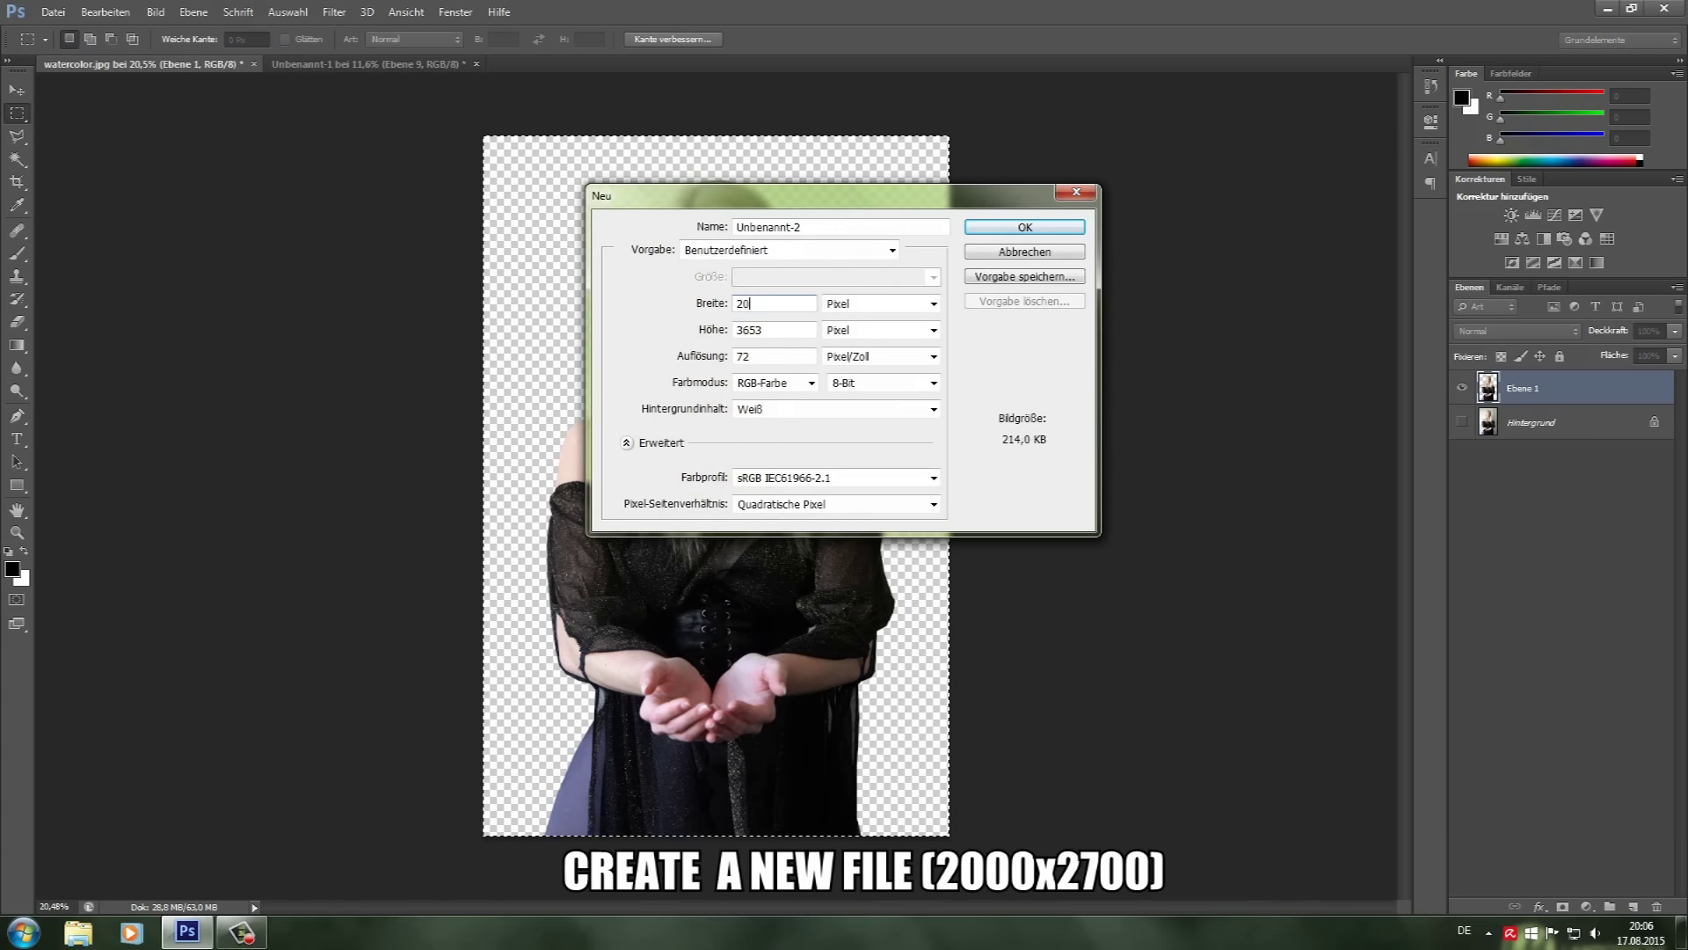
pyautogui.press('Tab')
pyautogui.press('Tab')
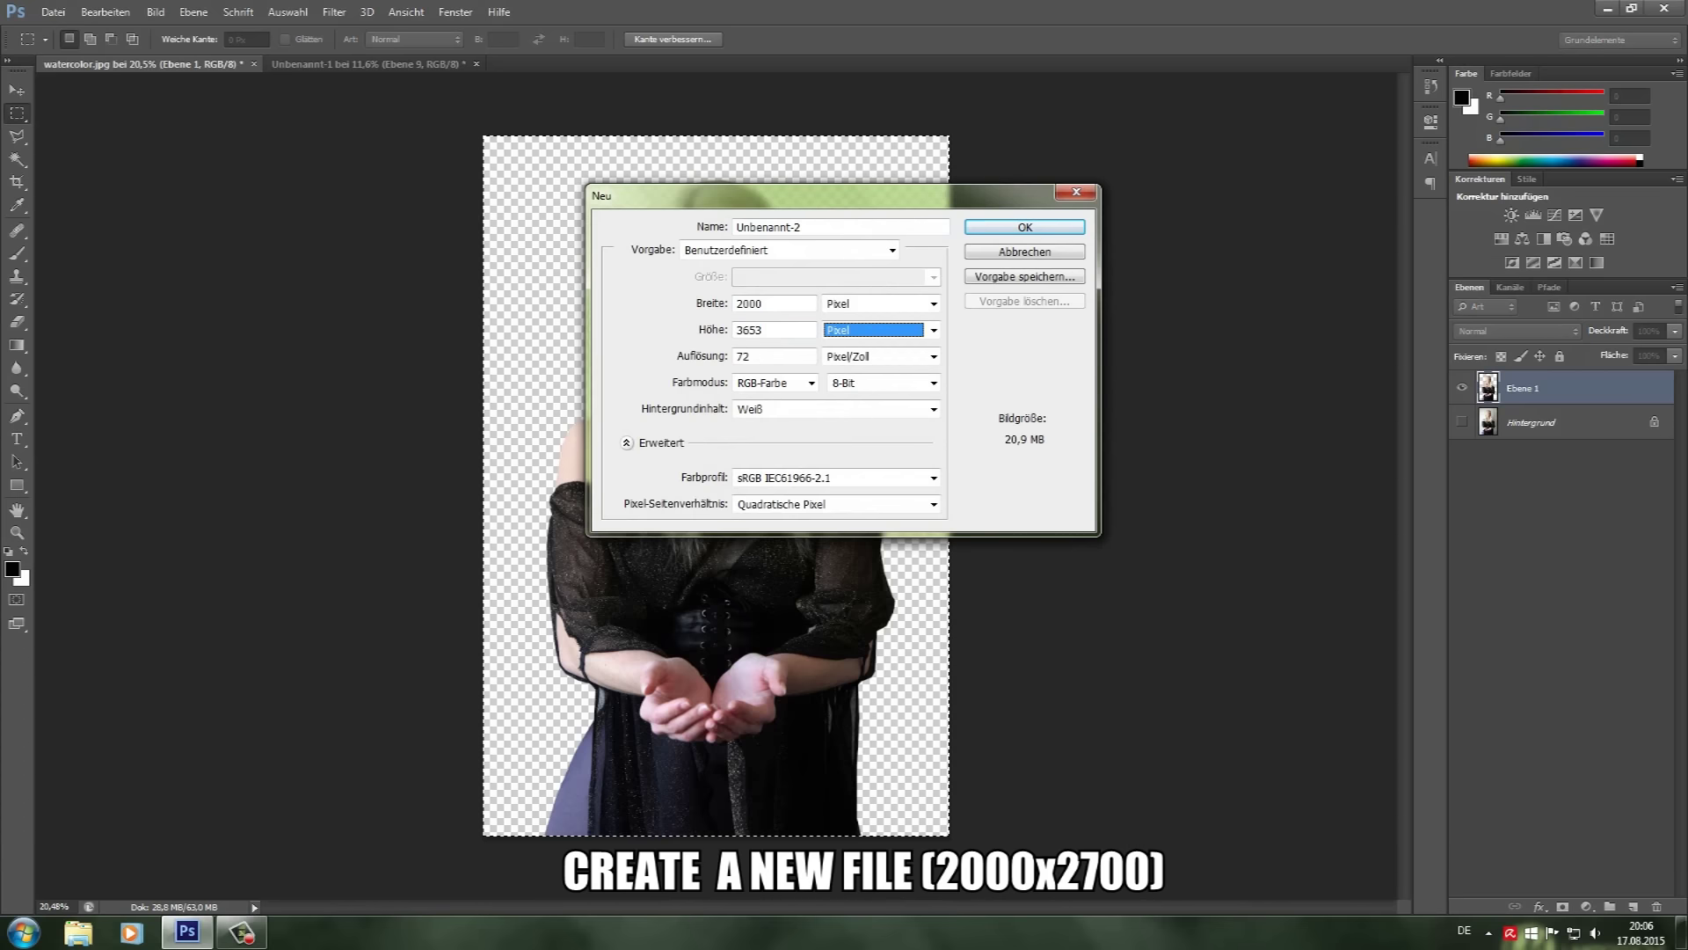
pyautogui.hotkey('shift', 'Tab')
pyautogui.write('27')
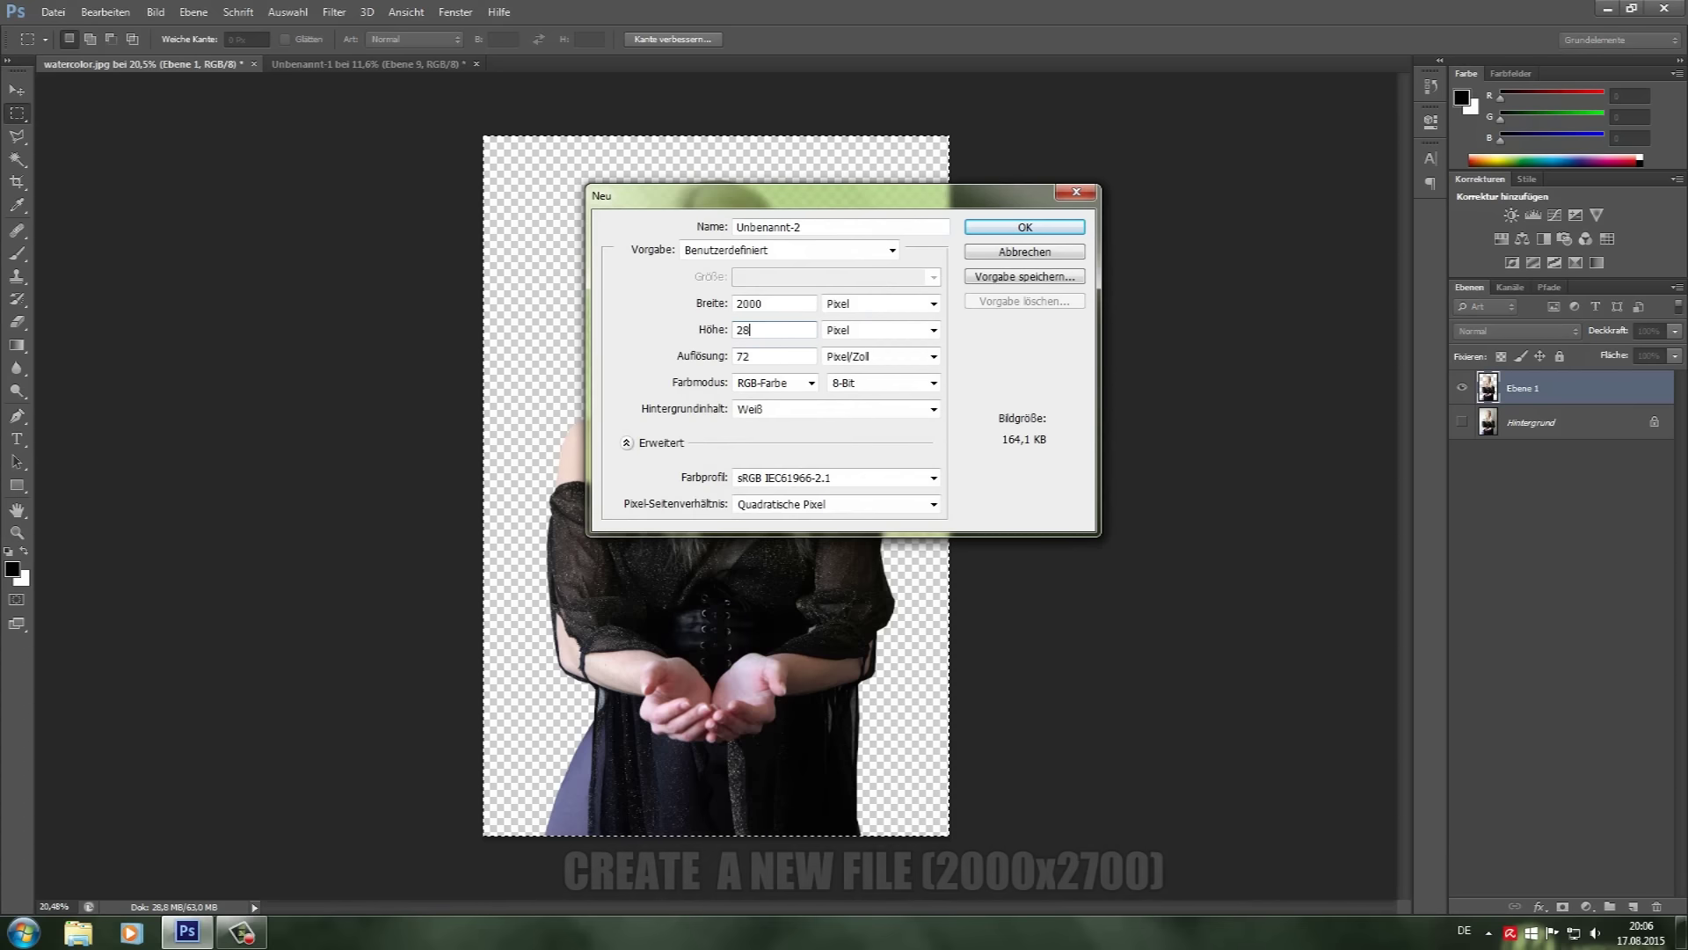
pyautogui.press('Return')
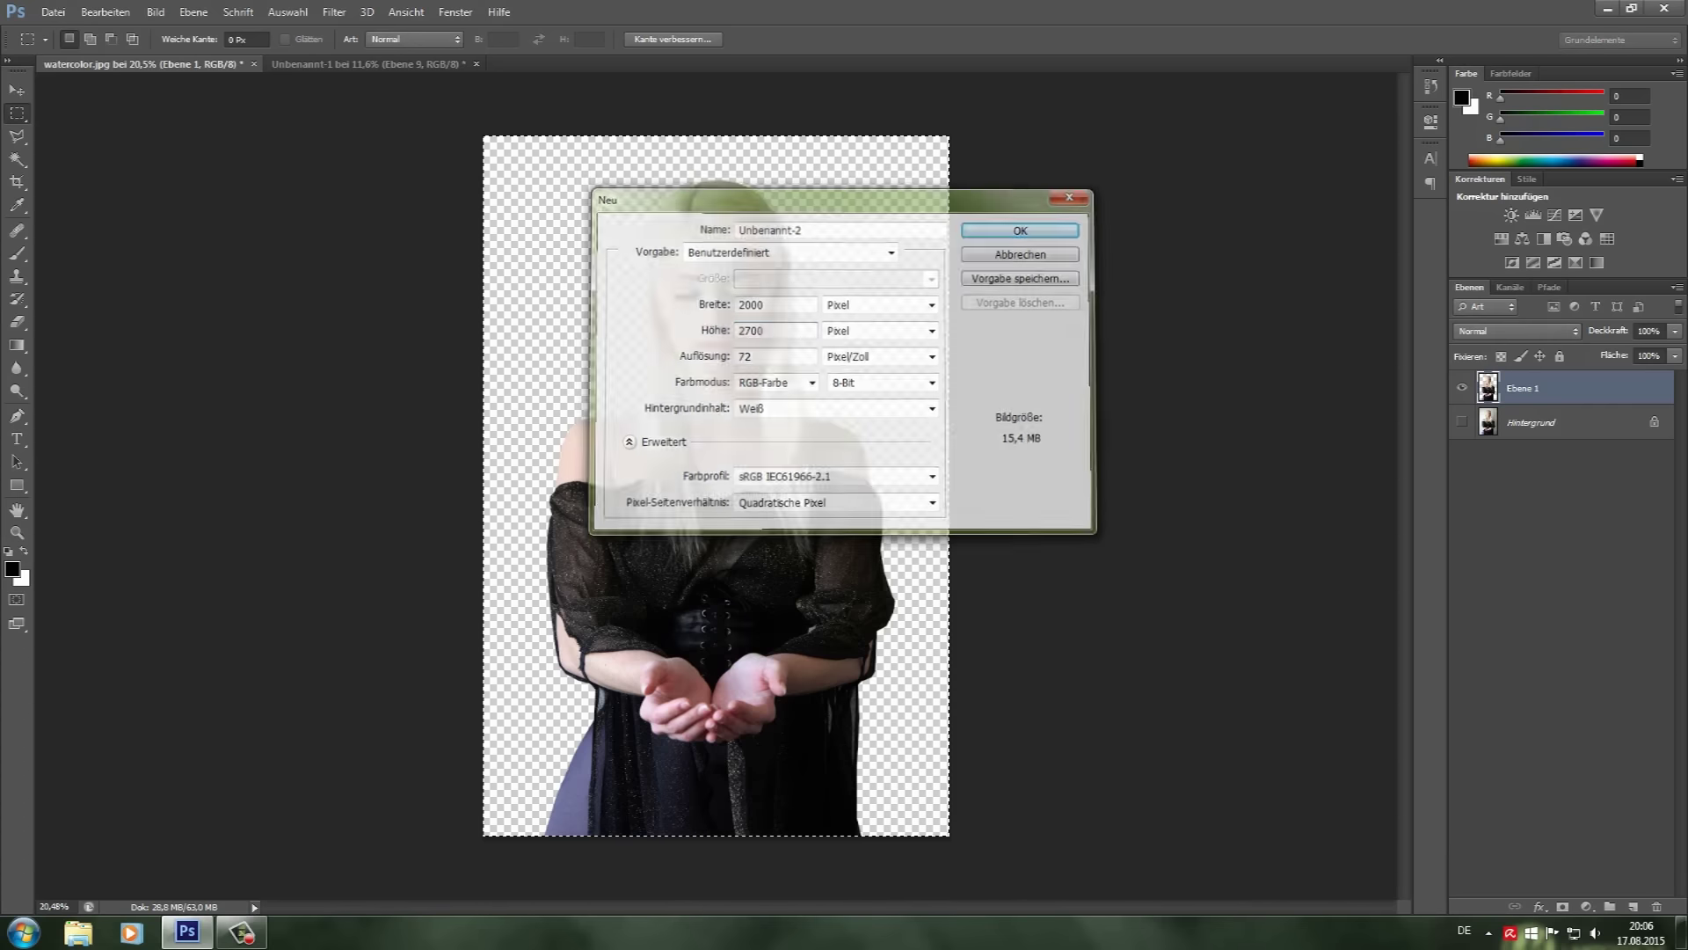
# Step: Paste the cut-out woman and scale her to about 49%, centred on the white canvas
pyautogui.hotkey('ctrl', 'v')
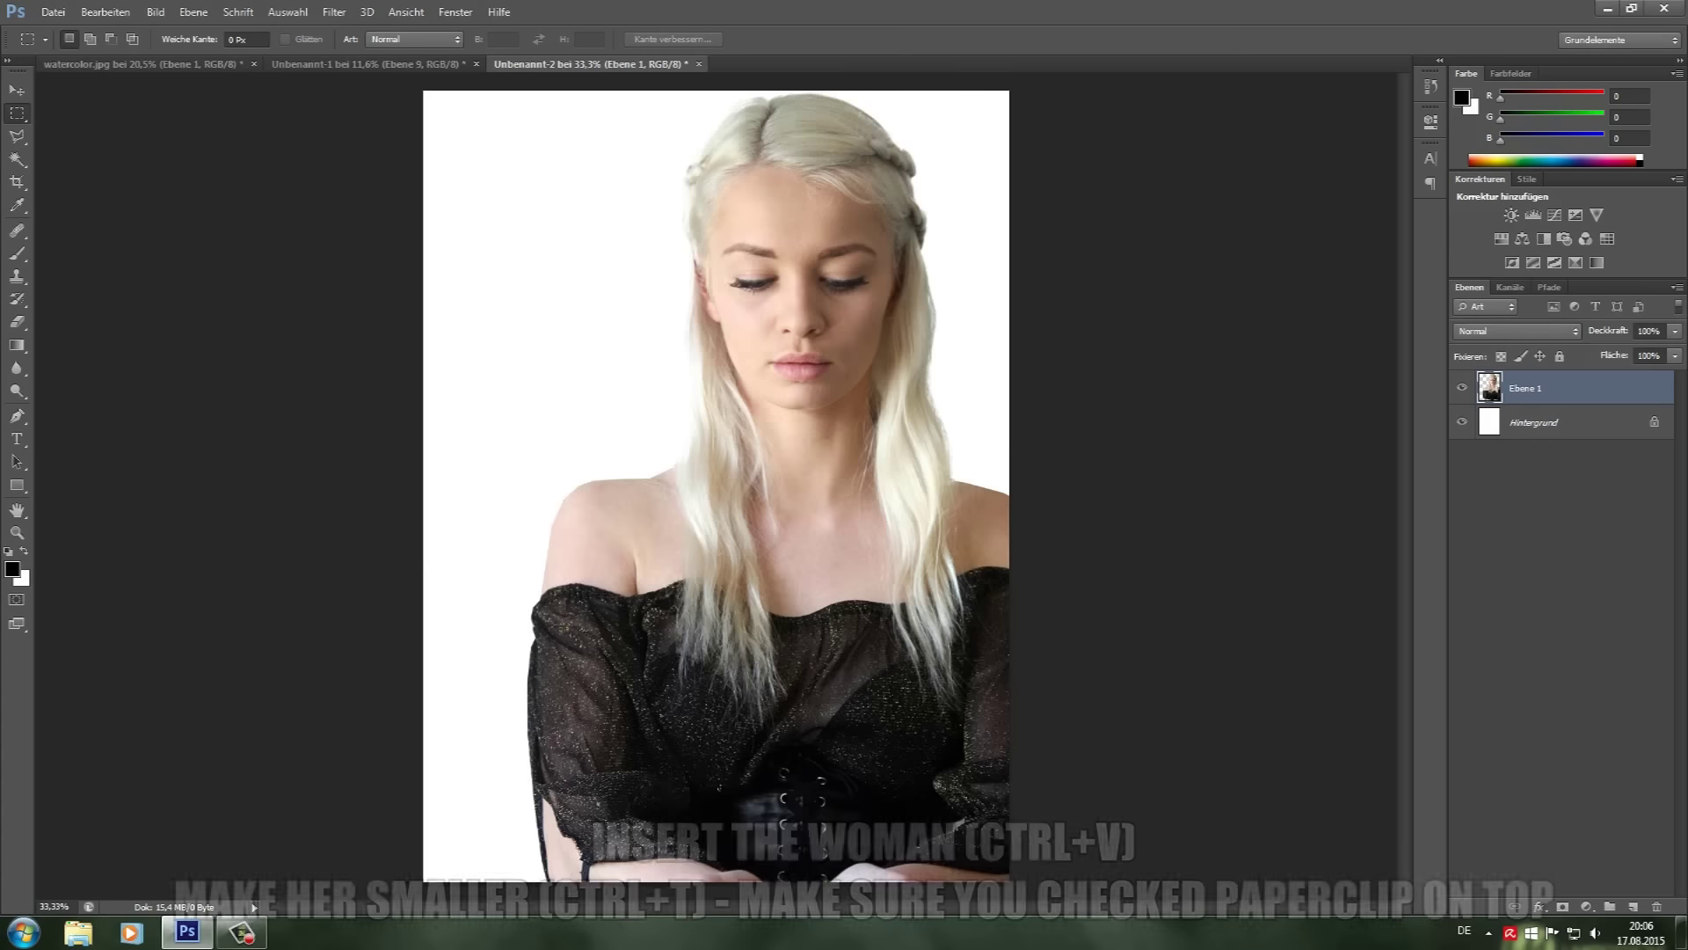
pyautogui.hotkey('ctrl', 't')
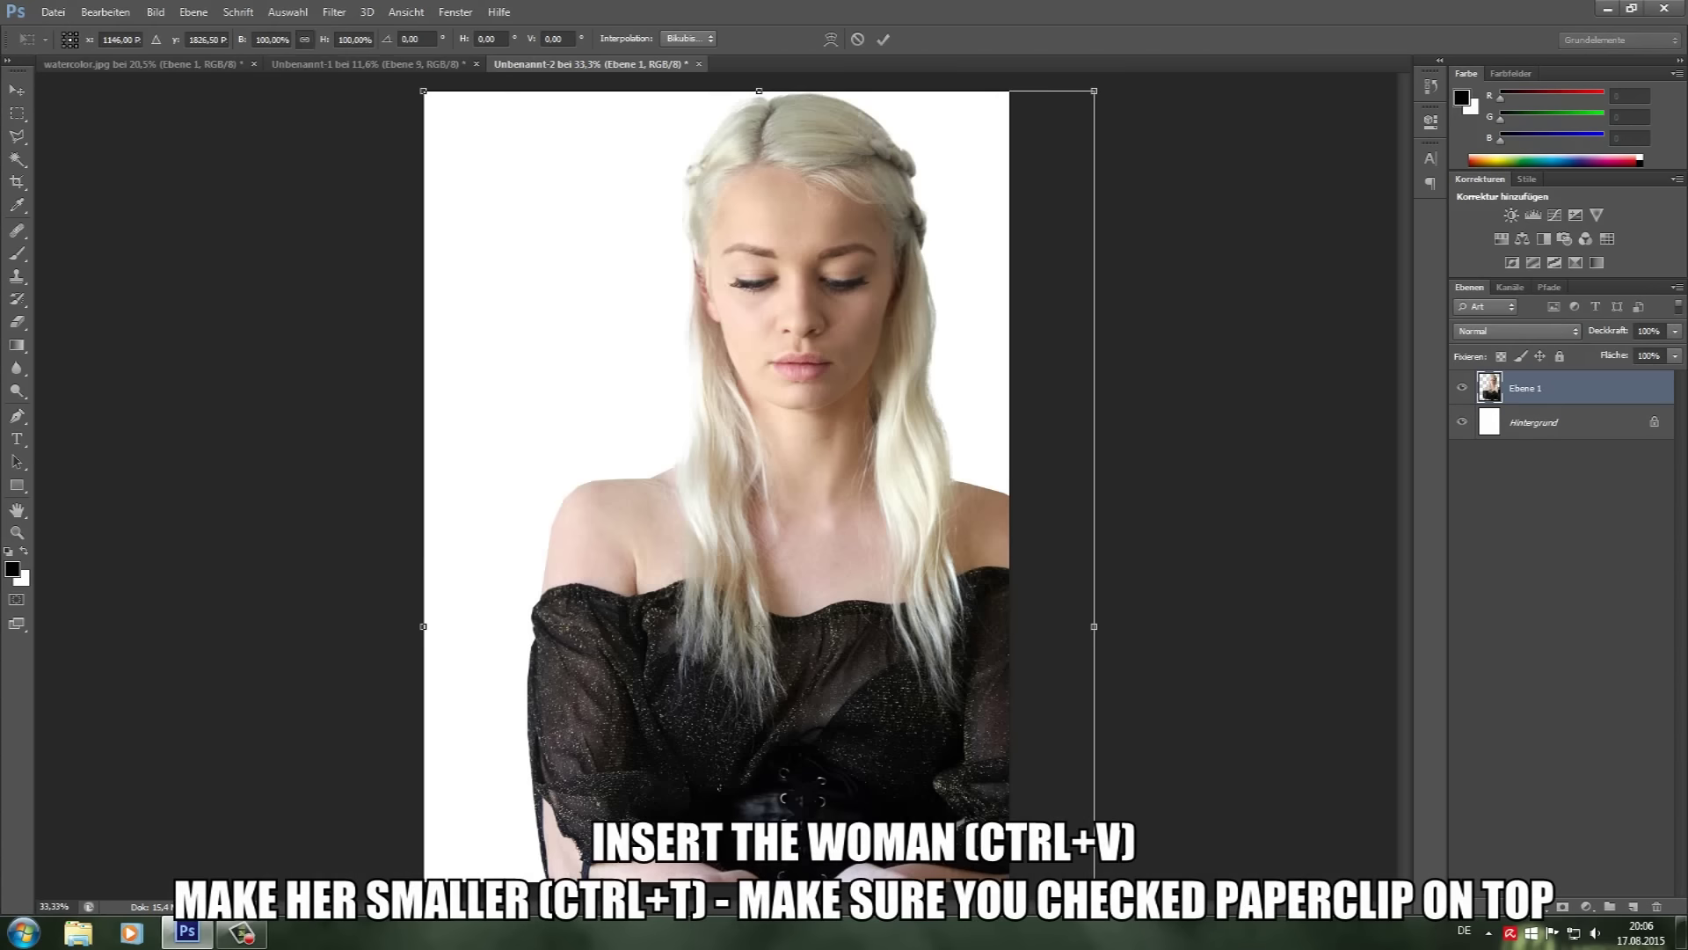
pyautogui.scroll(-5, 718, 486)
pyautogui.moveTo(867, 755); pyautogui.dragTo(721, 522)
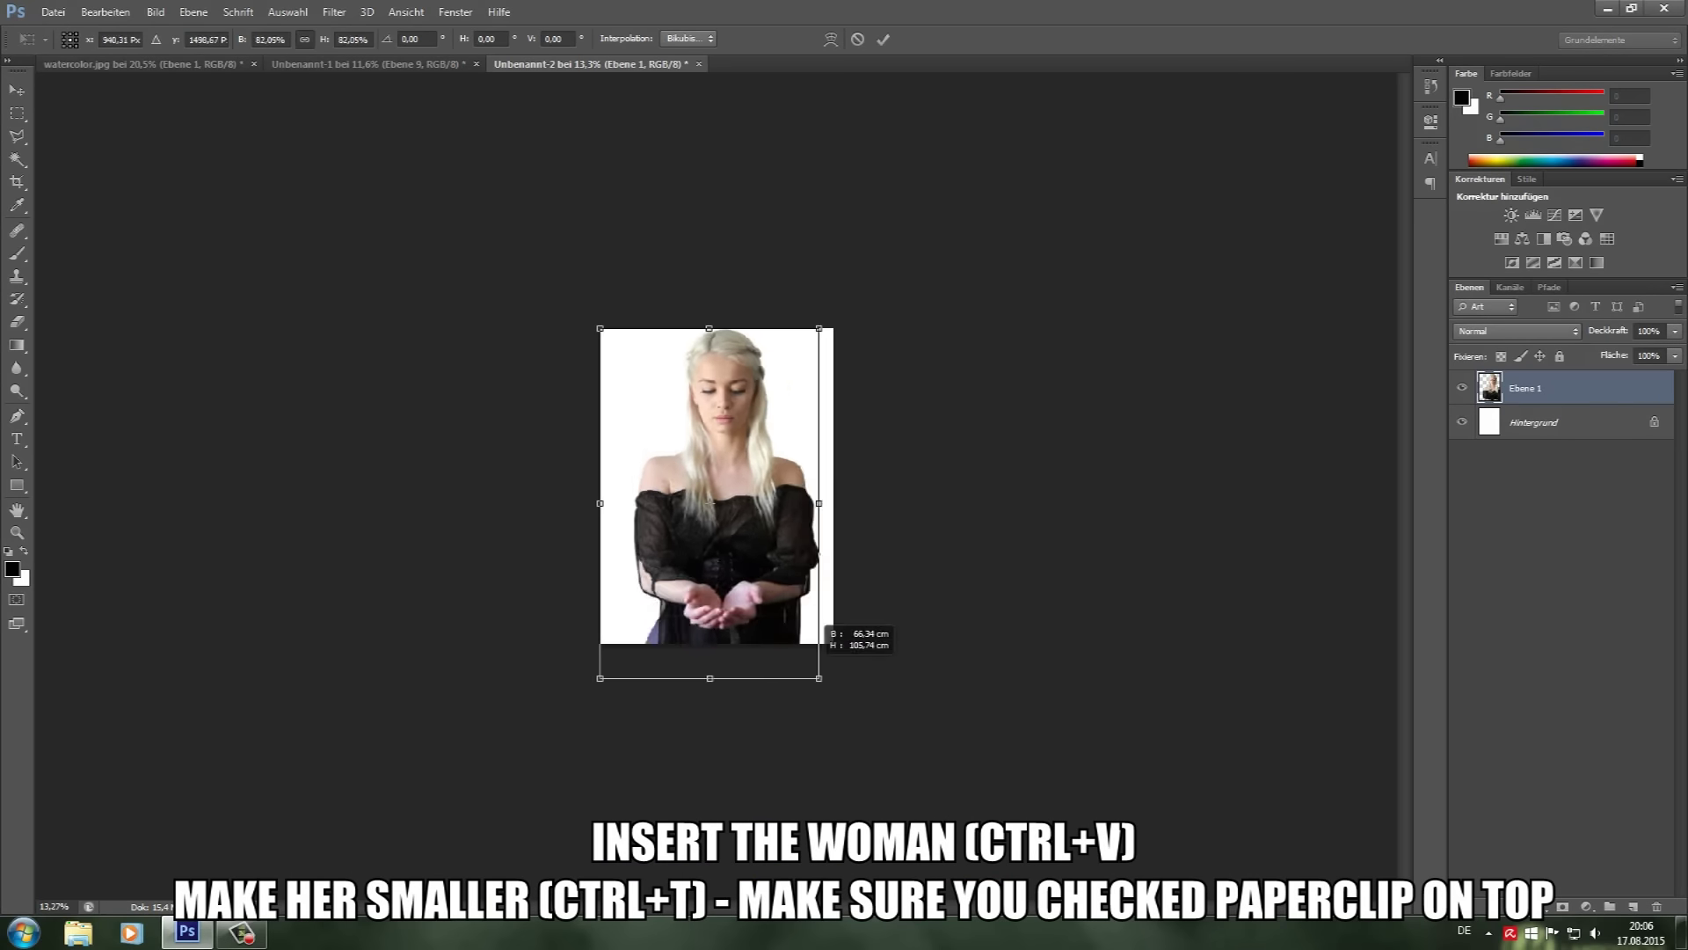
pyautogui.moveTo(681, 401); pyautogui.dragTo(723, 437)
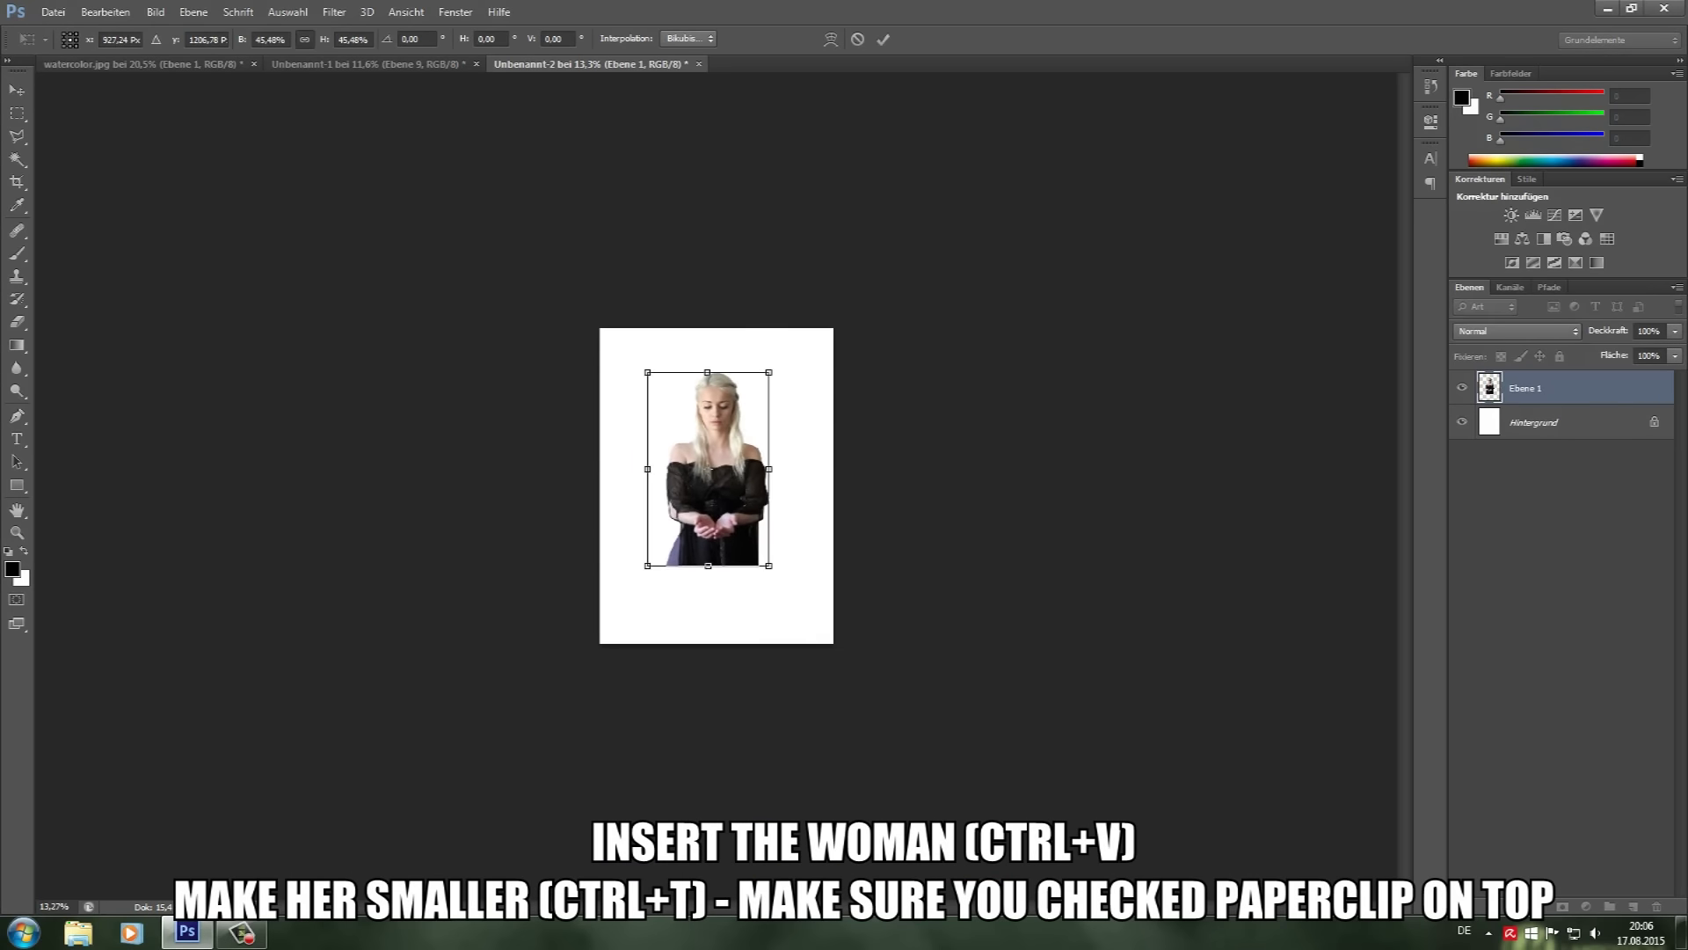
pyautogui.scroll(4, 718, 486)
pyautogui.moveTo(836, 650); pyautogui.dragTo(839, 677)
pyautogui.moveTo(756, 457); pyautogui.dragTo(759, 458)
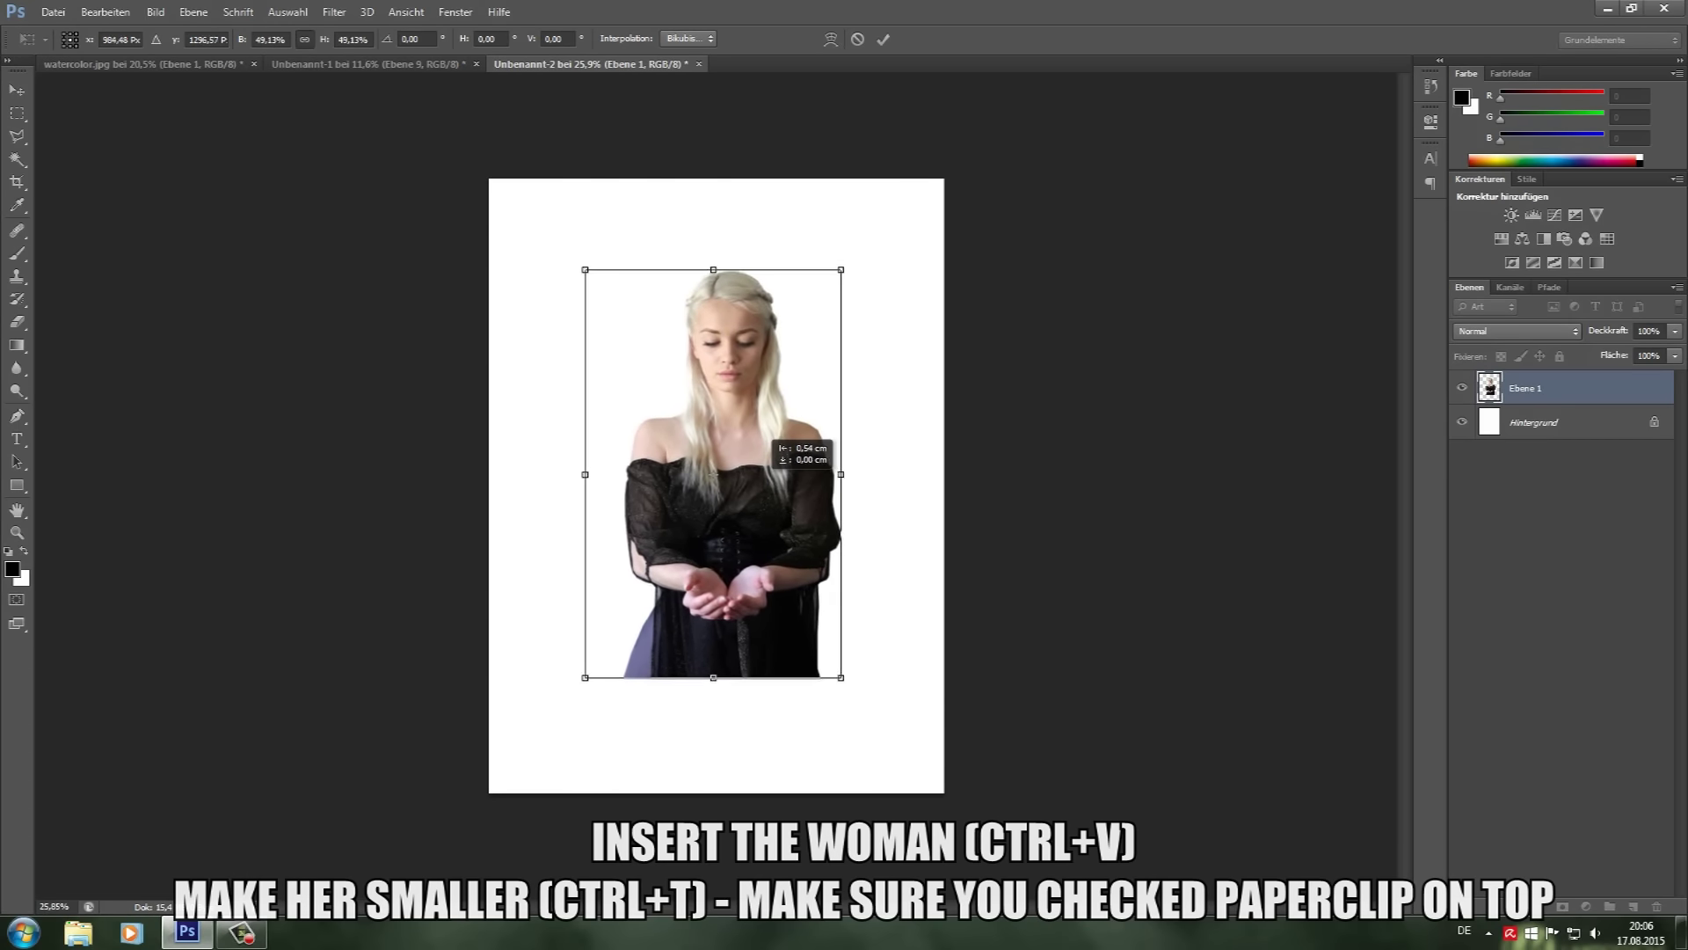
# Step: Apply the transformation and zoom in on the document
pyautogui.press('m')
pyautogui.press('Return')
pyautogui.hotkey('ctrl', '+')
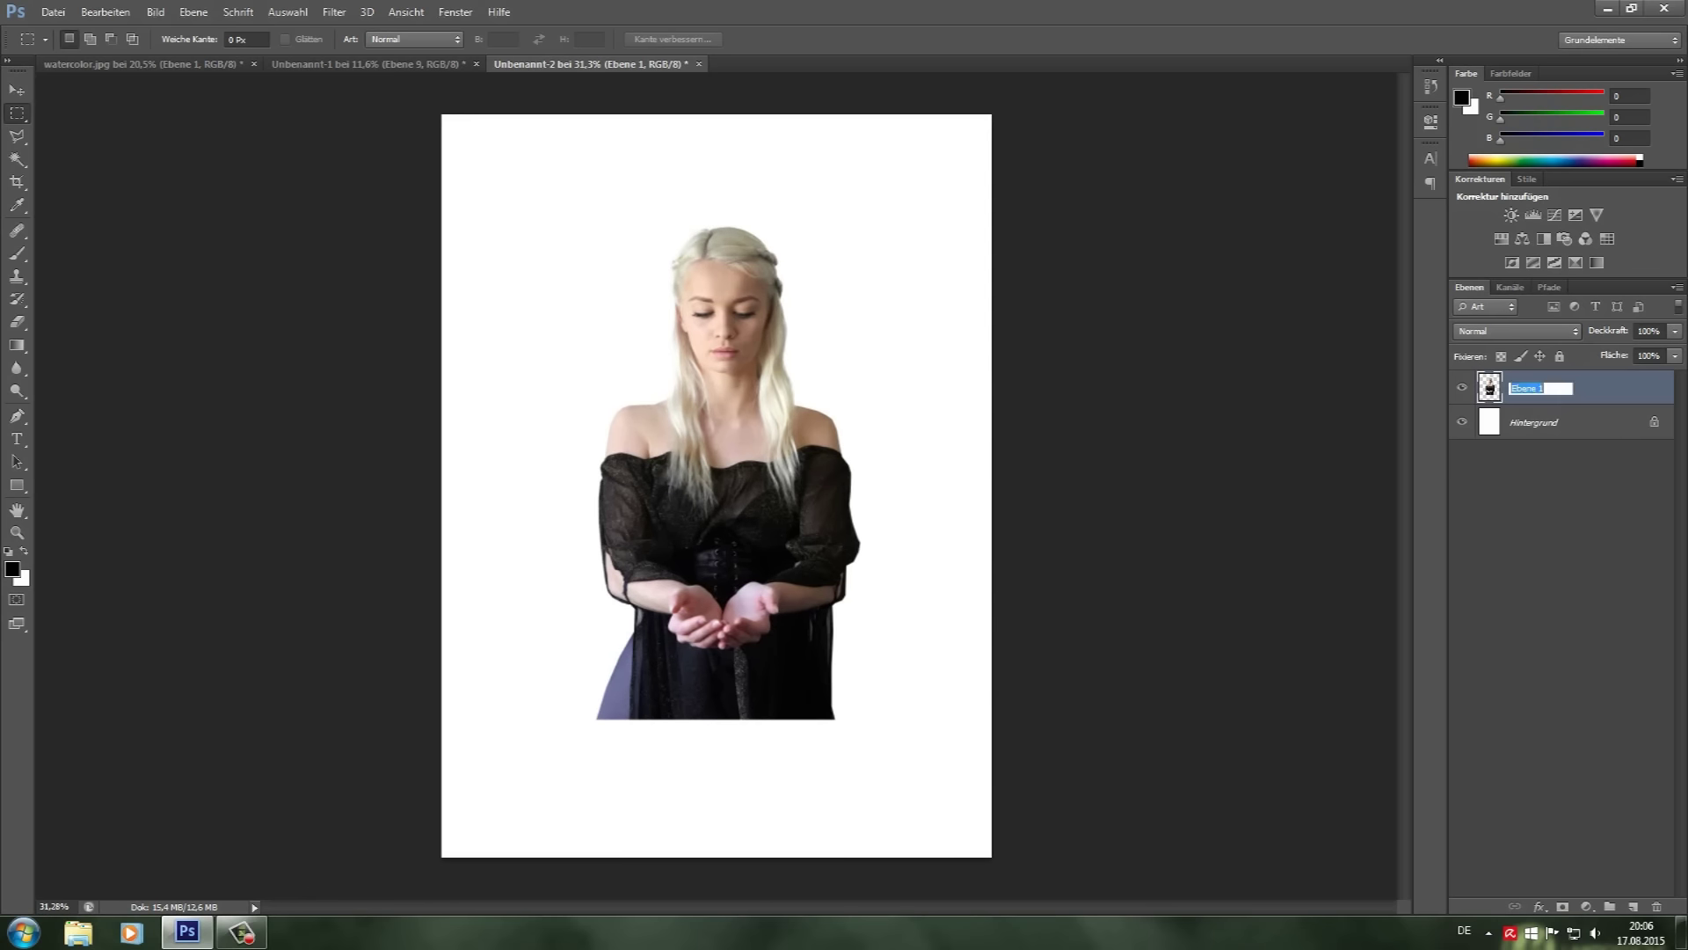
pyautogui.write('MAIN')
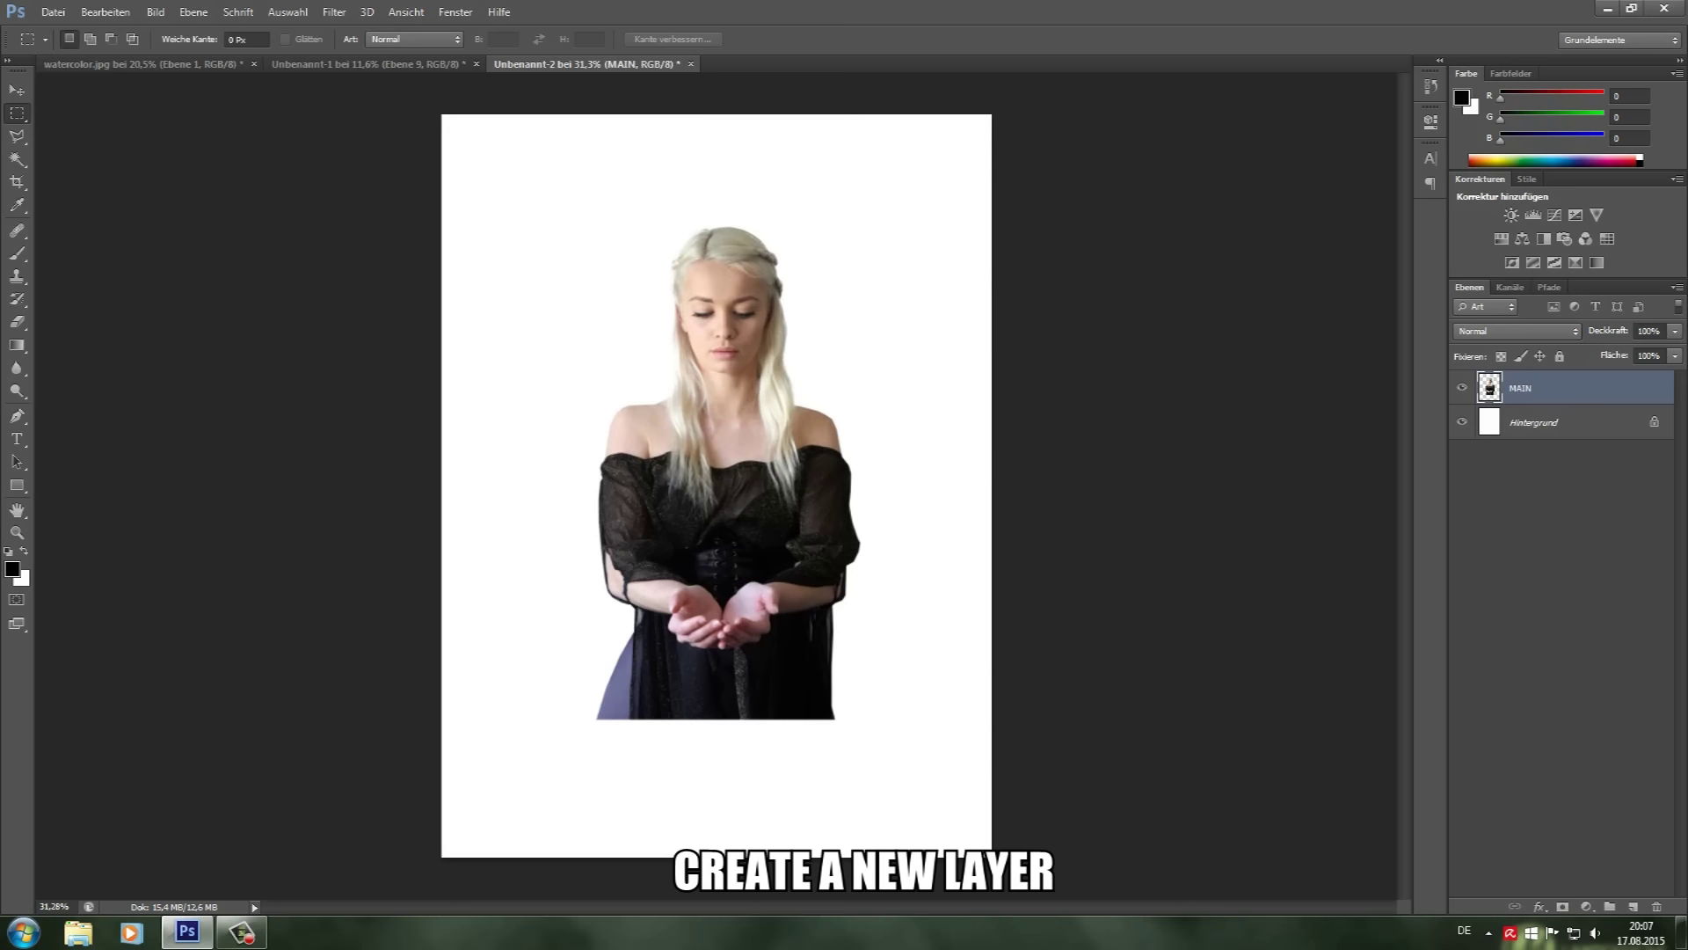
# Step: Add an empty layer above MAIN and choose splatter brush 2996
pyautogui.hotkey('ctrl', 'shift', 'alt', 'n')
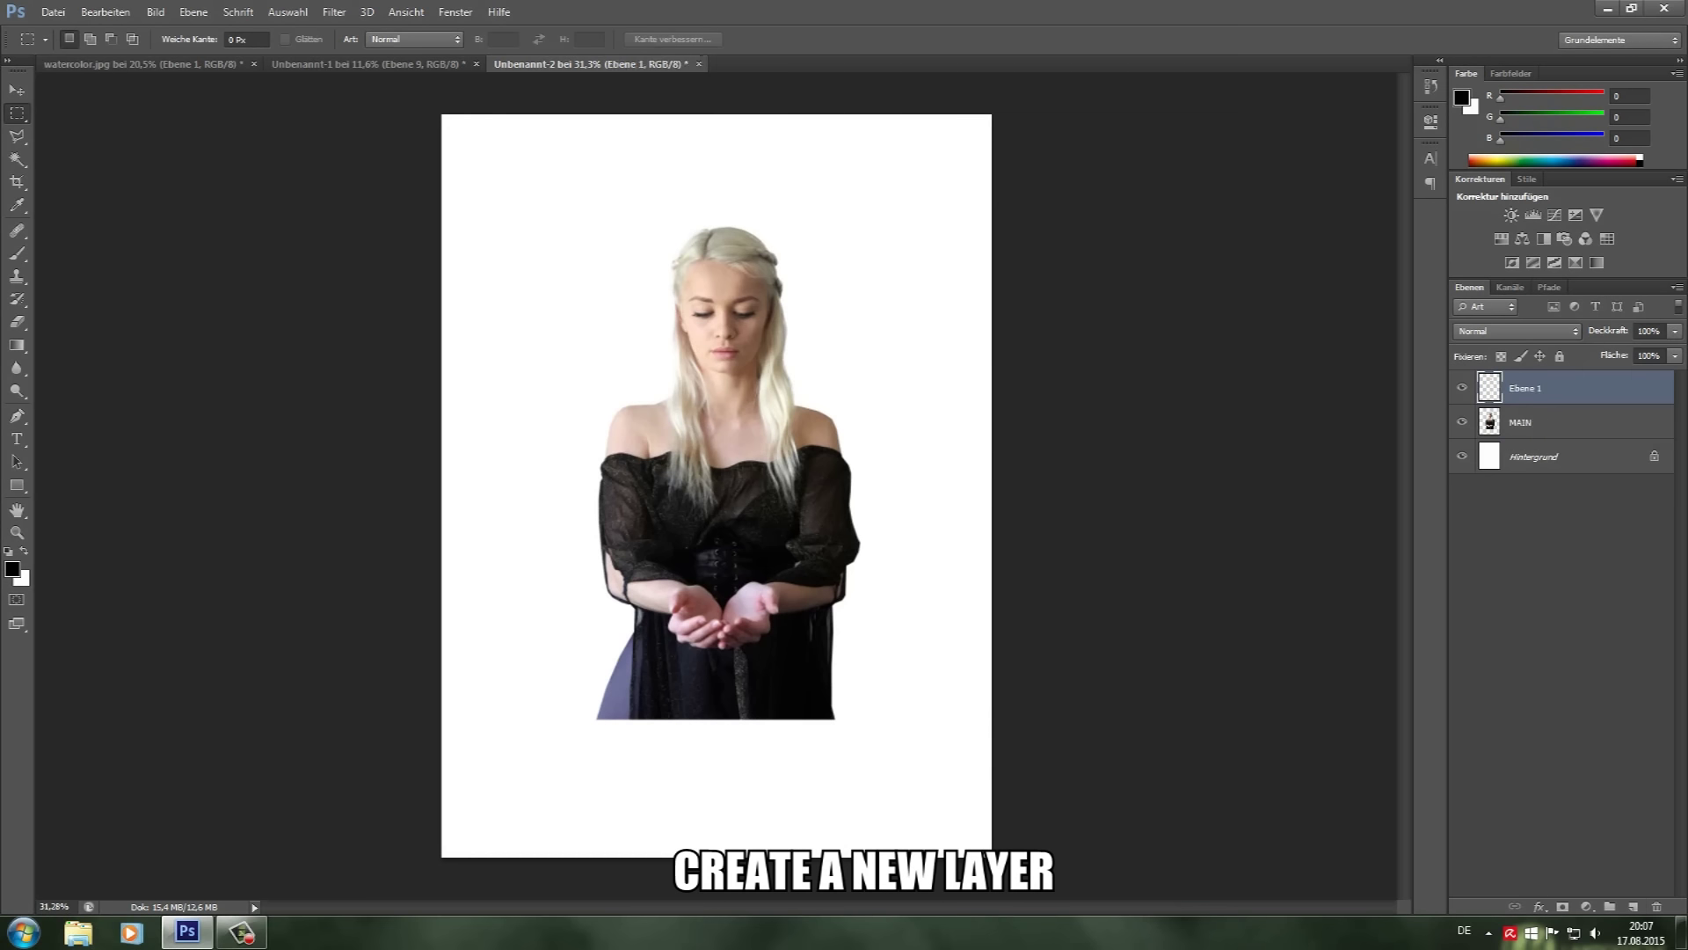
pyautogui.press('b')
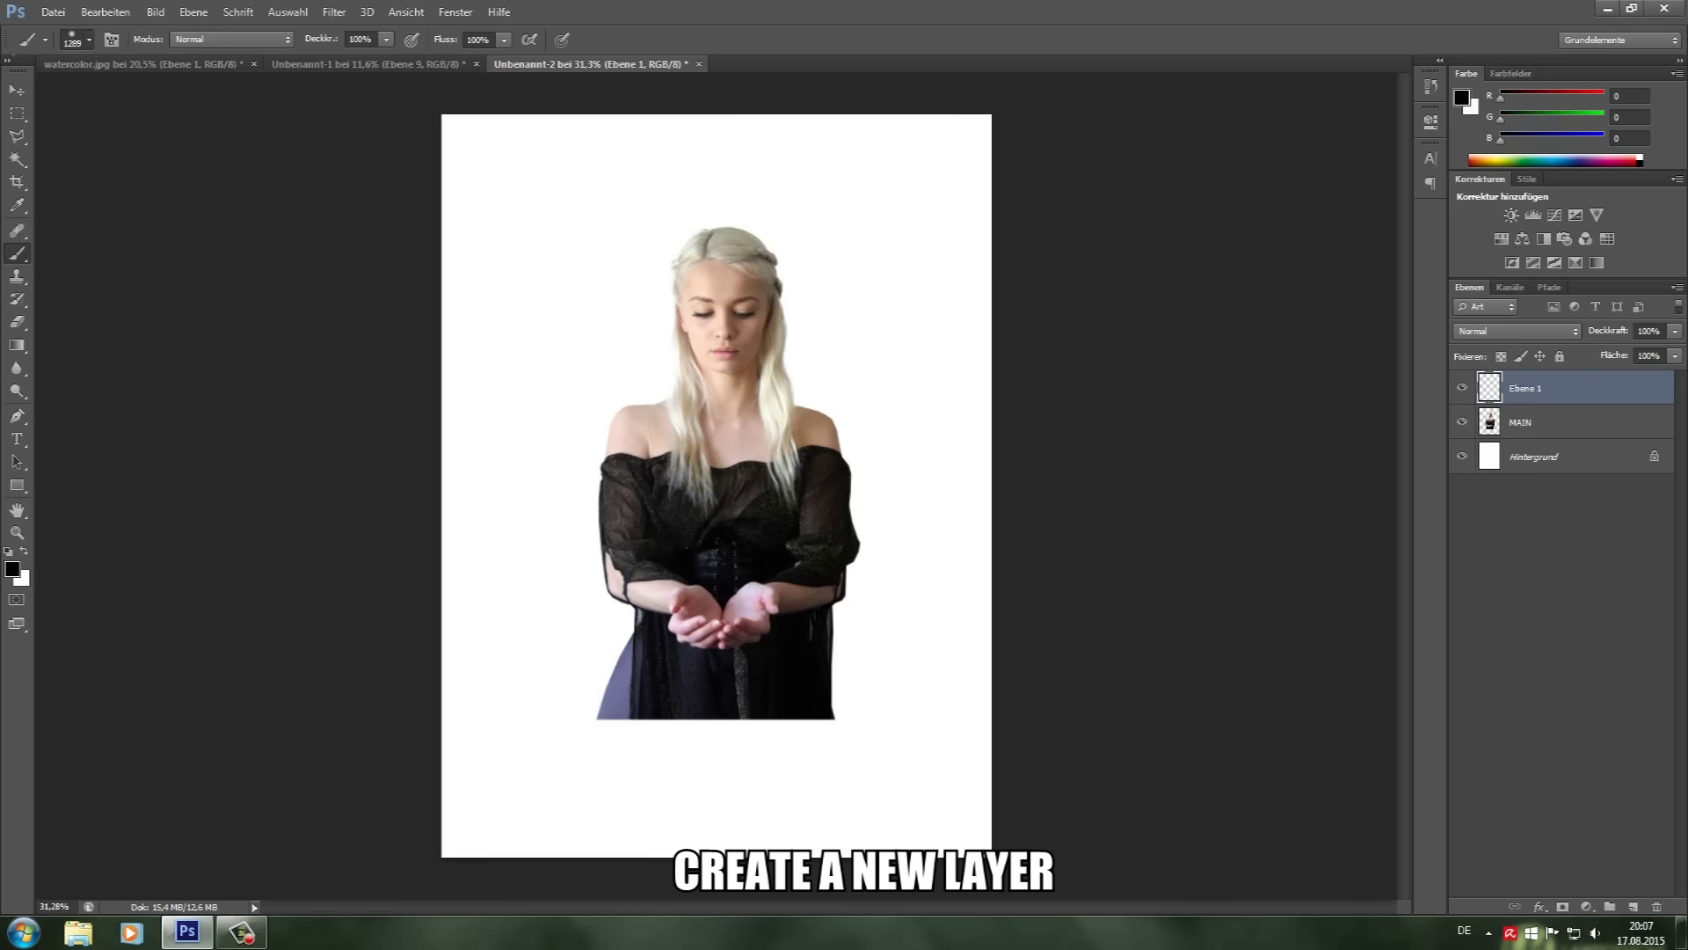
pyautogui.click(88, 39)
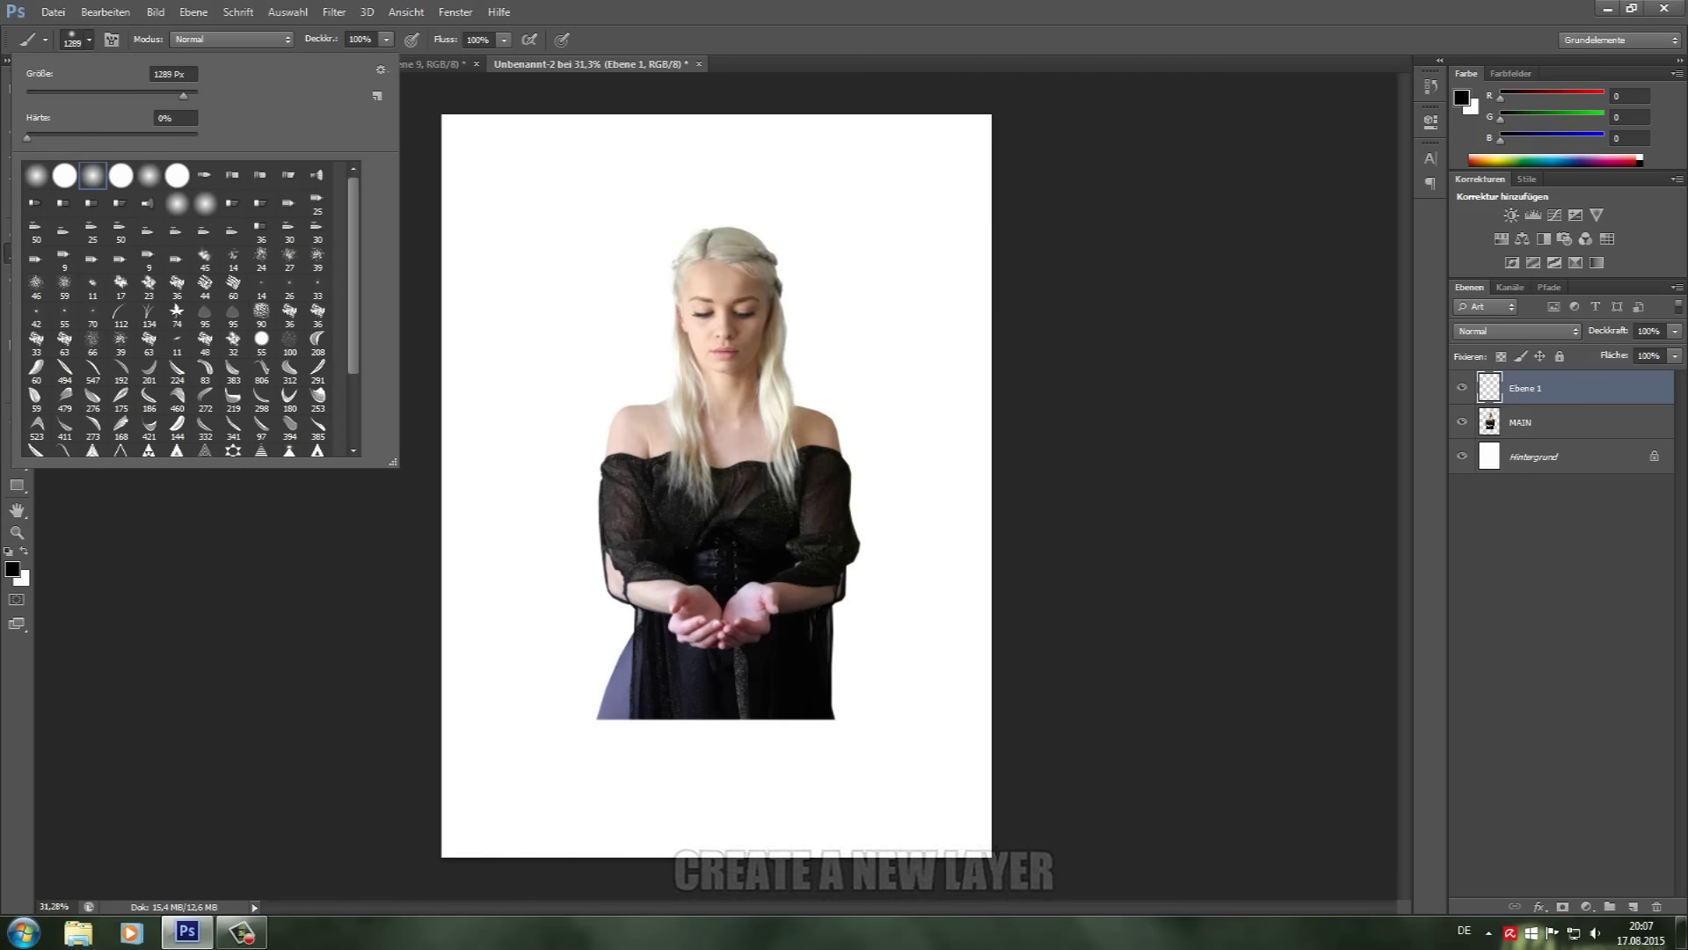
pyautogui.scroll(-3, 185, 308)
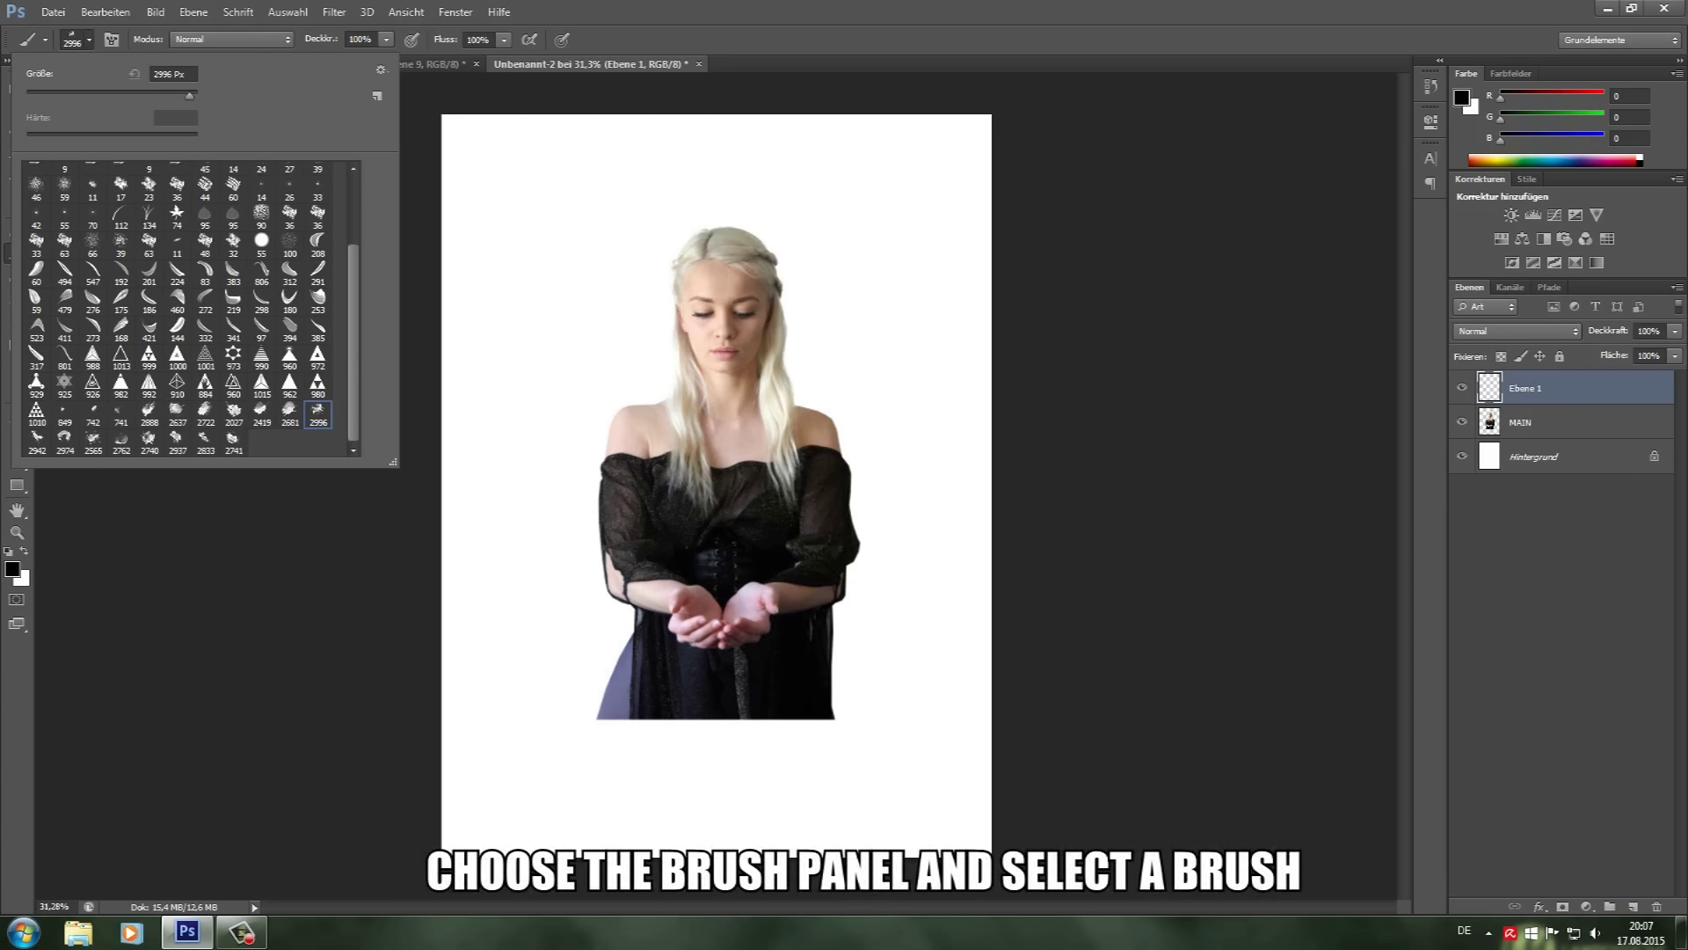
pyautogui.press('Return')
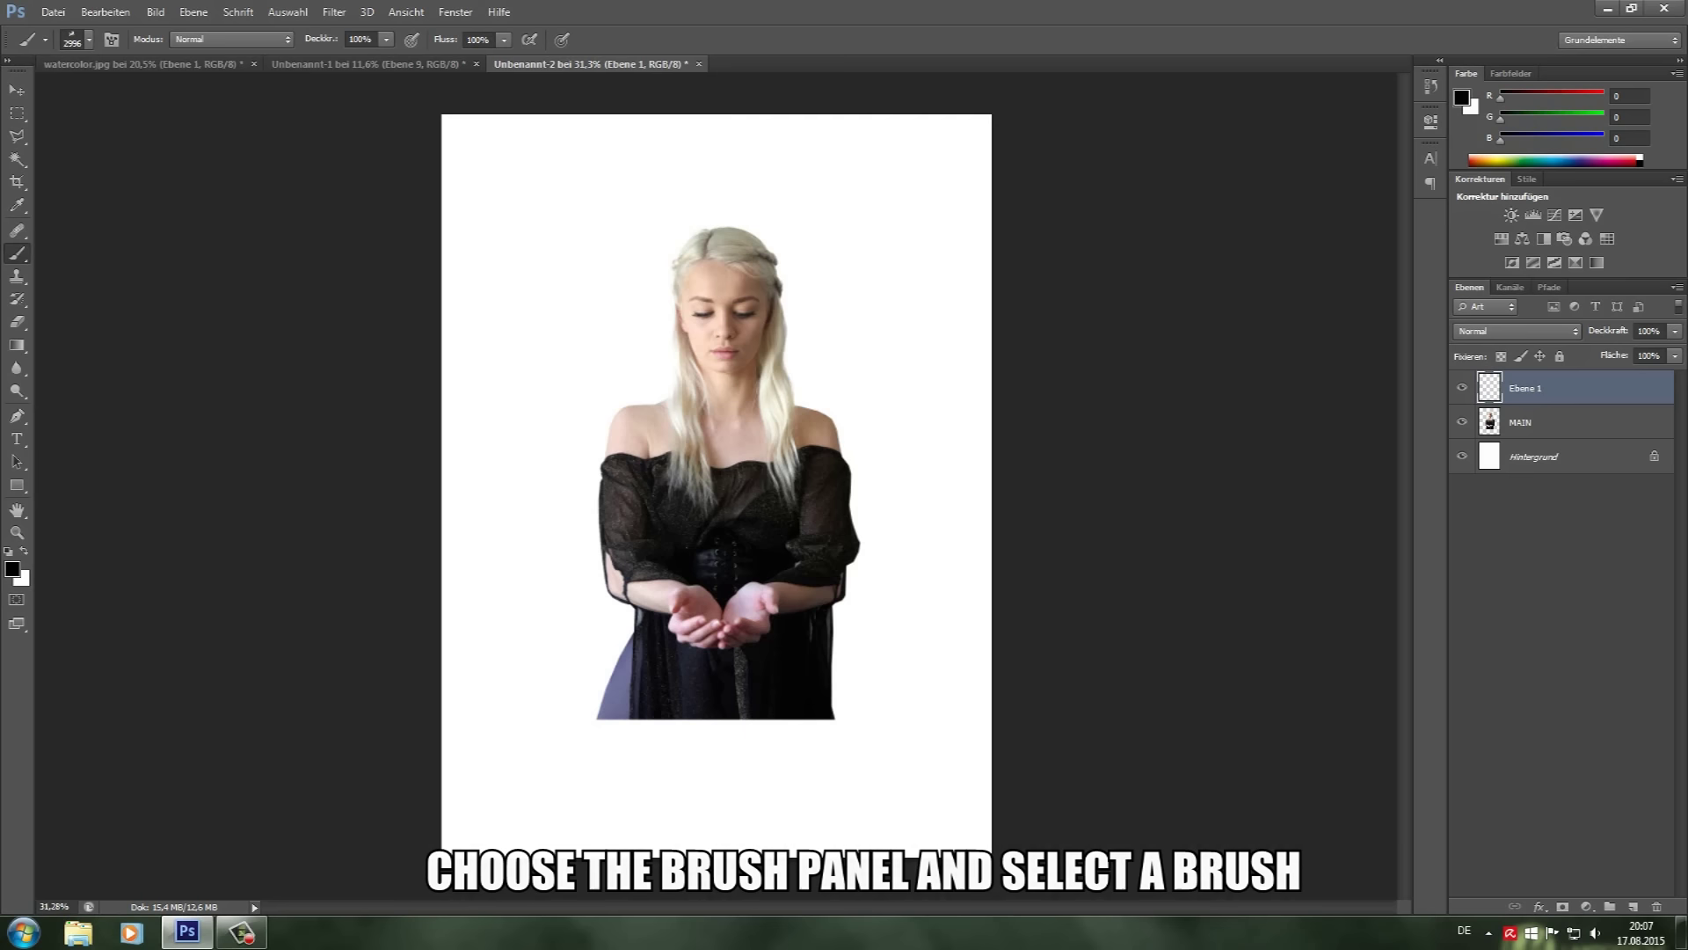
pyautogui.click(88, 40)
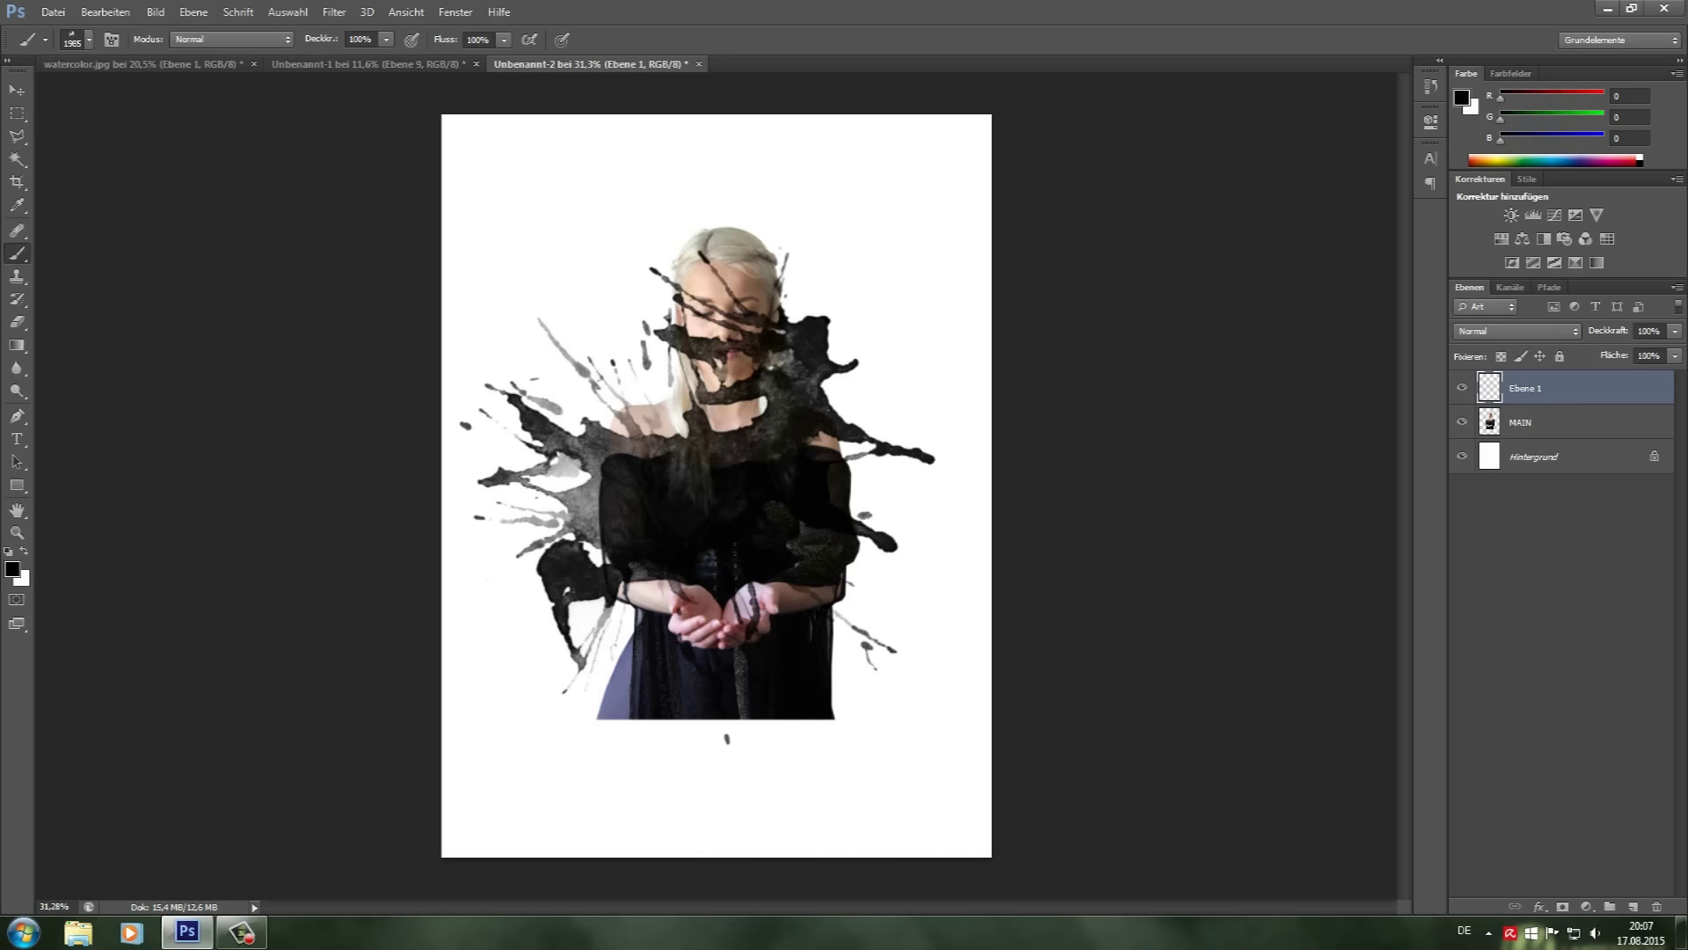
# Step: Add a new layer beneath the woman and stamp a black splash behind her
pyautogui.hotkey('ctrl', 't')
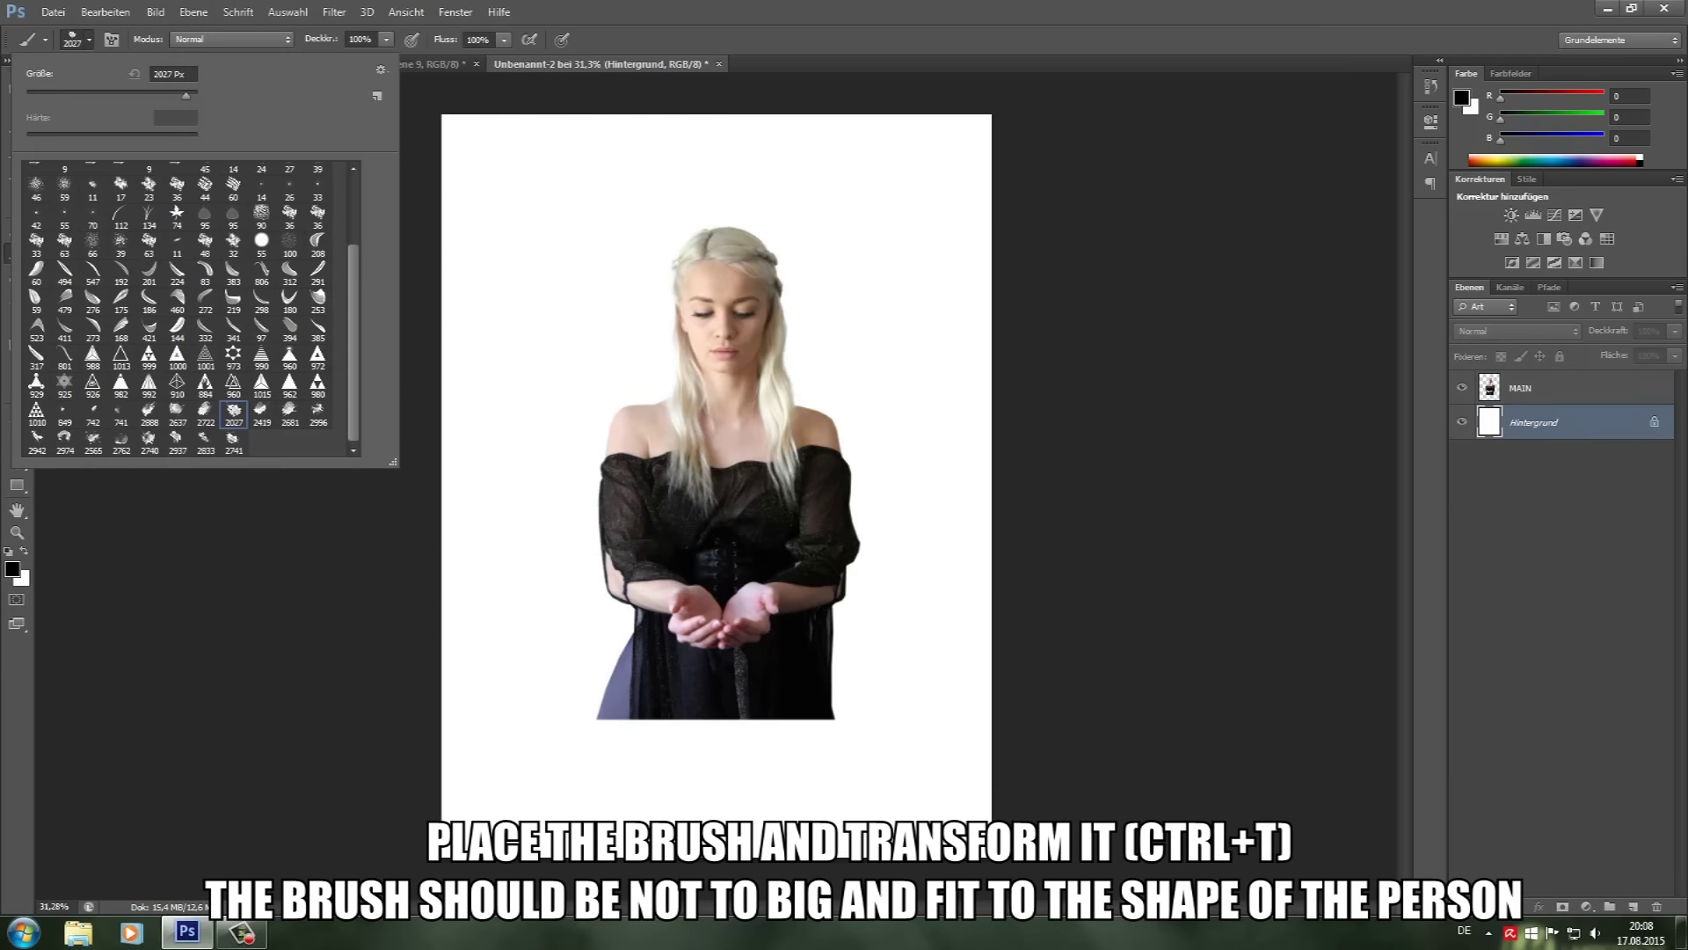
pyautogui.click(1632, 905)
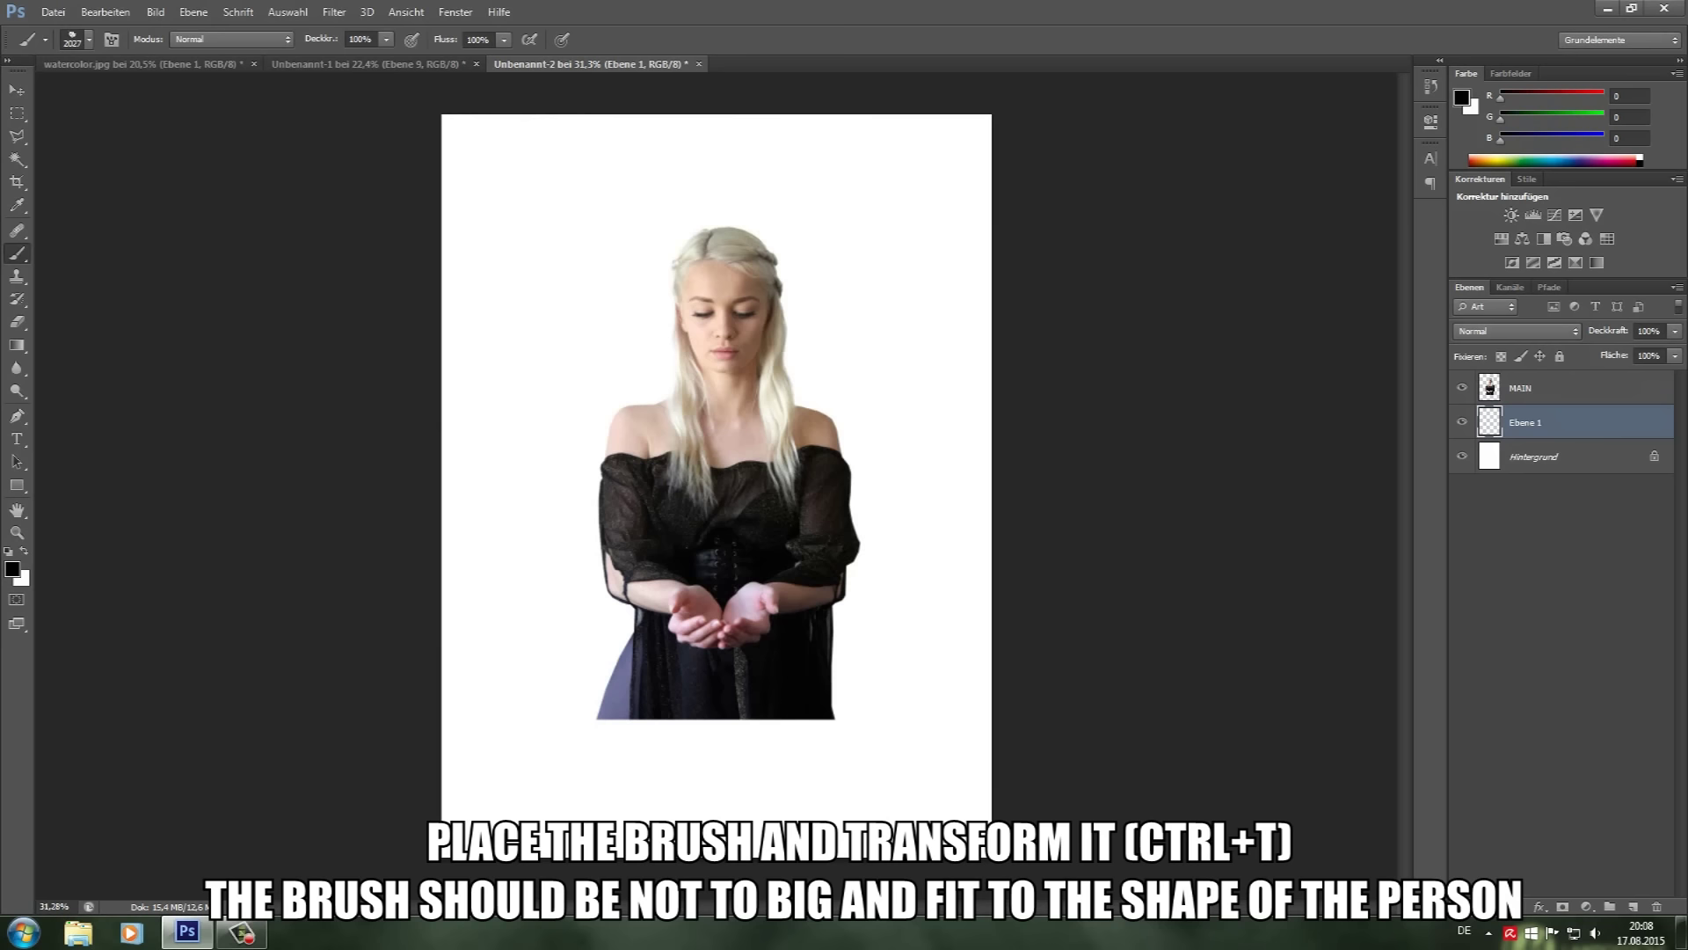
pyautogui.click(77, 40)
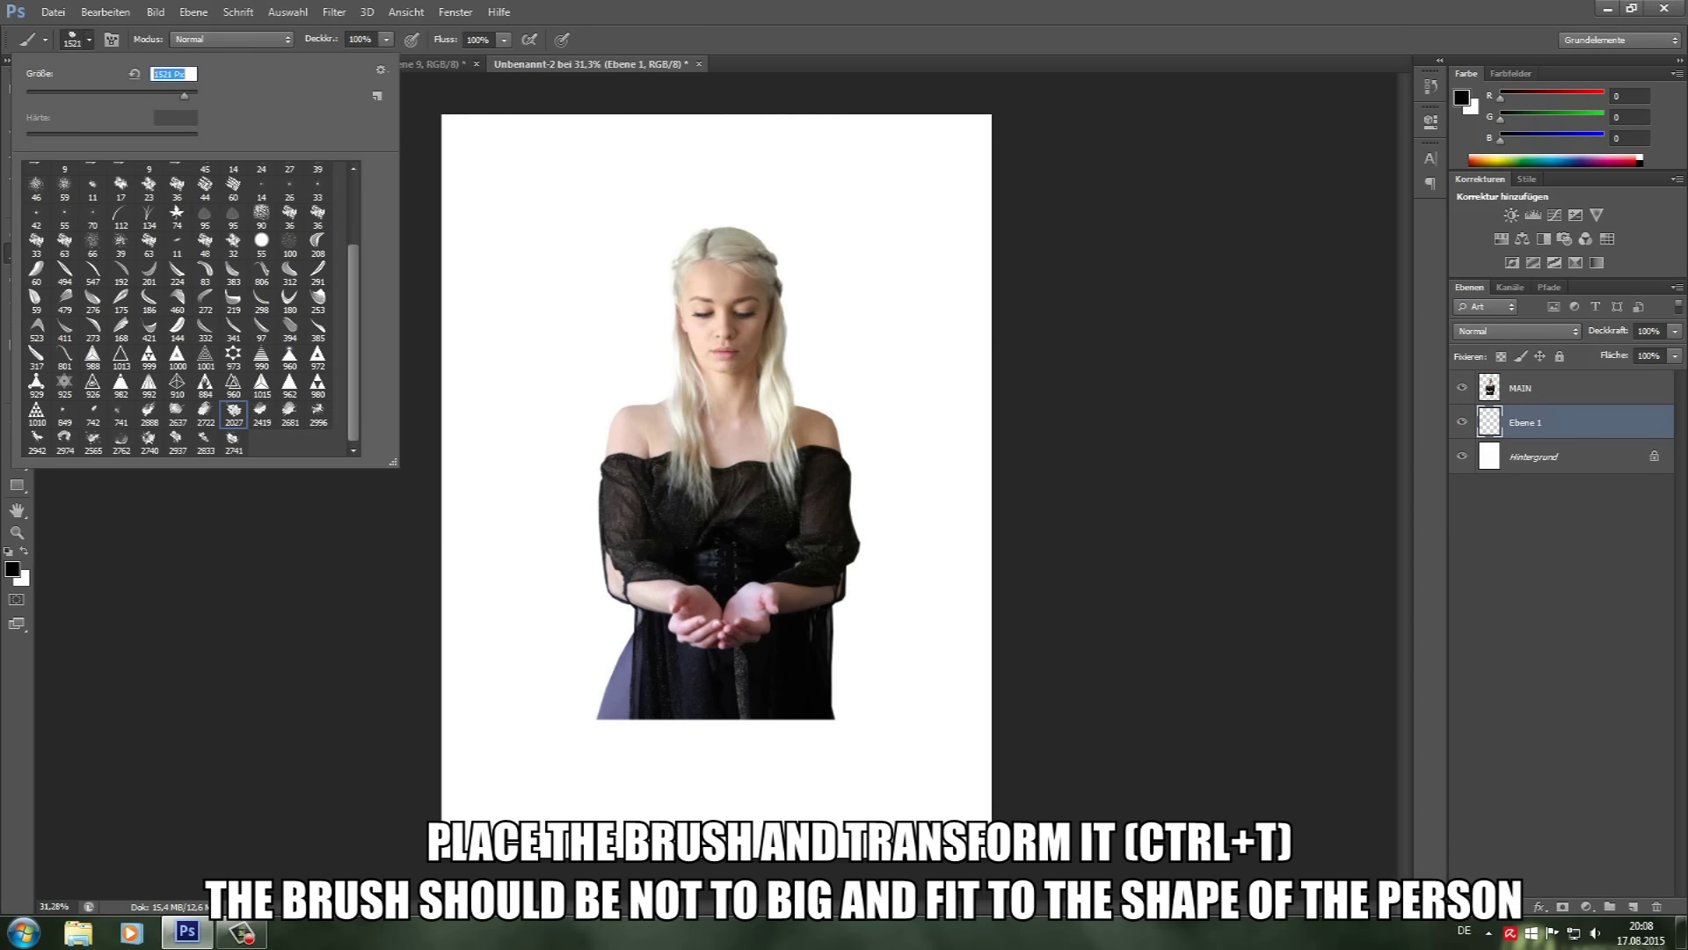
pyautogui.click(681, 459)
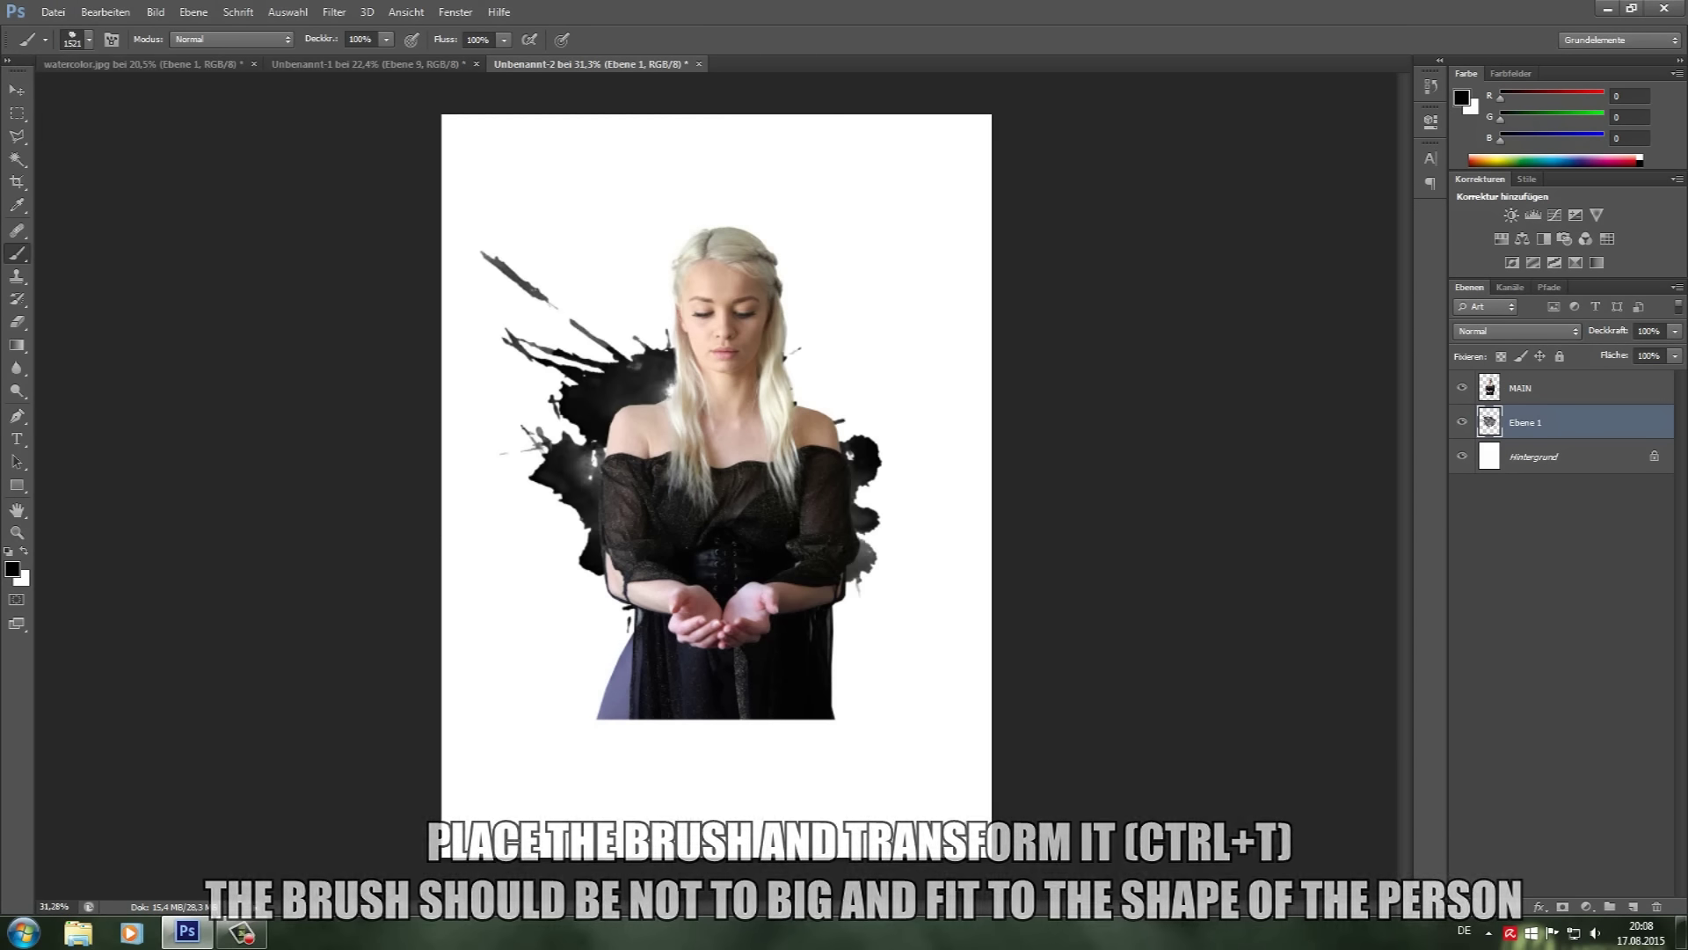
# Step: Rotate the black splash about 6° to follow her shape
pyautogui.hotkey('ctrl', 't')
pyautogui.moveTo(1020, 387); pyautogui.dragTo(1018, 479)
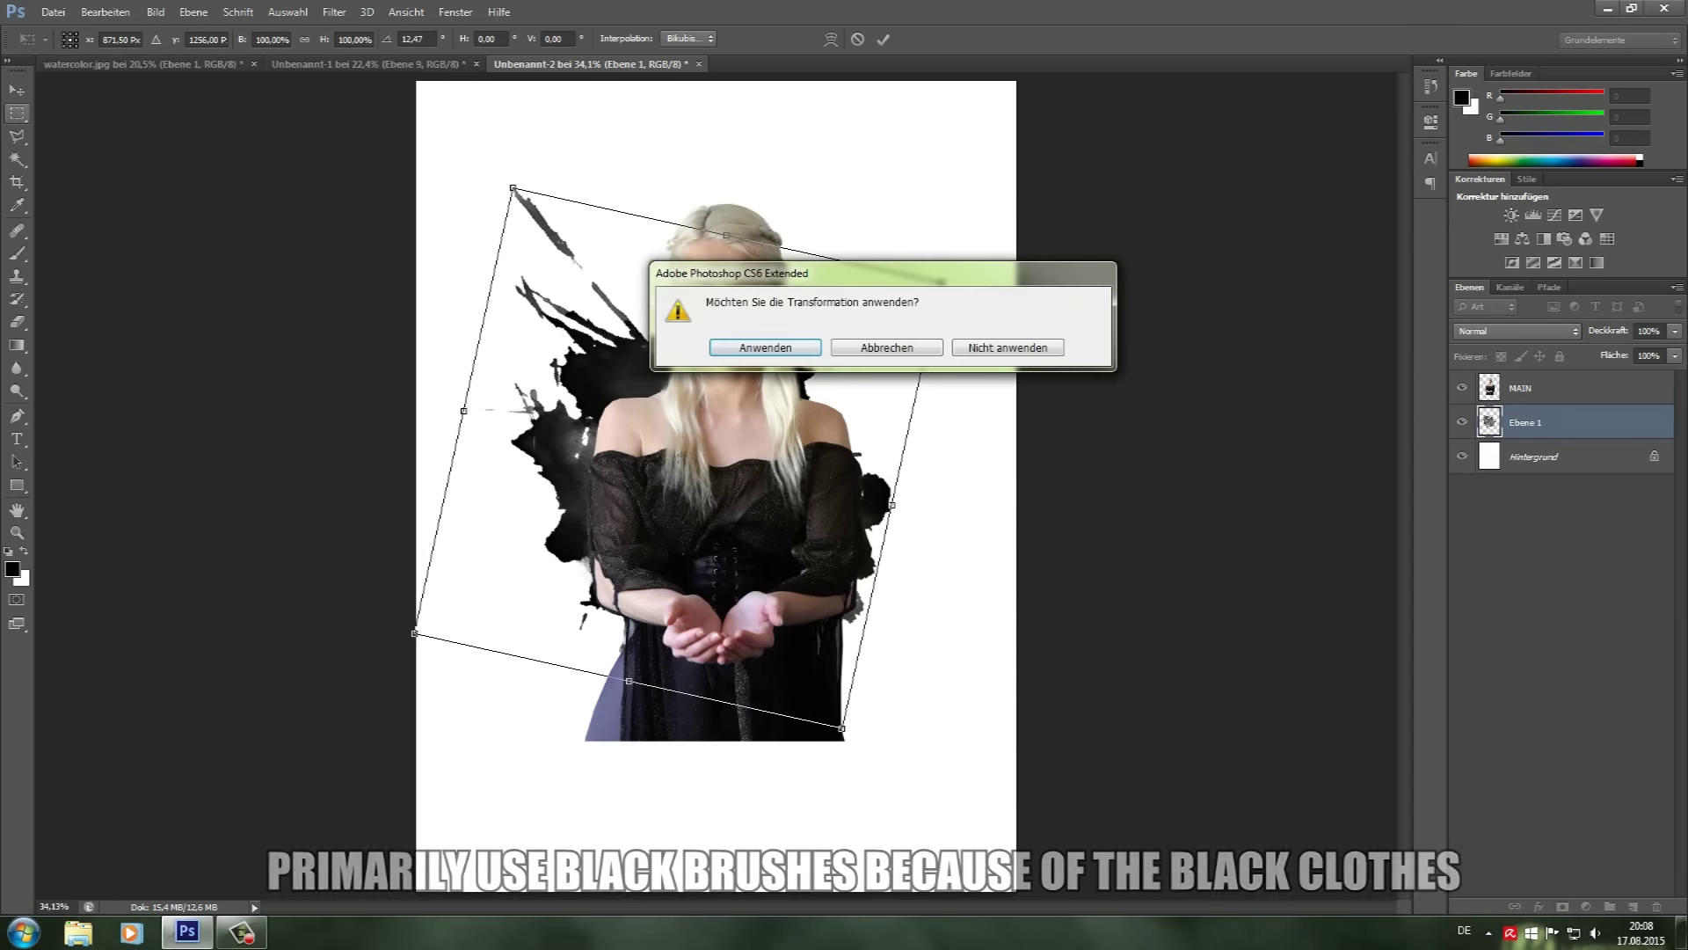
pyautogui.press('Return')
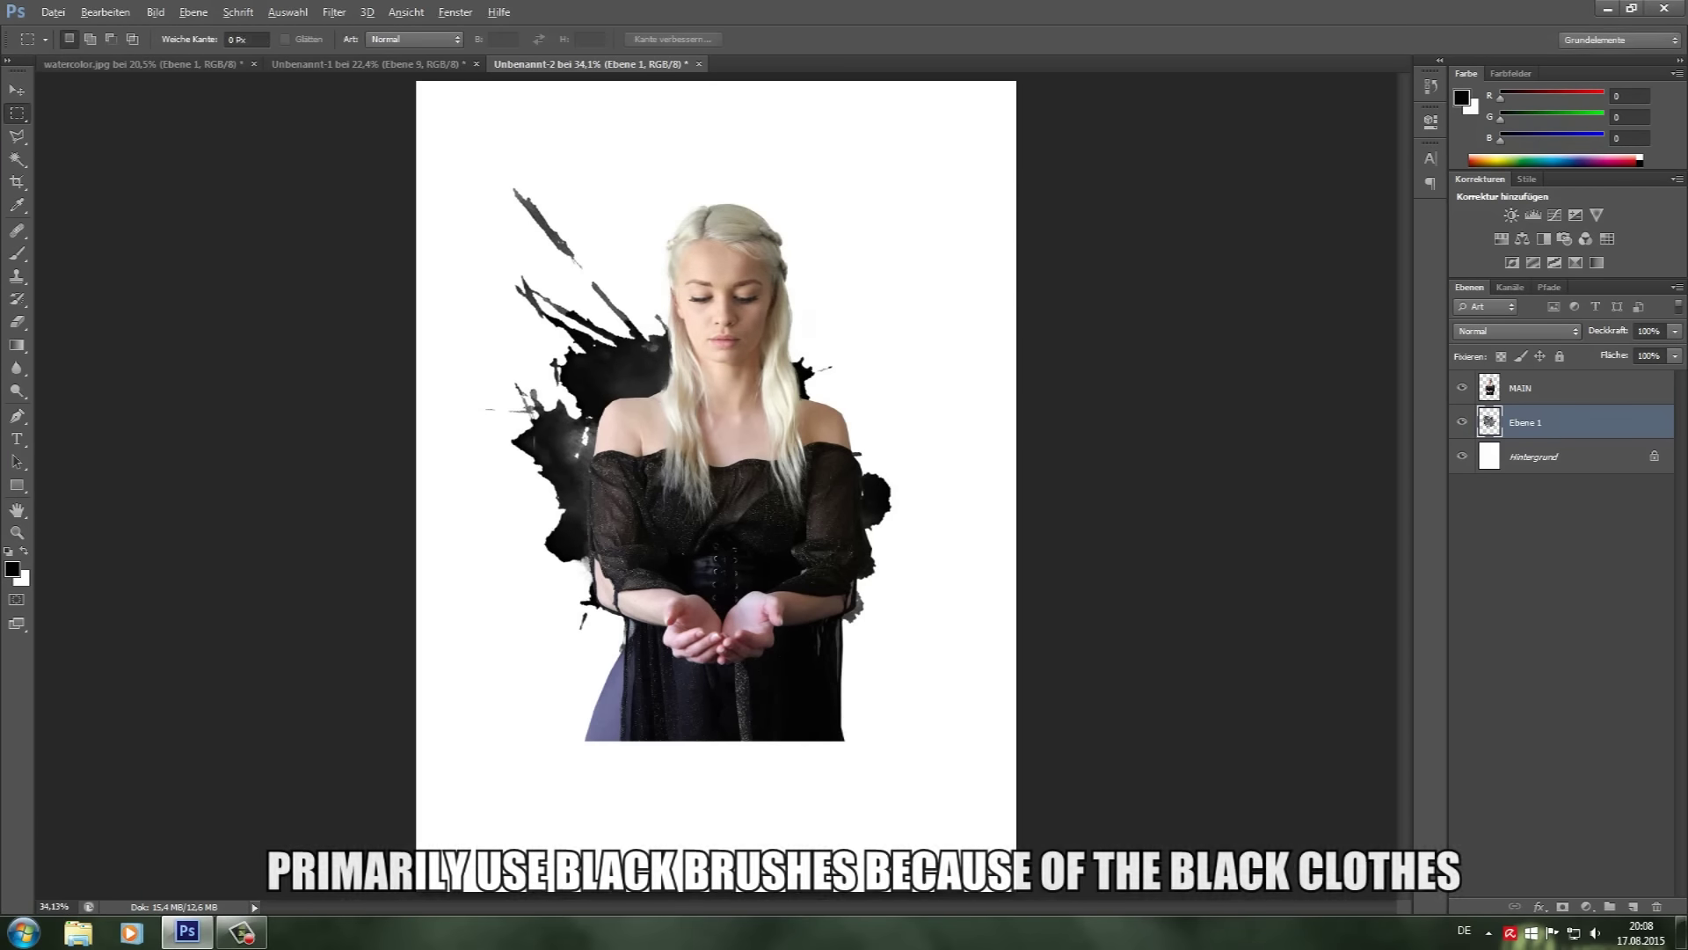
pyautogui.press('b')
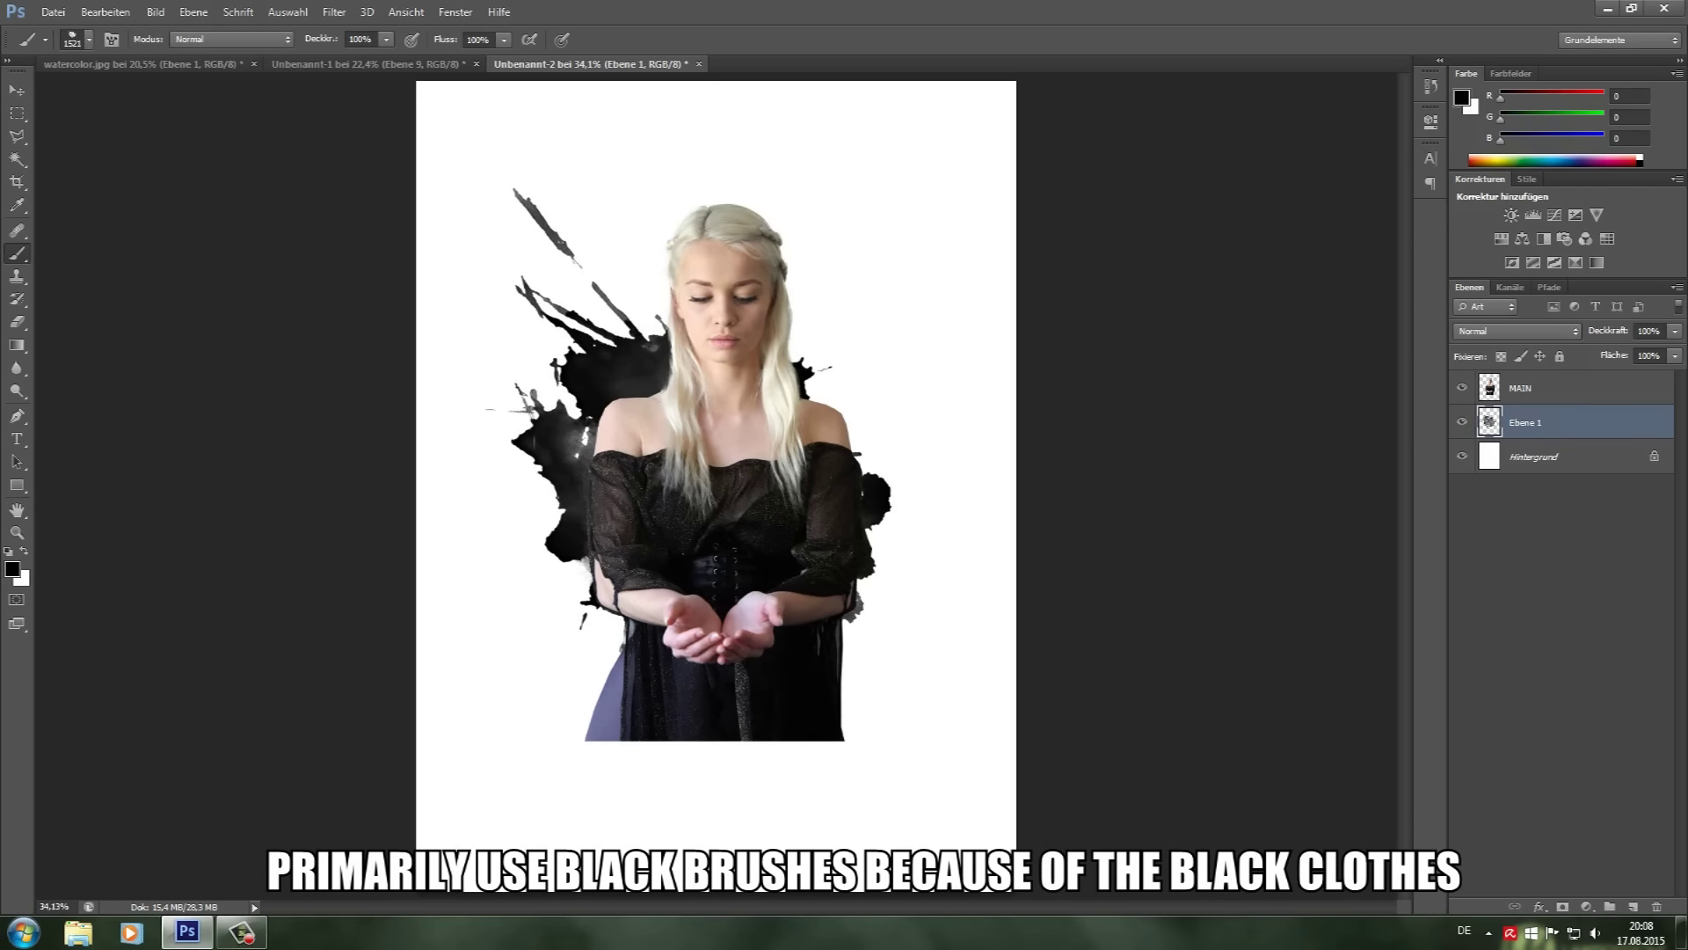
pyautogui.click(78, 38)
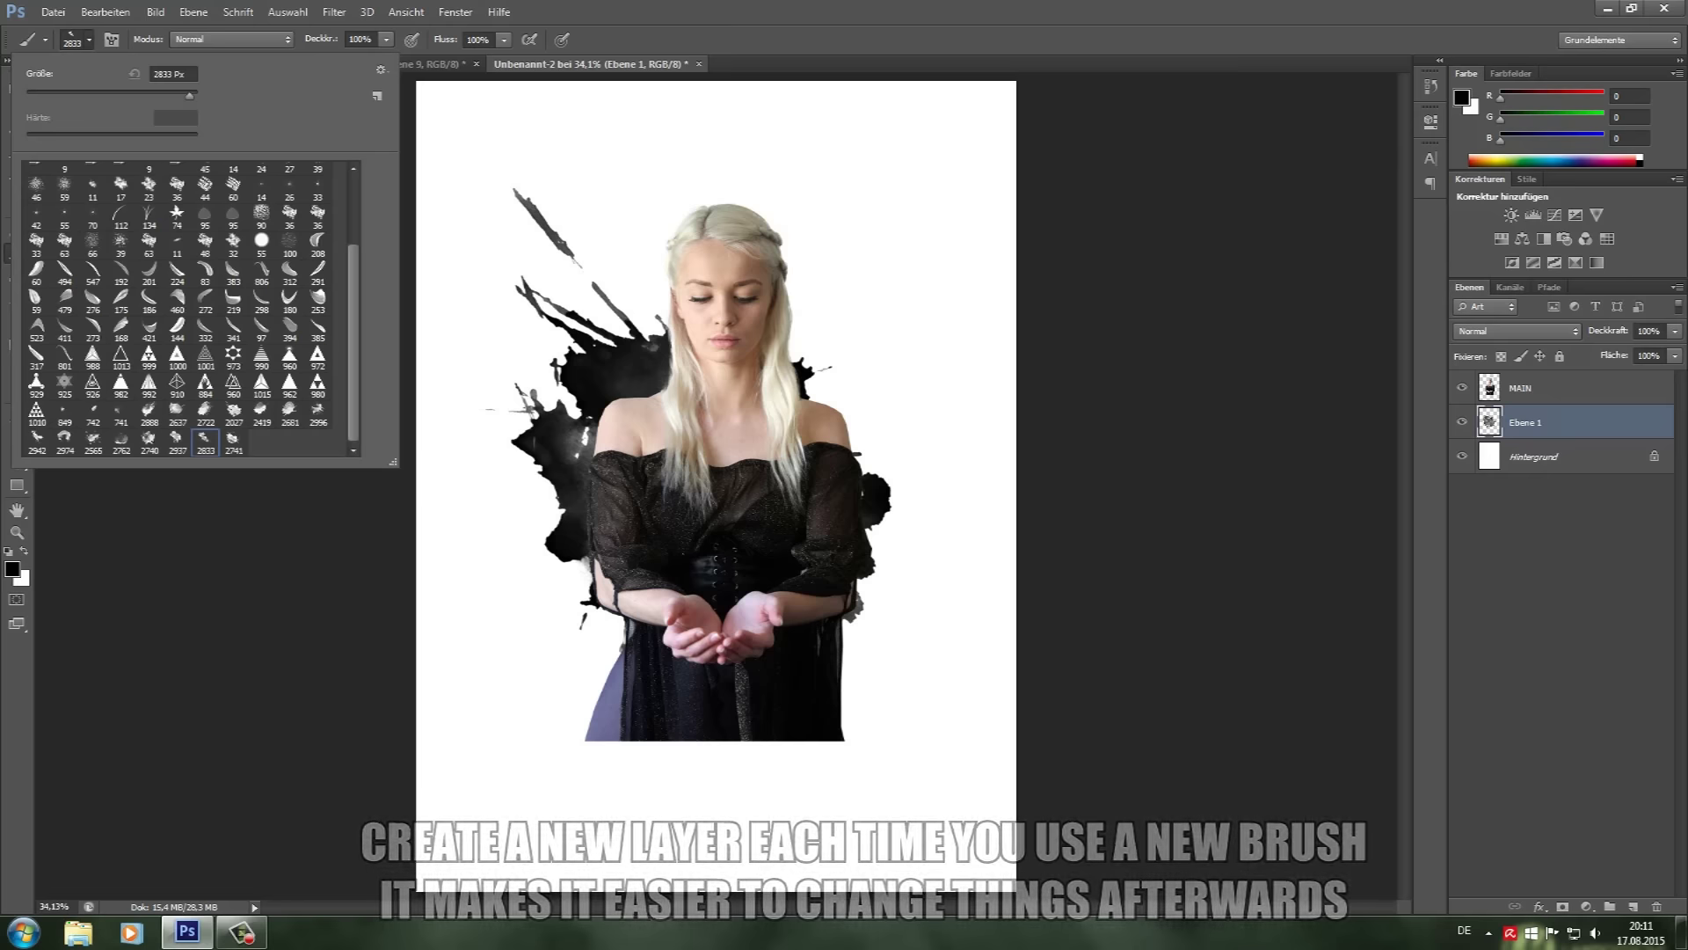
# Step: Stamp a black splatter with brush 2419 on a new layer above MAIN
pyautogui.click(261, 412)
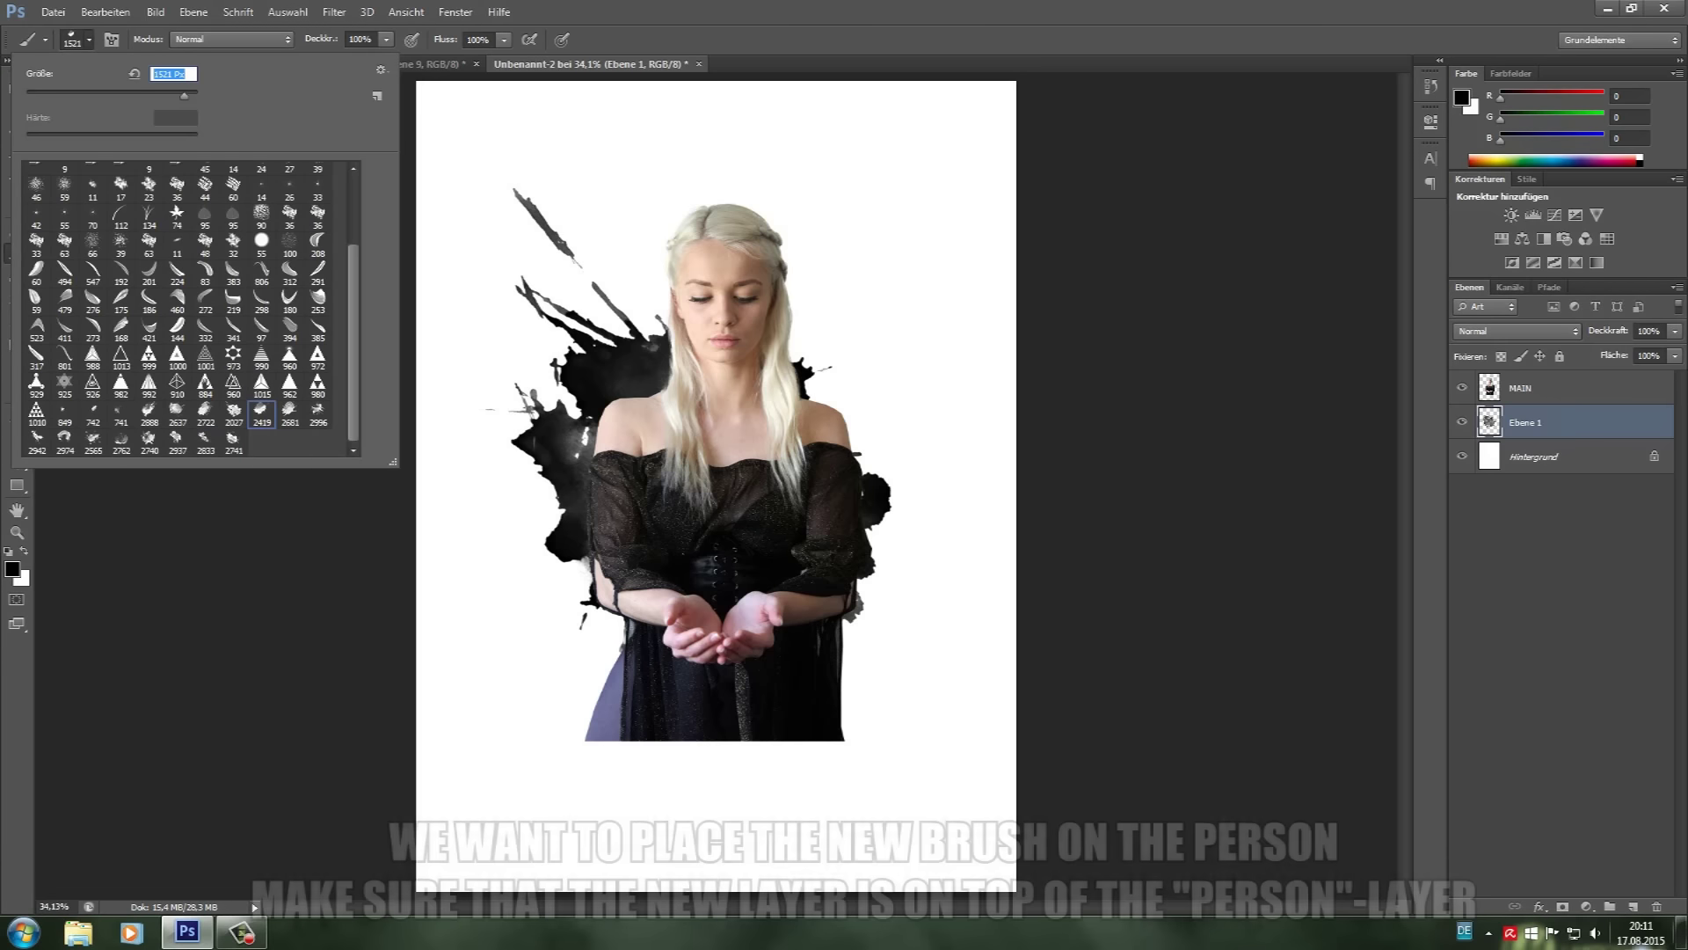
pyautogui.press('Return')
pyautogui.hotkey('ctrl', 'shift', 'alt', 'n')
pyautogui.hotkey('ctrl', ']')
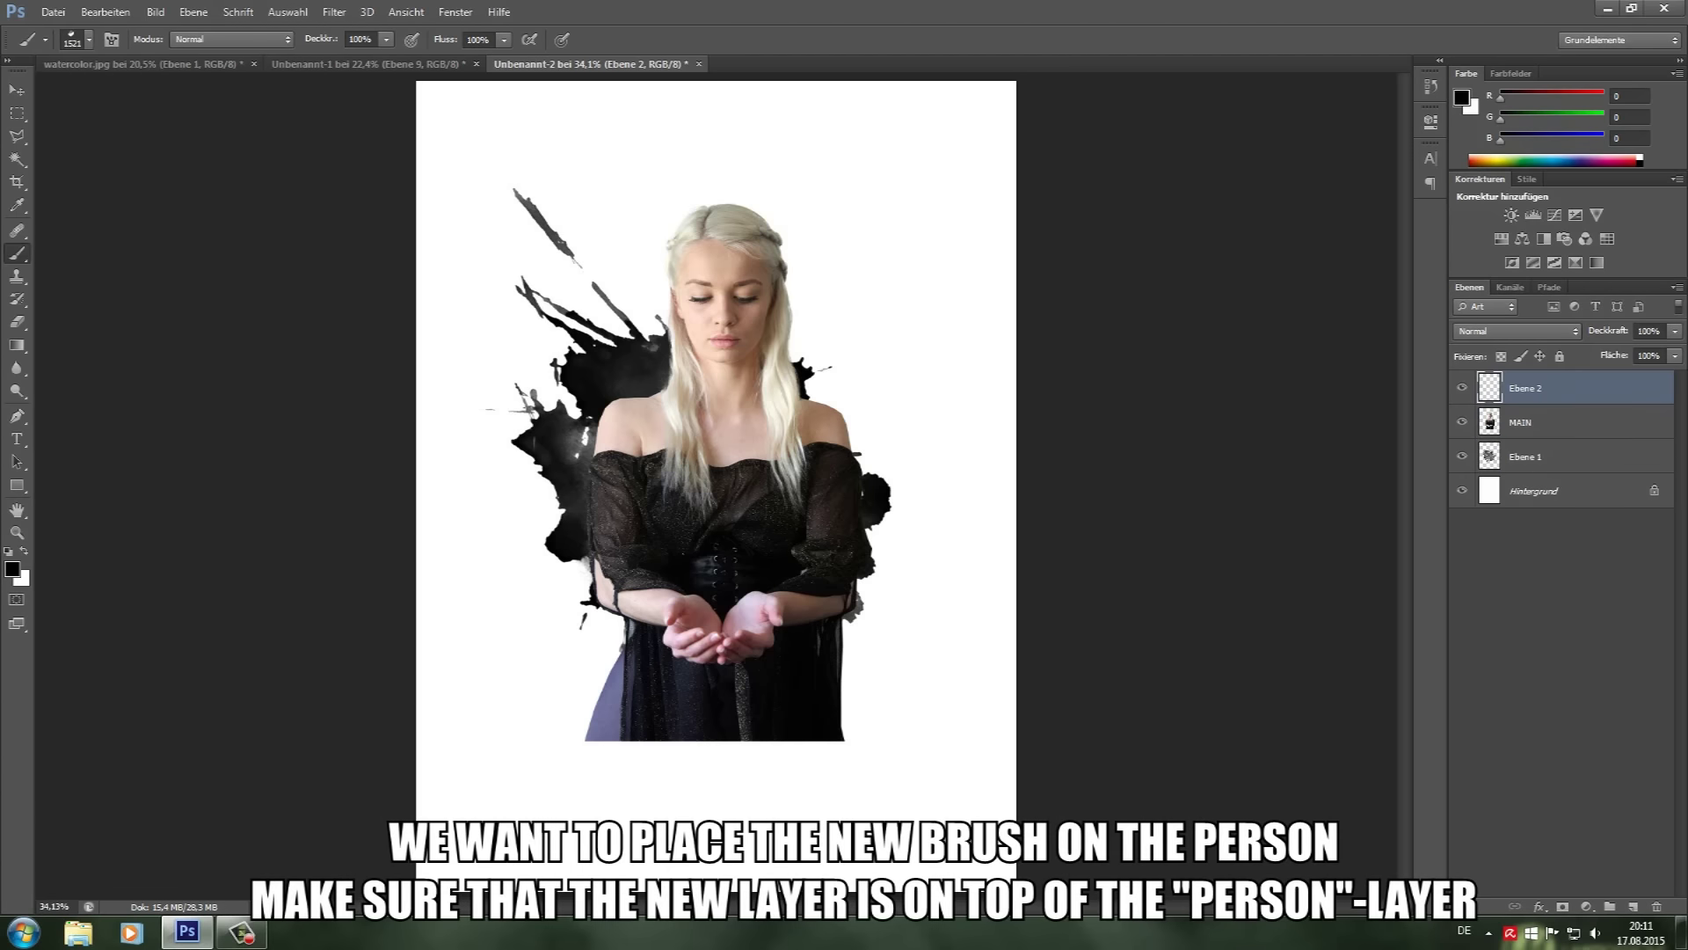
pyautogui.click(748, 519)
# Step: Move the splatter down and scale it to about 81% over her chest
pyautogui.press('v')
pyautogui.moveTo(831, 440); pyautogui.dragTo(819, 527)
pyautogui.hotkey('ctrl', 't')
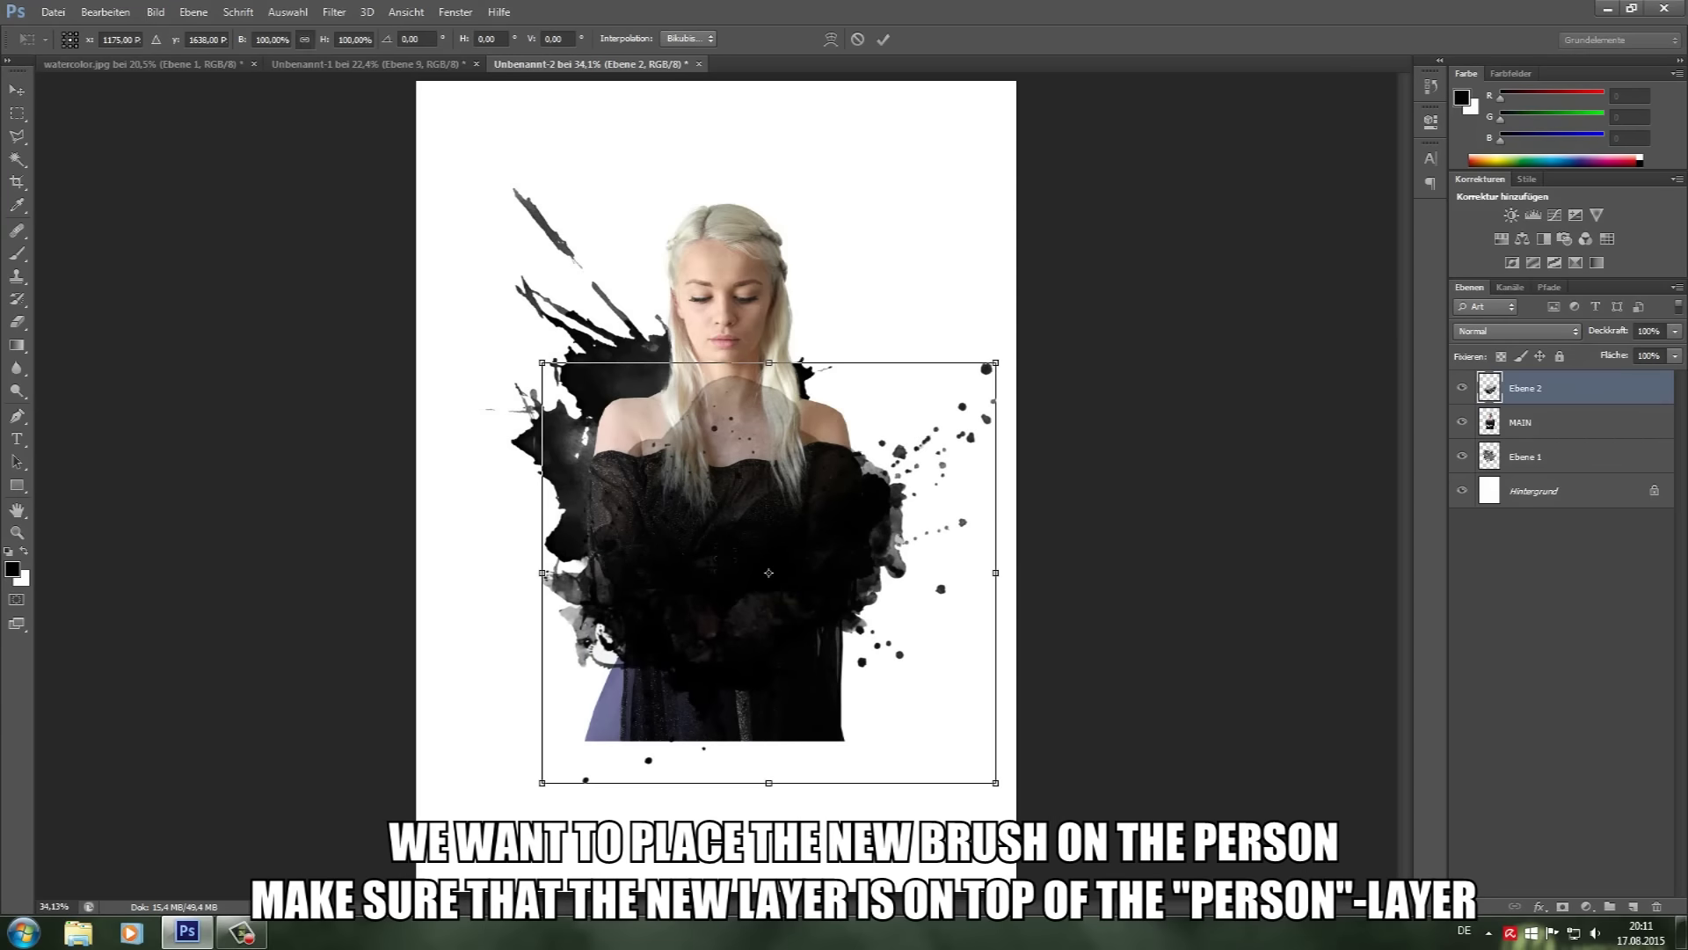
pyautogui.moveTo(996, 782); pyautogui.dragTo(908, 701)
pyautogui.moveTo(739, 535)
pyautogui.mouseDown()
pyautogui.moveTo(796, 538)
pyautogui.moveTo(785, 518)
pyautogui.mouseUp()
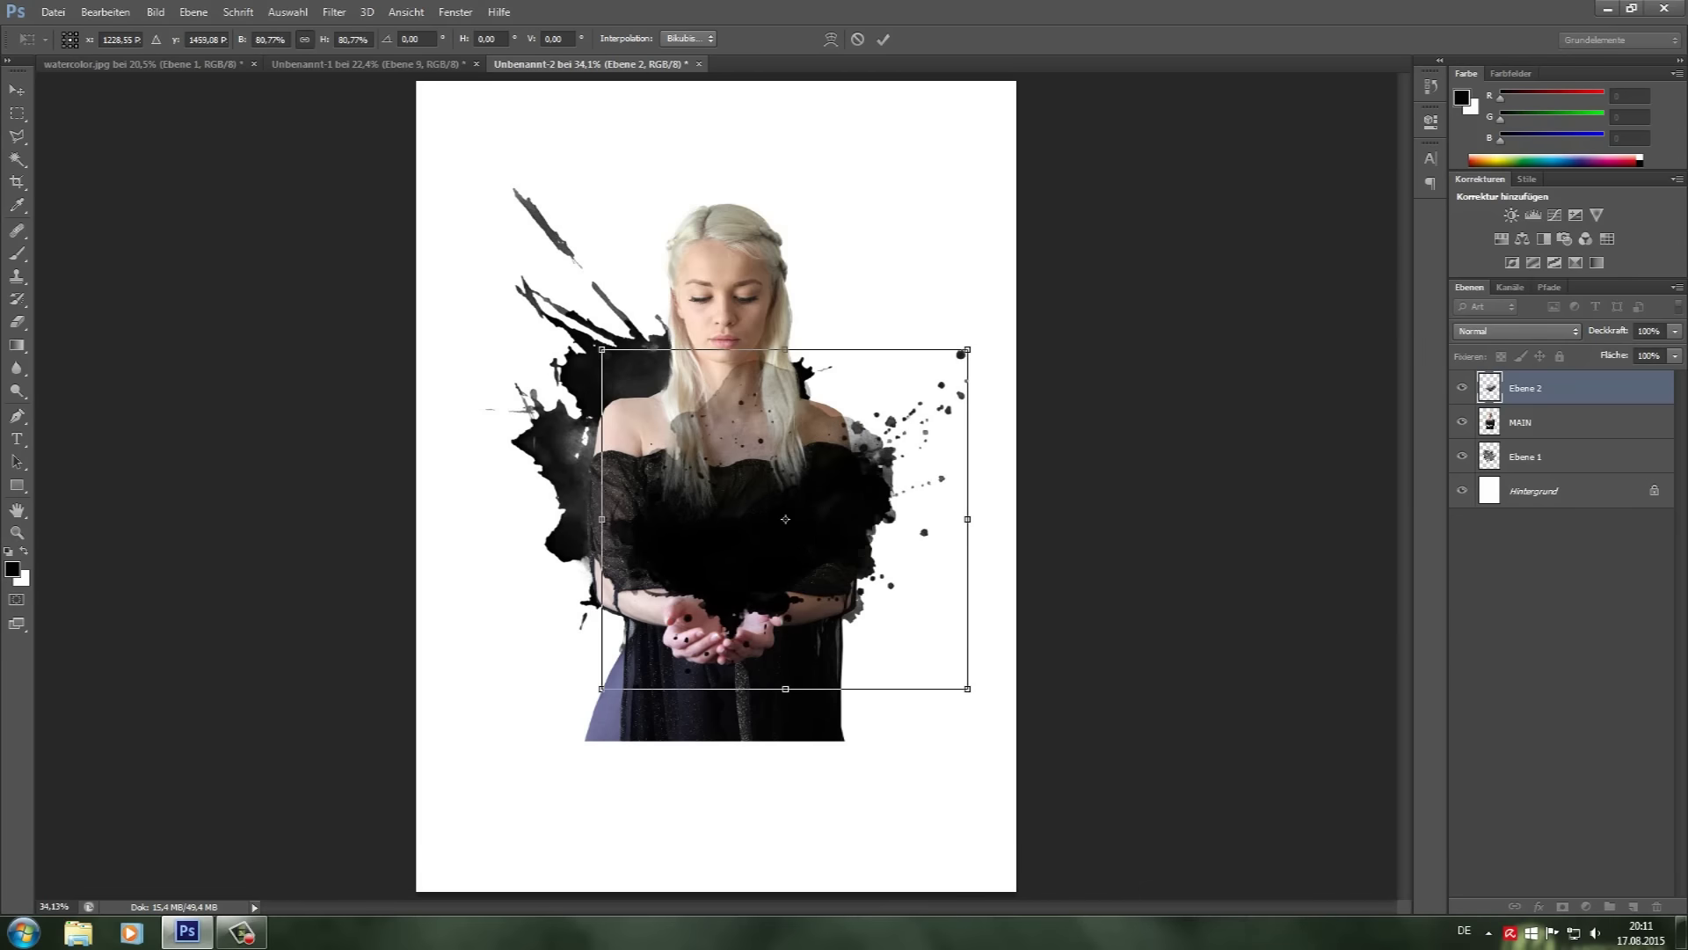
pyautogui.press('e')
pyautogui.press('Return')
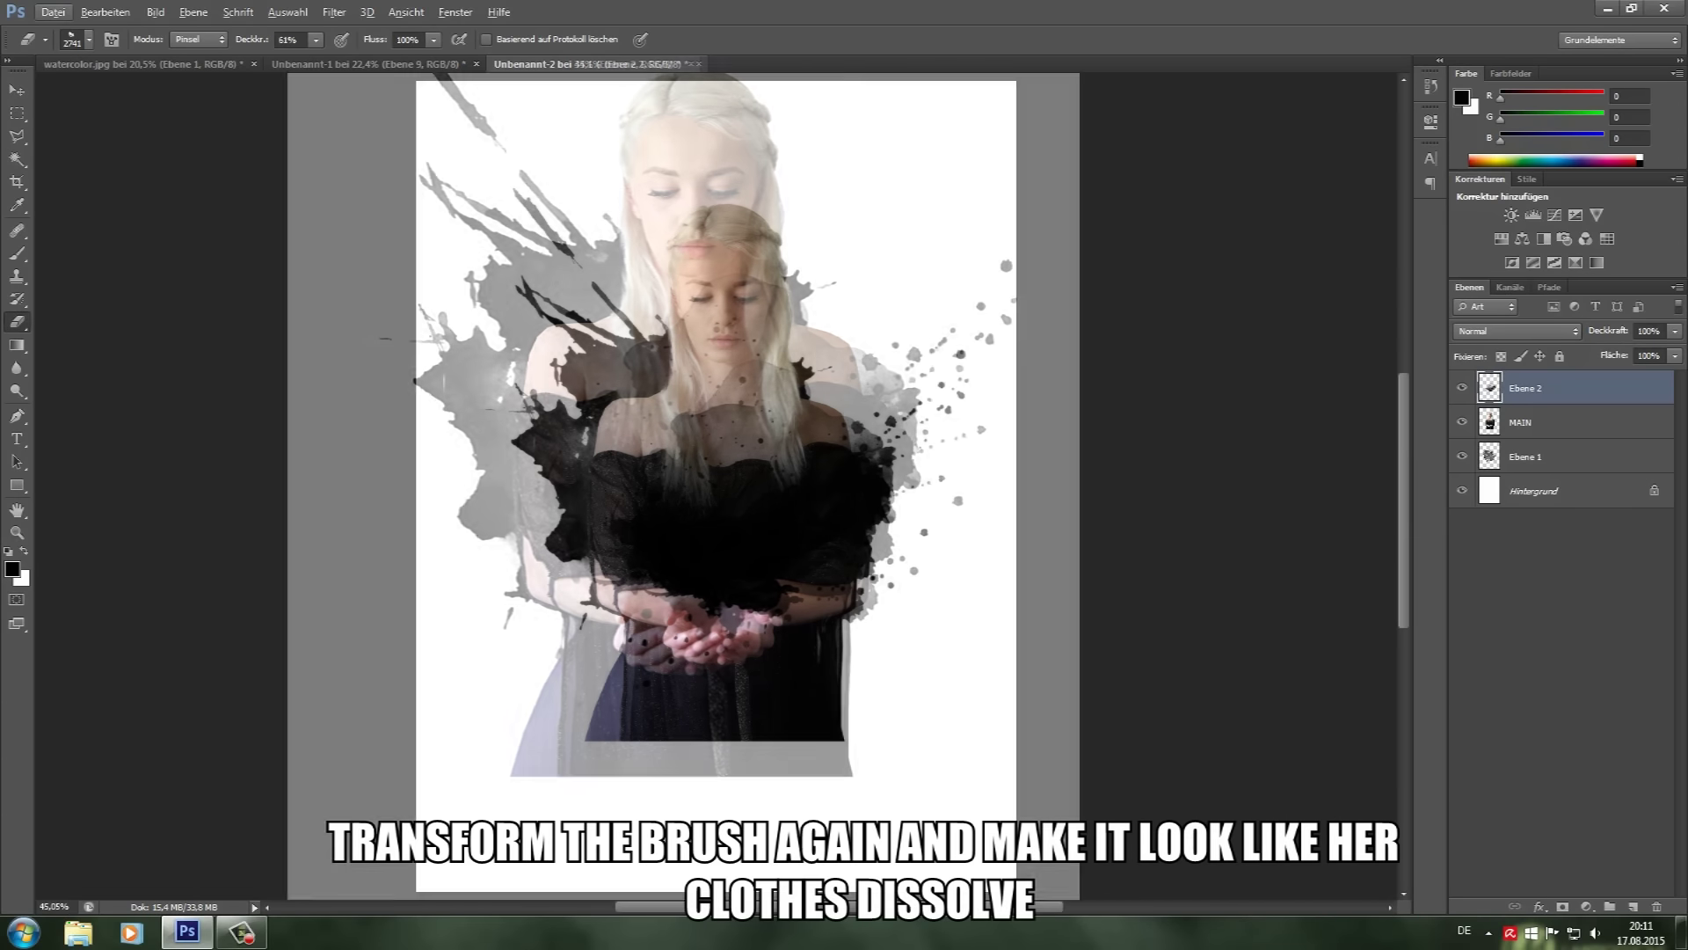
# Step: Set a 106 px eraser and remove the splatter from her cupped hands
pyautogui.click(89, 39)
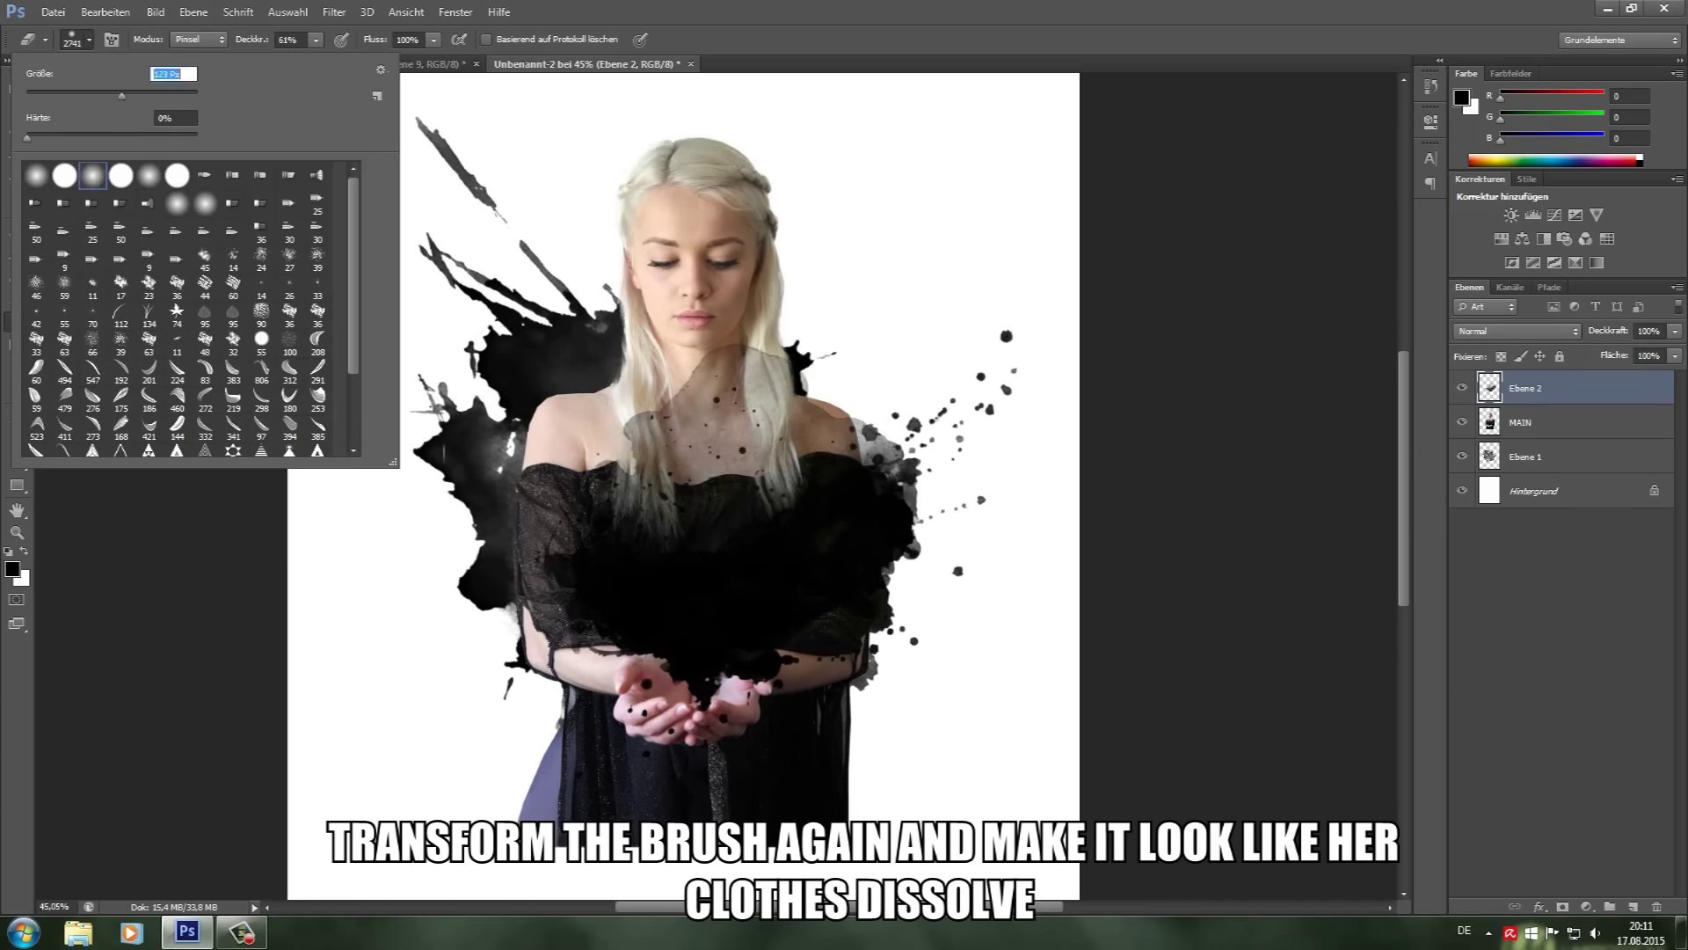
pyautogui.write('106 Px')
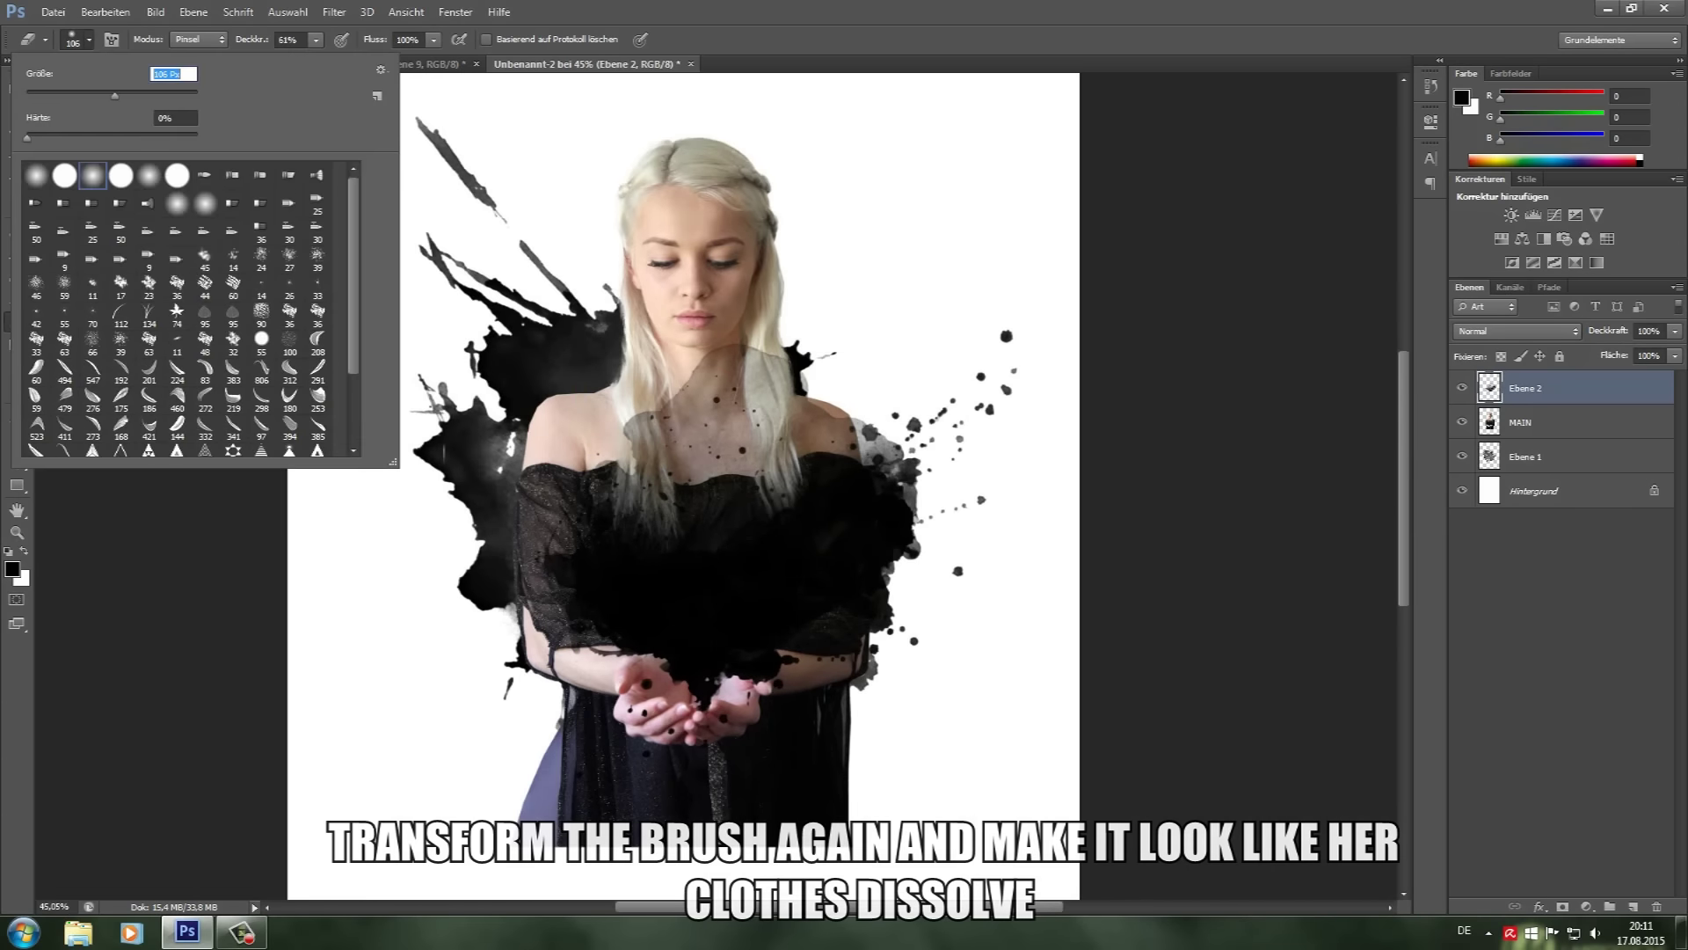
pyautogui.press('Return')
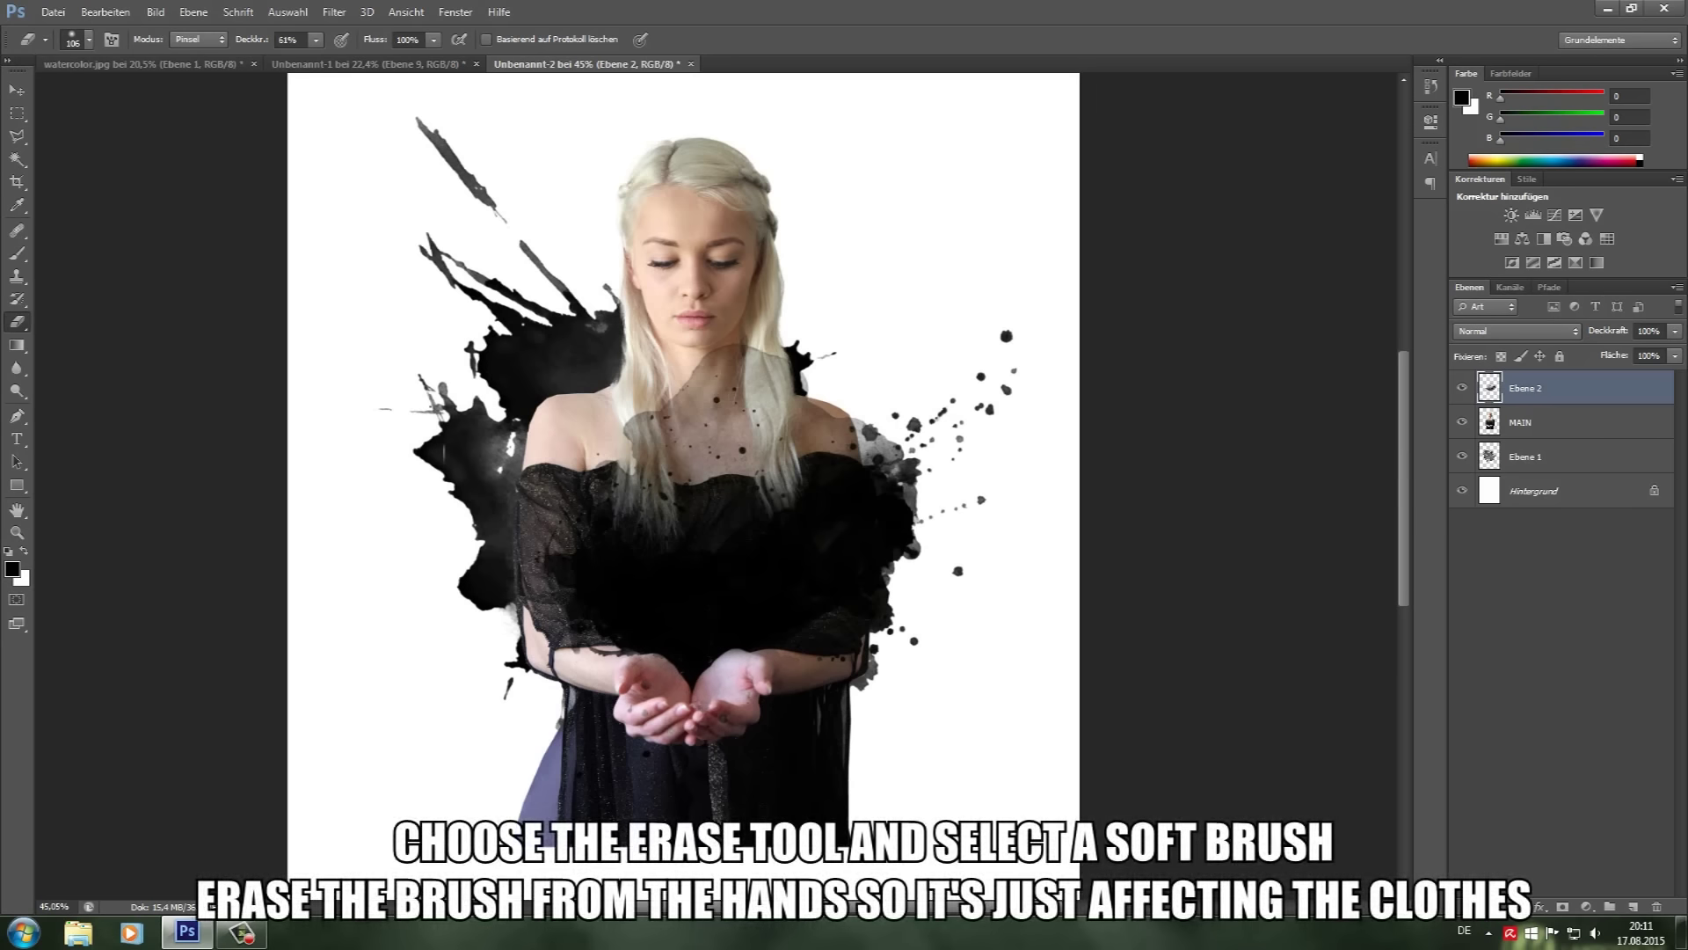
pyautogui.scroll(-3, 683, 474)
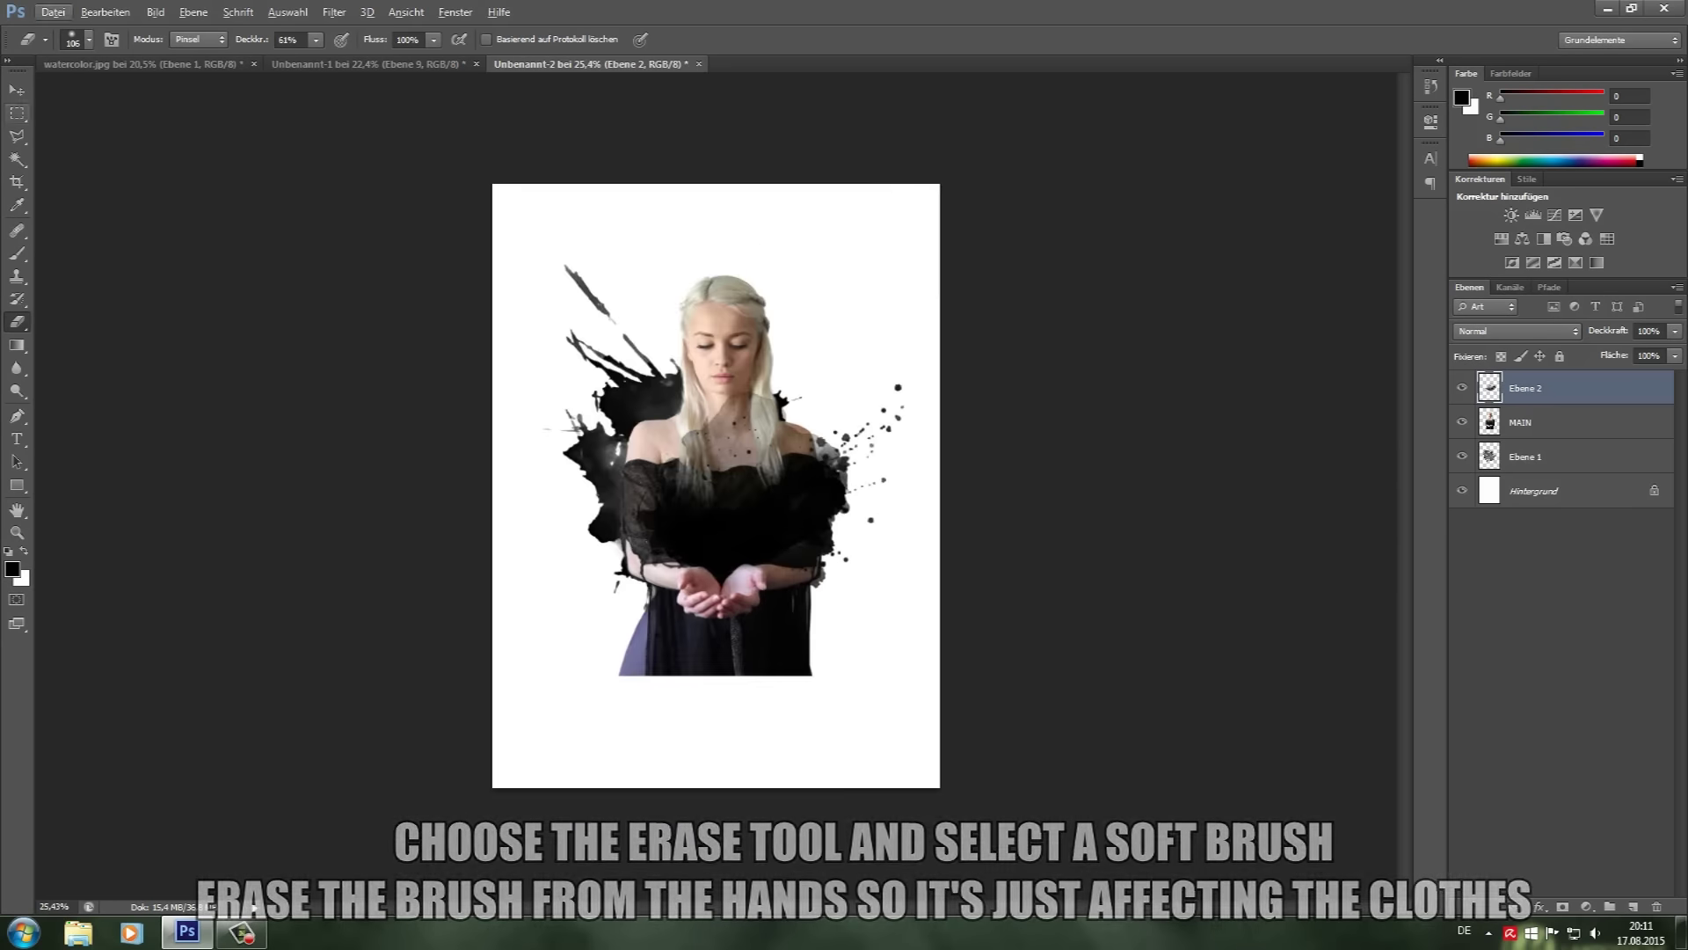
pyautogui.click(88, 40)
pyautogui.scroll(-3, 190, 308)
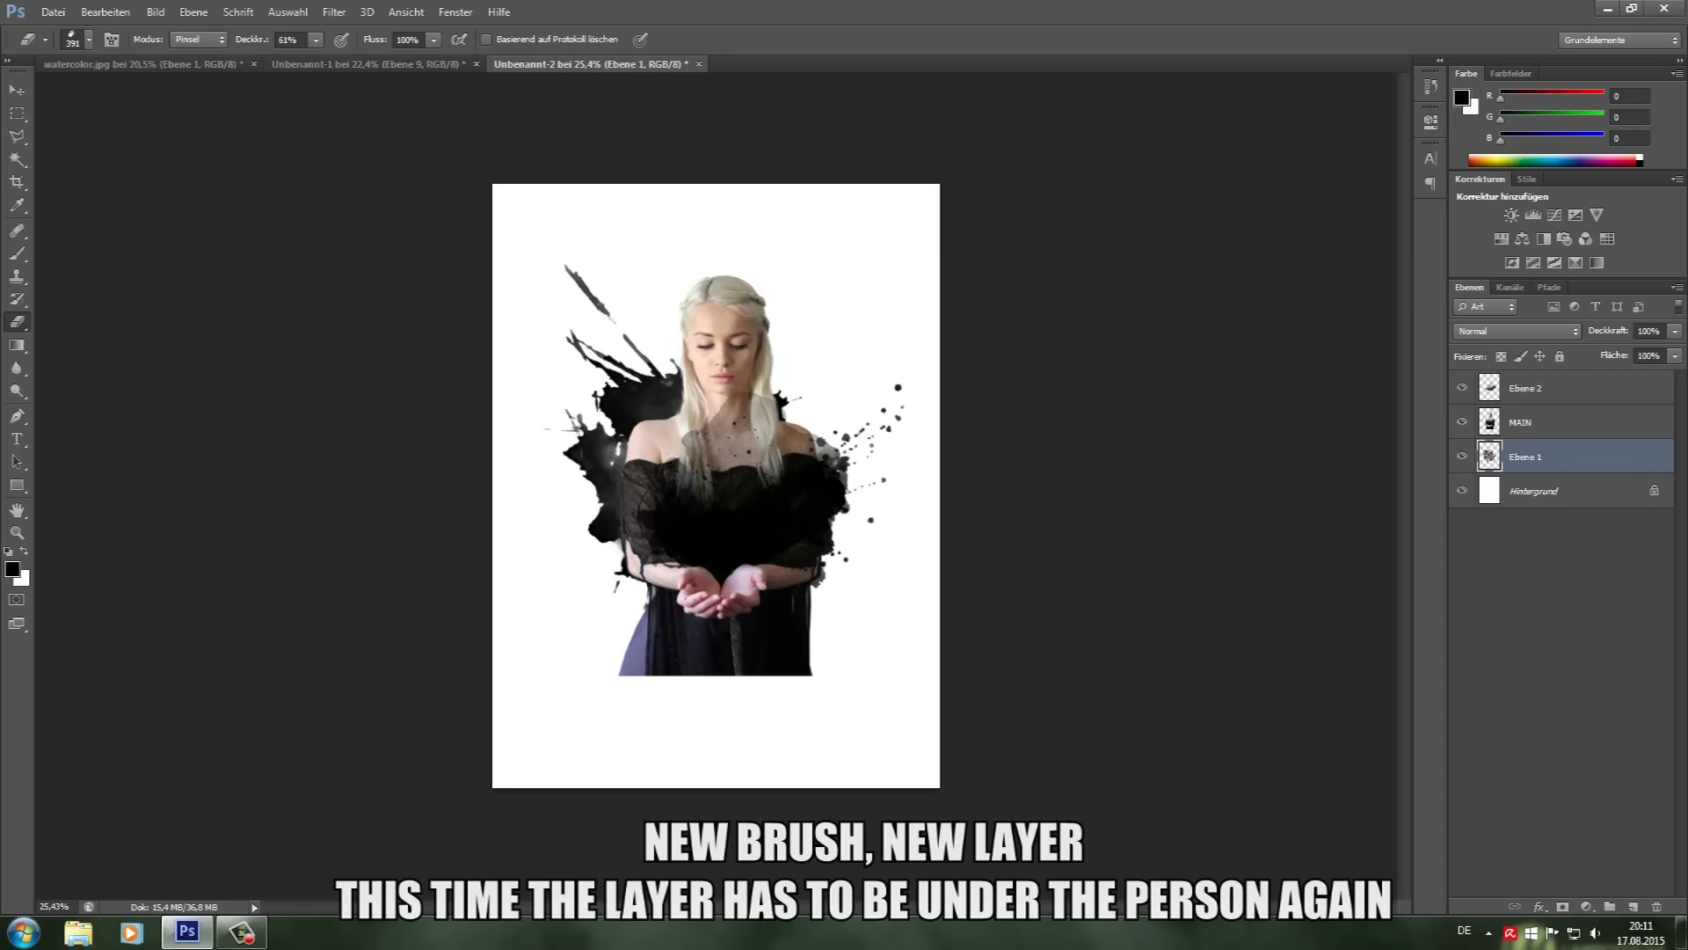
# Step: Stamp a particle splatter on a new layer and rotate it about −40°
pyautogui.click(1633, 906)
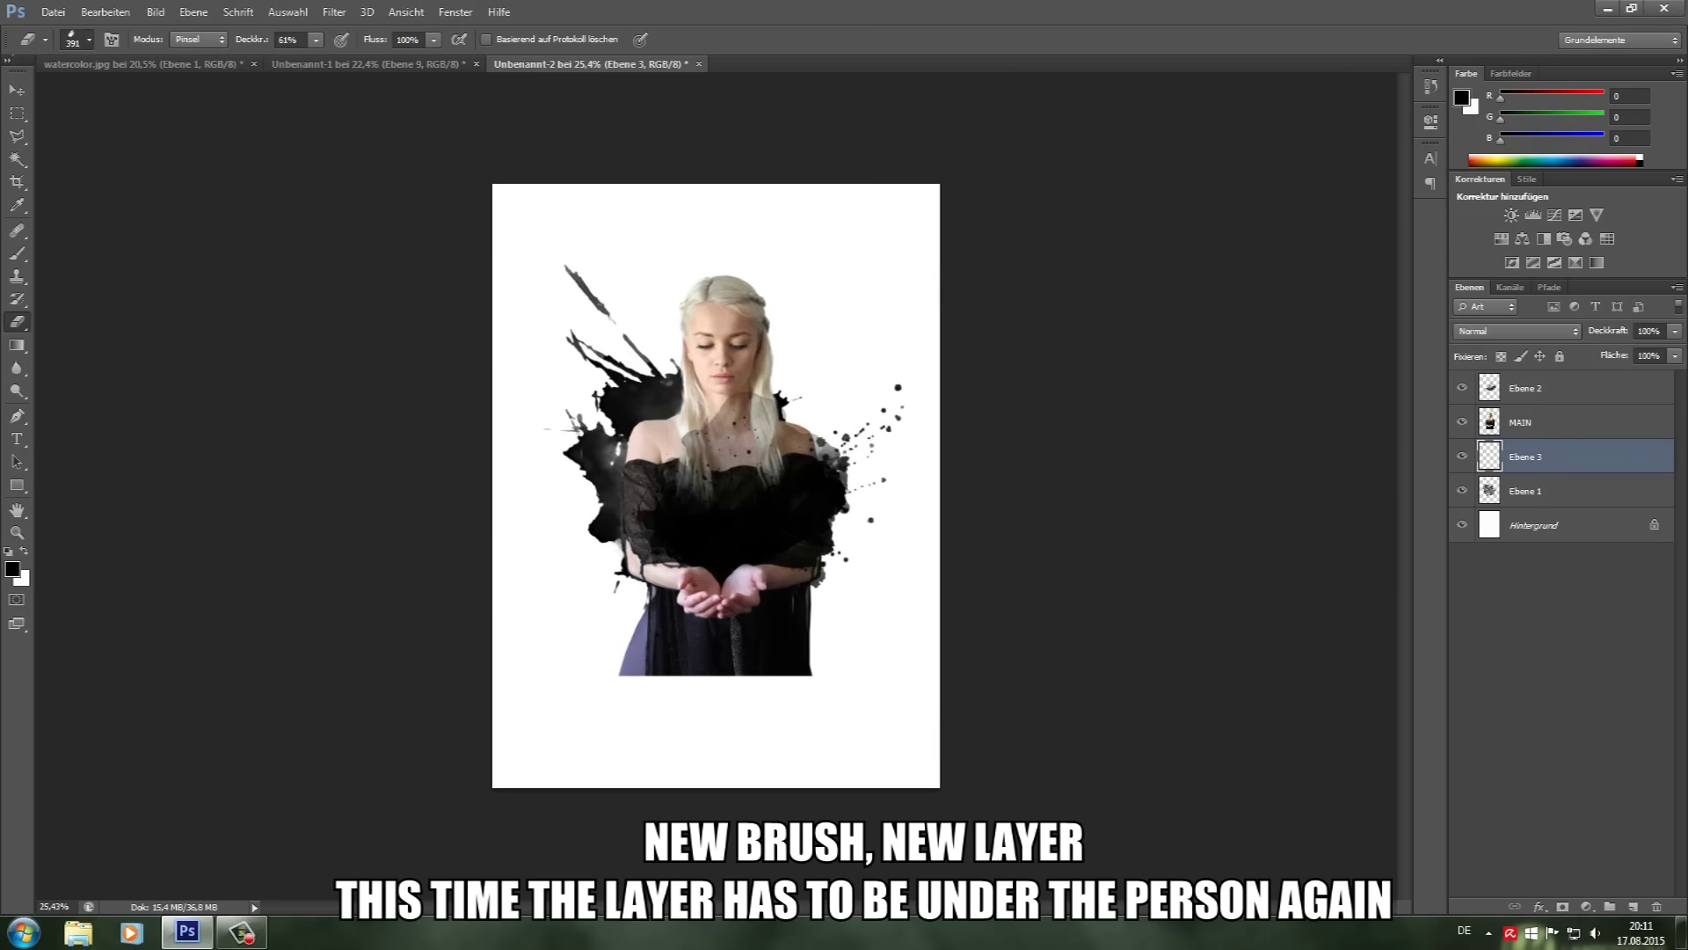
pyautogui.click(88, 38)
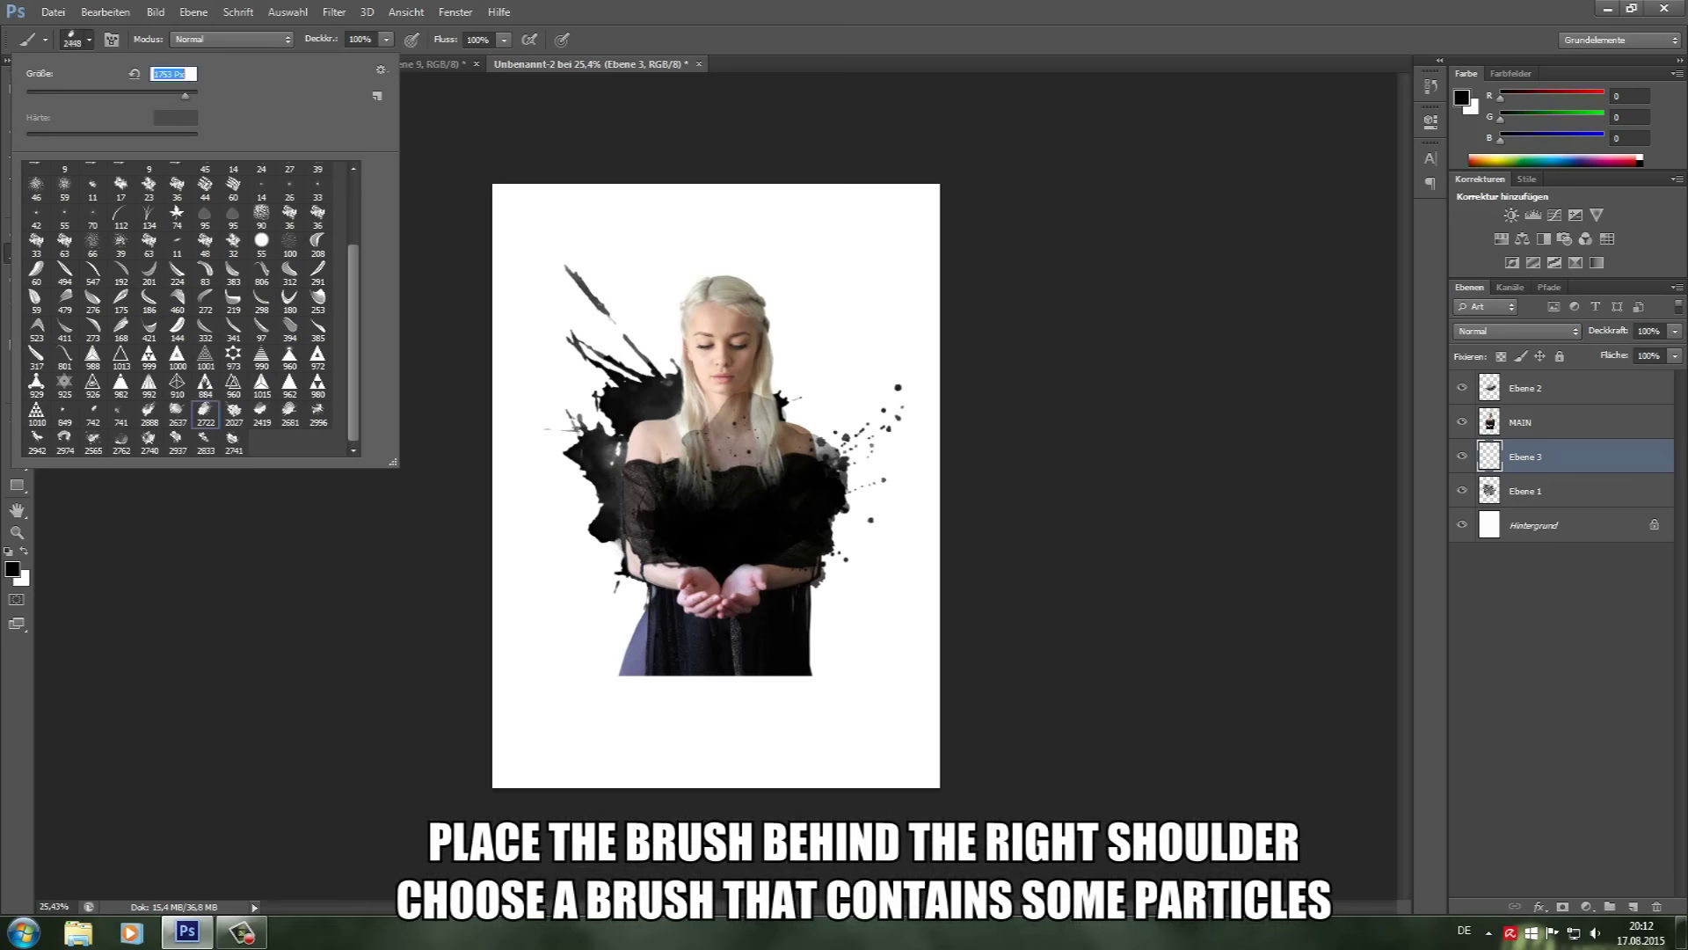
pyautogui.click(750, 503)
pyautogui.hotkey('ctrl', 't')
pyautogui.moveTo(950, 347)
pyautogui.mouseDown()
pyautogui.moveTo(906, 435)
pyautogui.moveTo(861, 392)
pyautogui.mouseUp()
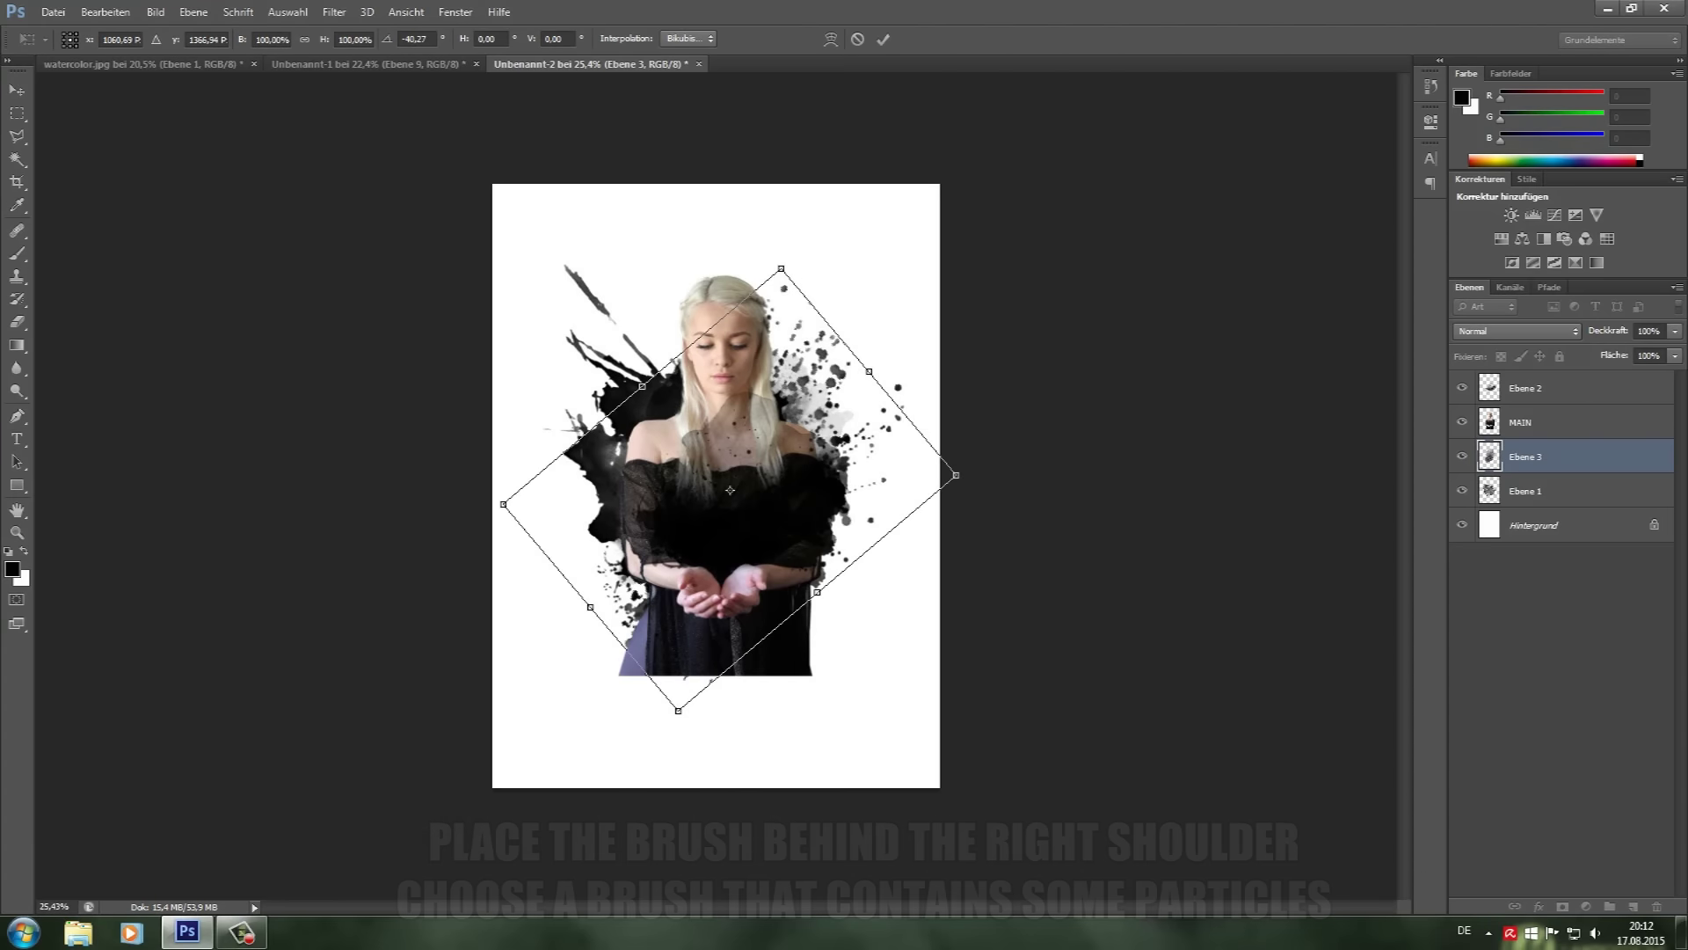
pyautogui.press('m')
pyautogui.press('Return')
# Step: Fit the image in the window, then duplicate and merge the particle splatter to densify it
pyautogui.hotkey('ctrl', '-')
pyautogui.hotkey('ctrl', '0')
pyautogui.hotkey('ctrl', 'j')
pyautogui.hotkey('ctrl', '-')
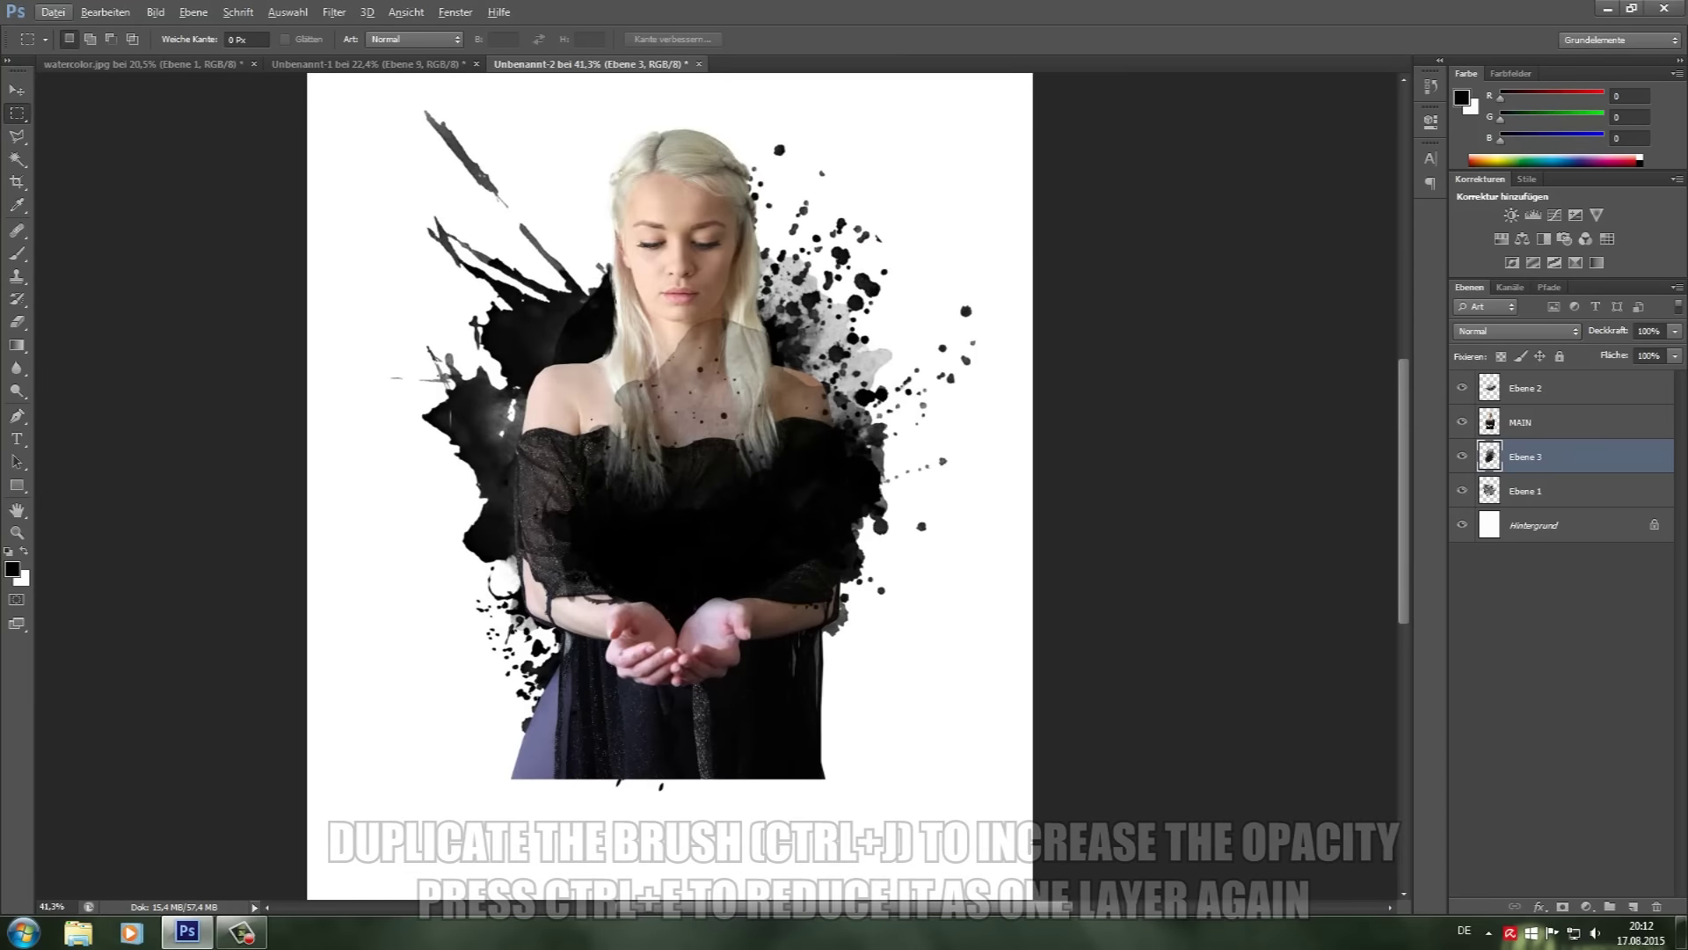
# Step: Add a new layer and sample purple 6d7198 from her dress as foreground colour
pyautogui.click(12, 569)
pyautogui.click(536, 739)
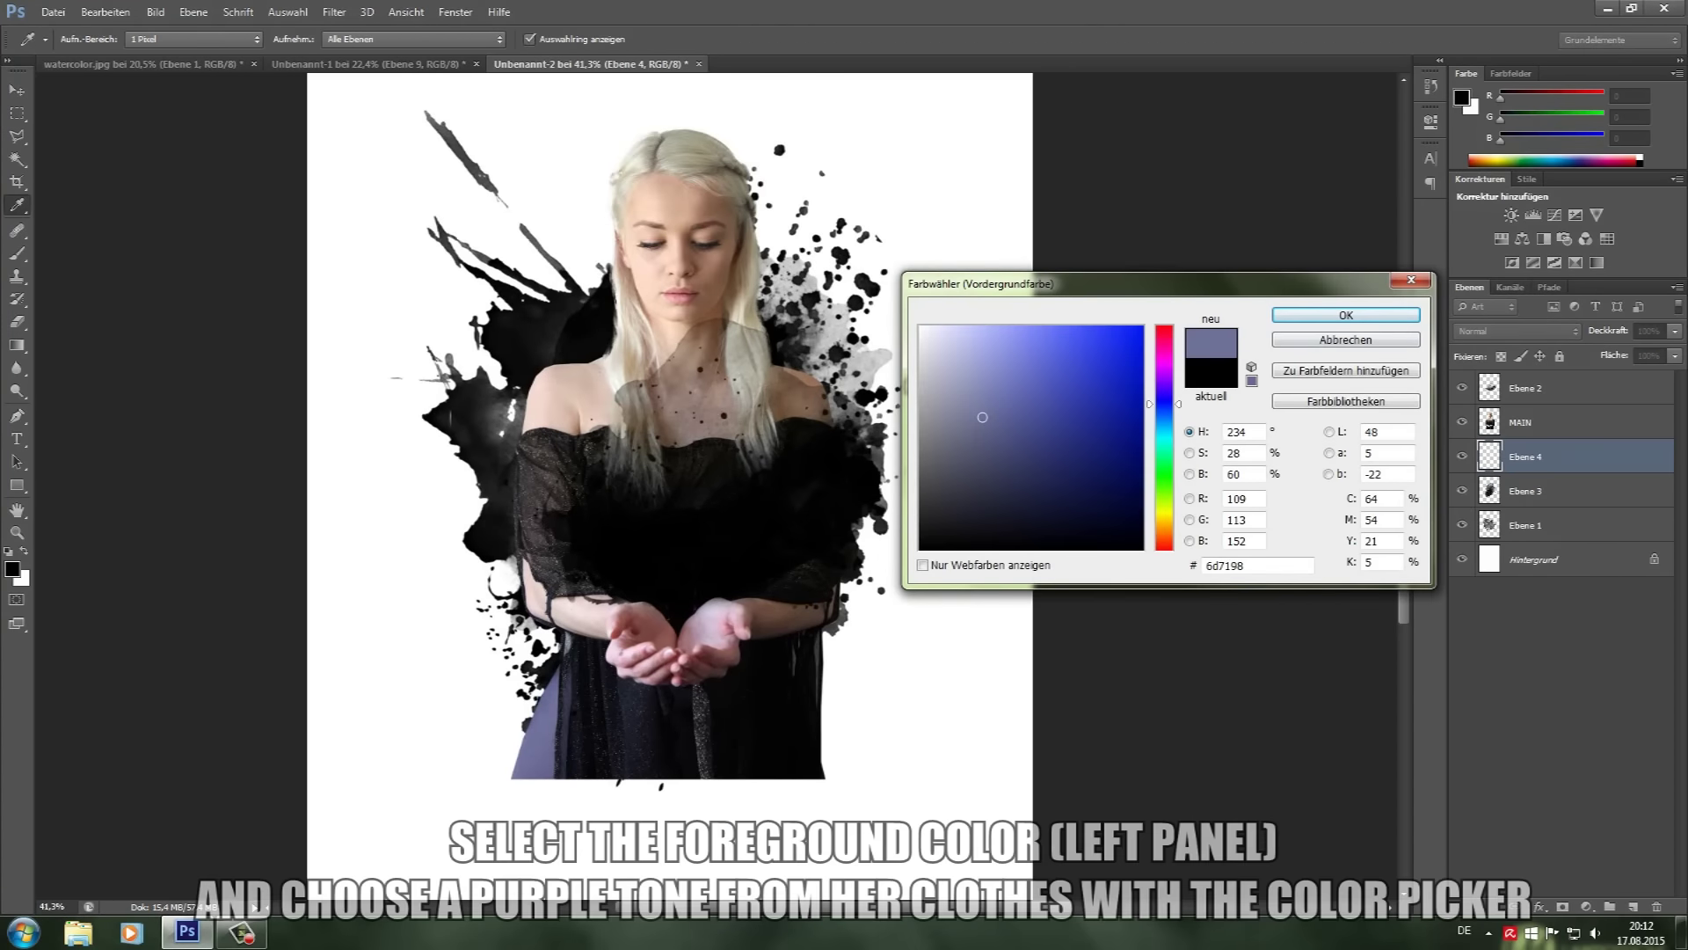
pyautogui.click(1289, 316)
pyautogui.press('b')
pyautogui.click(89, 40)
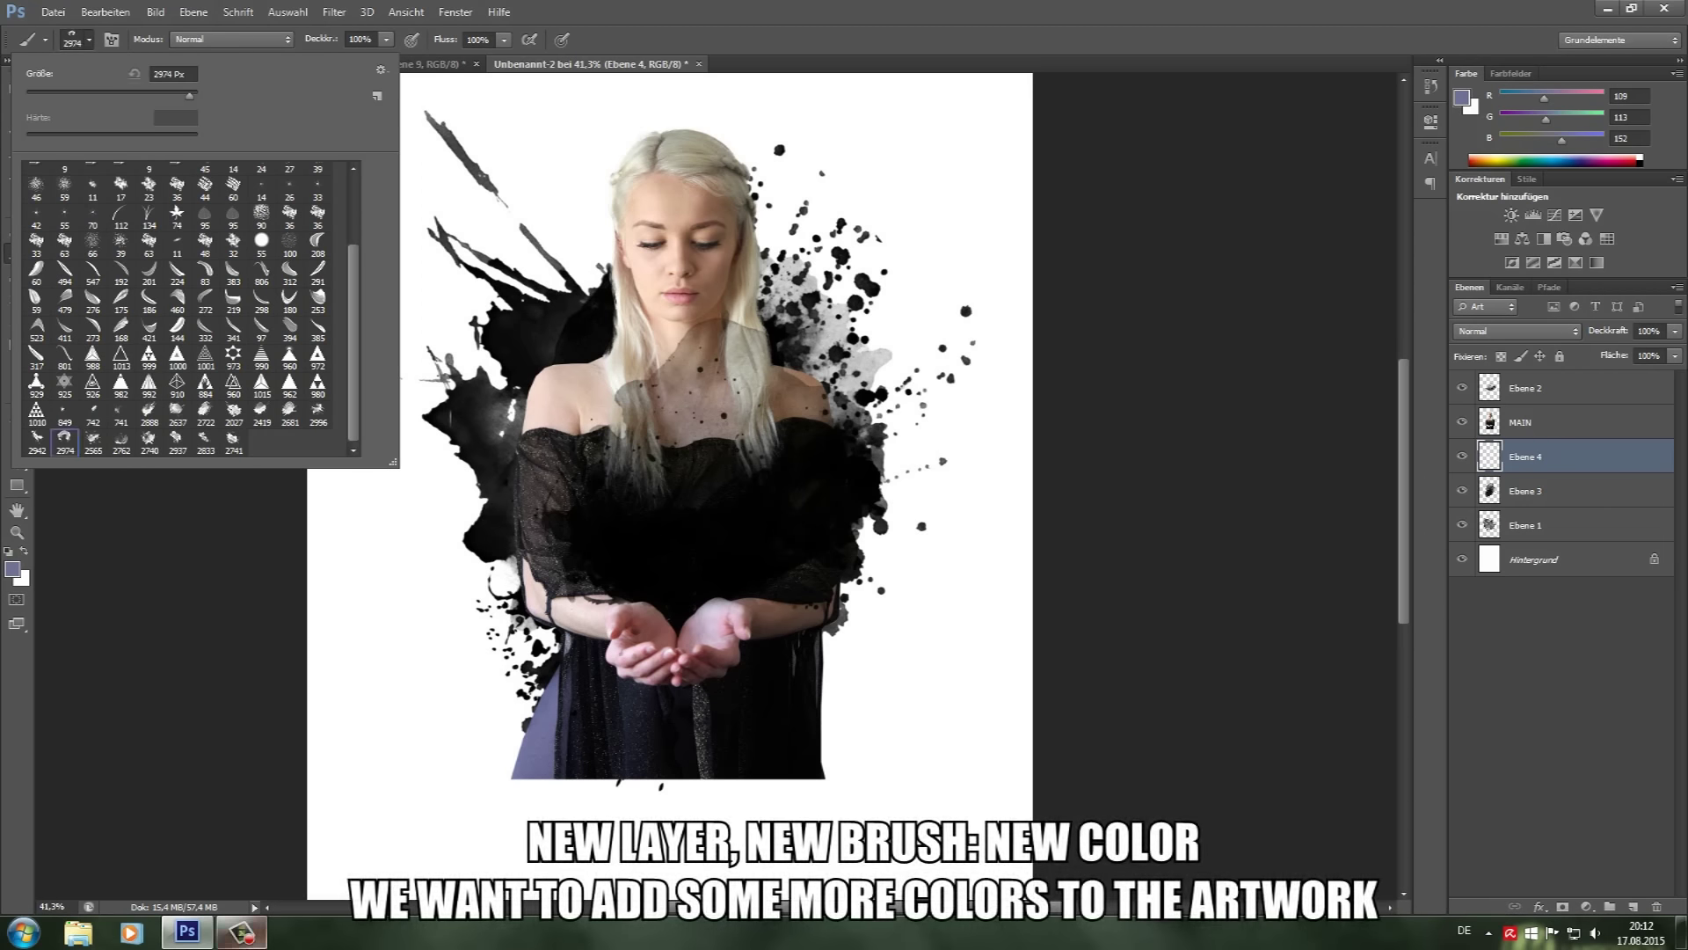
# Step: Stamp purple splashes with watercolor brush 2937 at her lower left and below her skirt
pyautogui.doubleClick(177, 439)
pyautogui.click(89, 39)
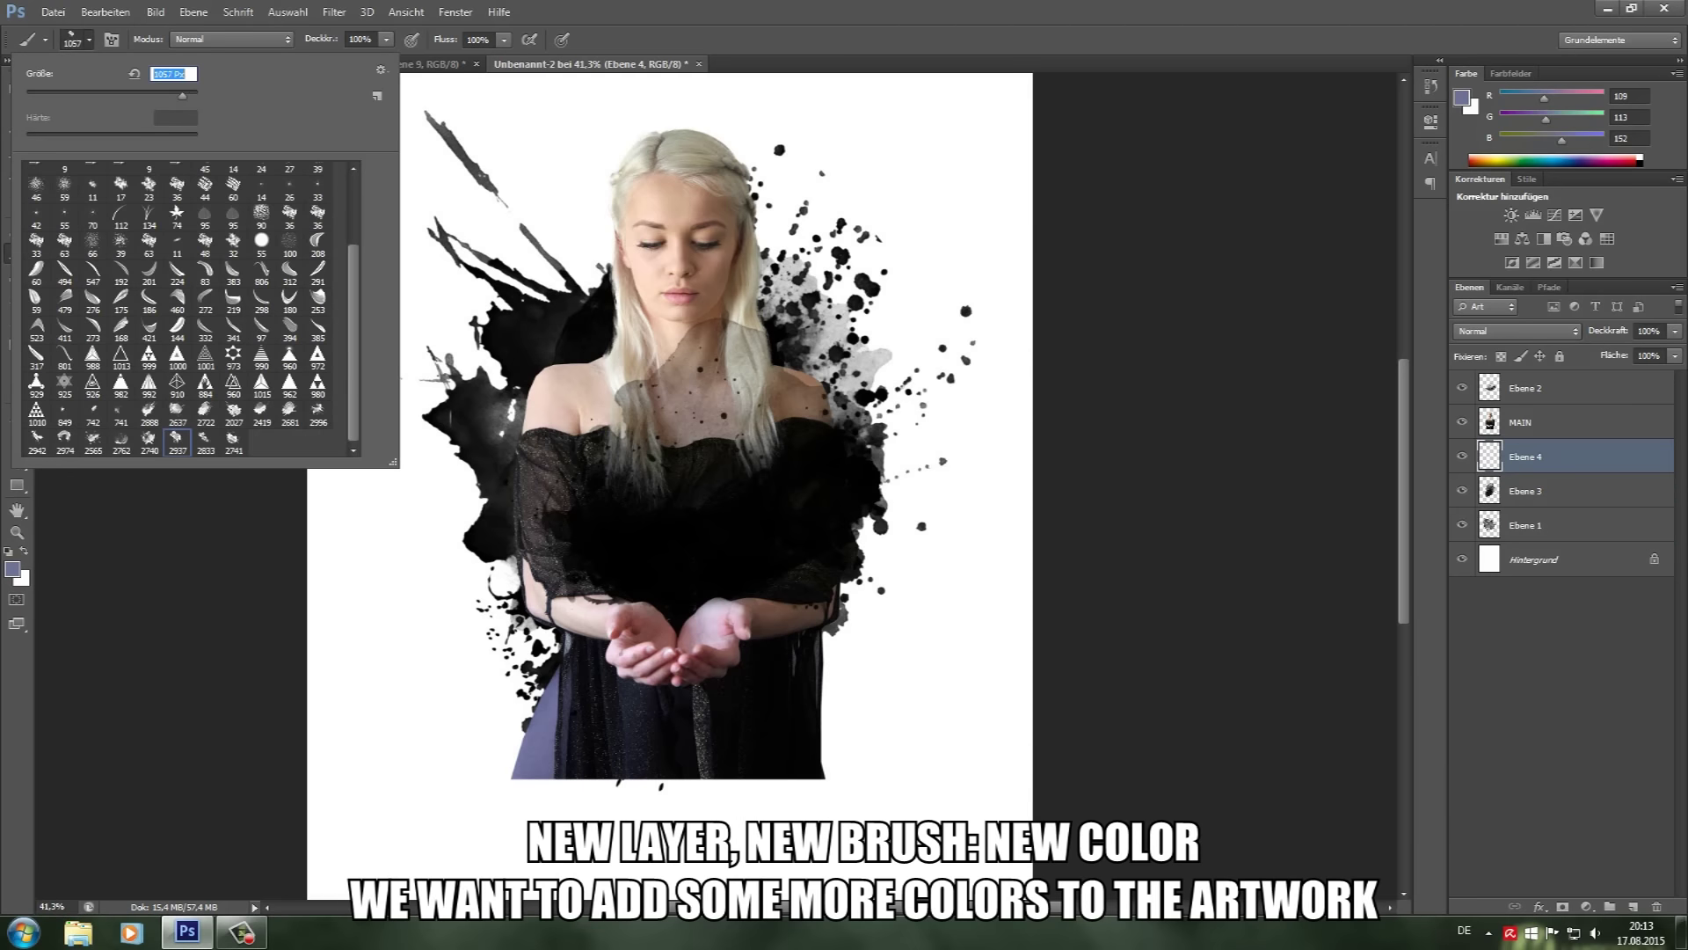
pyautogui.press('Return')
pyautogui.click(488, 690)
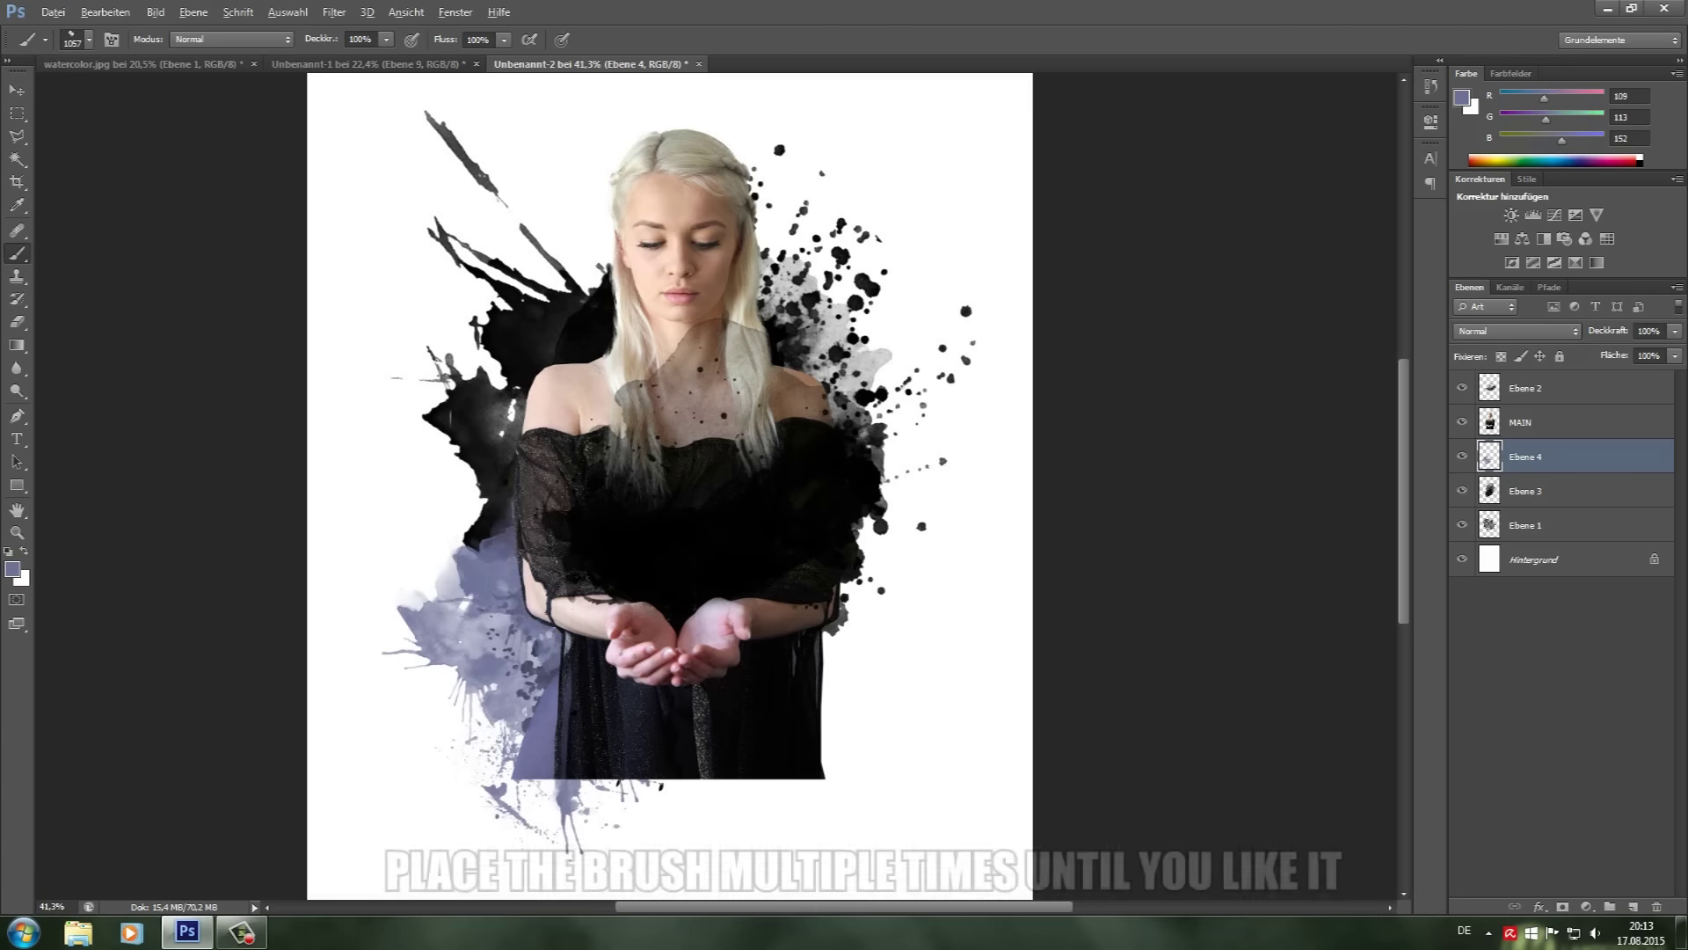
pyautogui.click(606, 747)
pyautogui.scroll(-1, 607, 747)
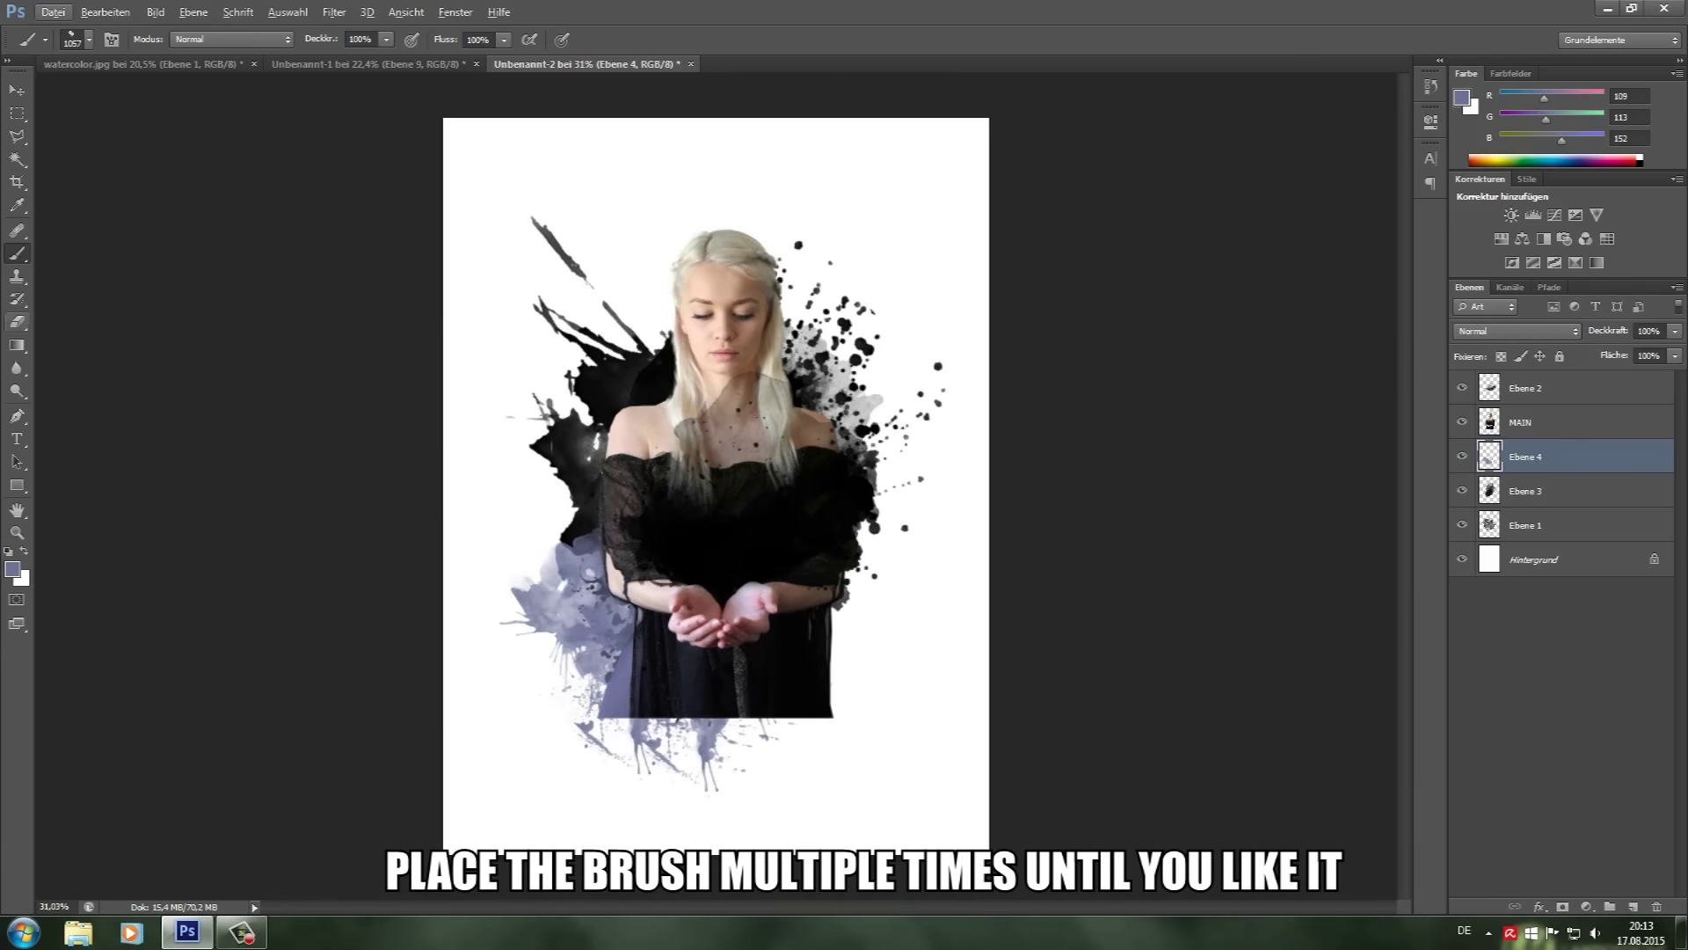
pyautogui.press('e')
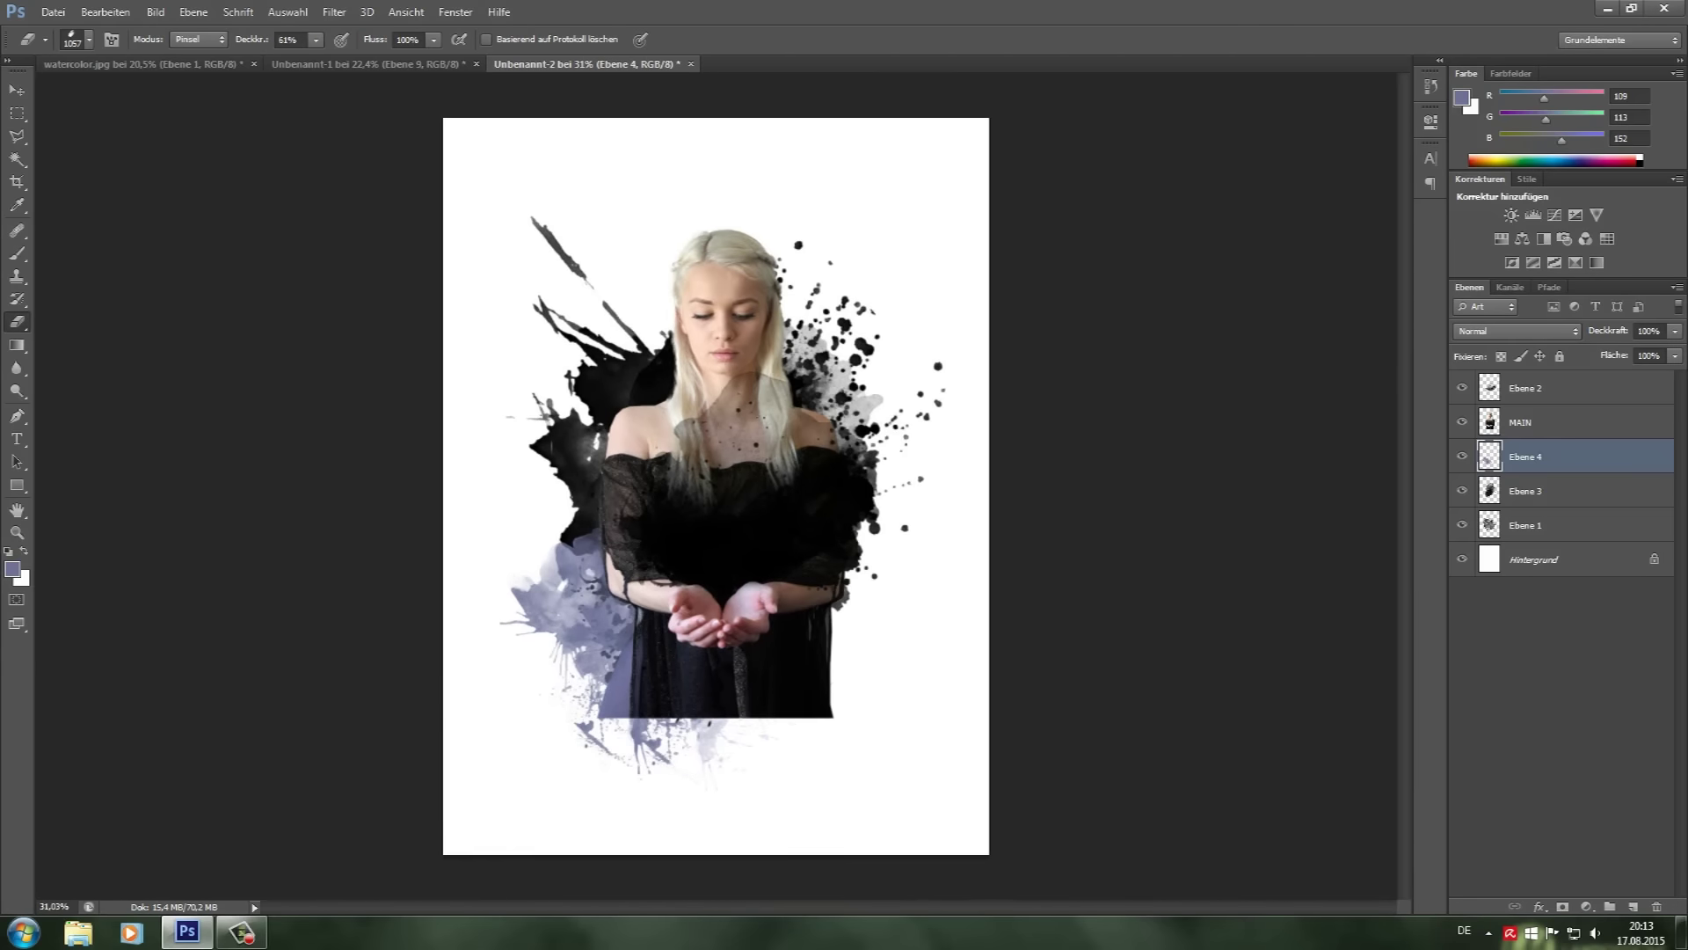
pyautogui.hotkey('alt', ']')
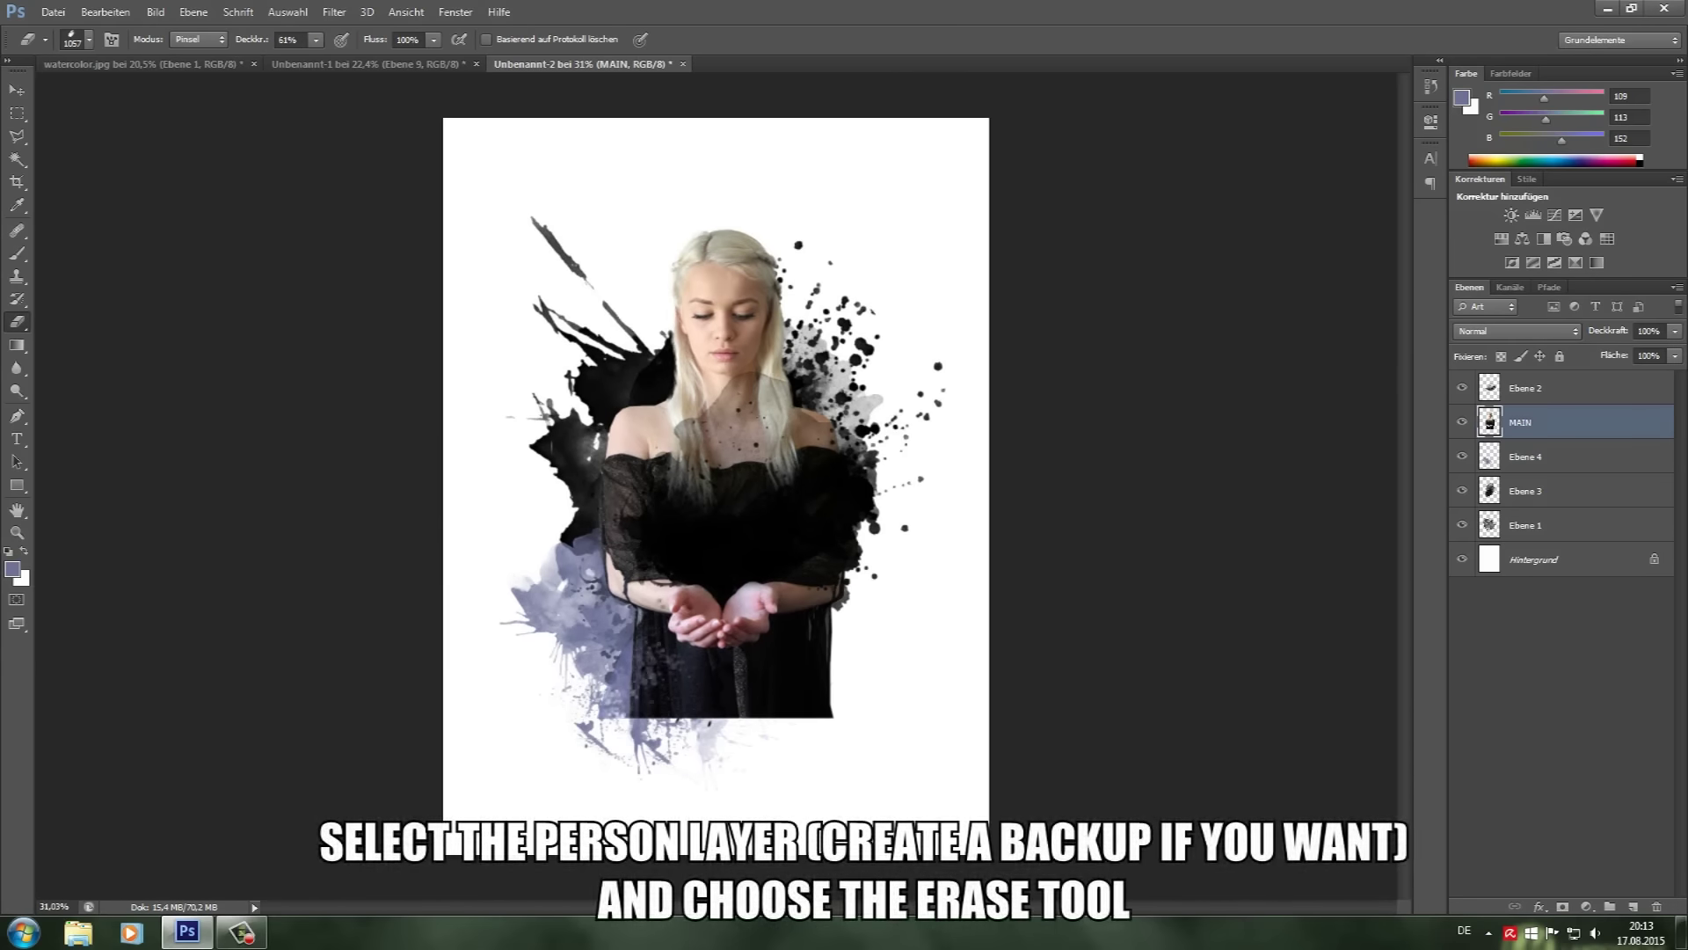
# Step: Erase the skirt hem on MAIN with watercolor brush 2740 into a soft fade
pyautogui.scroll(-3, 715, 488)
pyautogui.scroll(2, 716, 488)
pyautogui.scroll(1, 716, 488)
pyautogui.scroll(-2, 716, 488)
pyautogui.scroll(1, 715, 488)
pyautogui.click(89, 39)
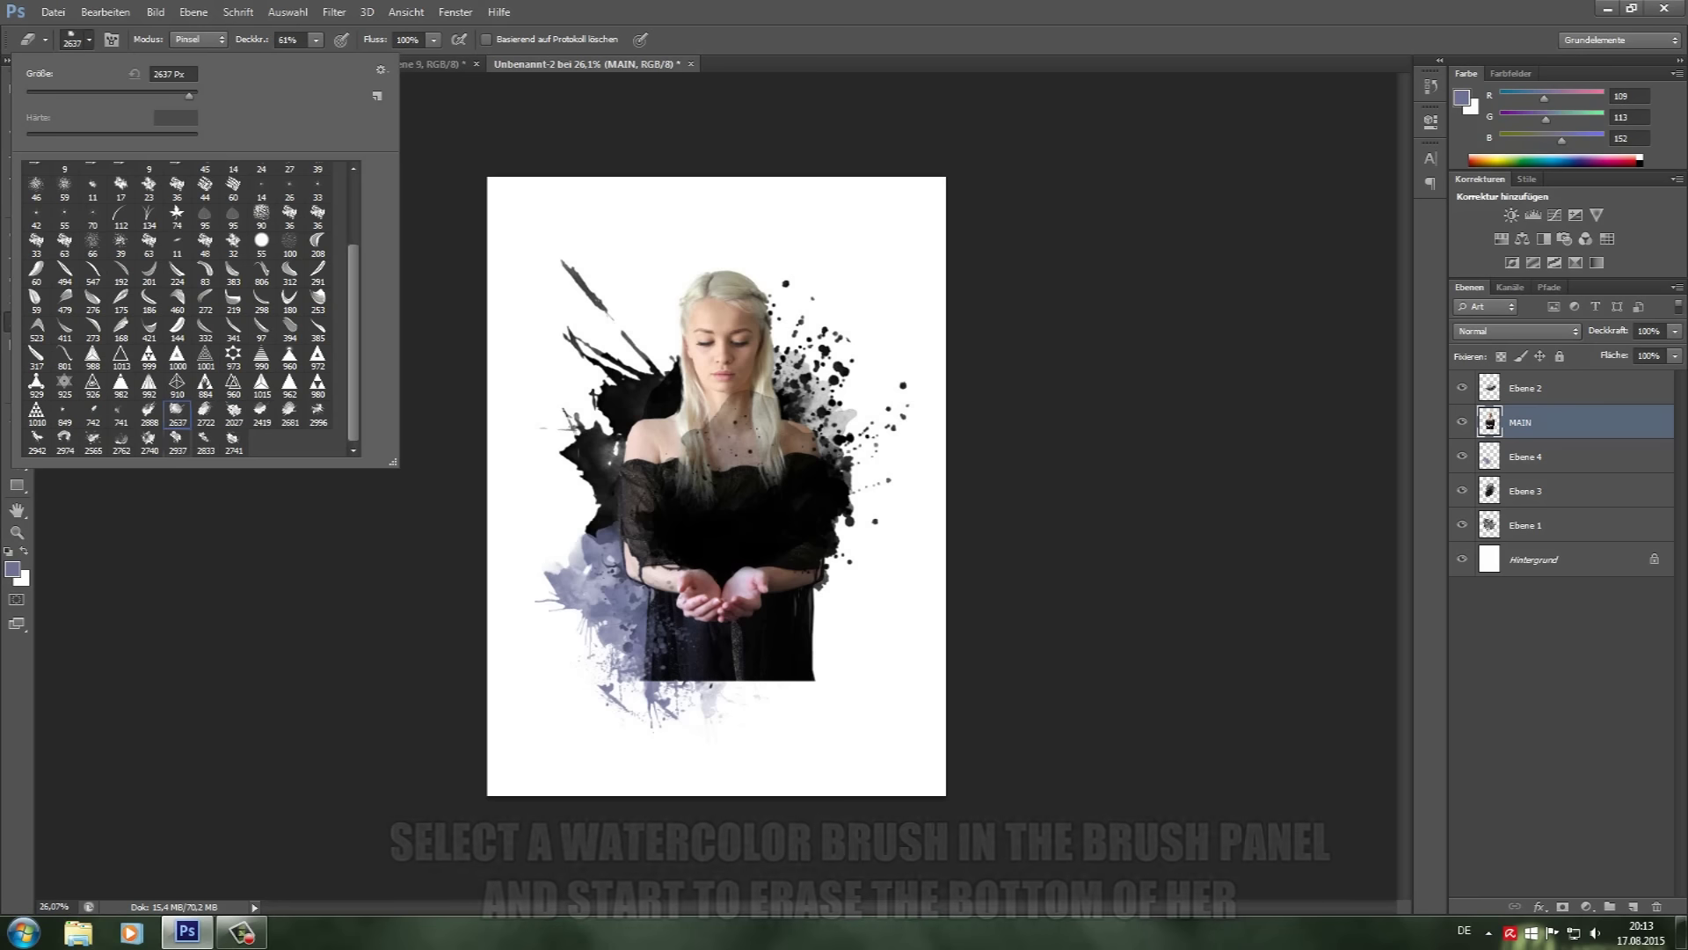
pyautogui.click(150, 437)
pyautogui.press('Return')
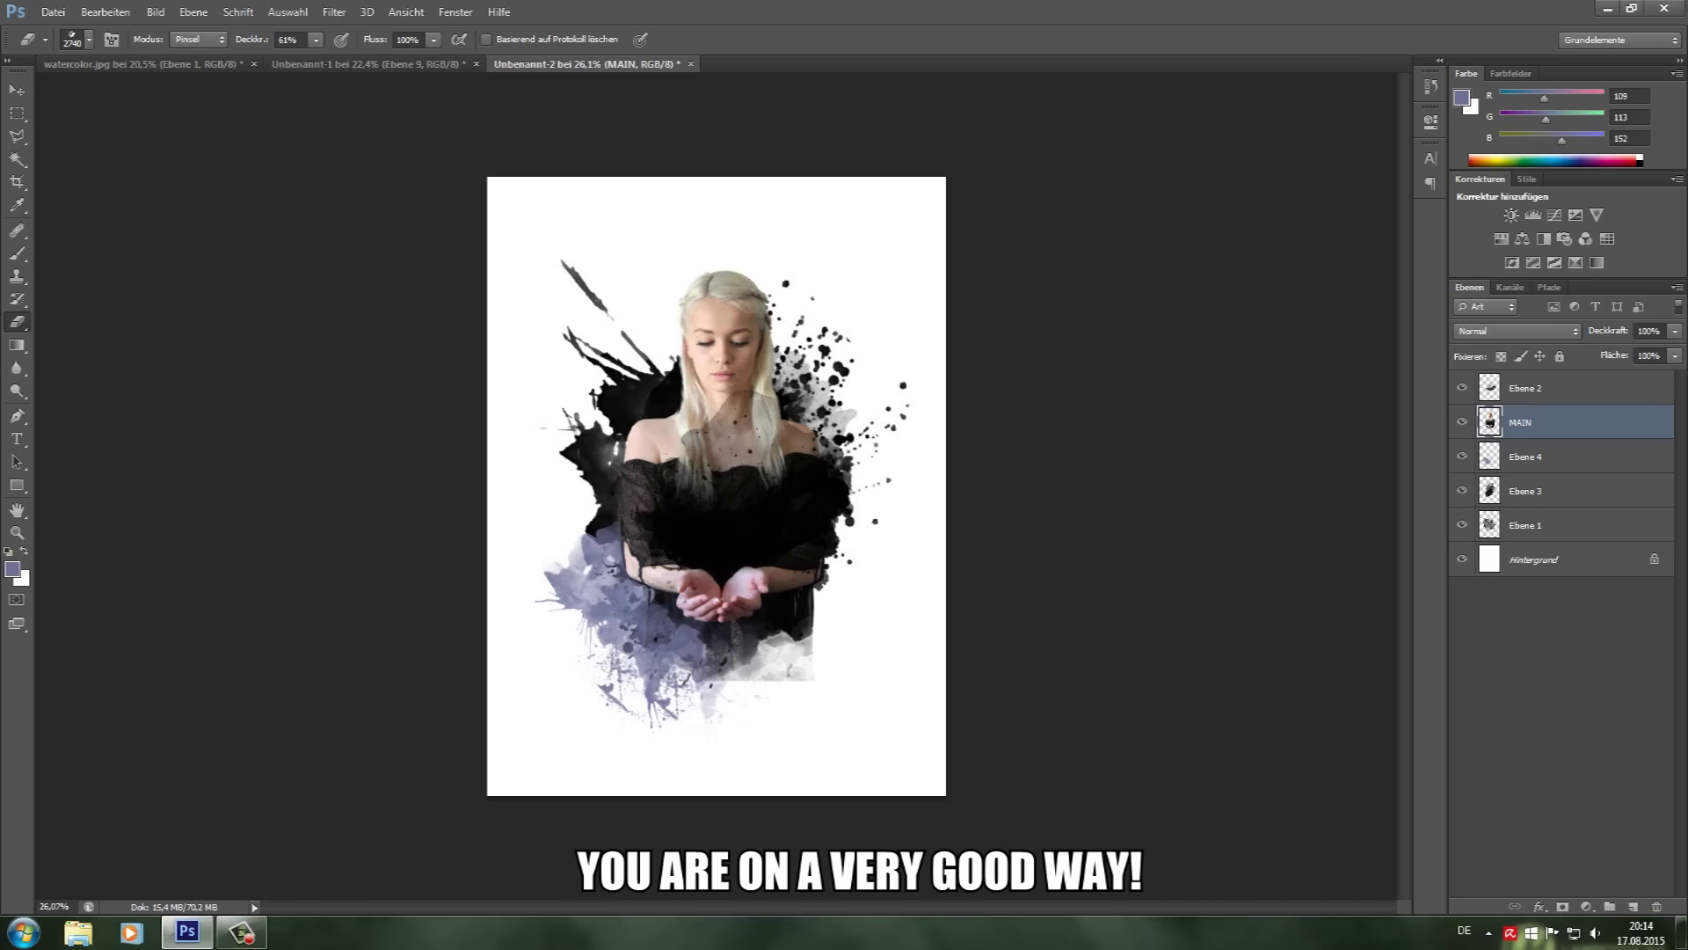
pyautogui.scroll(2, 717, 486)
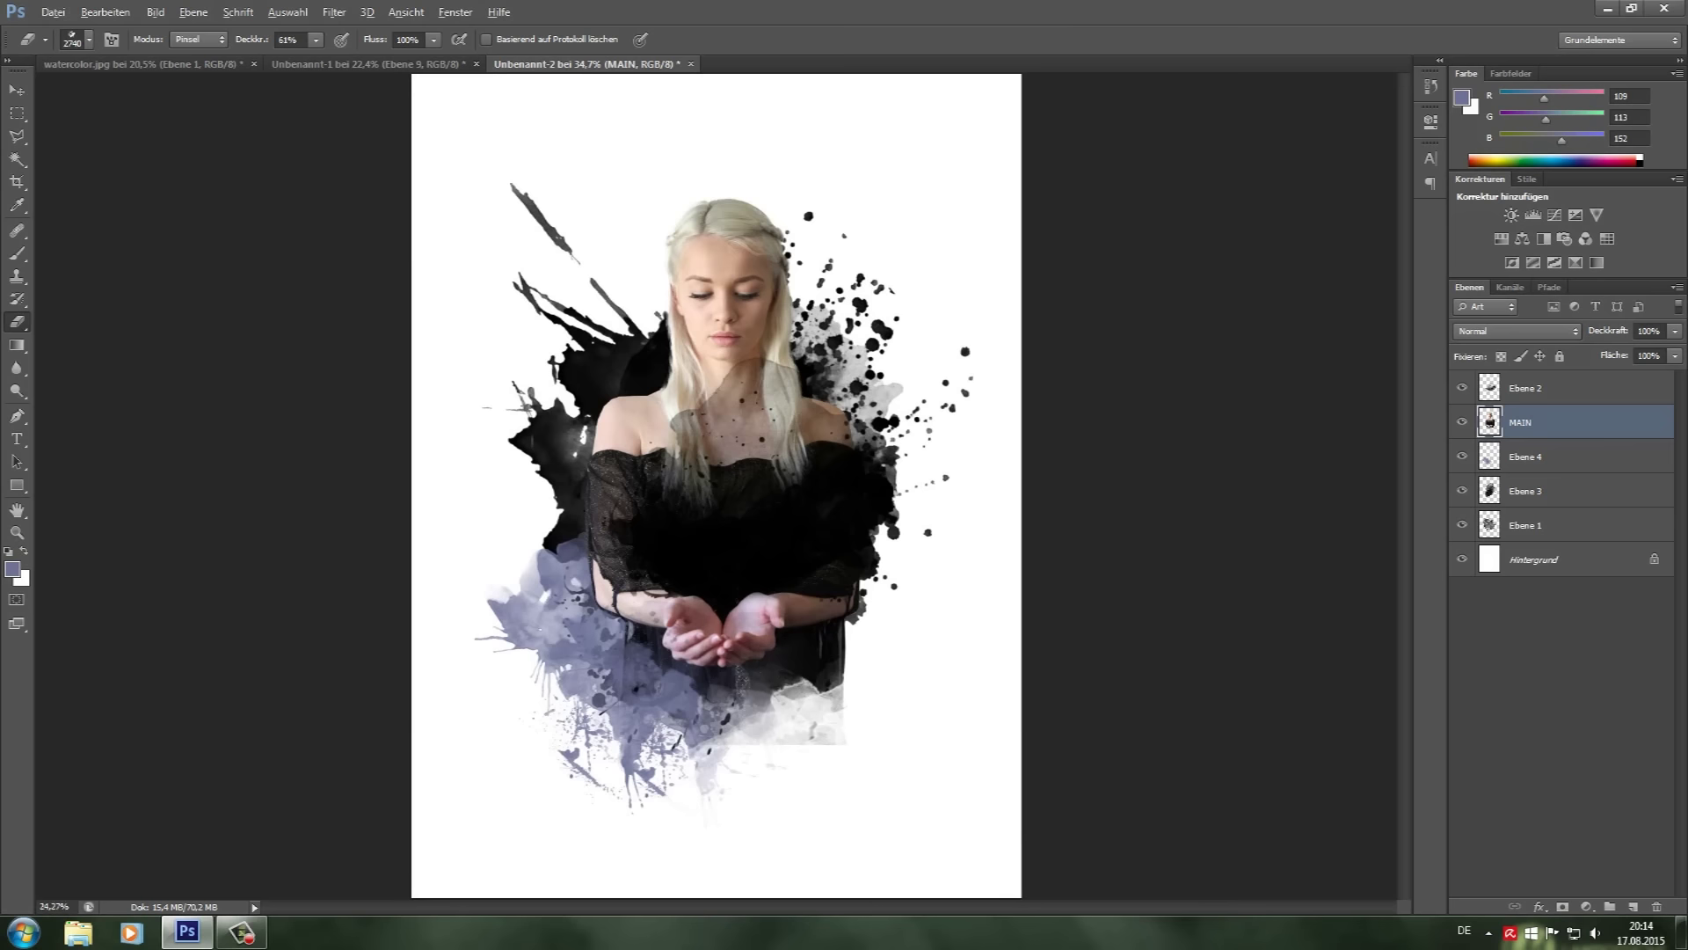
pyautogui.scroll(-2, 716, 486)
# Step: Stamp a purple watercolour splash at the image centre on Ebene 5 and rotate it
pyautogui.press('b')
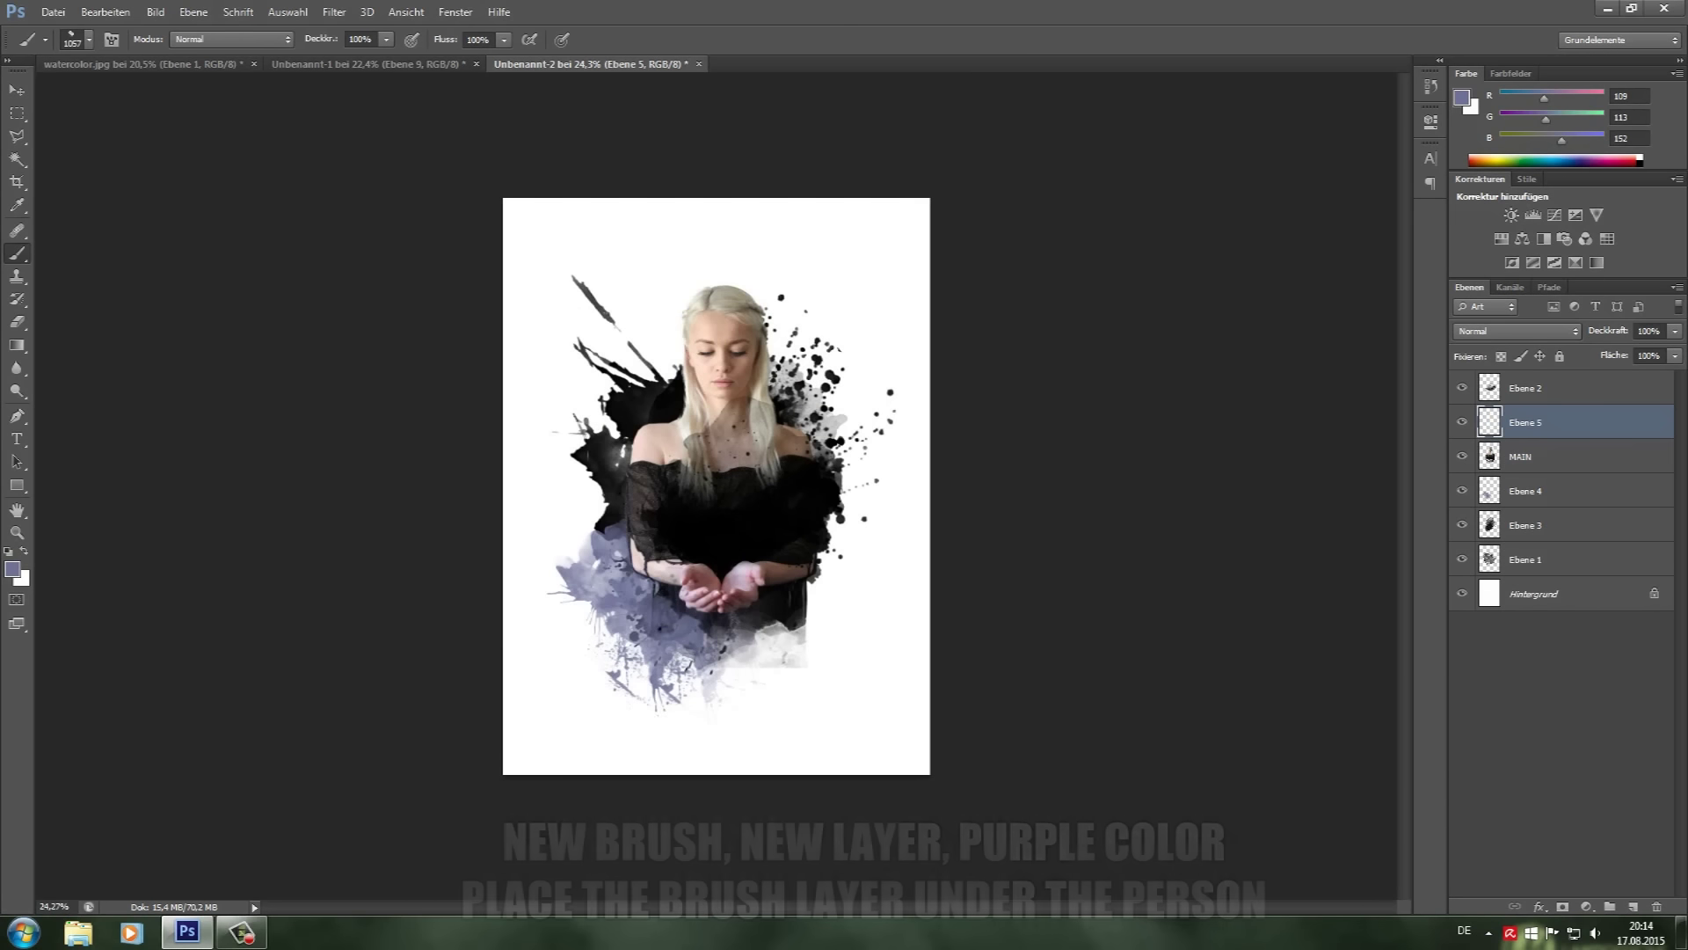
pyautogui.click(88, 38)
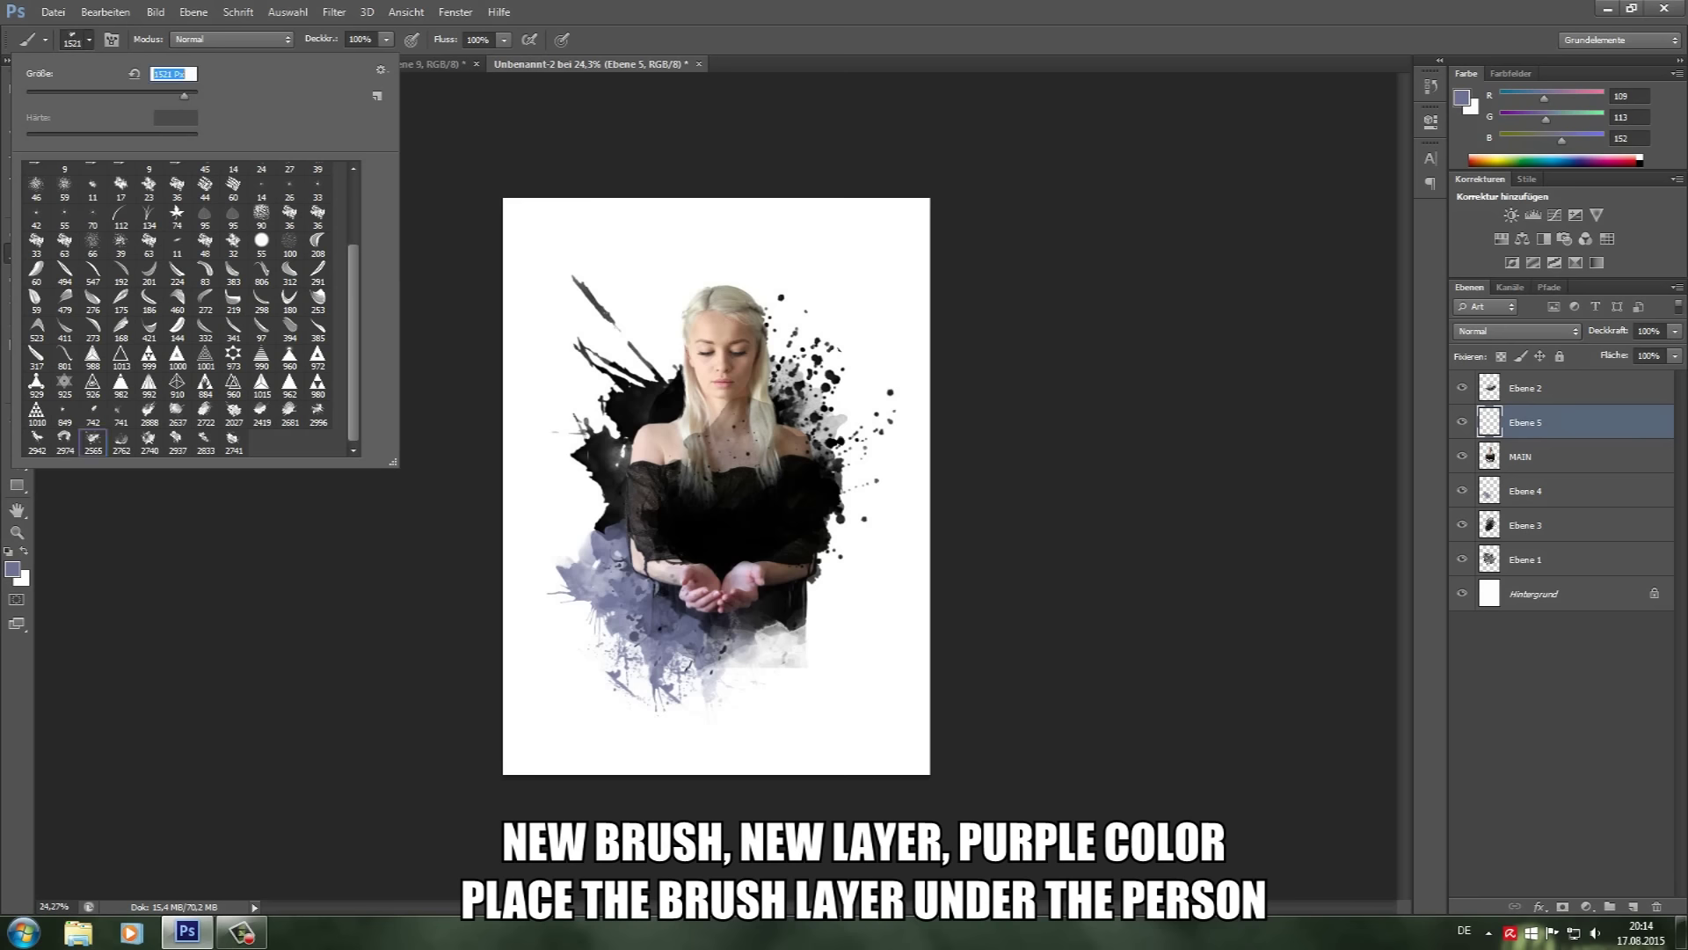
pyautogui.press('Return')
pyautogui.click(753, 449)
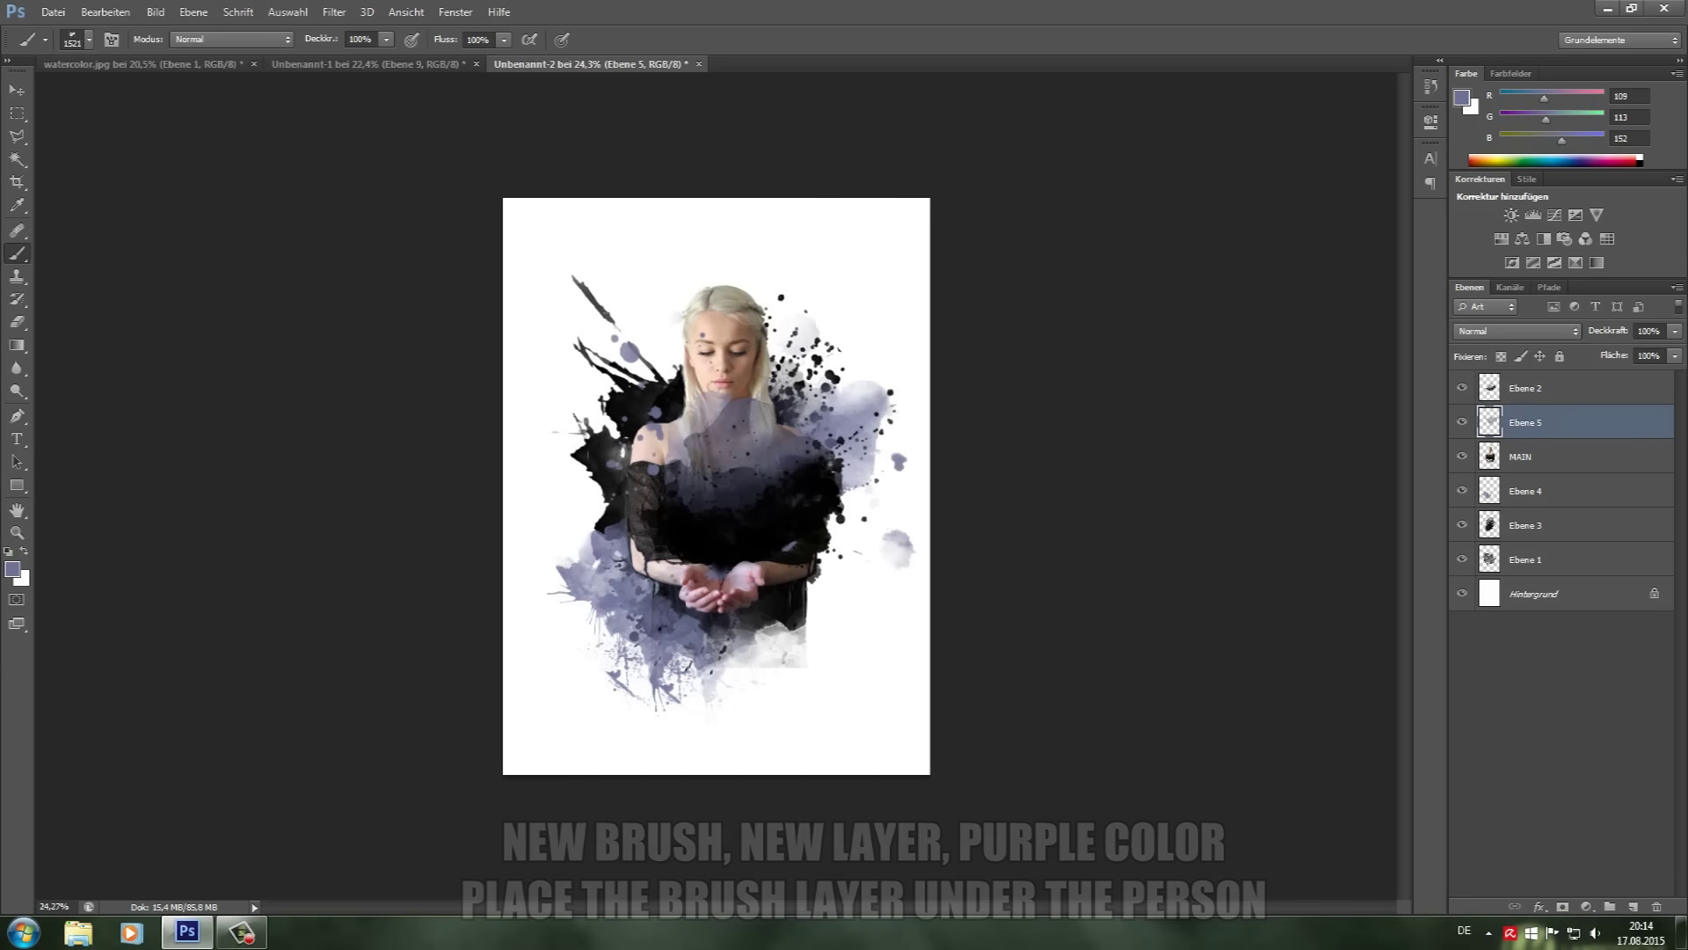
pyautogui.hotkey('ctrl', 't')
pyautogui.moveTo(941, 413)
pyautogui.mouseDown()
pyautogui.moveTo(941, 611)
pyautogui.moveTo(871, 426)
pyautogui.mouseUp()
pyautogui.press('m')
pyautogui.press('Return')
# Step: Move Ebene 5 below MAIN, shift the splash down-left, and rotate it to about 44°
pyautogui.moveTo(1494, 466); pyautogui.dragTo(1526, 457)
pyautogui.press('v')
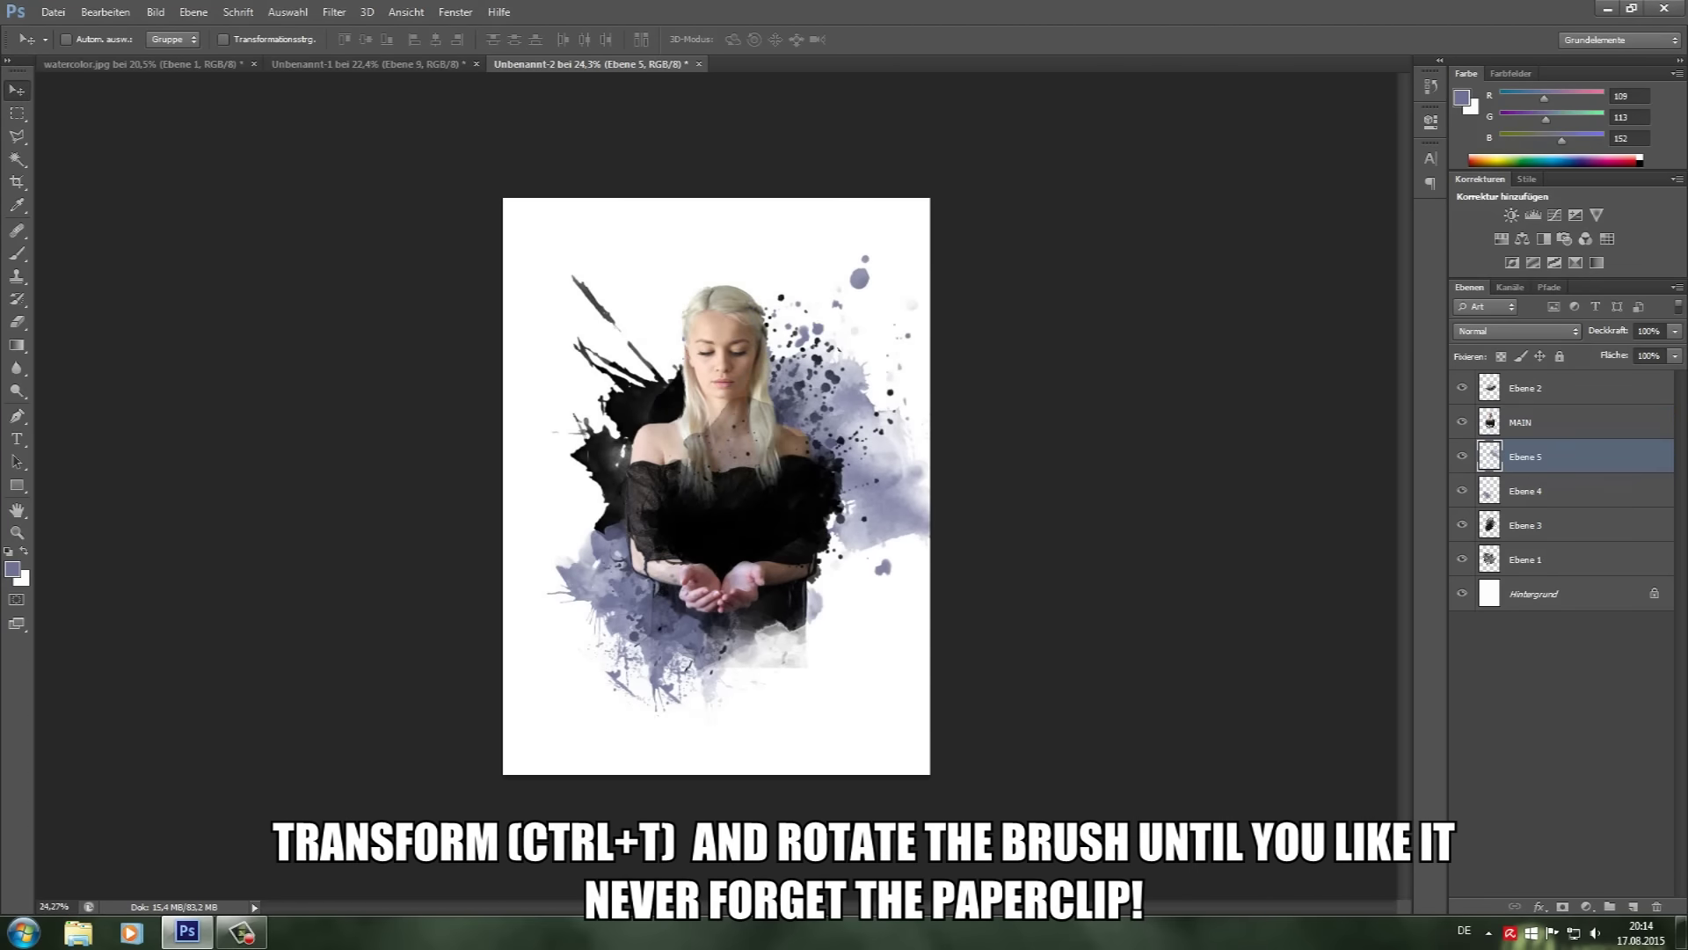
pyautogui.moveTo(903, 422); pyautogui.dragTo(867, 456)
pyautogui.hotkey('ctrl', 't')
pyautogui.moveTo(1055, 466); pyautogui.dragTo(919, 475)
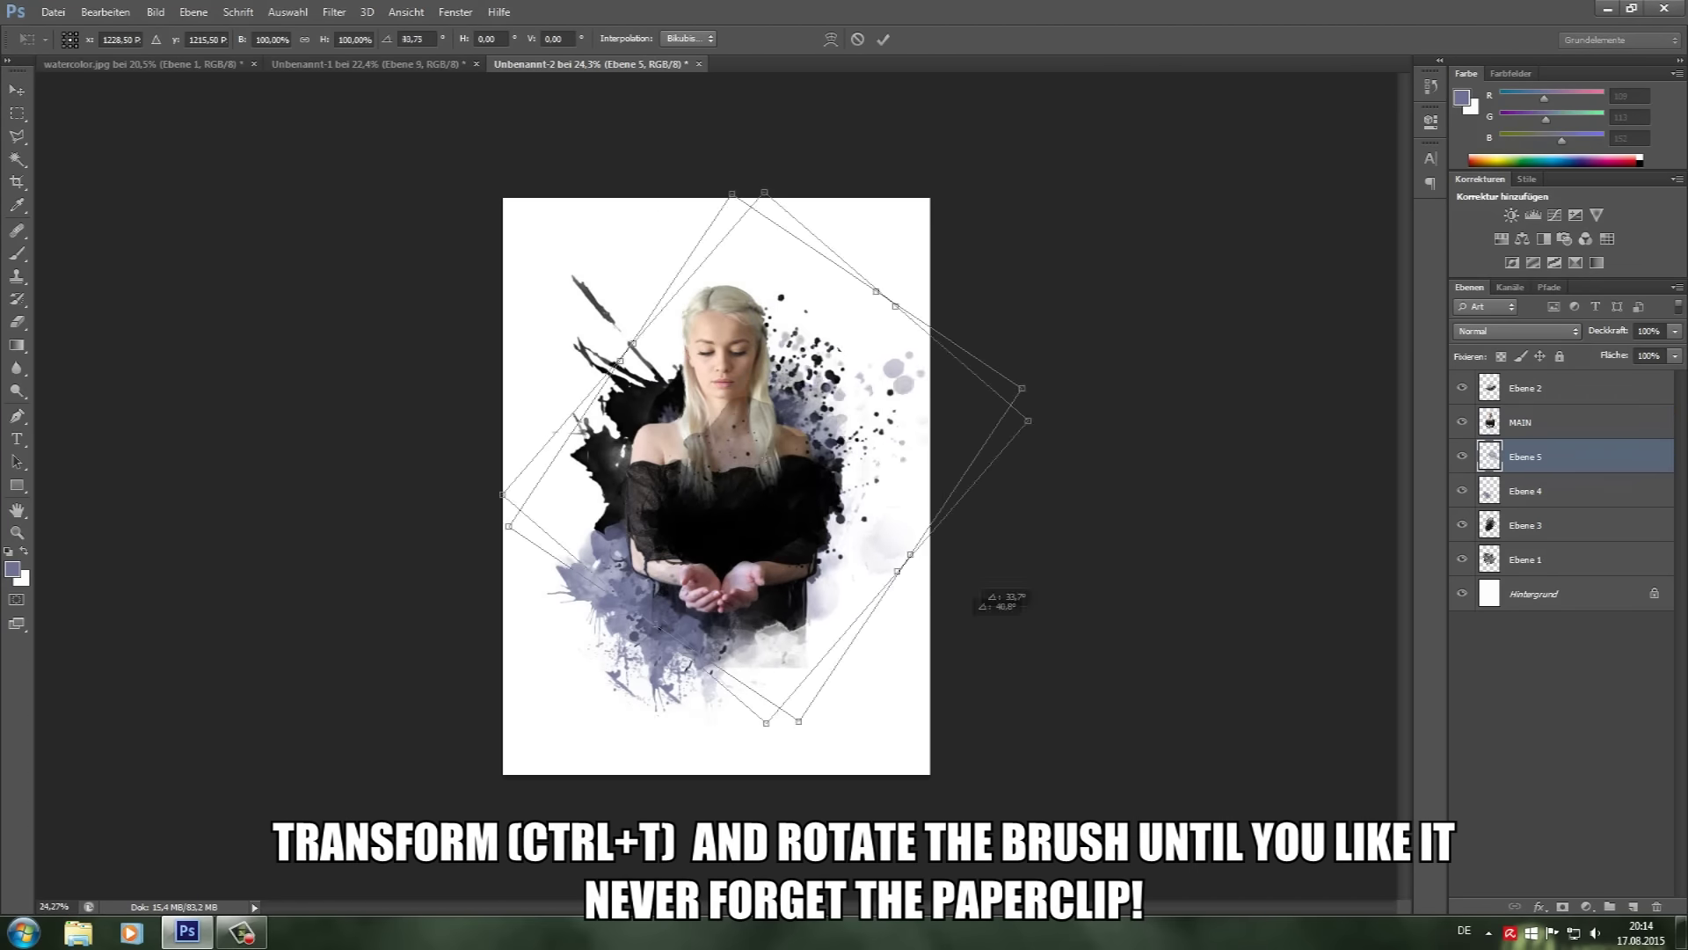
pyautogui.scroll(2, 796, 450)
pyautogui.scroll(3, 805, 438)
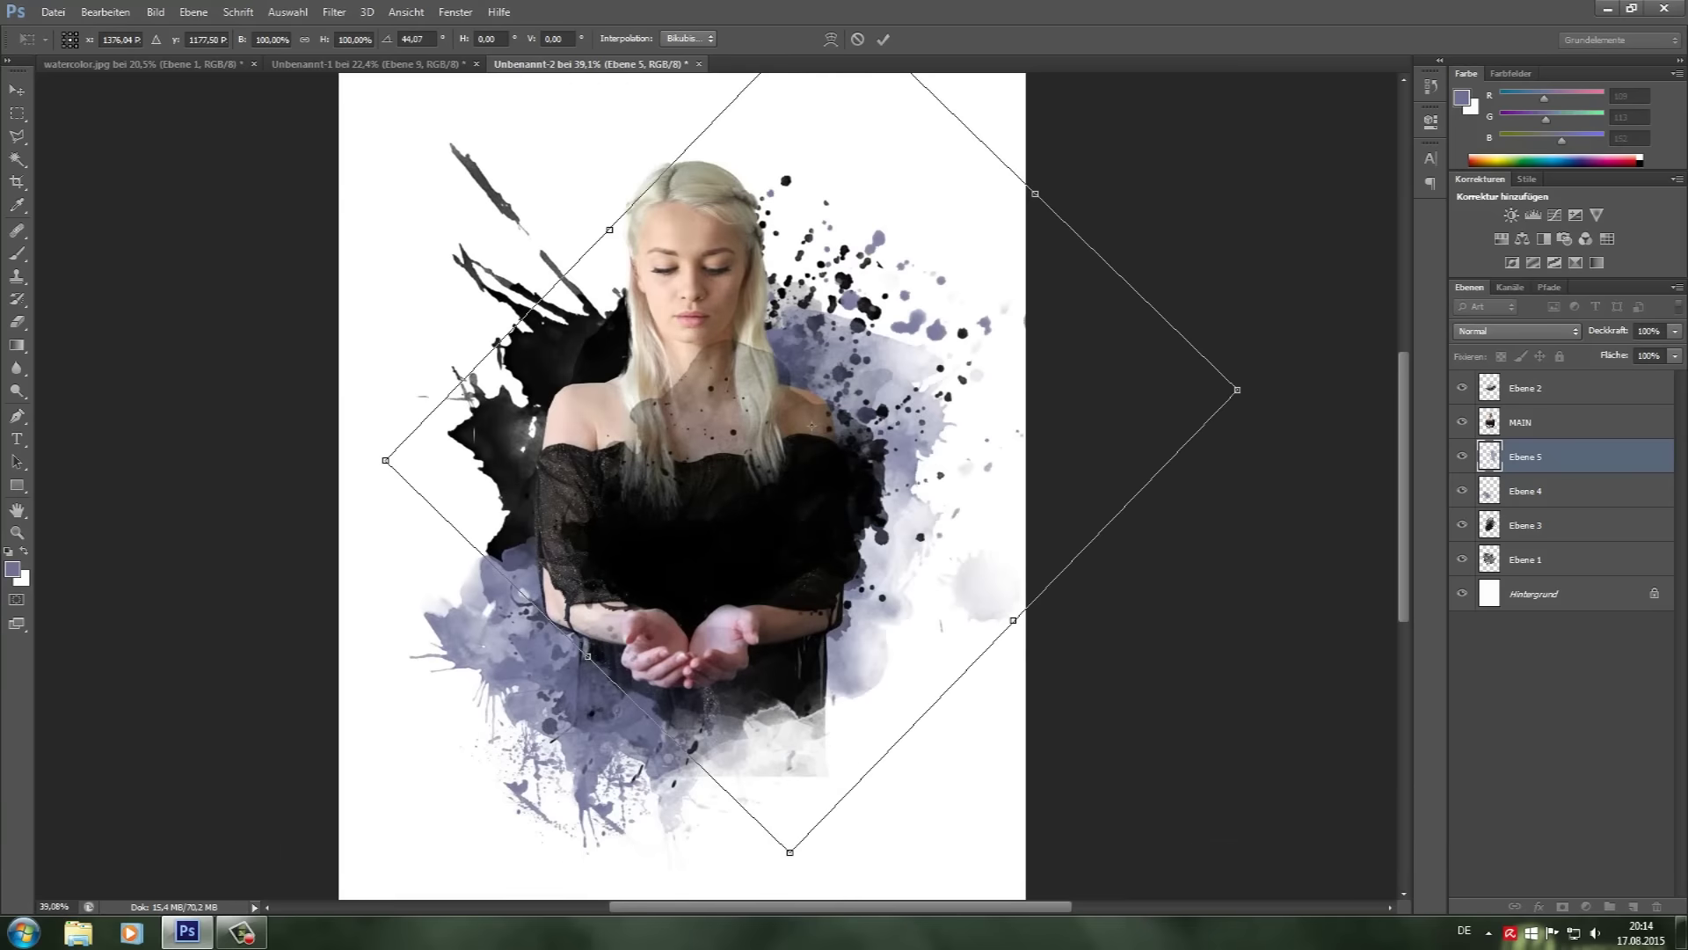
pyautogui.press('m')
pyautogui.press('Return')
pyautogui.scroll(-5, 745, 485)
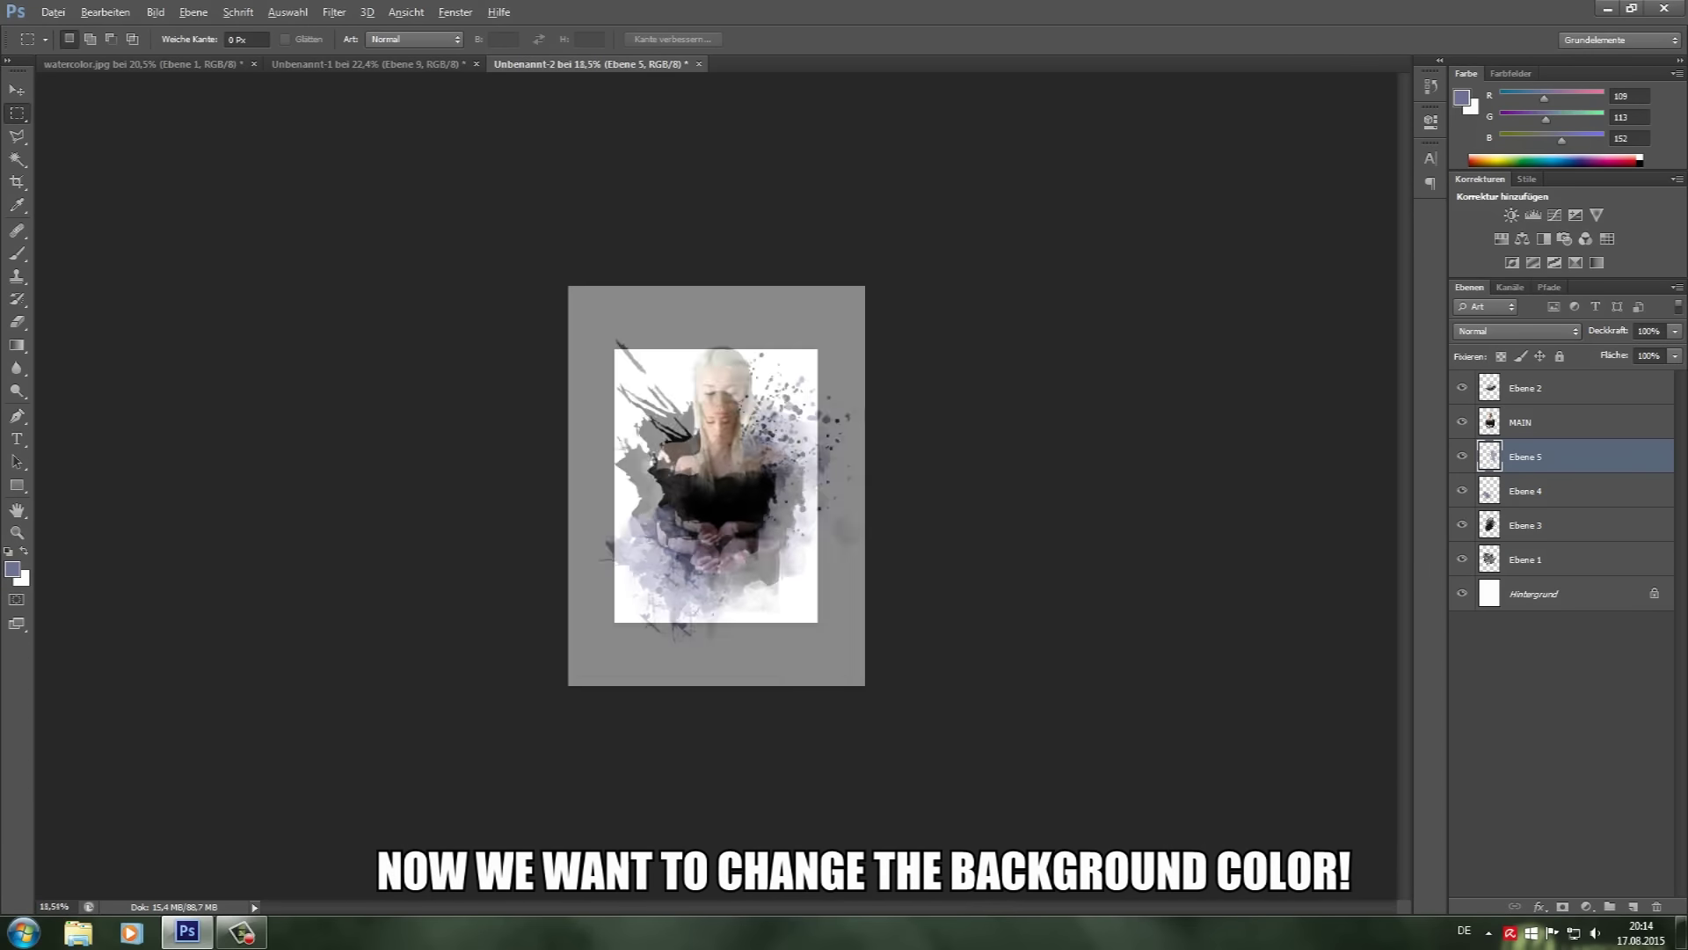
# Step: Convert the locked Hintergrund background into an editable layer
pyautogui.hotkey('ctrl', 'alt', 'a')
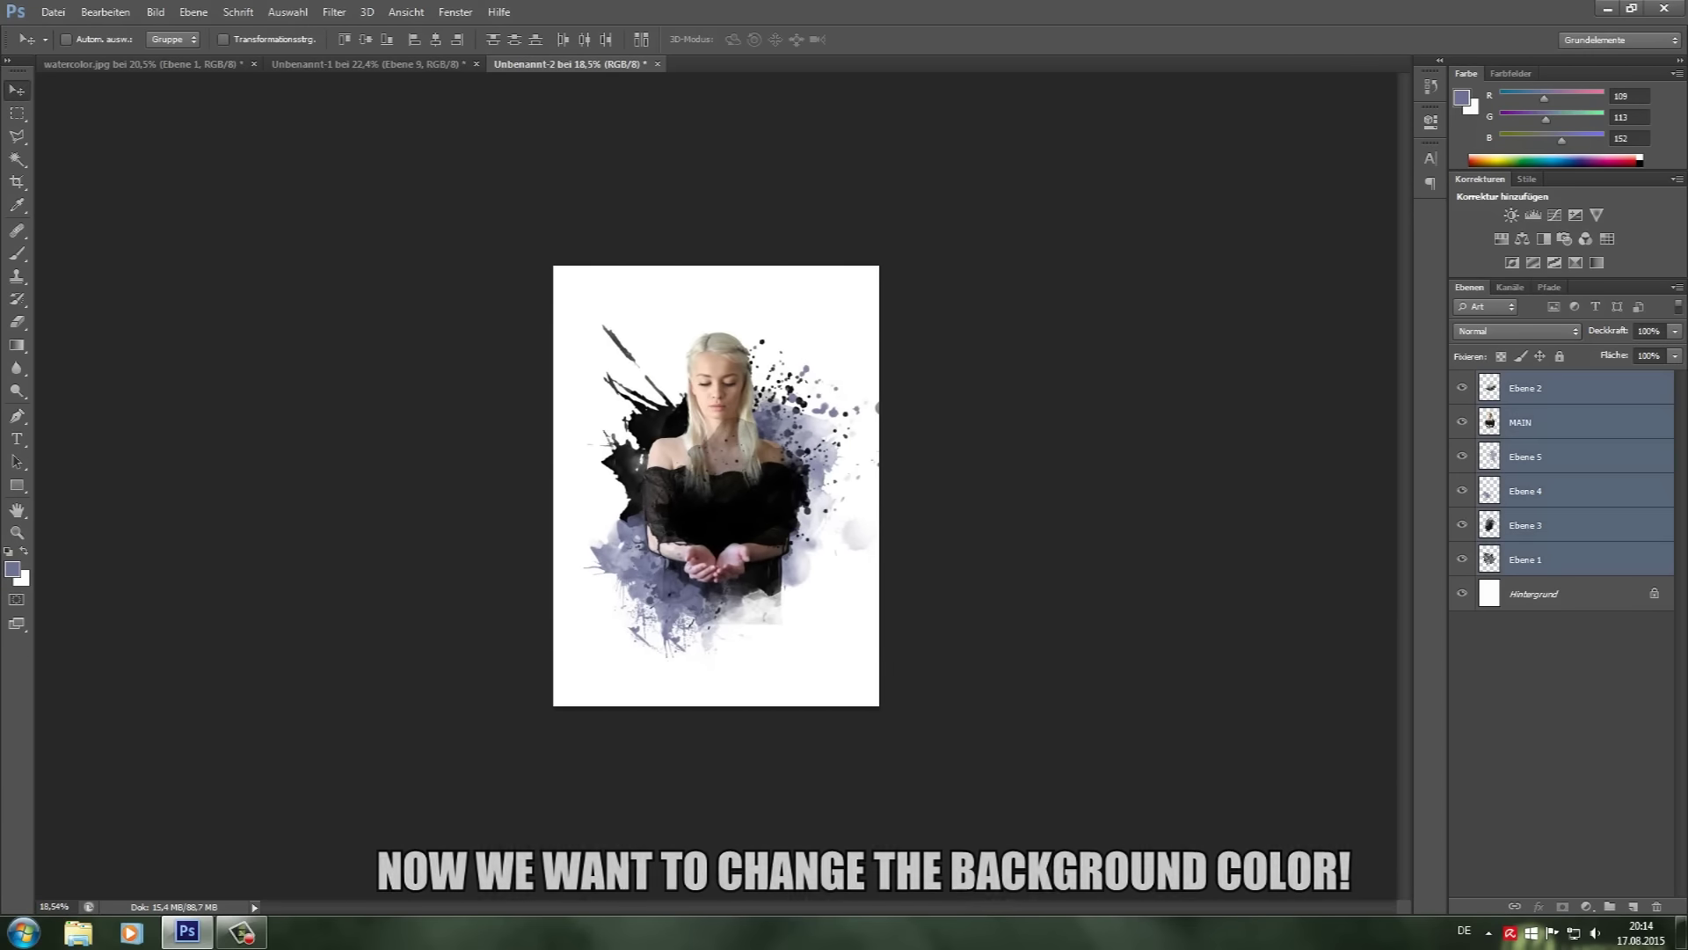
pyautogui.scroll(4, 716, 486)
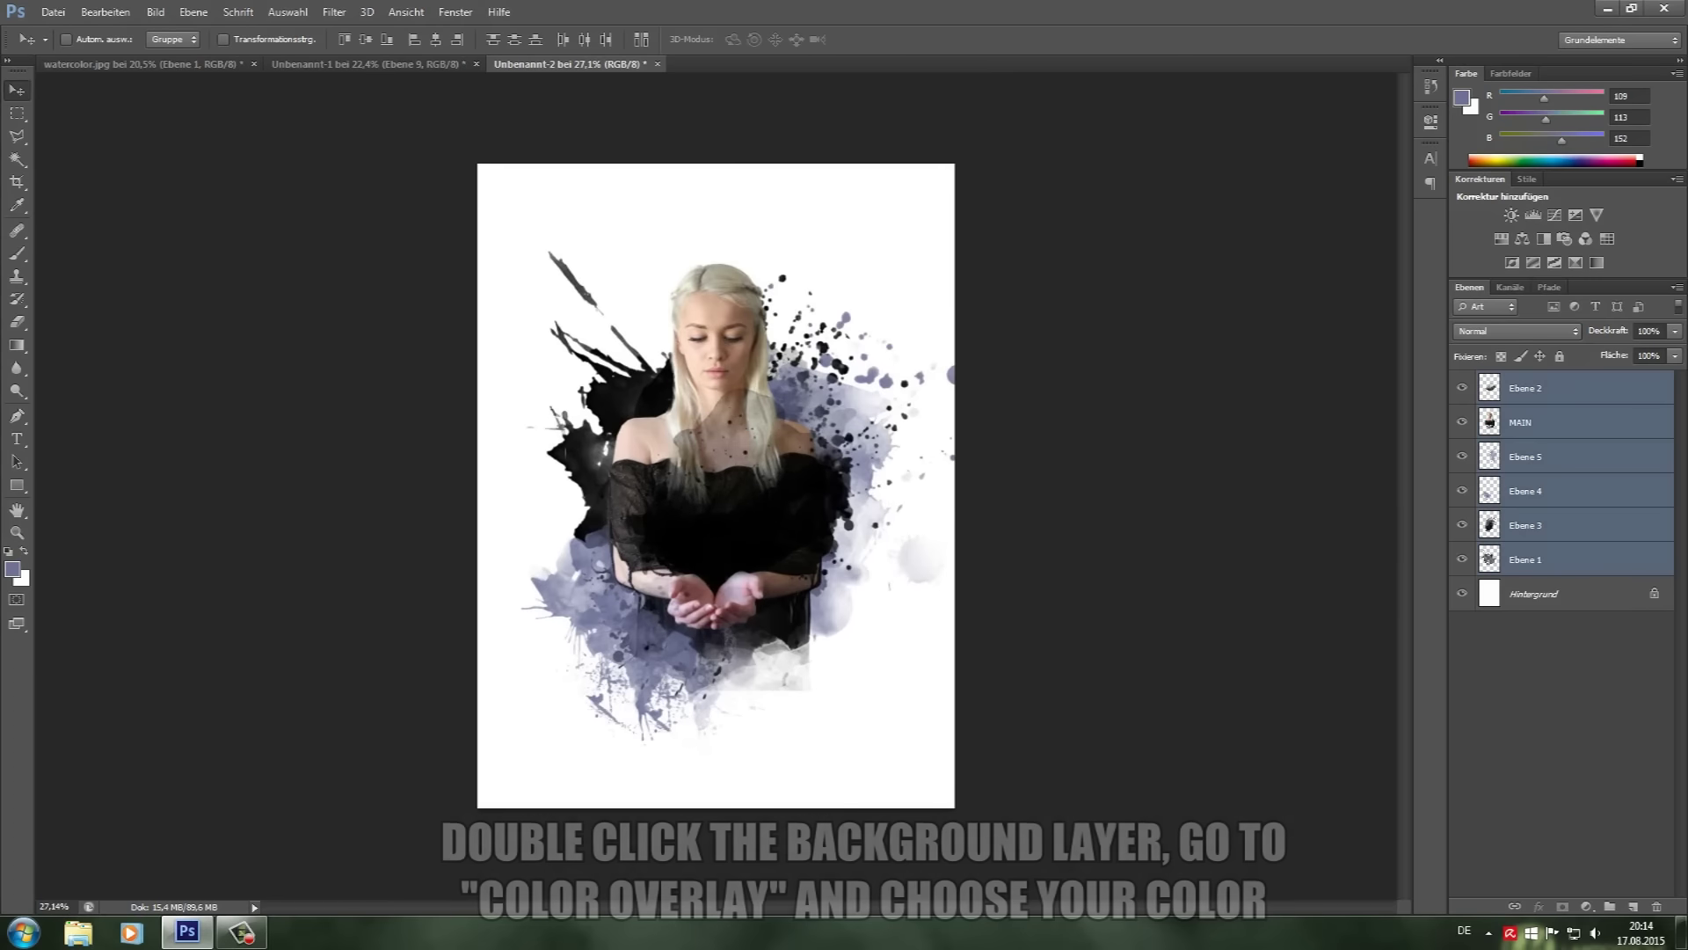
pyautogui.doubleClick(1547, 594)
pyautogui.press('Return')
# Step: Give the background layer a pale yellow (e2dab7) Color Overlay
pyautogui.doubleClick(1548, 594)
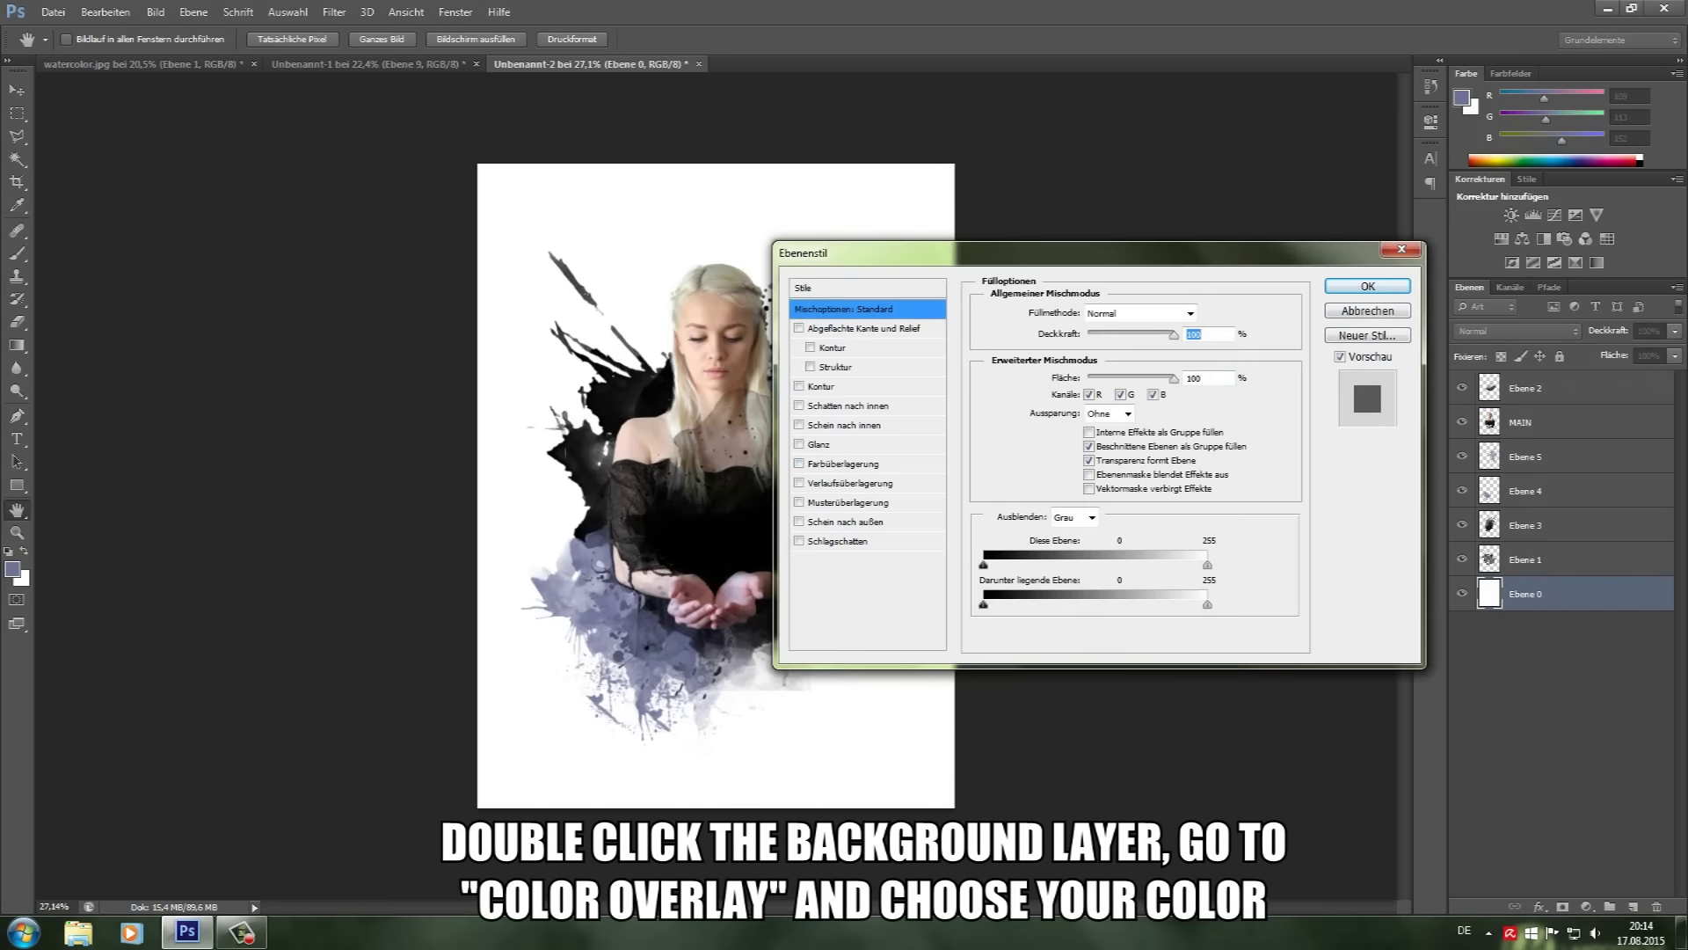
pyautogui.click(844, 463)
pyautogui.click(1180, 422)
pyautogui.moveTo(1164, 545); pyautogui.dragTo(1164, 528)
pyautogui.click(1141, 327)
pyautogui.moveTo(976, 336)
pyautogui.mouseDown()
pyautogui.moveTo(998, 346)
pyautogui.moveTo(984, 340)
pyautogui.mouseUp()
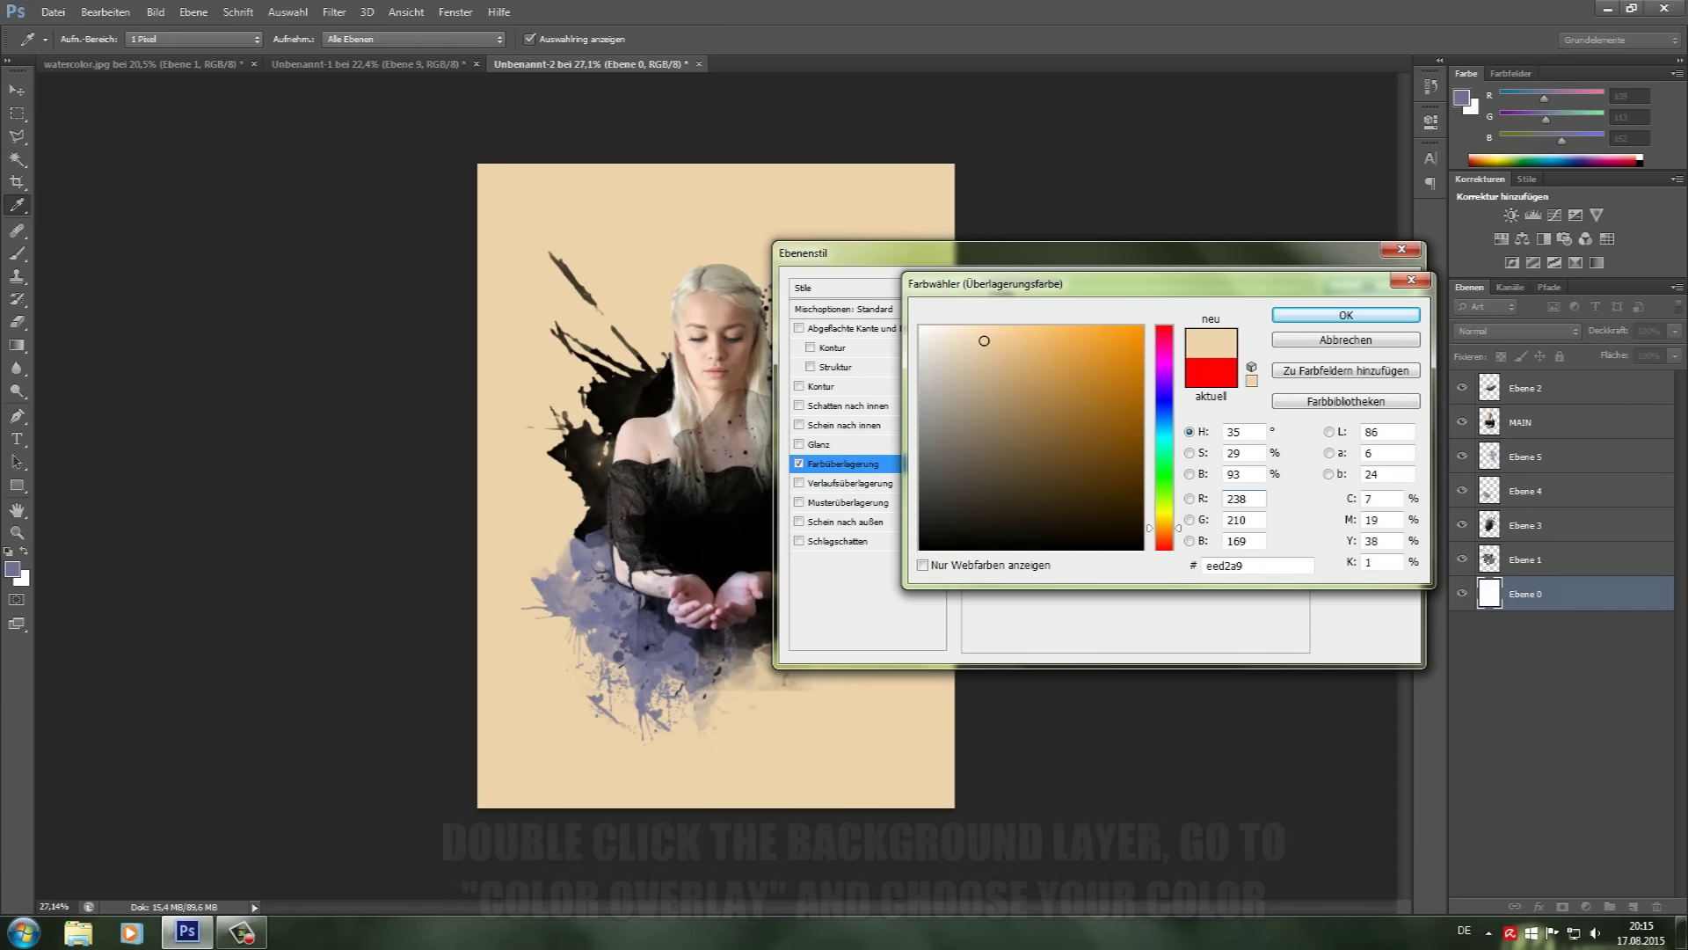
pyautogui.moveTo(1164, 536); pyautogui.dragTo(1164, 519)
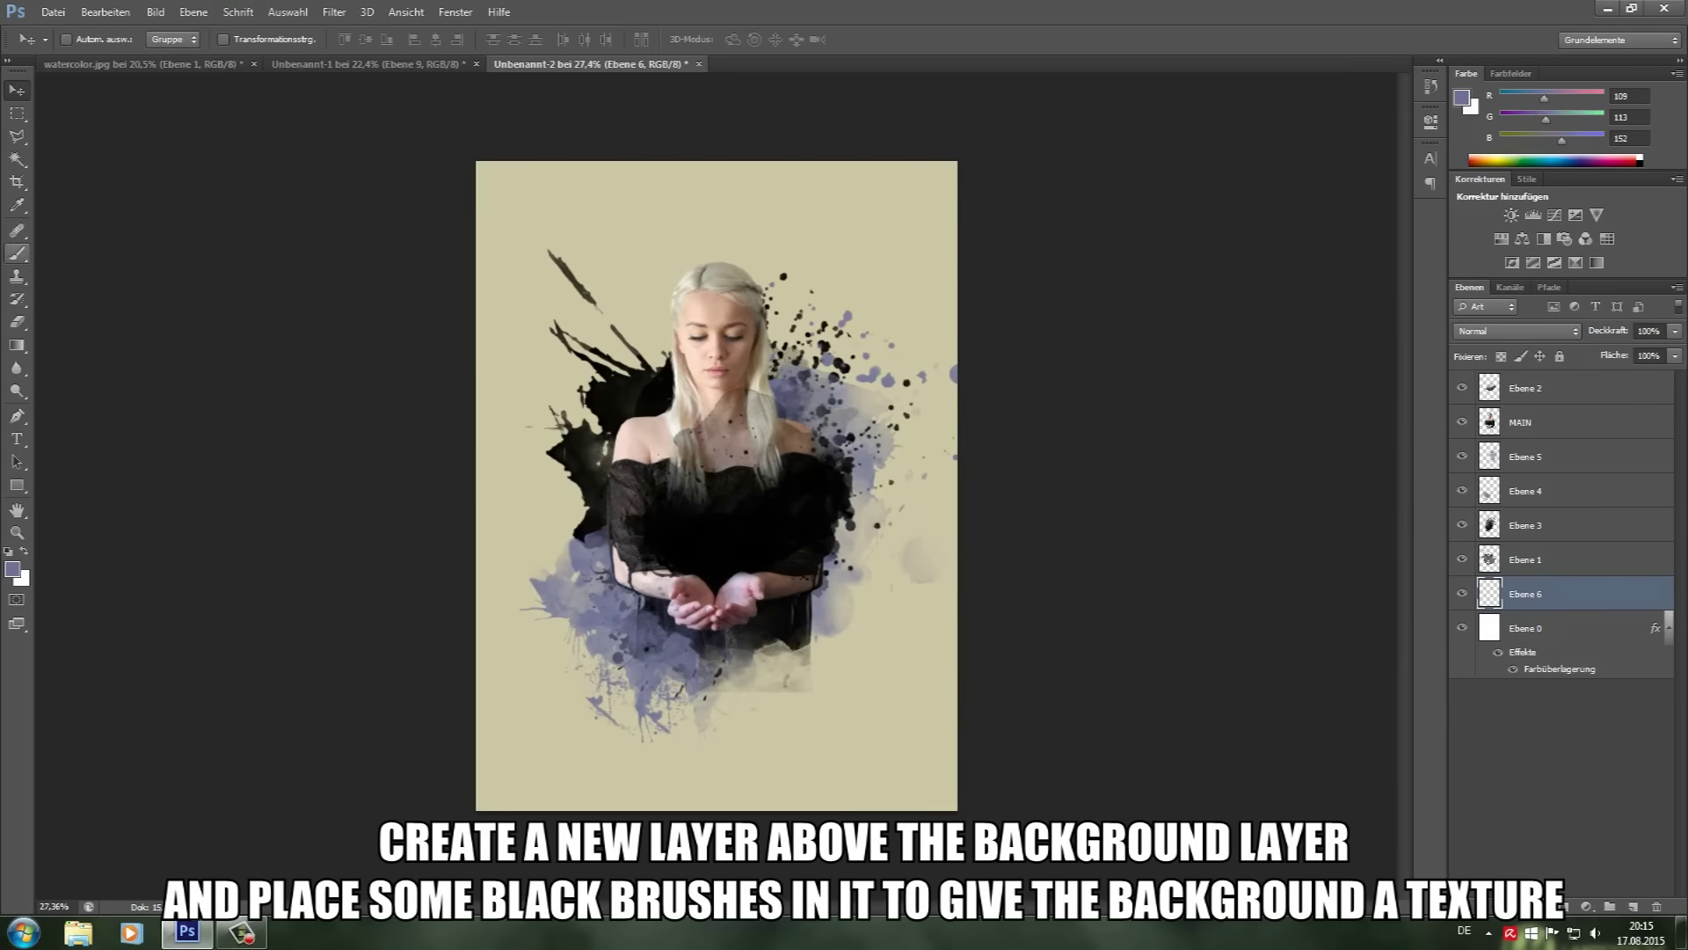
# Step: Stamp dark watercolour splatters across the bottom, undoing and deleting a first attempt
pyautogui.click(89, 38)
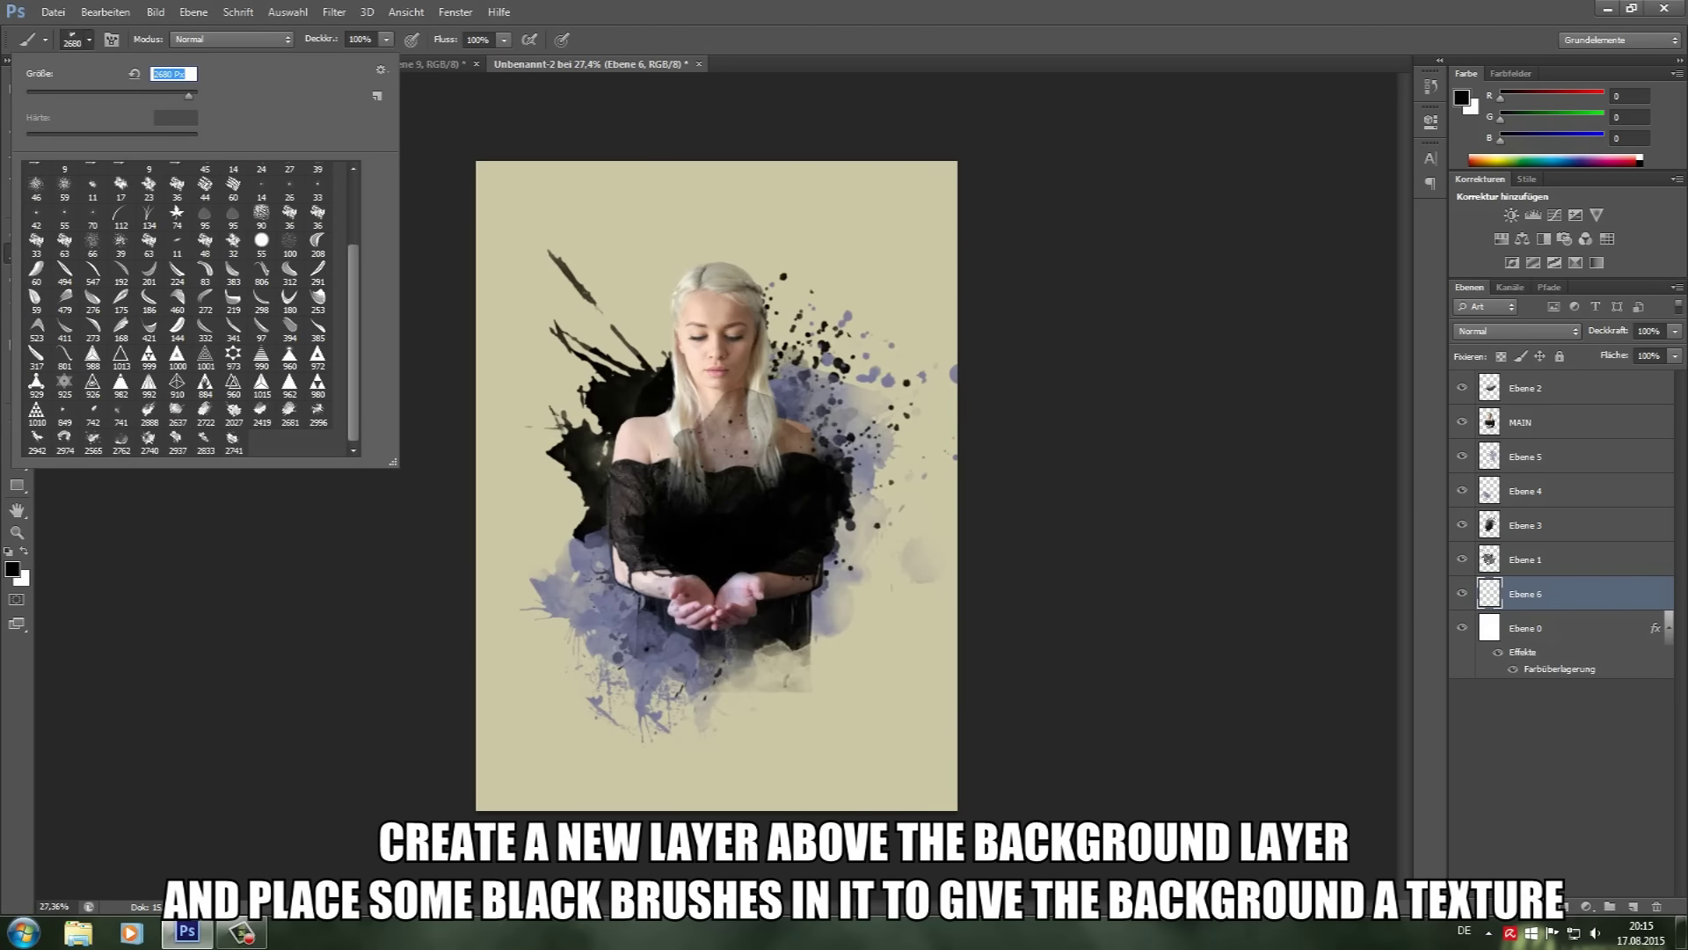
pyautogui.click(791, 765)
pyautogui.hotkey('ctrl', 'z')
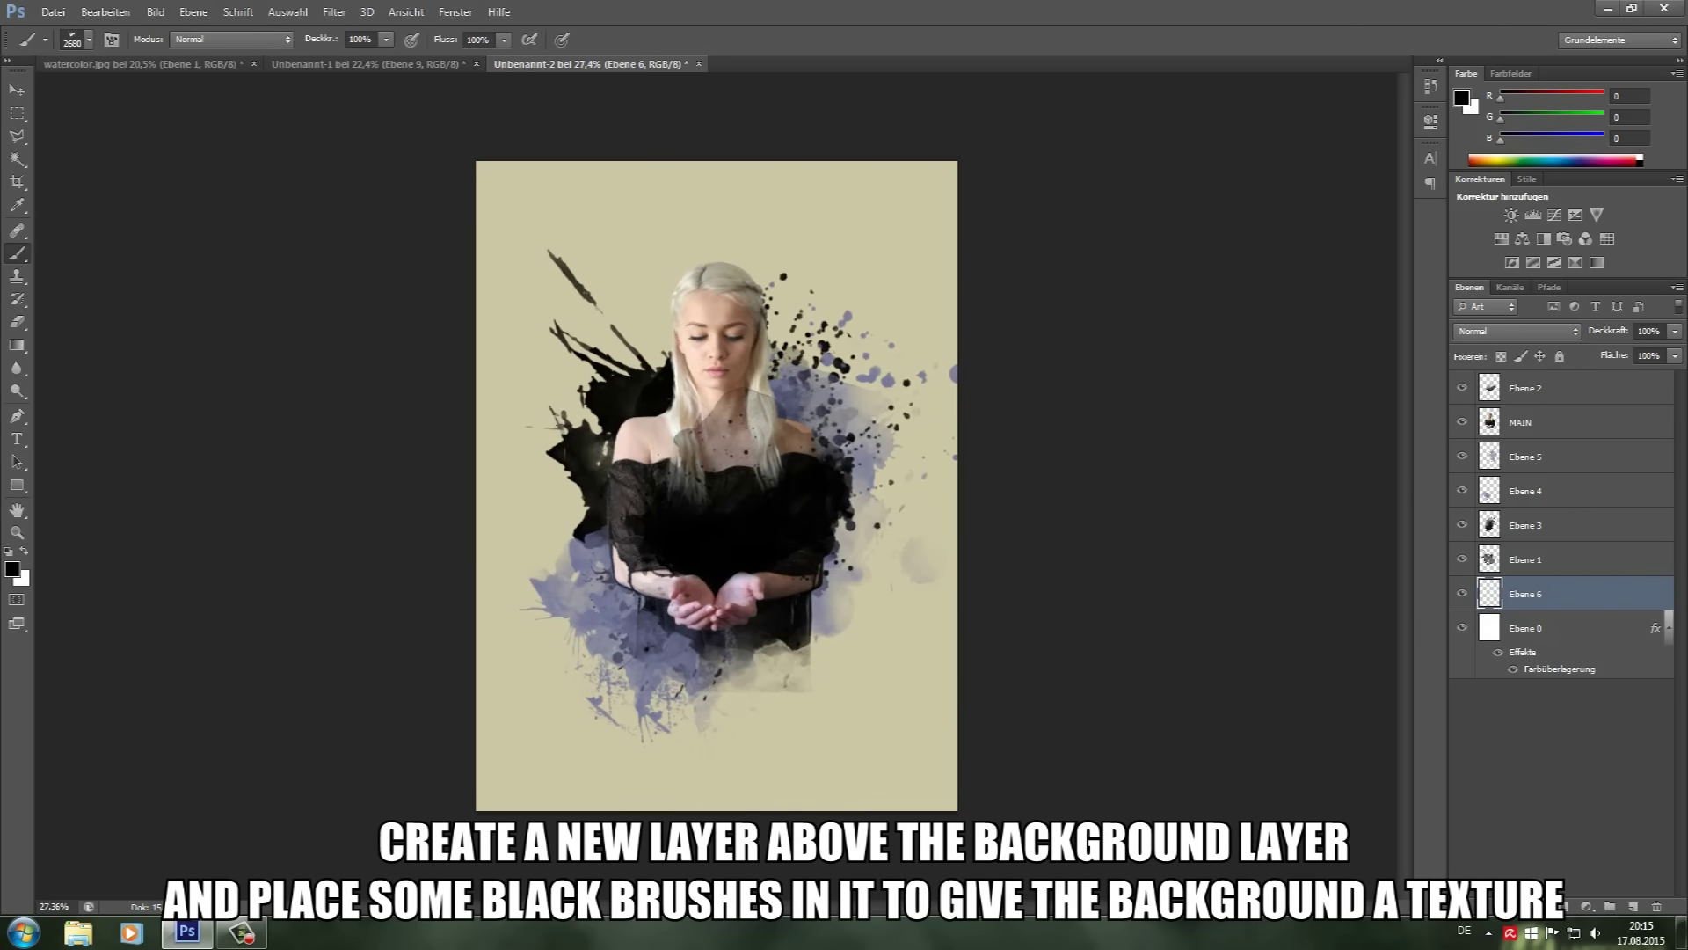
pyautogui.hotkey('ctrl', 'z')
pyautogui.press('Delete')
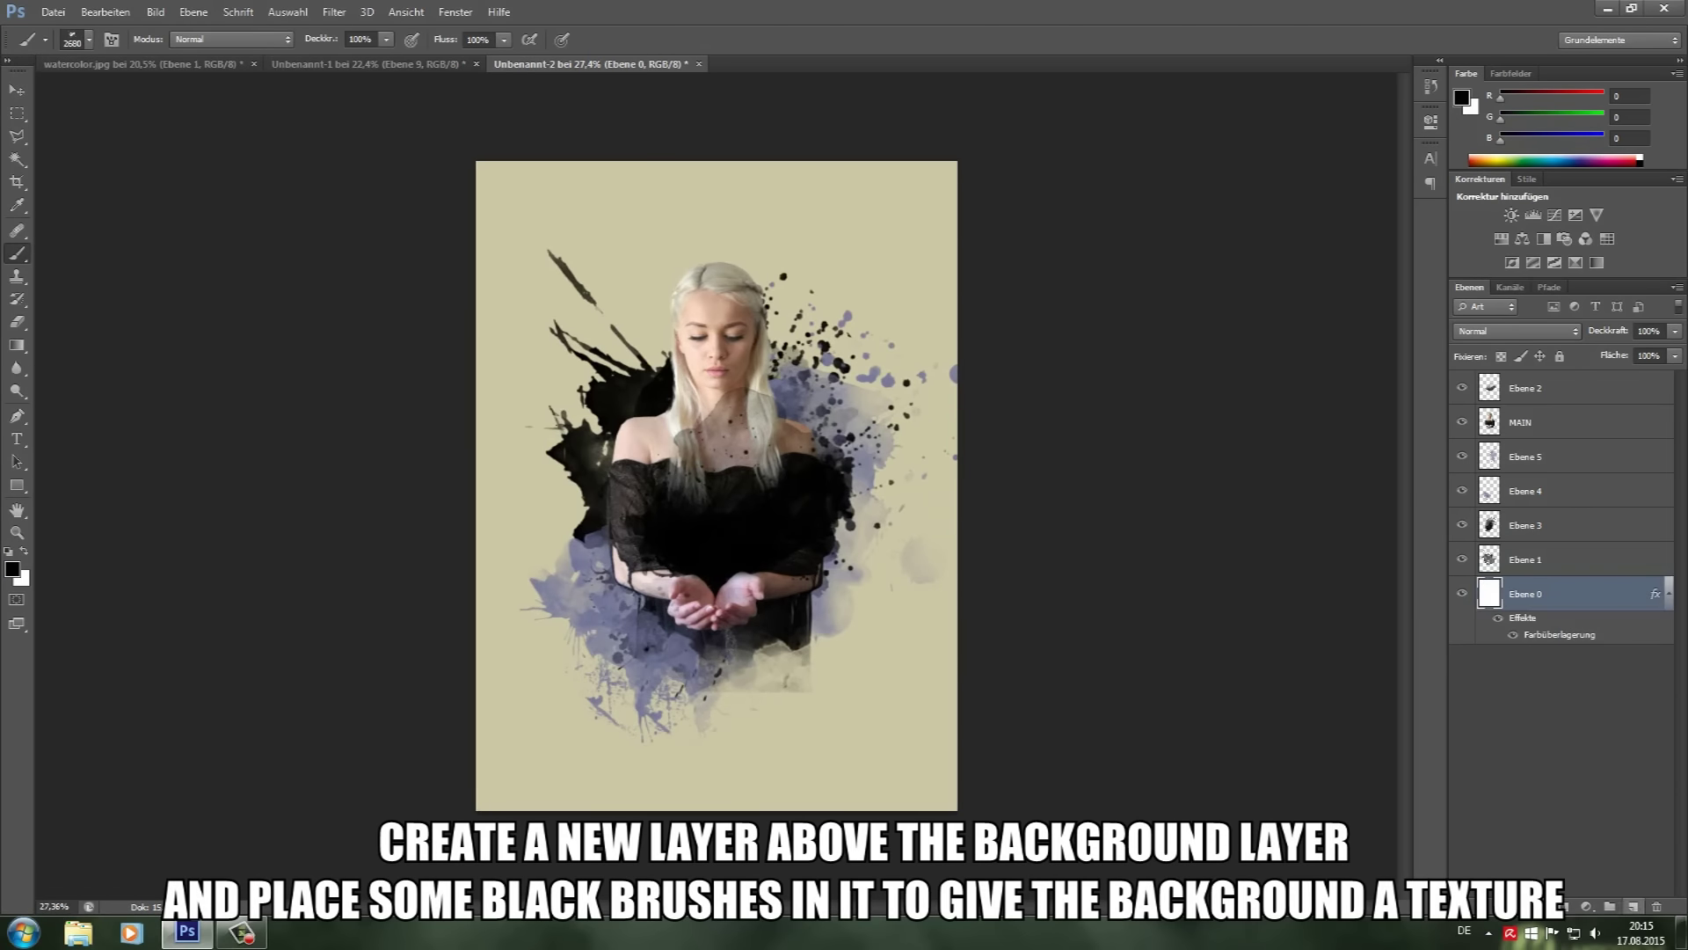
pyautogui.click(89, 39)
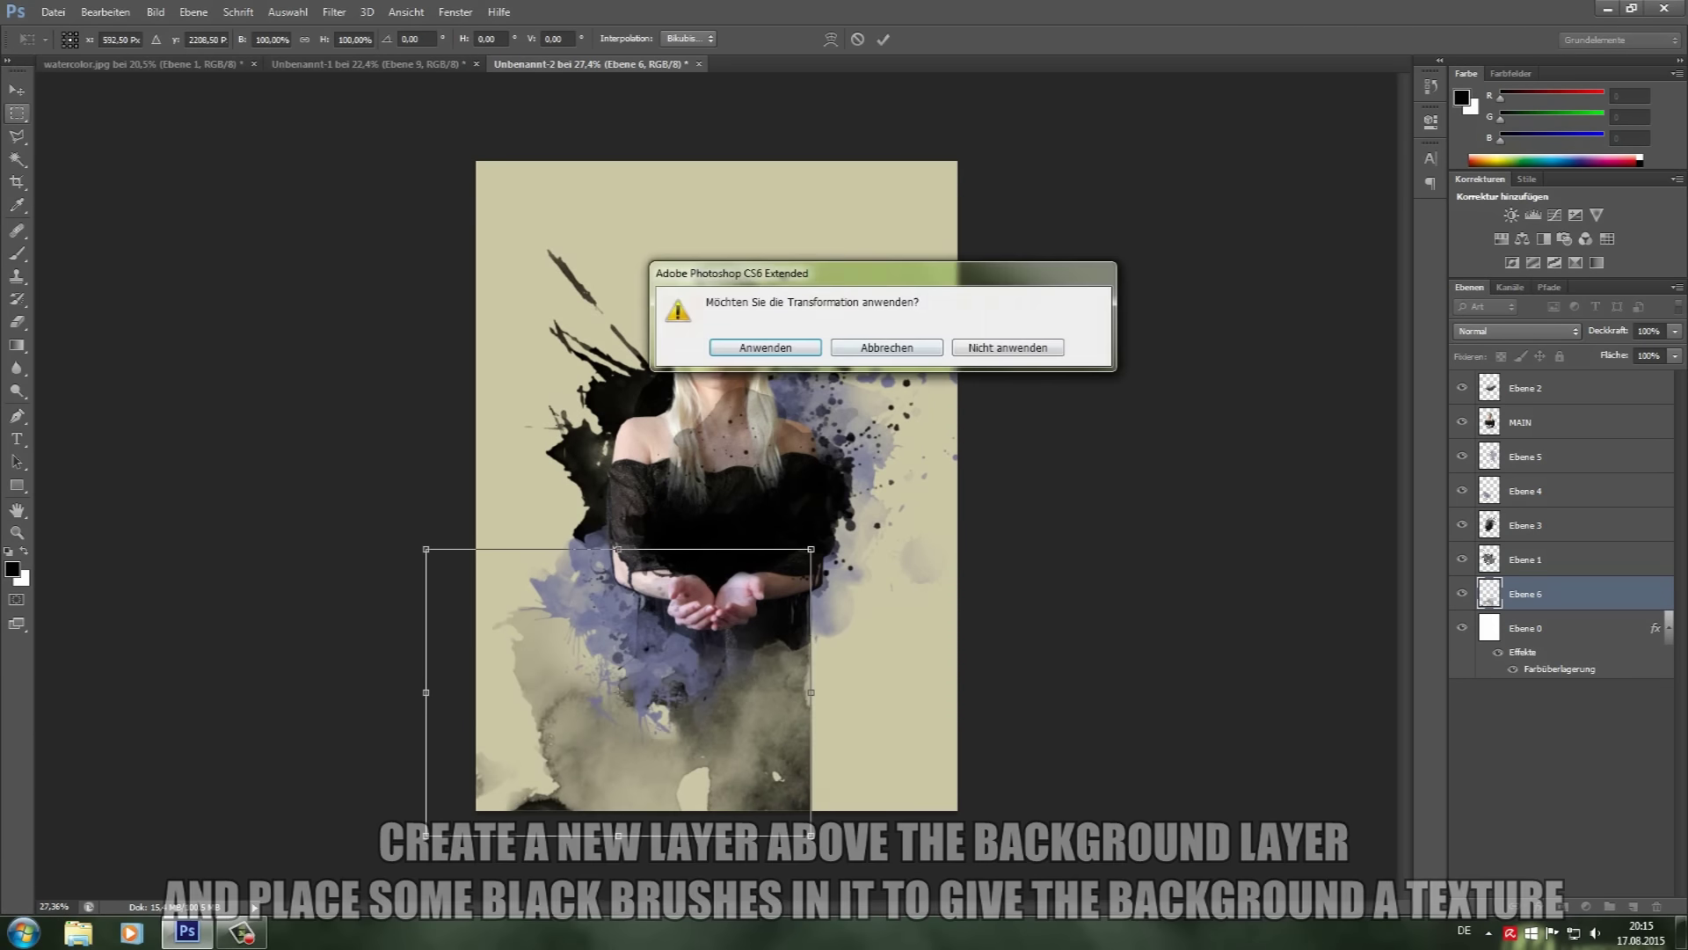
pyautogui.click(89, 40)
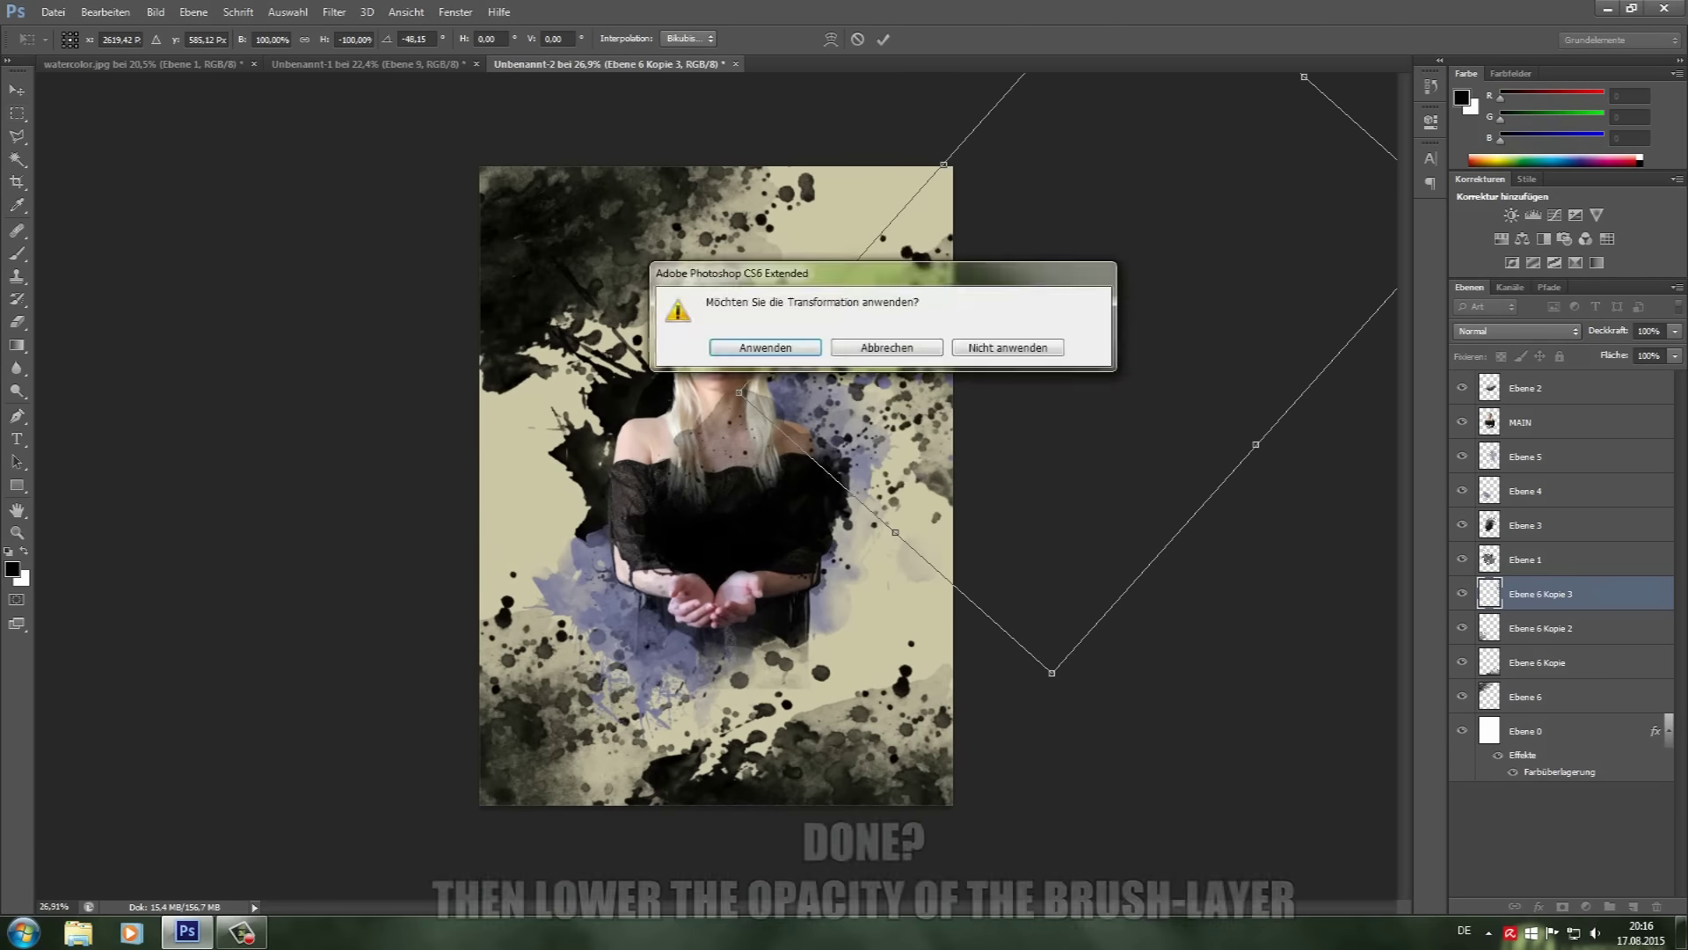
# Step: Fade the splatters to about 41%, delete the lower-left copy, and rotate the other copy about -23° toward the bottom
pyautogui.moveTo(1675, 330); pyautogui.dragTo(1616, 351)
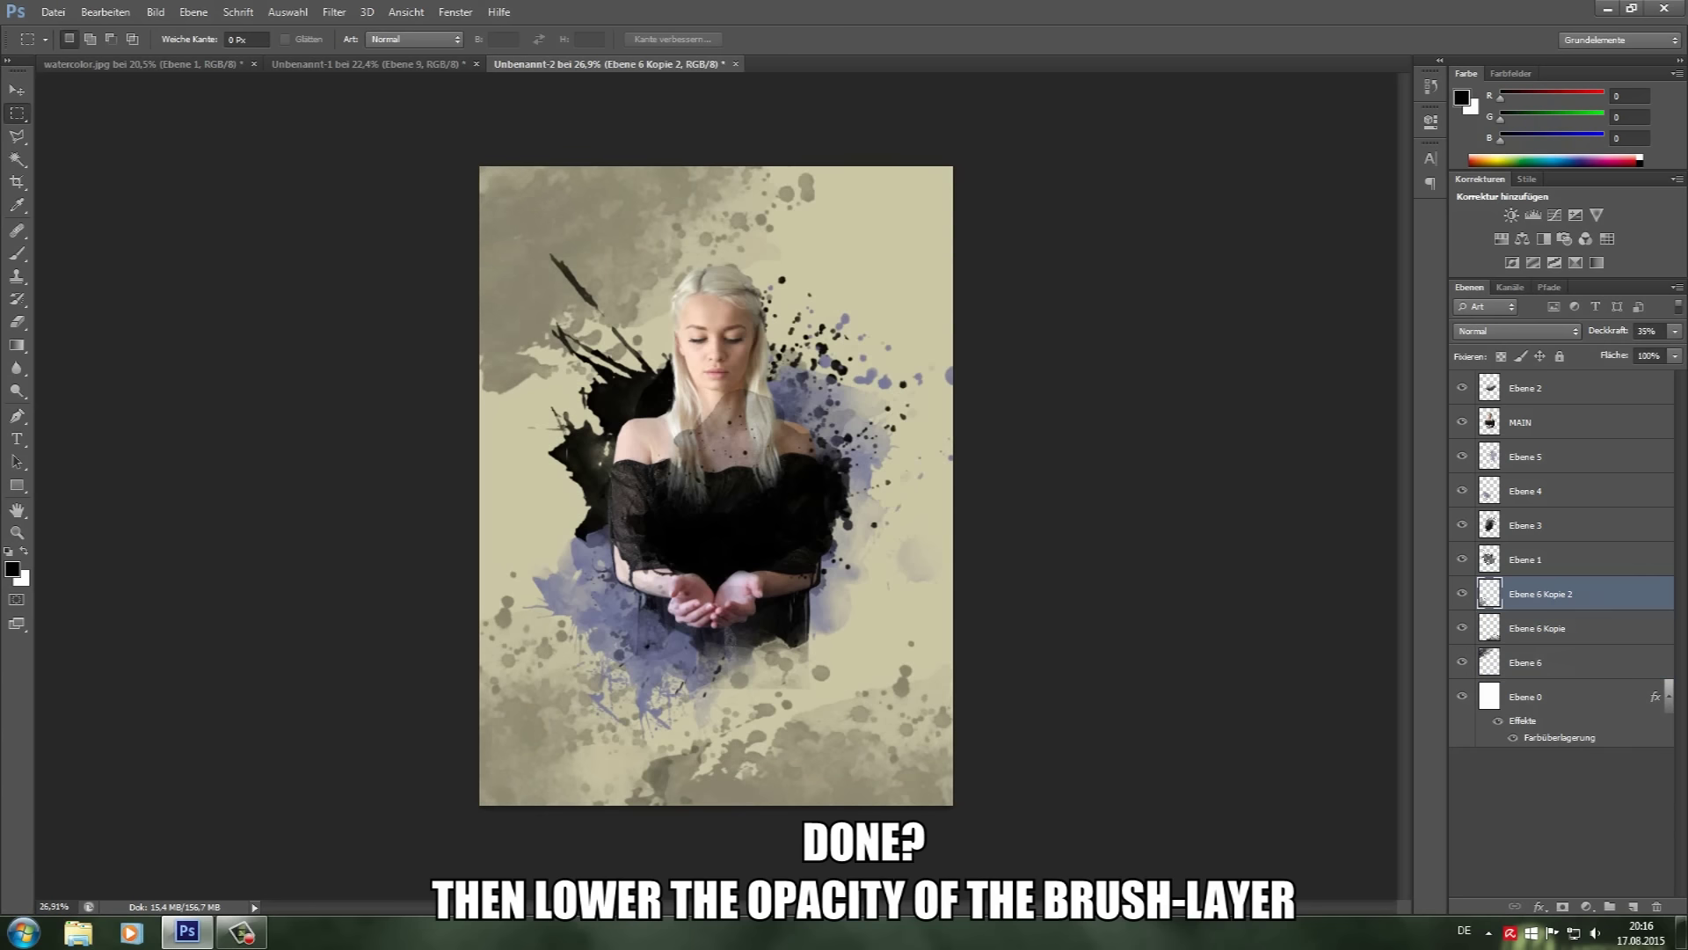
pyautogui.press('Delete')
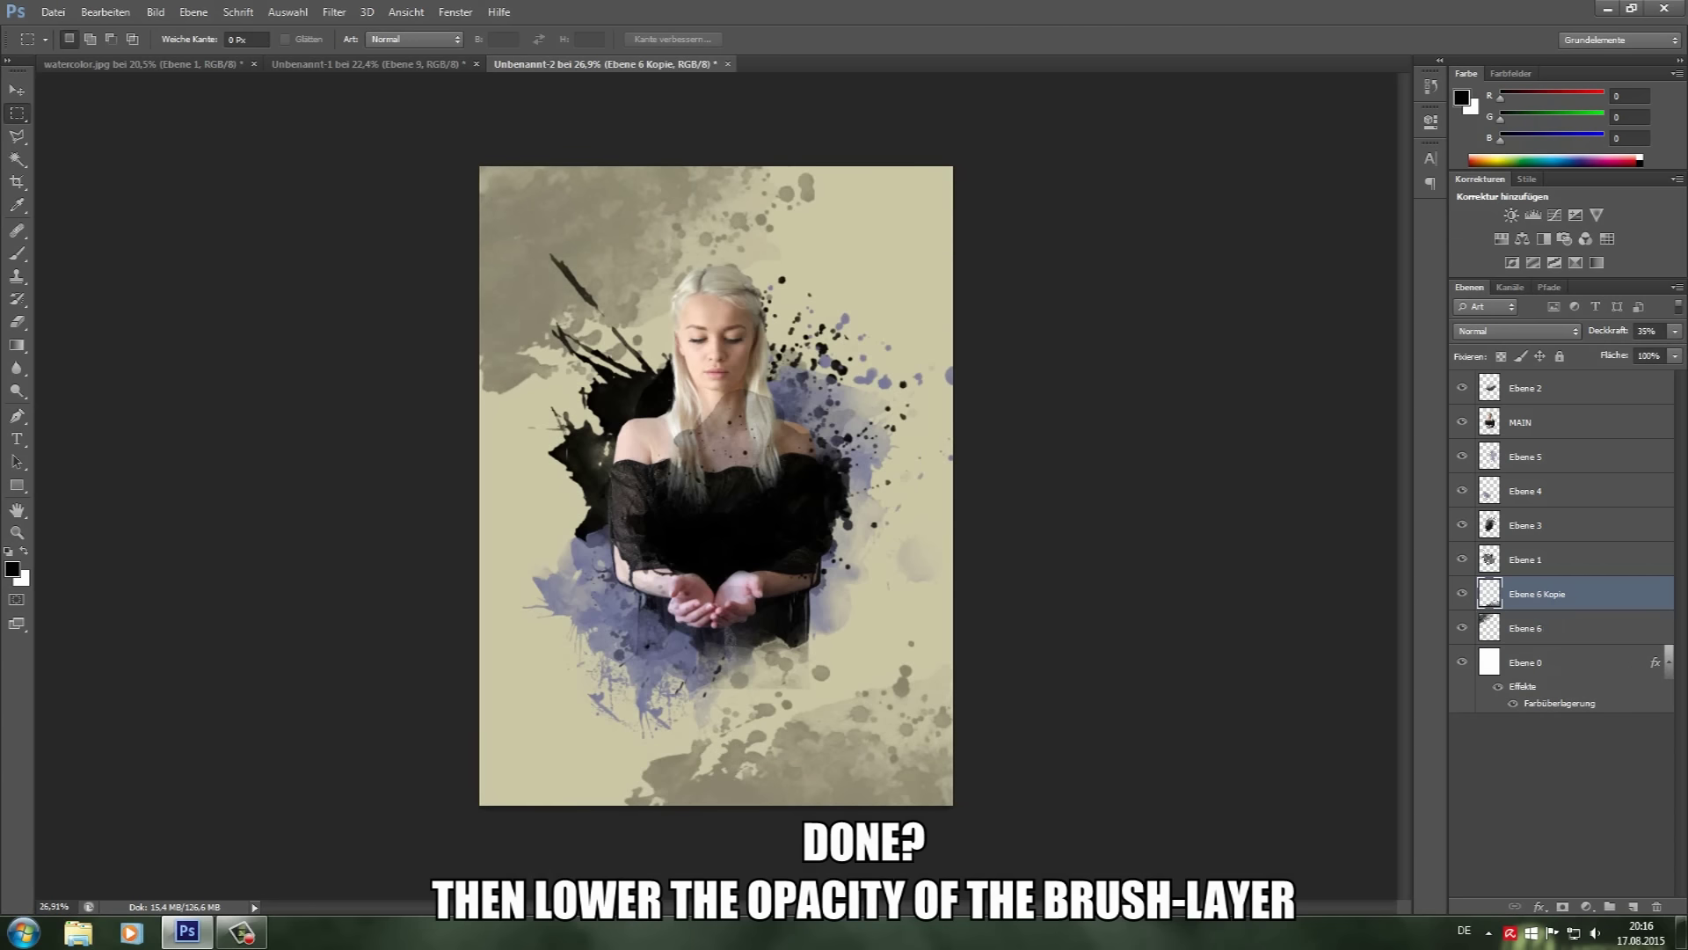
pyautogui.hotkey('ctrl', 't')
pyautogui.moveTo(1073, 581); pyautogui.dragTo(940, 352)
pyautogui.moveTo(801, 831); pyautogui.dragTo(815, 854)
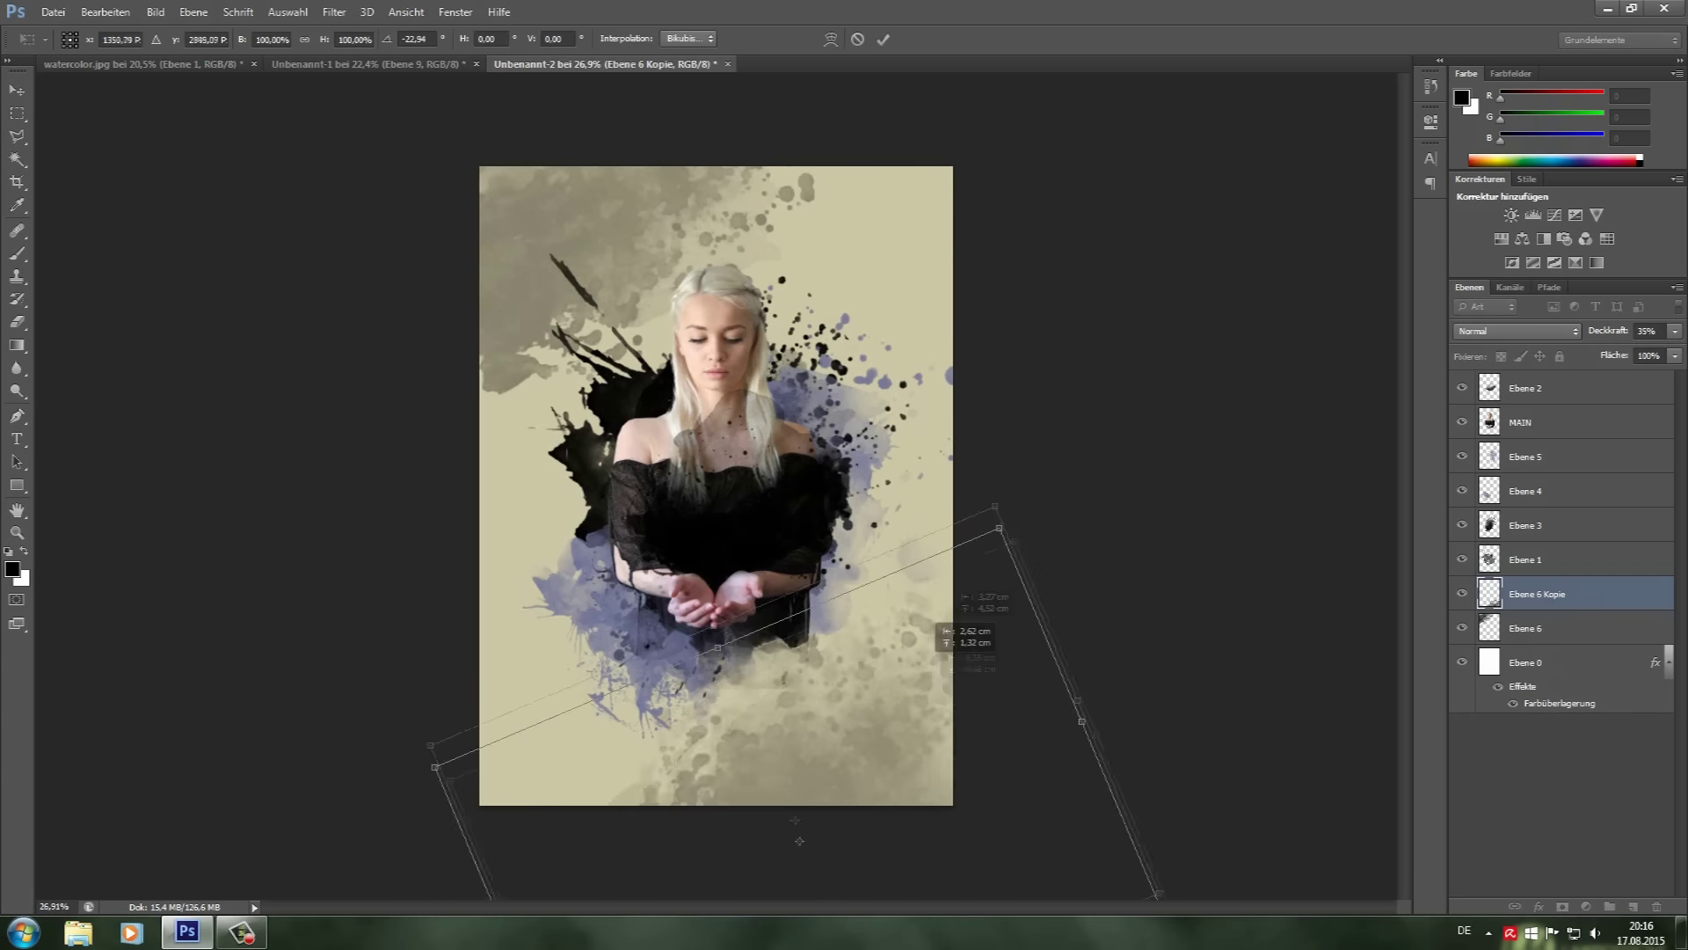
pyautogui.scroll(-3, 814, 857)
pyautogui.scroll(3, 809, 863)
pyautogui.press('m')
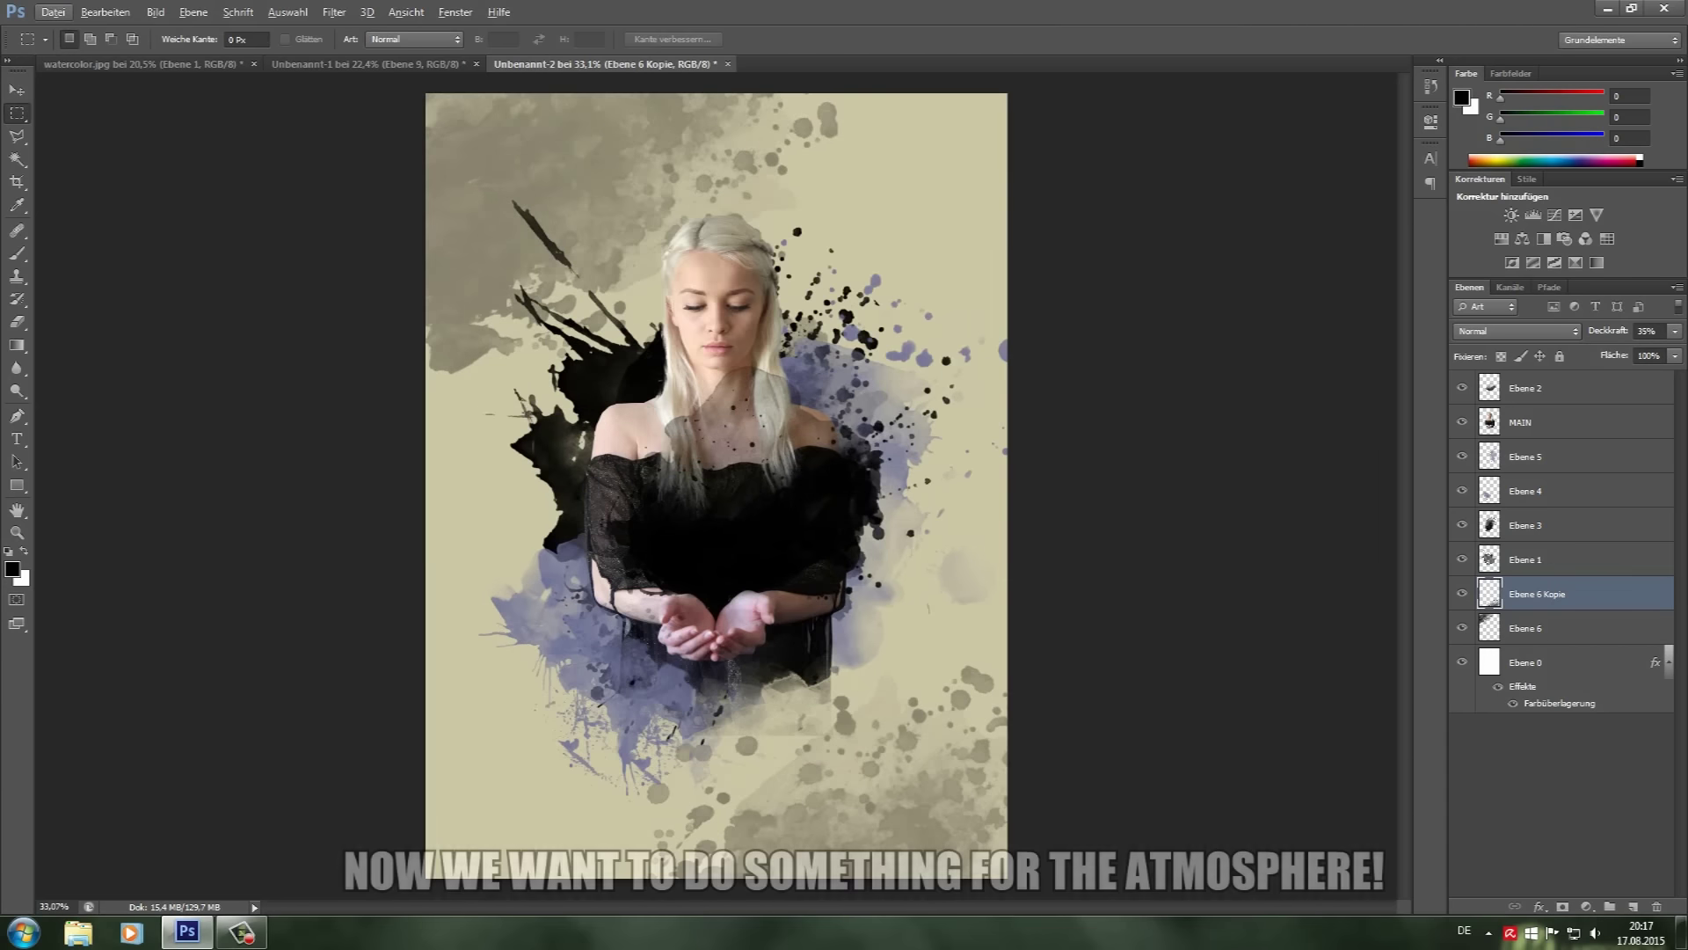
# Step: Fade Ebene 6 to 23% opacity and set a grey-violet foreground colour on a new layer
pyautogui.hotkey('alt', '[')
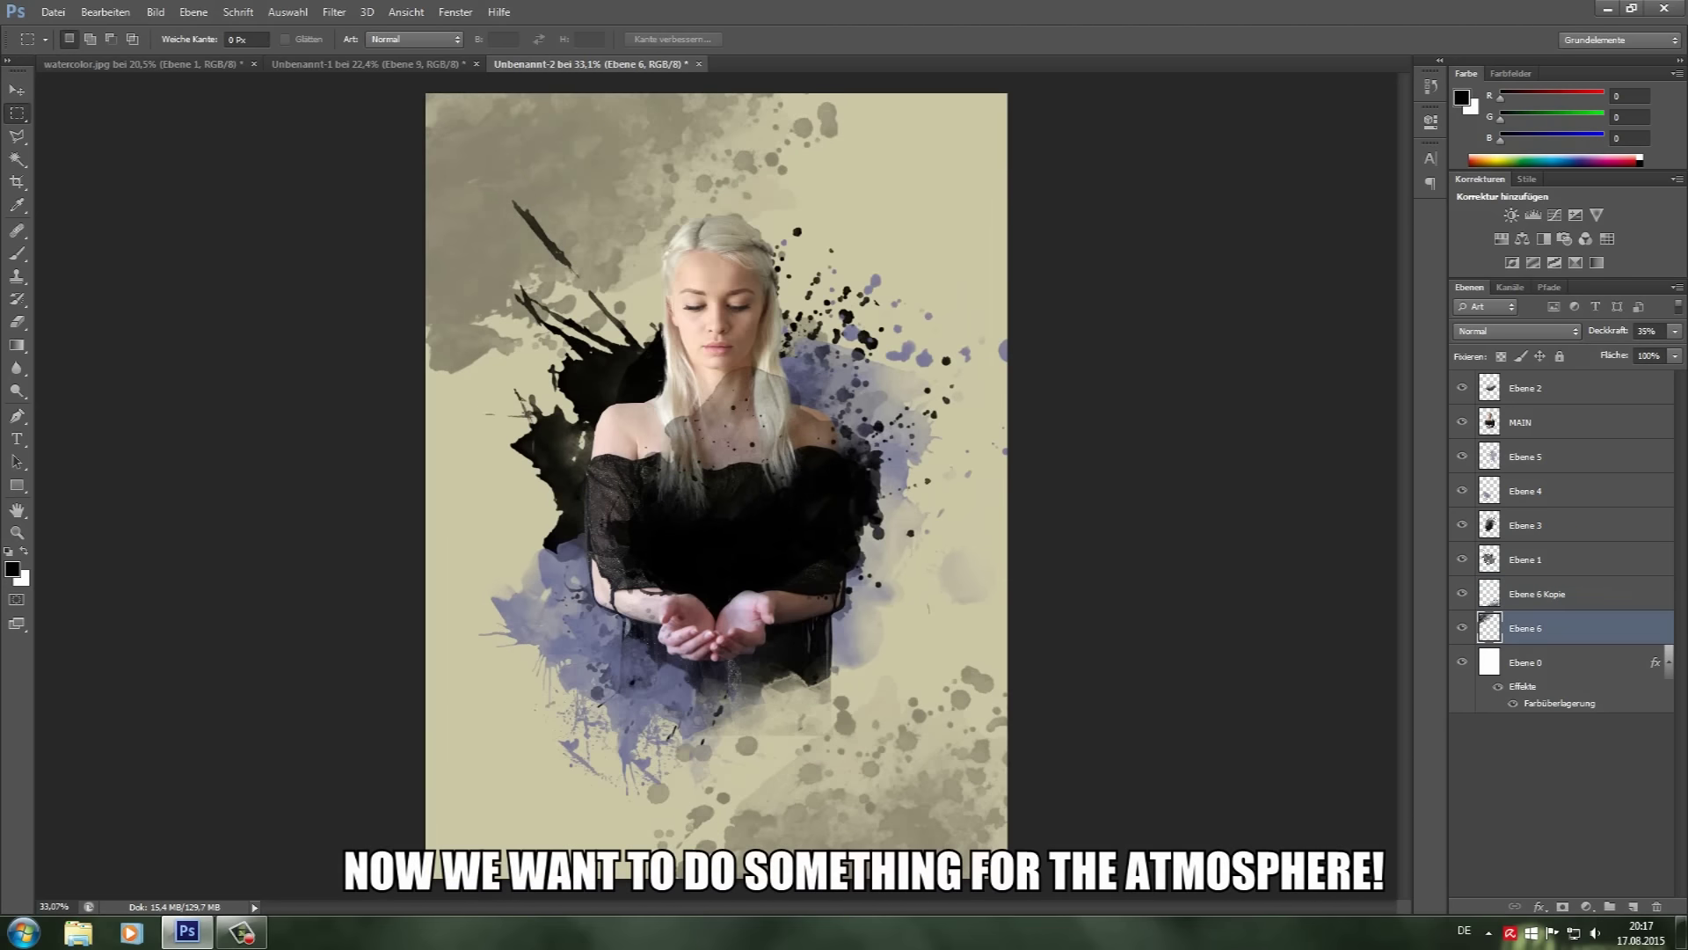
pyautogui.moveTo(1621, 350); pyautogui.dragTo(1610, 350)
pyautogui.scroll(-1, 716, 483)
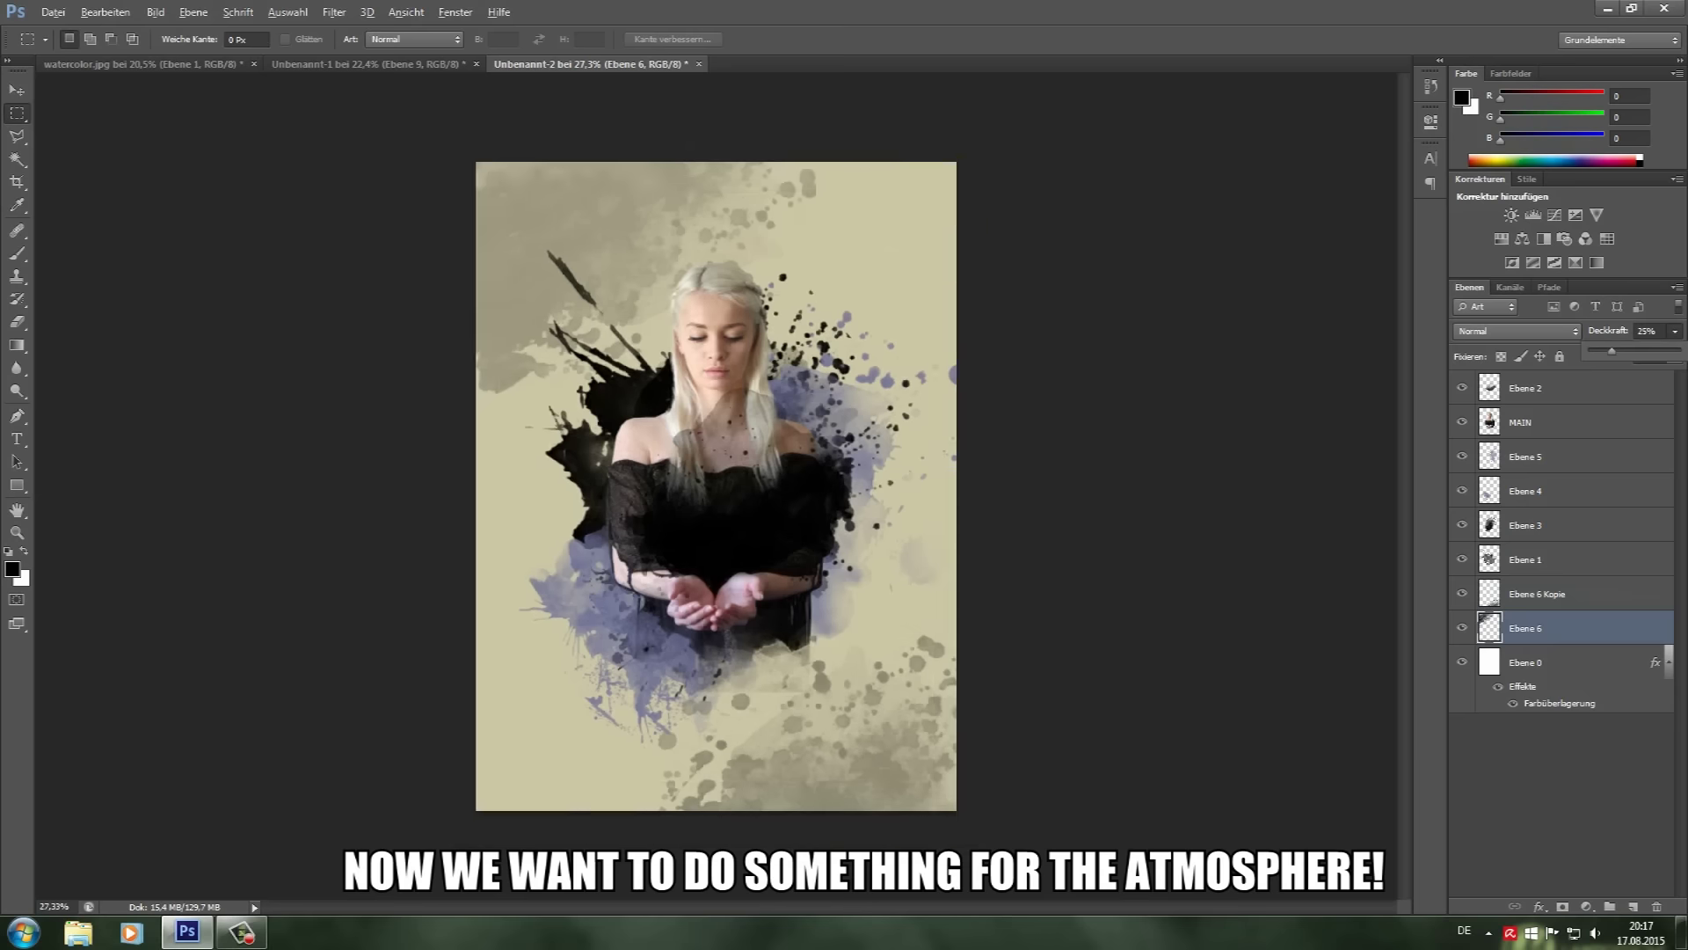
pyautogui.click(12, 569)
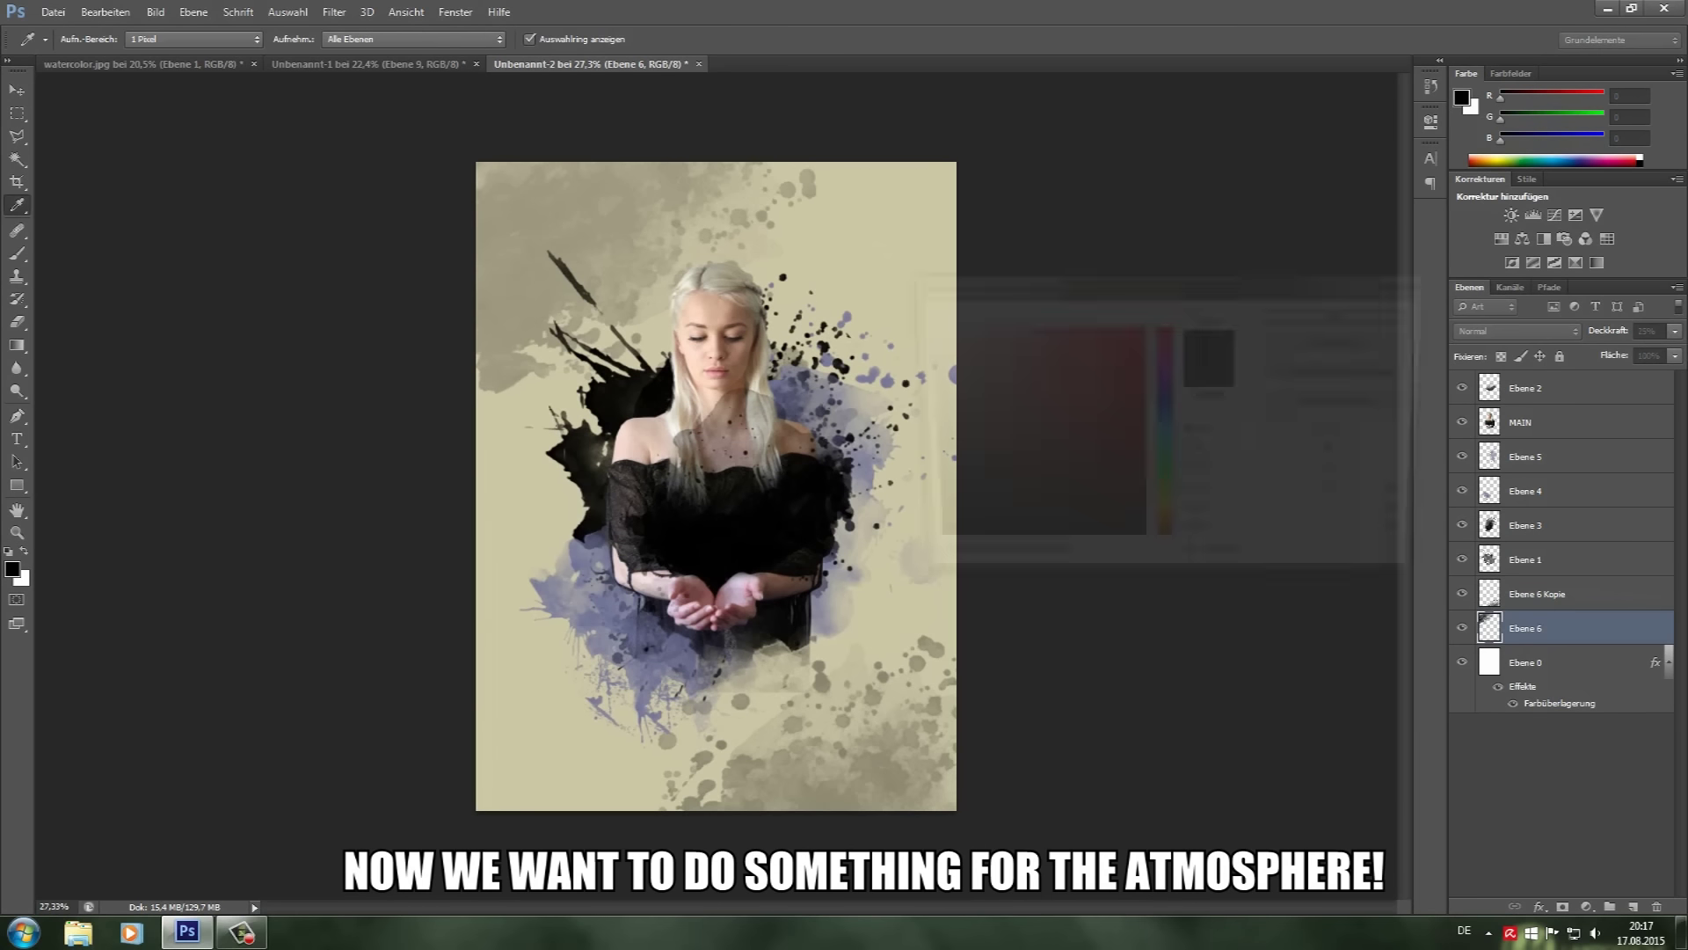
pyautogui.click(1319, 321)
pyautogui.scroll(1, 717, 487)
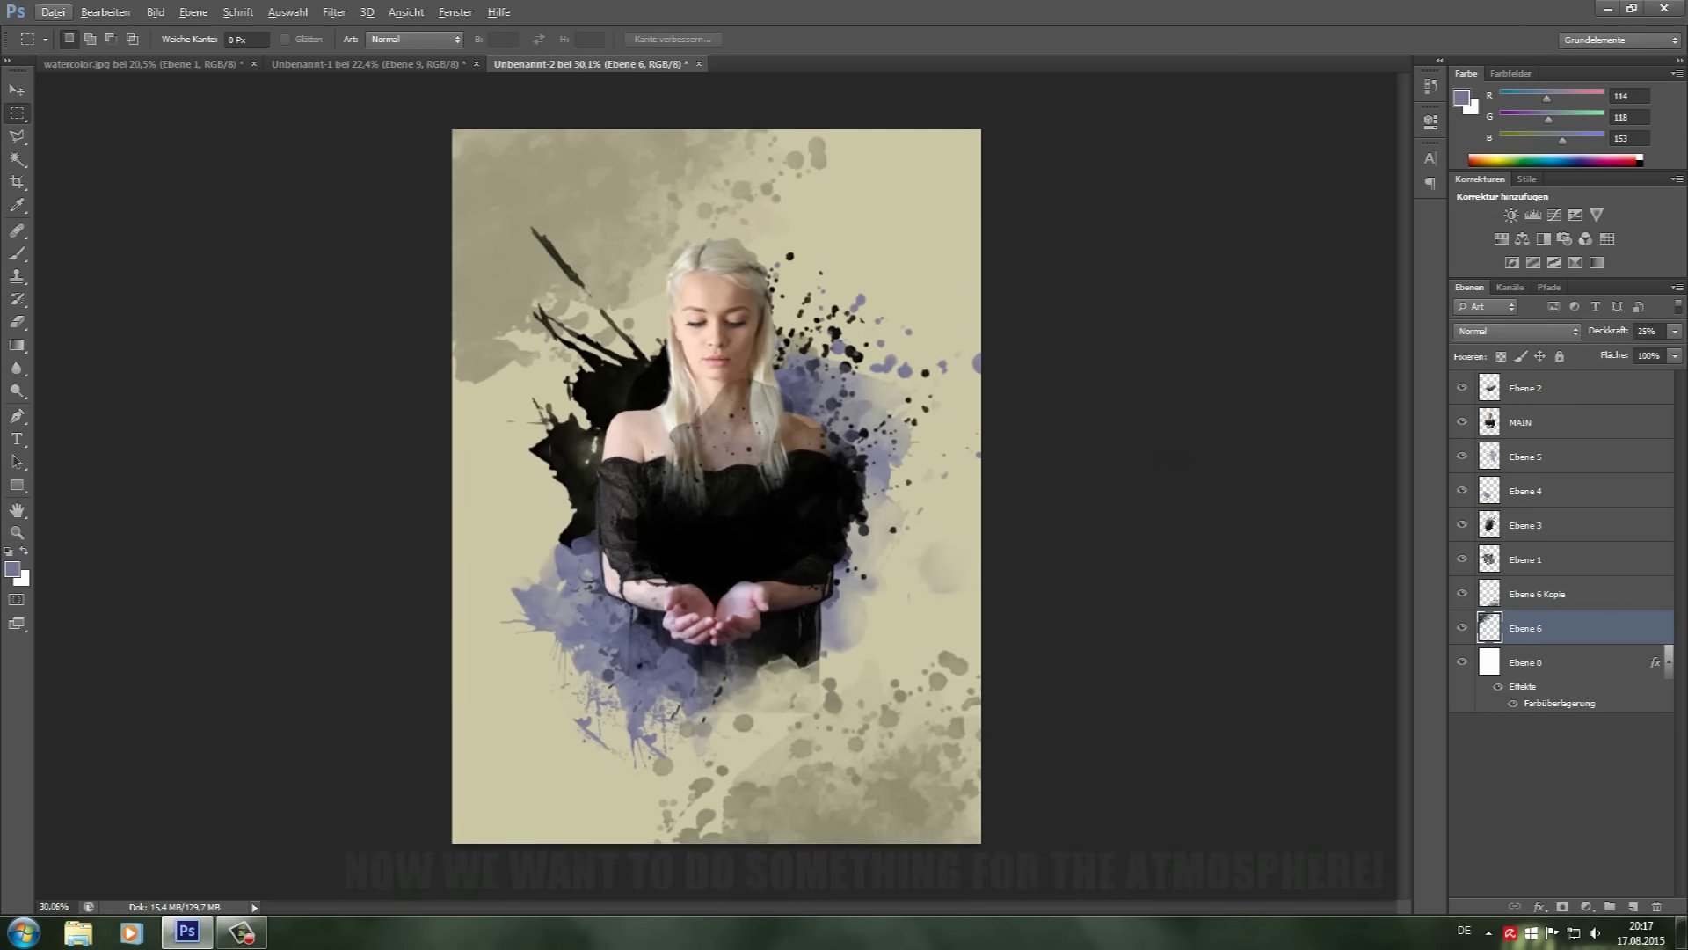
pyautogui.hotkey('ctrl', 'shift', 'alt', 'n')
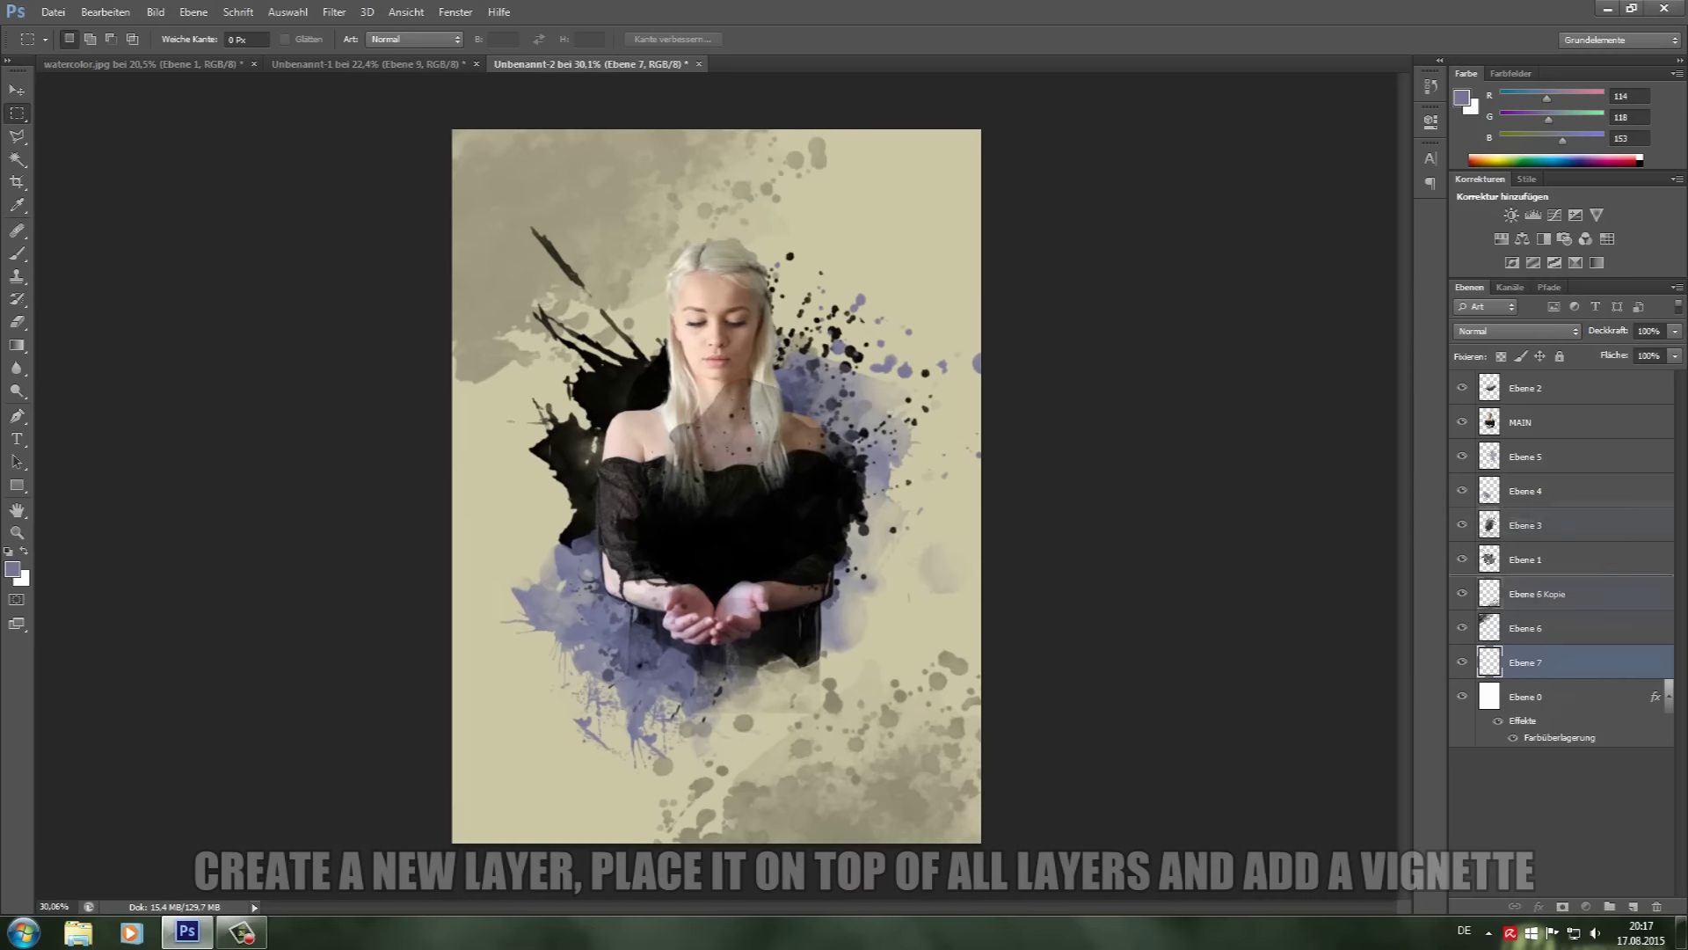
# Step: Fill the area outside a central circle with black on a new top layer as a vignette
pyautogui.hotkey('ctrl', 'shift', ']')
pyautogui.press('b')
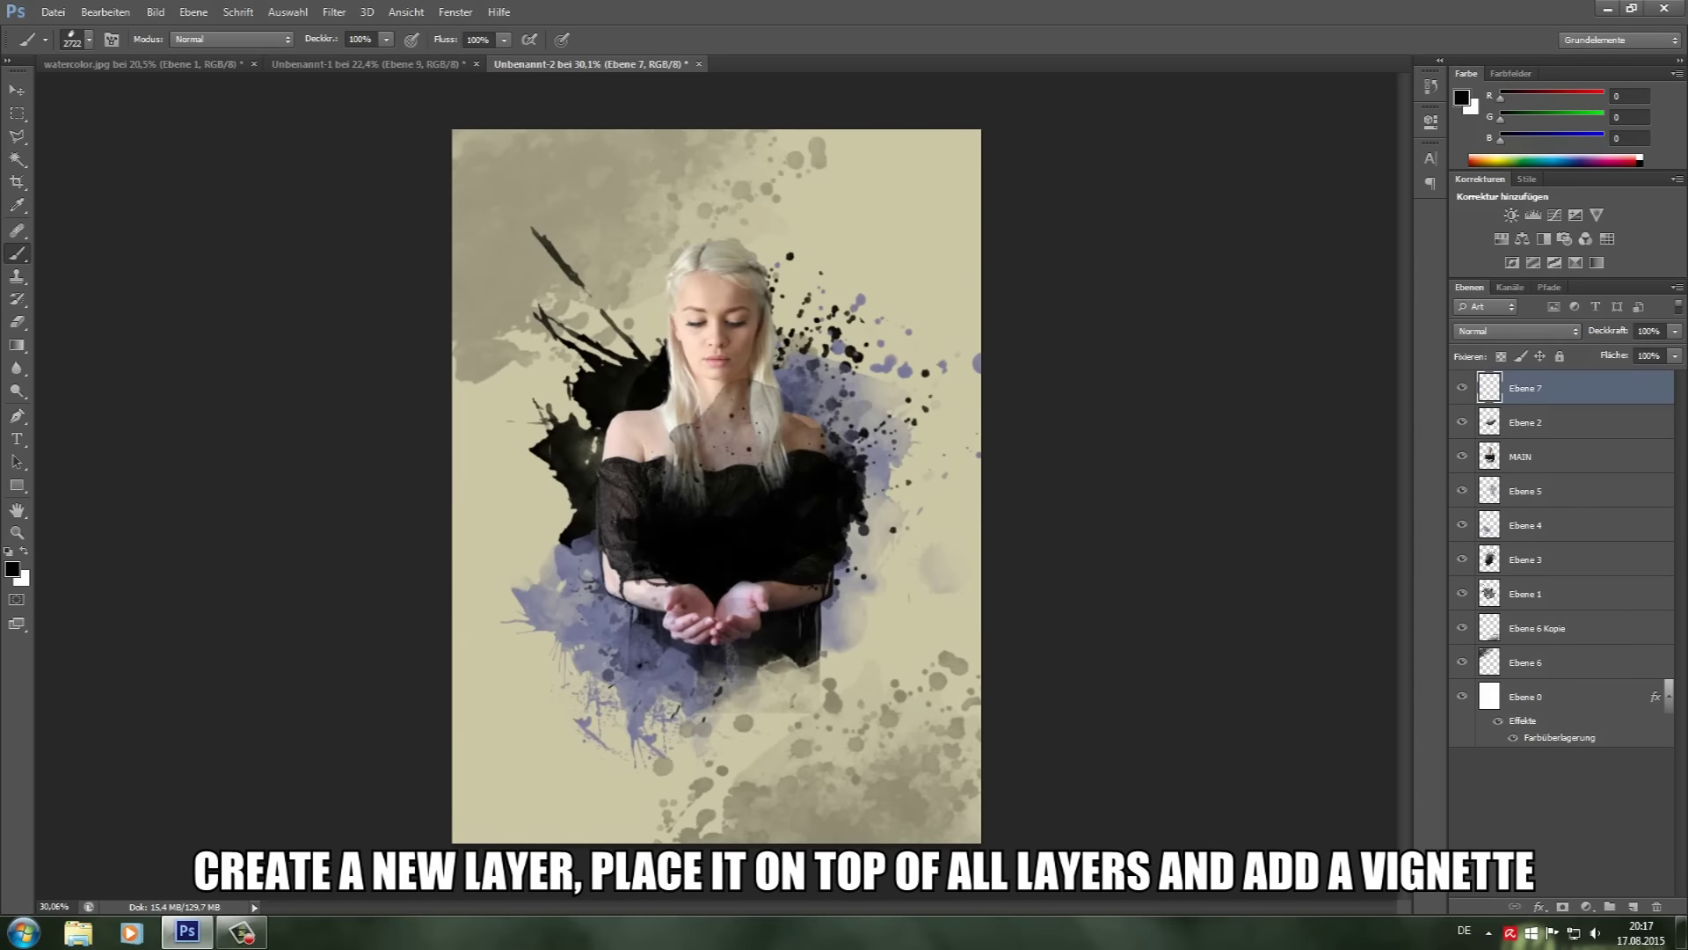
pyautogui.click(88, 40)
pyautogui.scroll(2, 189, 308)
pyautogui.click(92, 166)
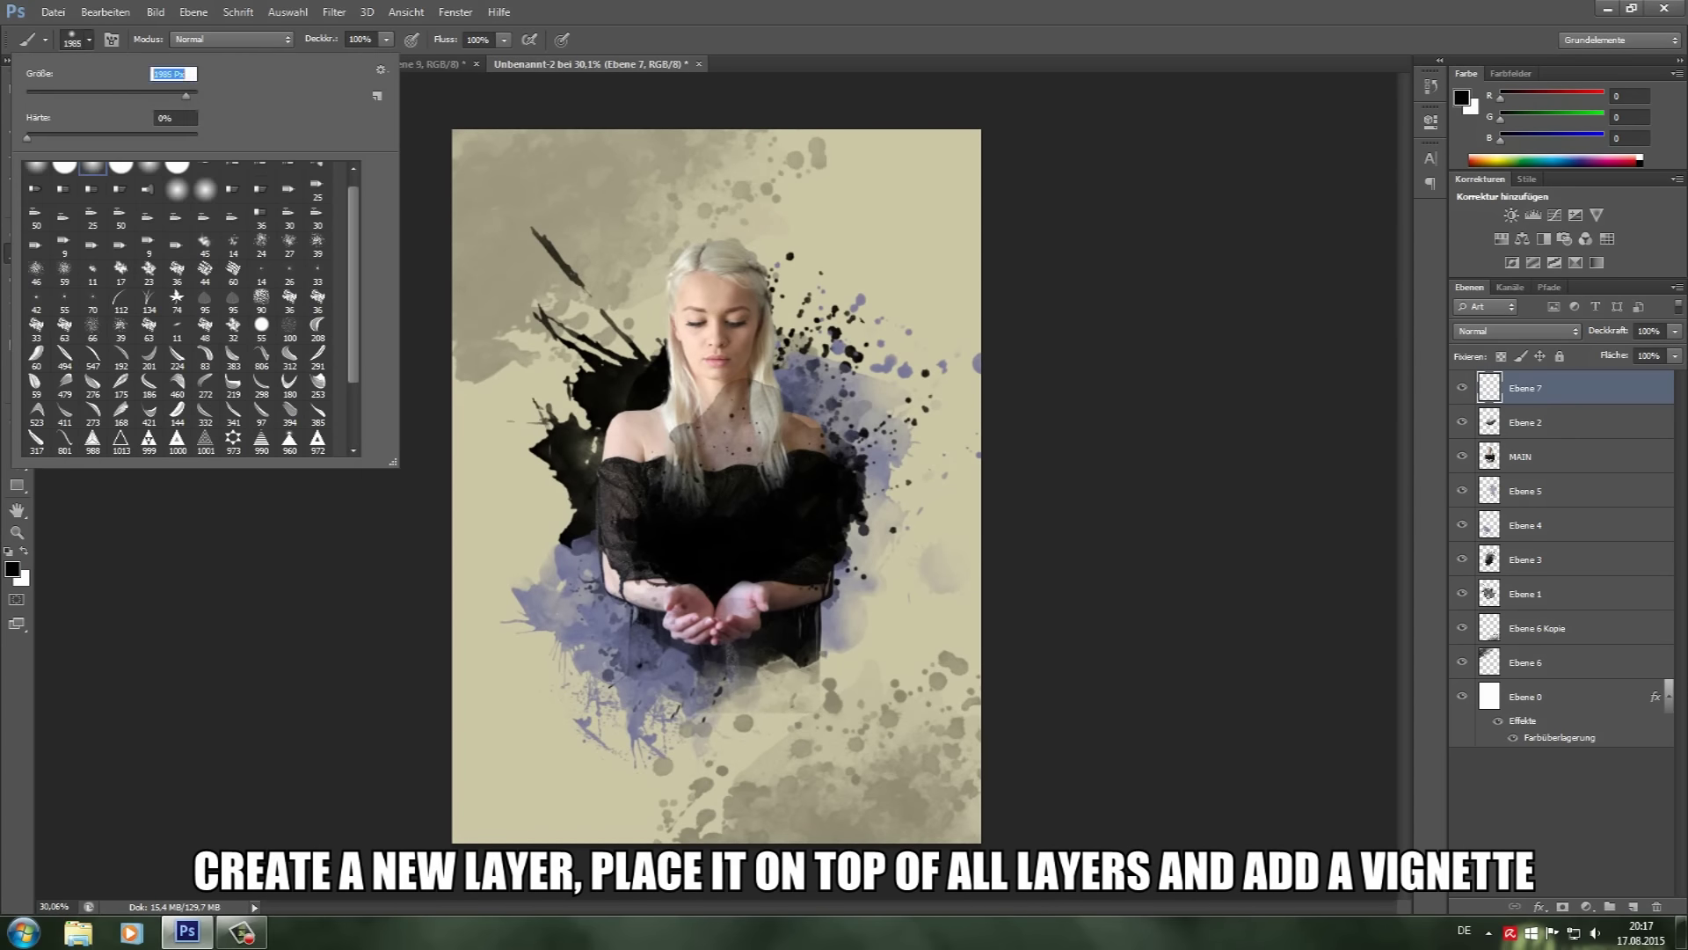
pyautogui.press('Return')
pyautogui.click(732, 484)
pyautogui.click(287, 12)
pyautogui.click(281, 69)
pyautogui.hotkey('ctrl', 'shift', 'alt', 'n')
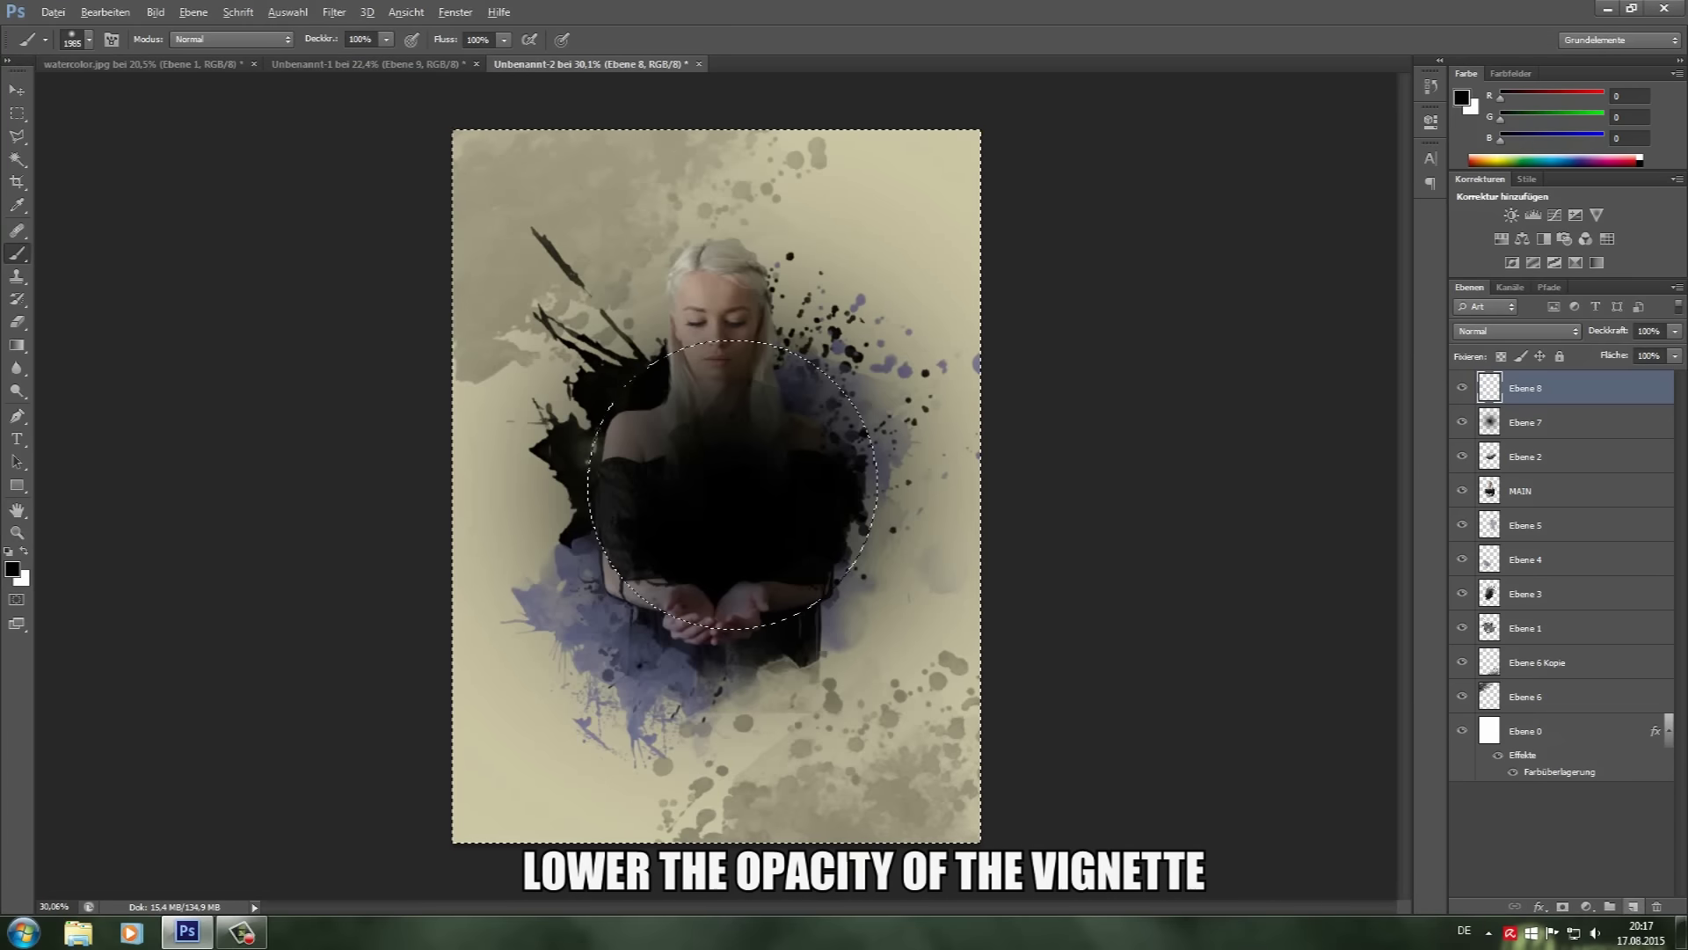
pyautogui.hotkey('alt', 'BackSpace')
pyautogui.press('Delete')
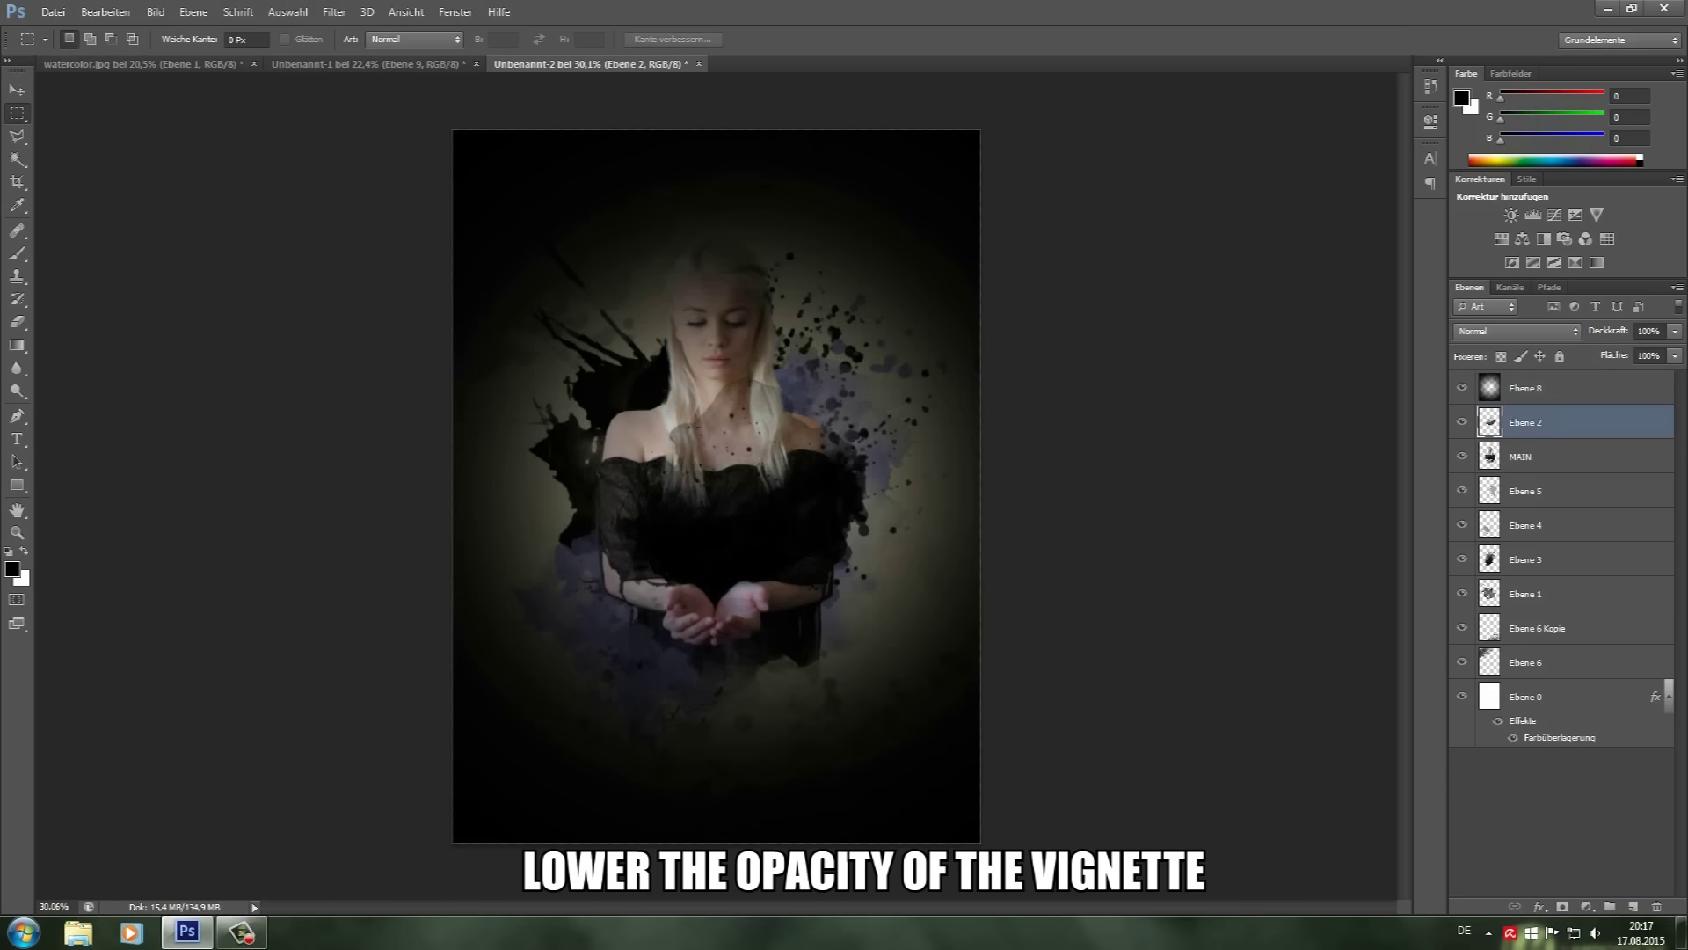
# Step: Fade the vignette to about 71% and erase a watercolour-shaped light patch around the woman
pyautogui.click(1675, 330)
pyautogui.moveTo(1676, 350); pyautogui.dragTo(1650, 350)
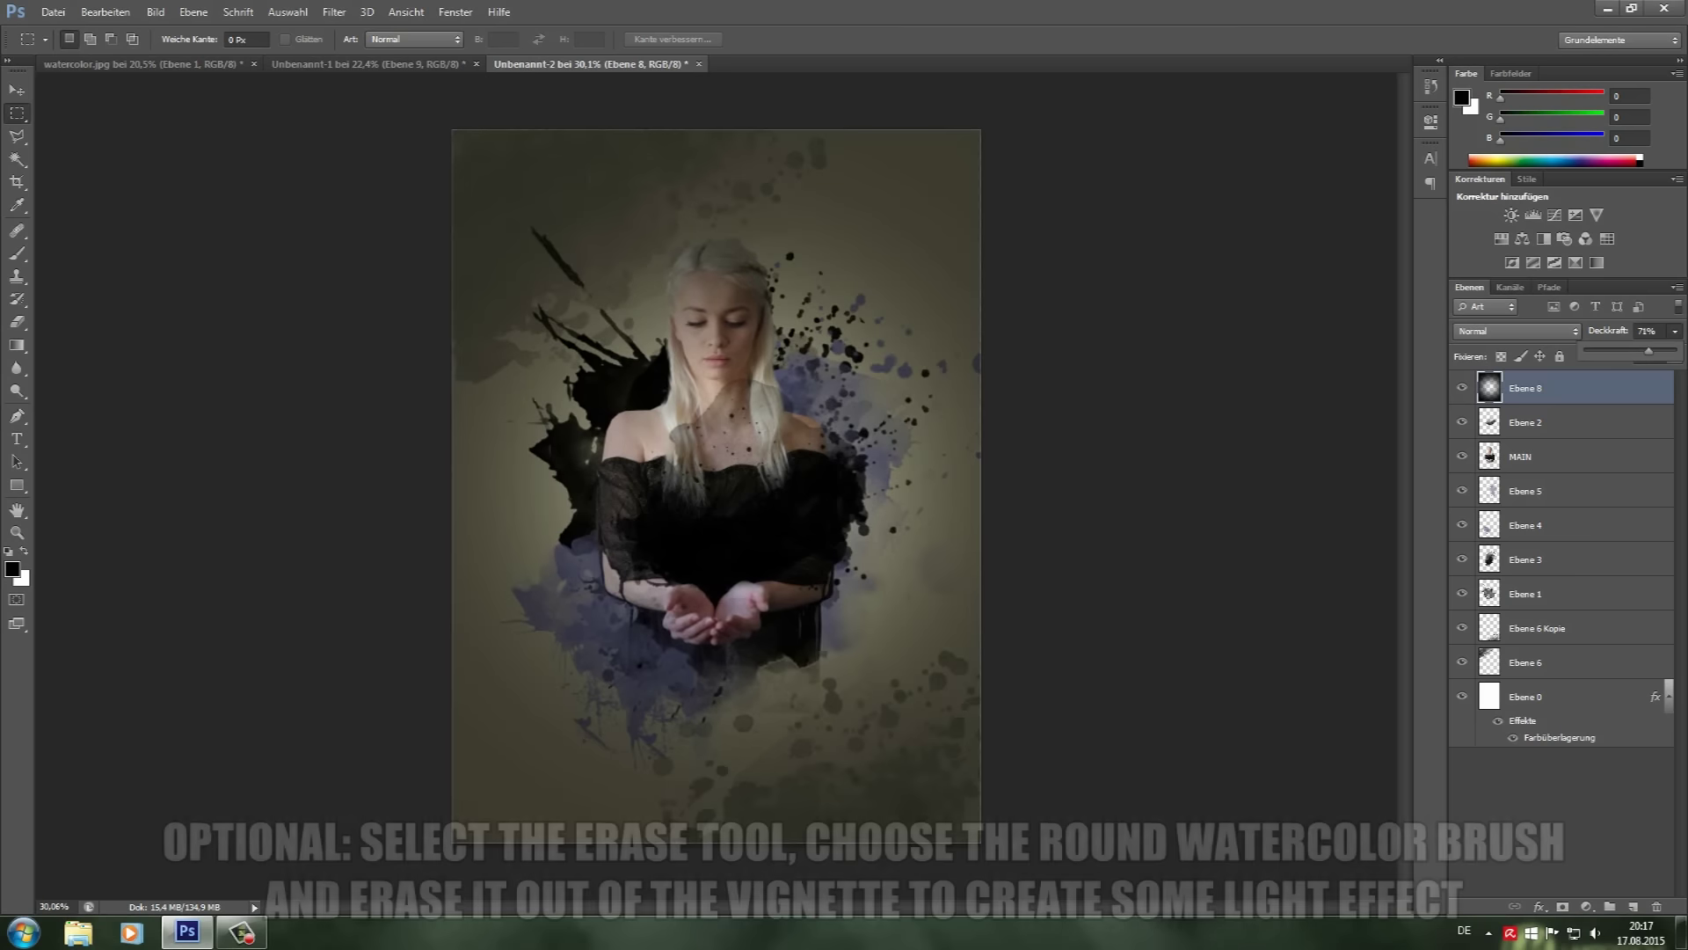
pyautogui.hotkey('ctrl', 't')
pyautogui.press('m')
pyautogui.press('Return')
pyautogui.click(89, 40)
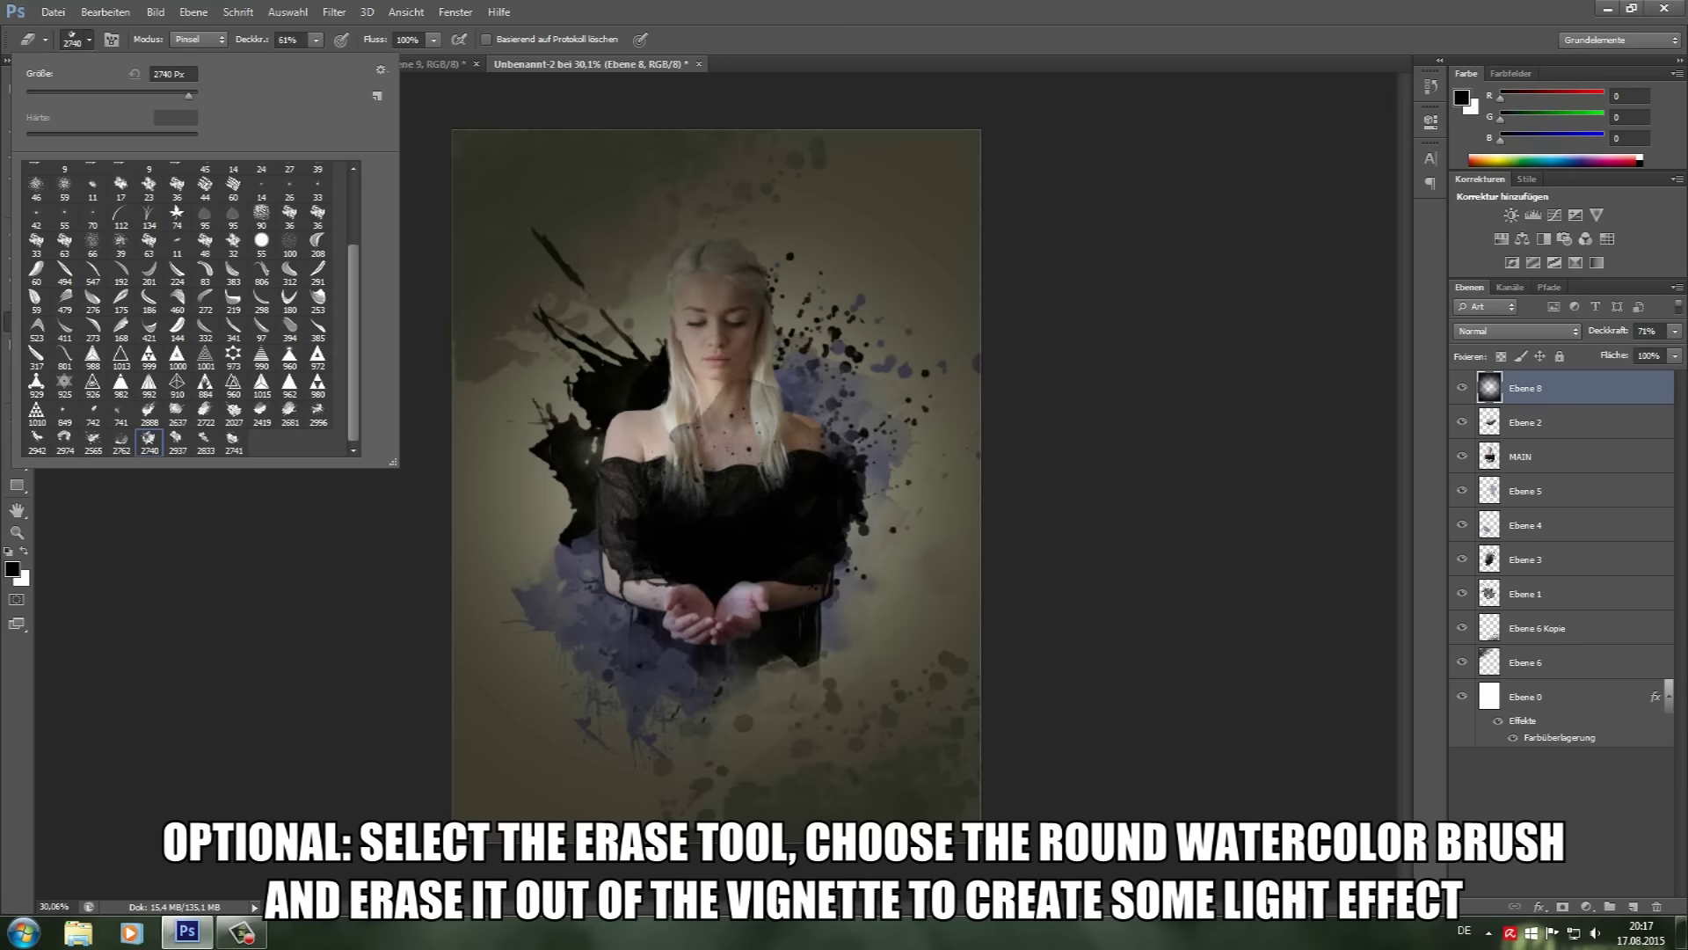
pyautogui.click(717, 475)
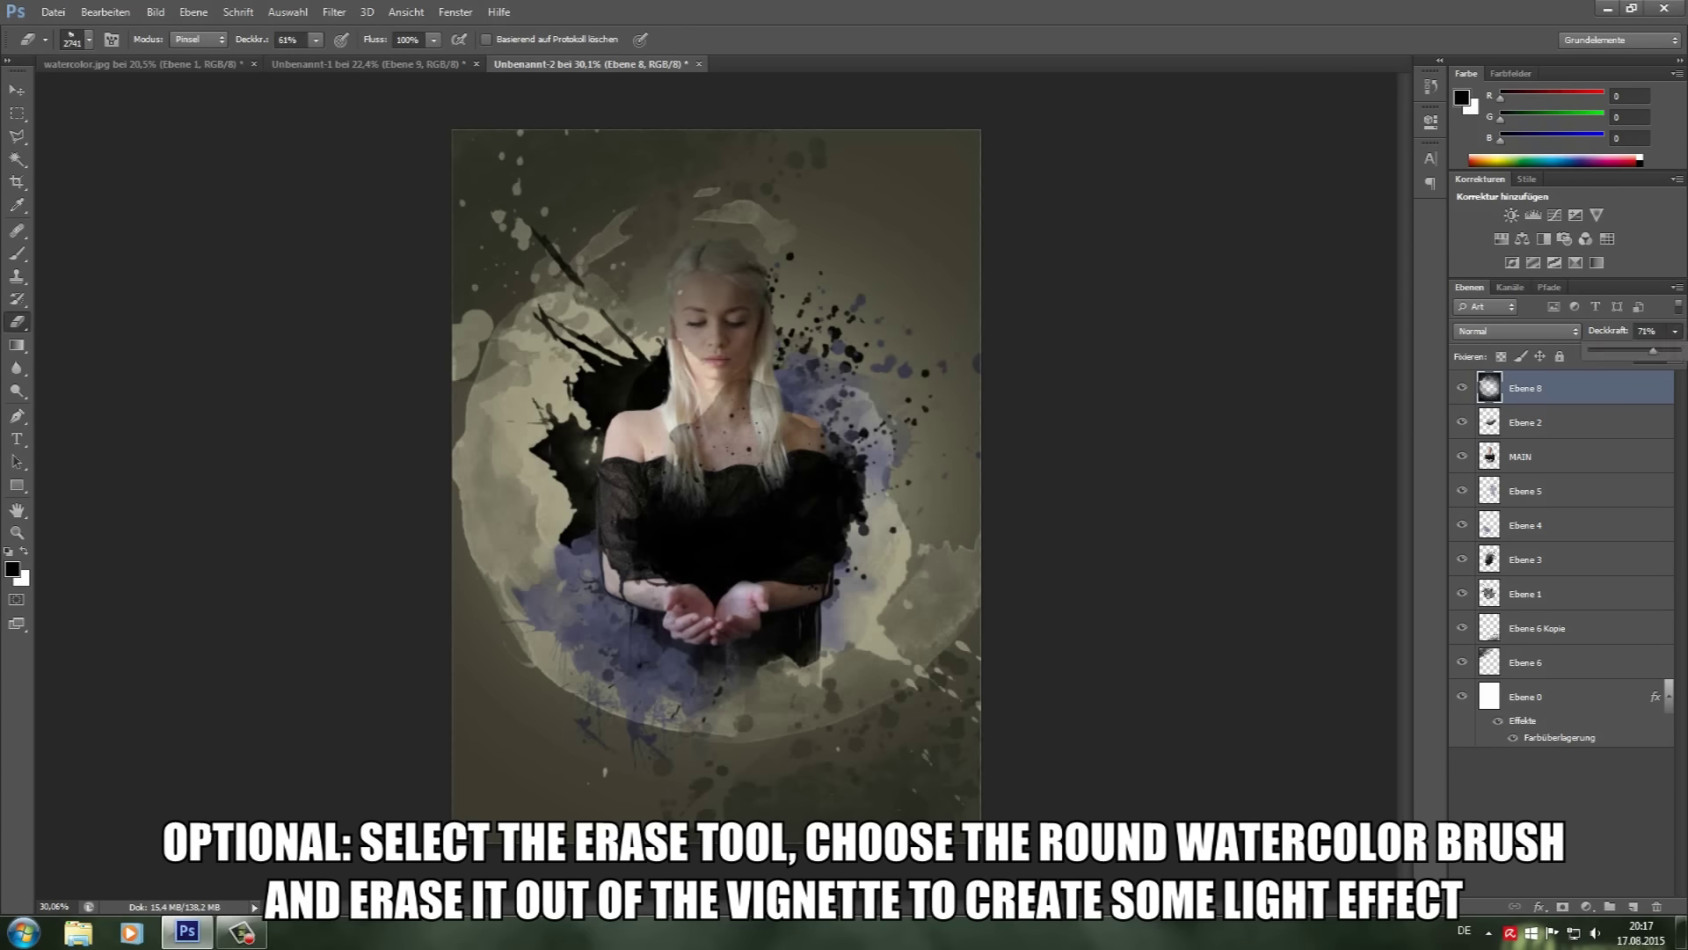
pyautogui.moveTo(1675, 331); pyautogui.dragTo(1616, 350)
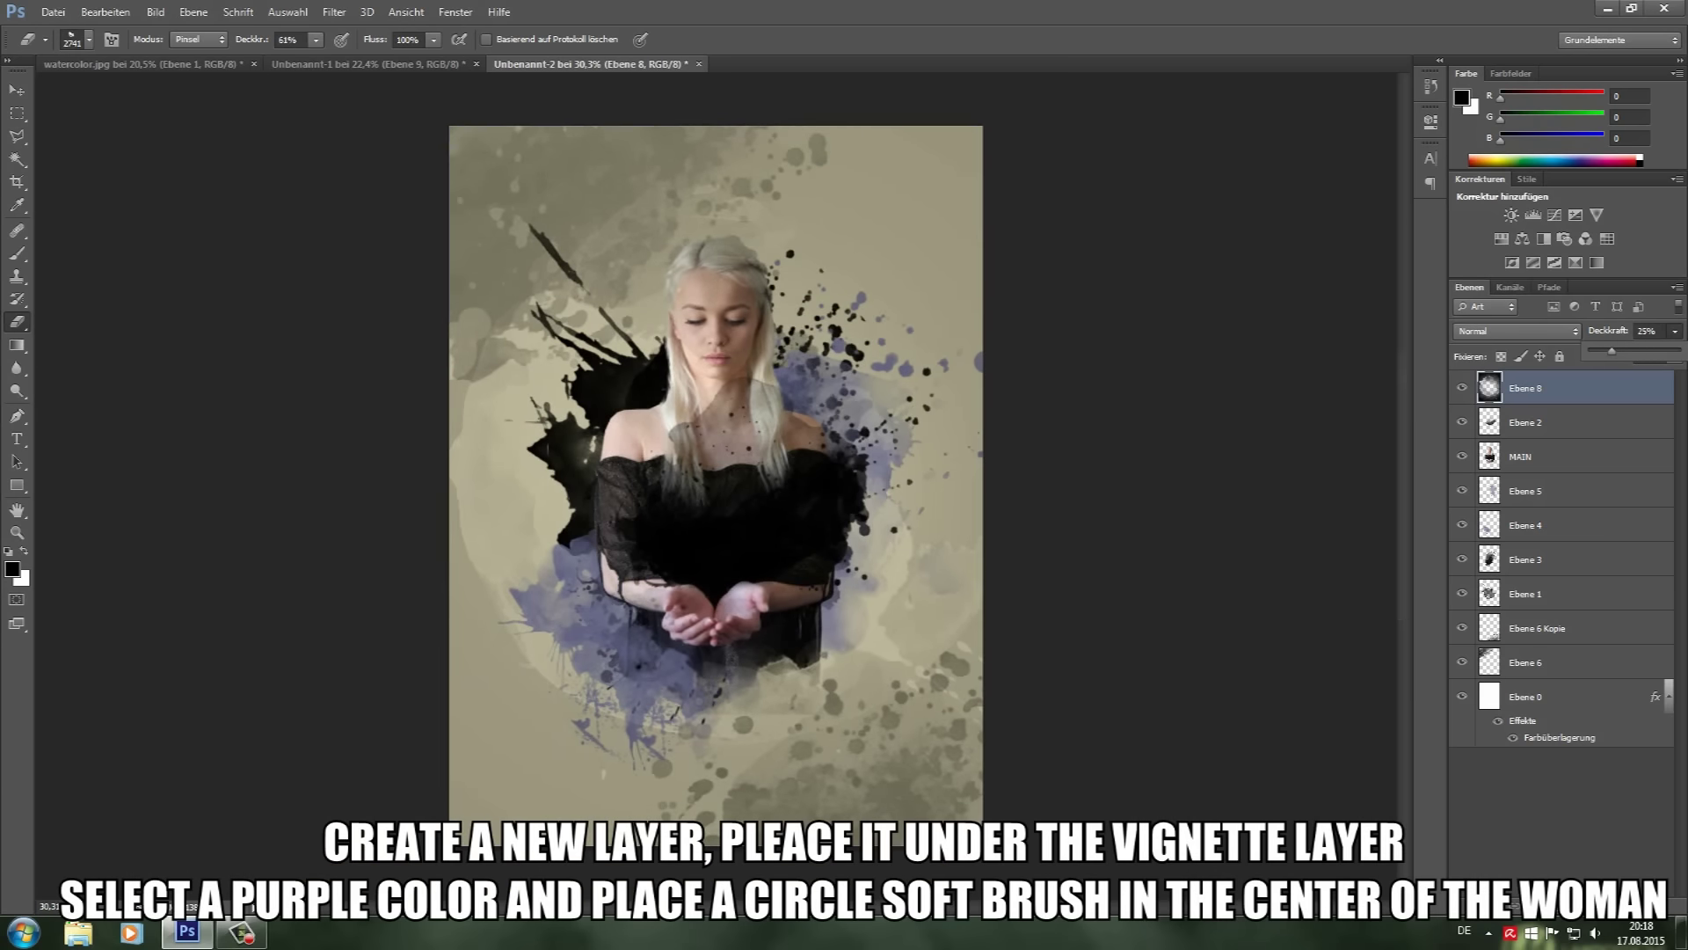
# Step: Paint a soft muted-purple circle over the woman on a layer below Ebene 8, blended as Aufhellen
pyautogui.click(12, 569)
pyautogui.click(1008, 431)
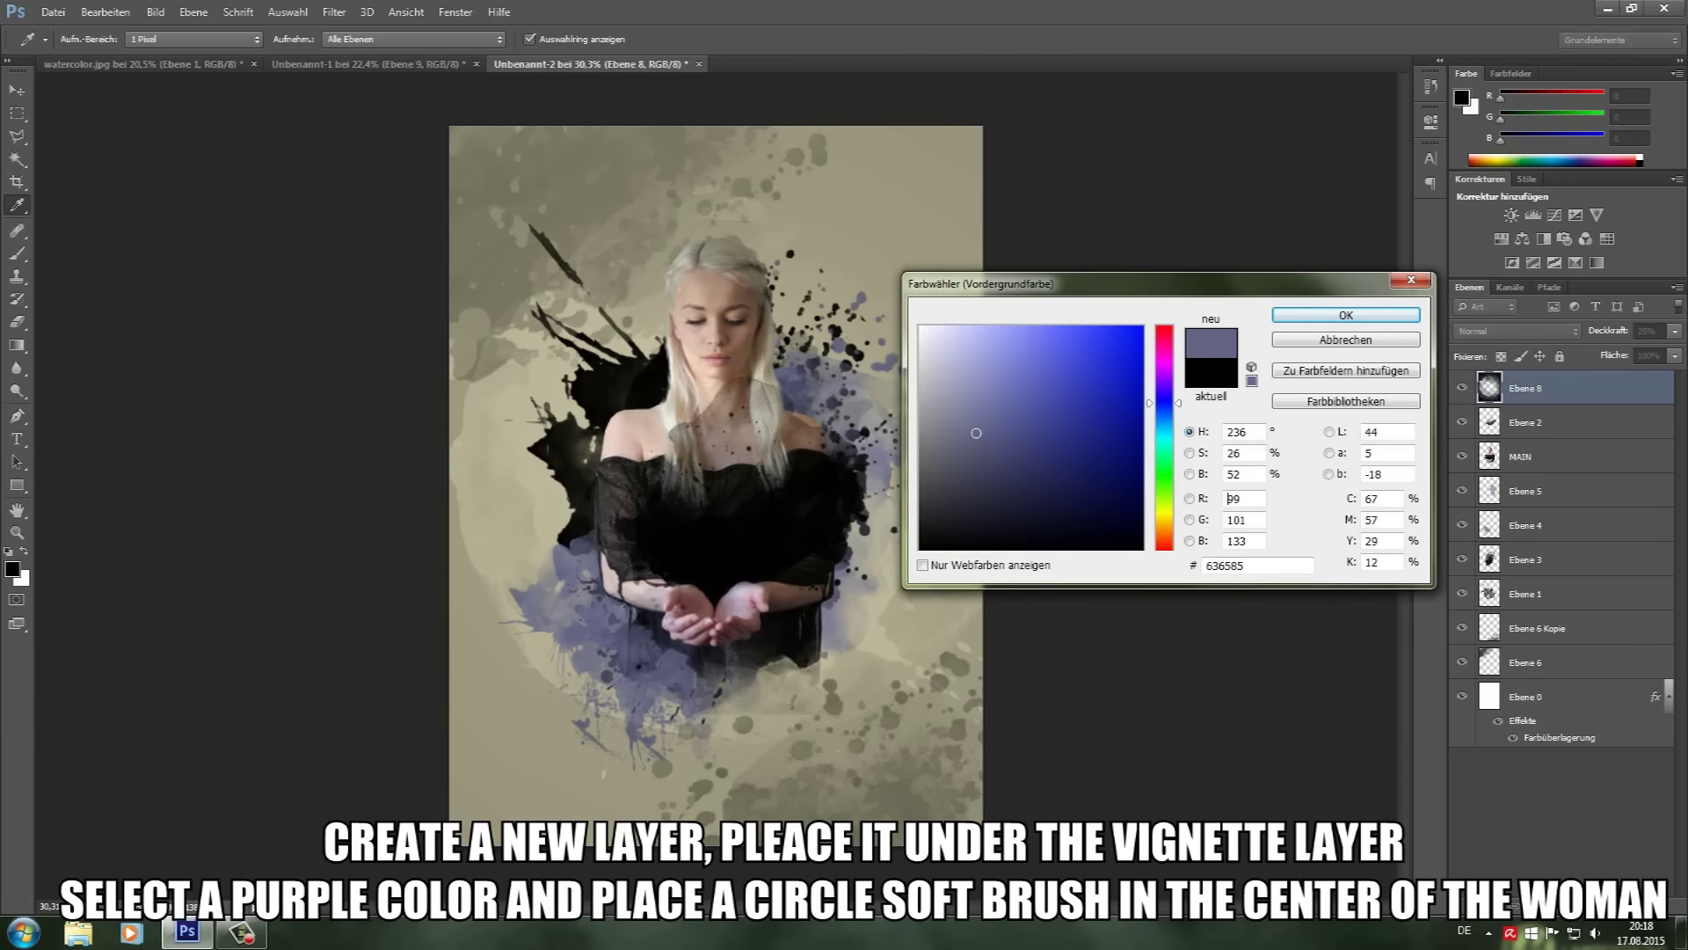
pyautogui.click(1346, 294)
pyautogui.hotkey('ctrl', 'shift', 'alt', 'n')
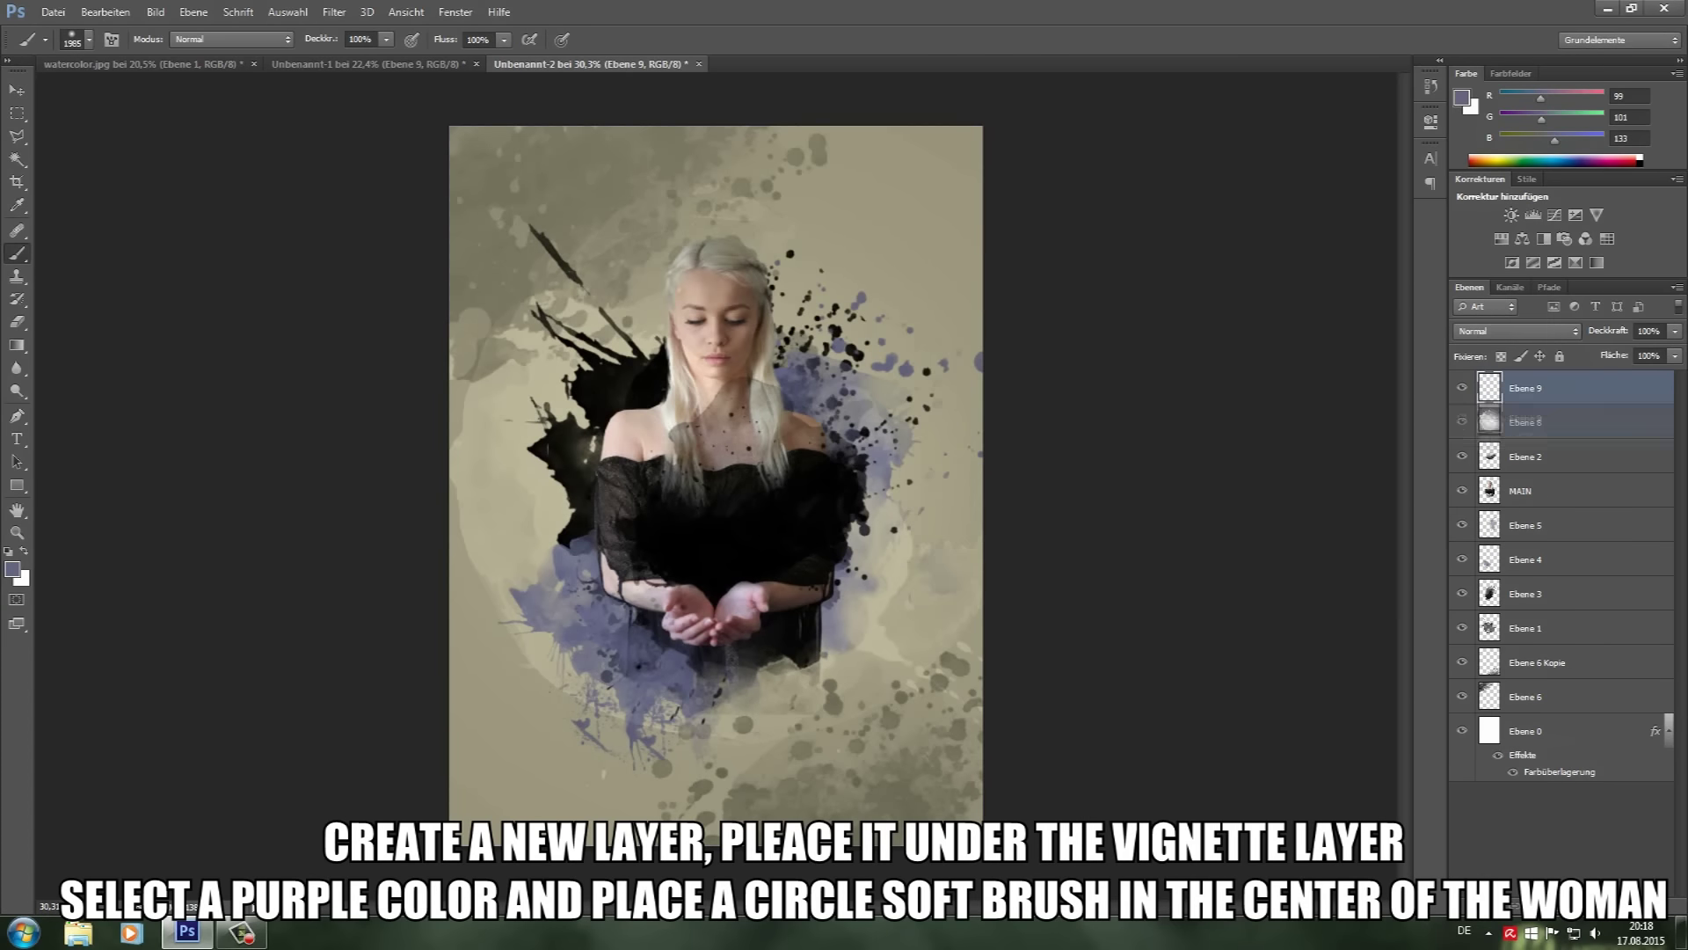
pyautogui.moveTo(1525, 422); pyautogui.dragTo(1525, 439)
pyautogui.click(89, 40)
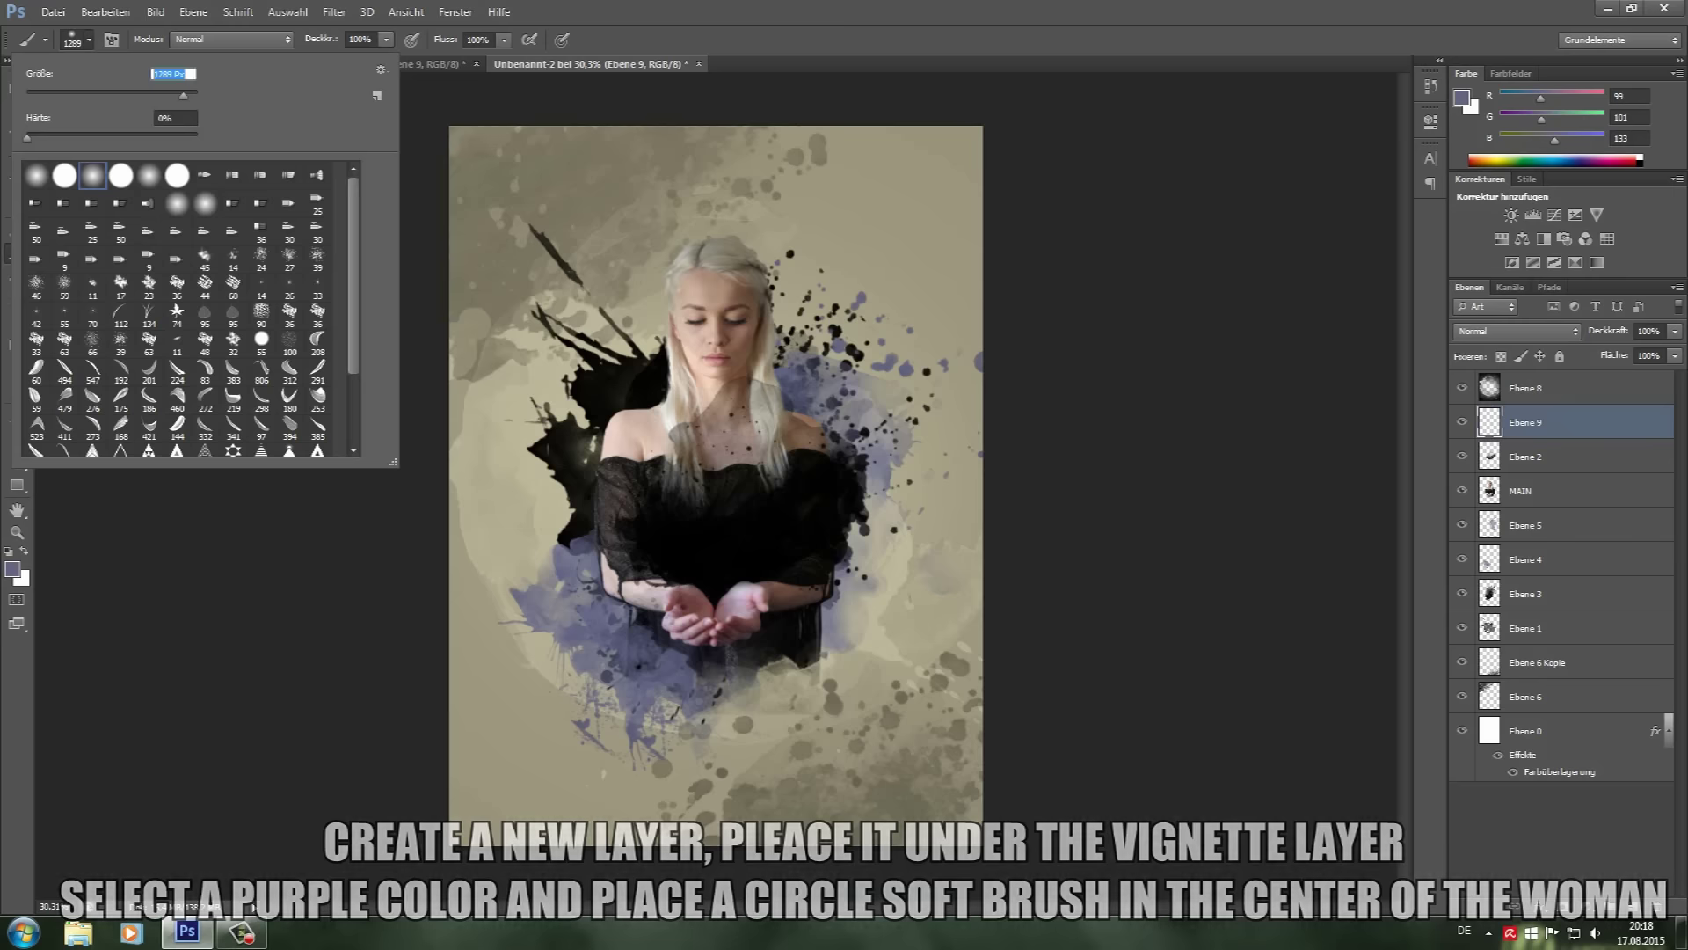
pyautogui.press('Return')
pyautogui.click(717, 514)
pyautogui.click(1514, 330)
pyautogui.click(1486, 475)
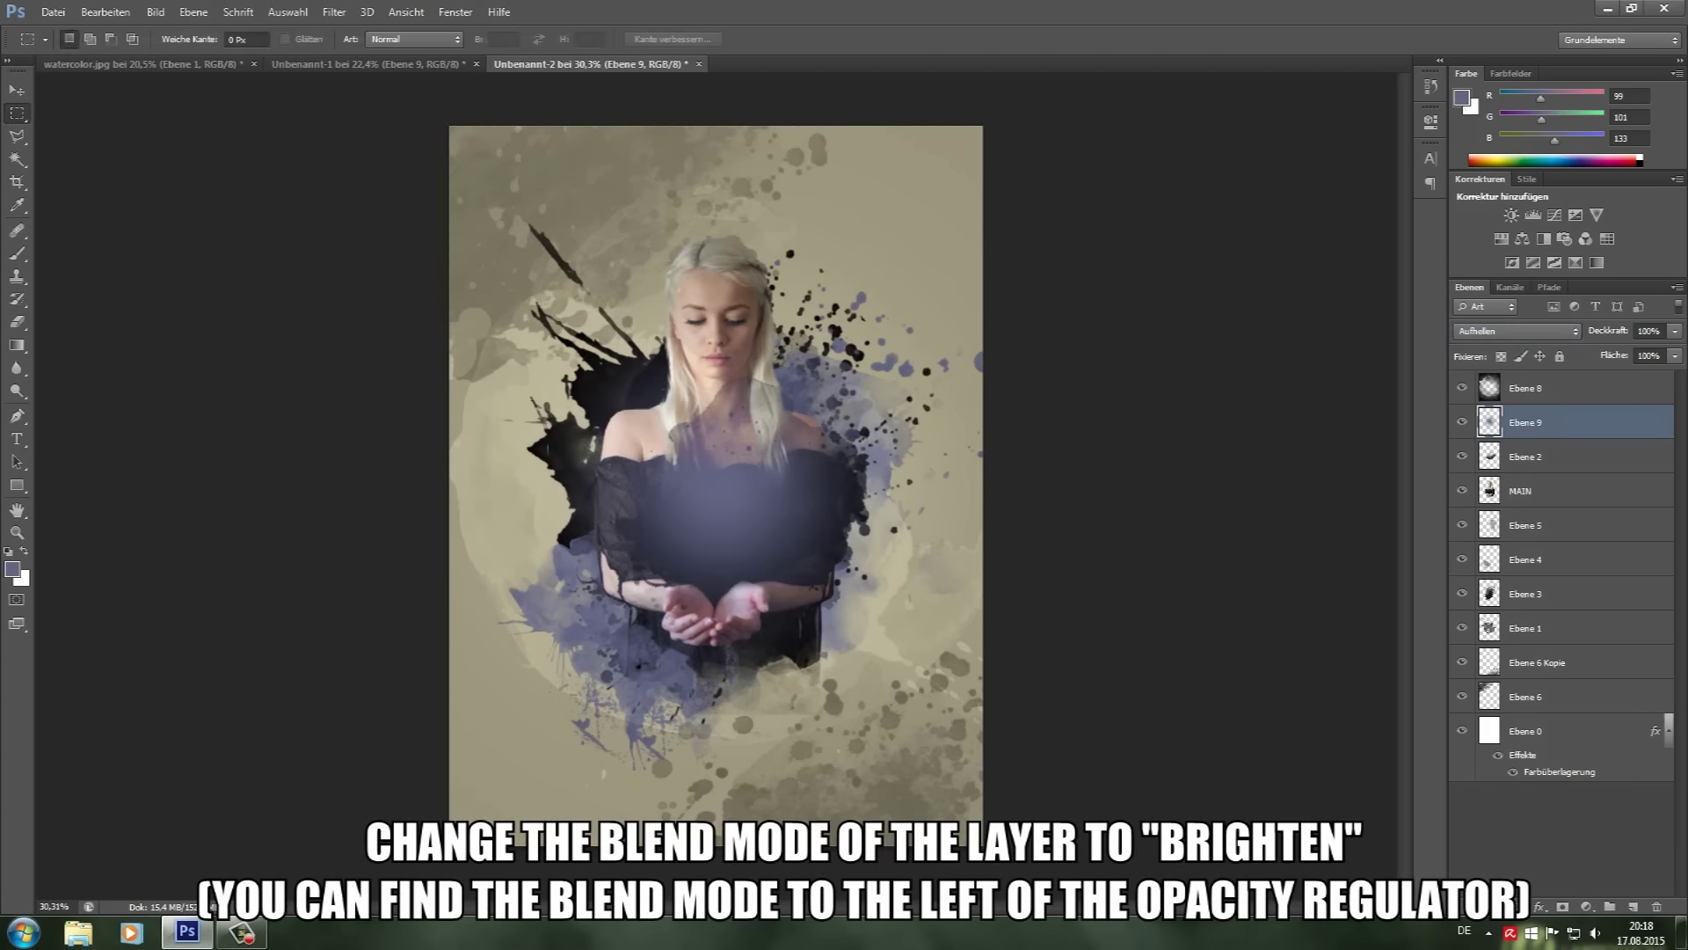
# Step: Add a new layer directly under MAIN and pick a lighter blue foreground colour
pyautogui.hotkey('ctrl', '+')
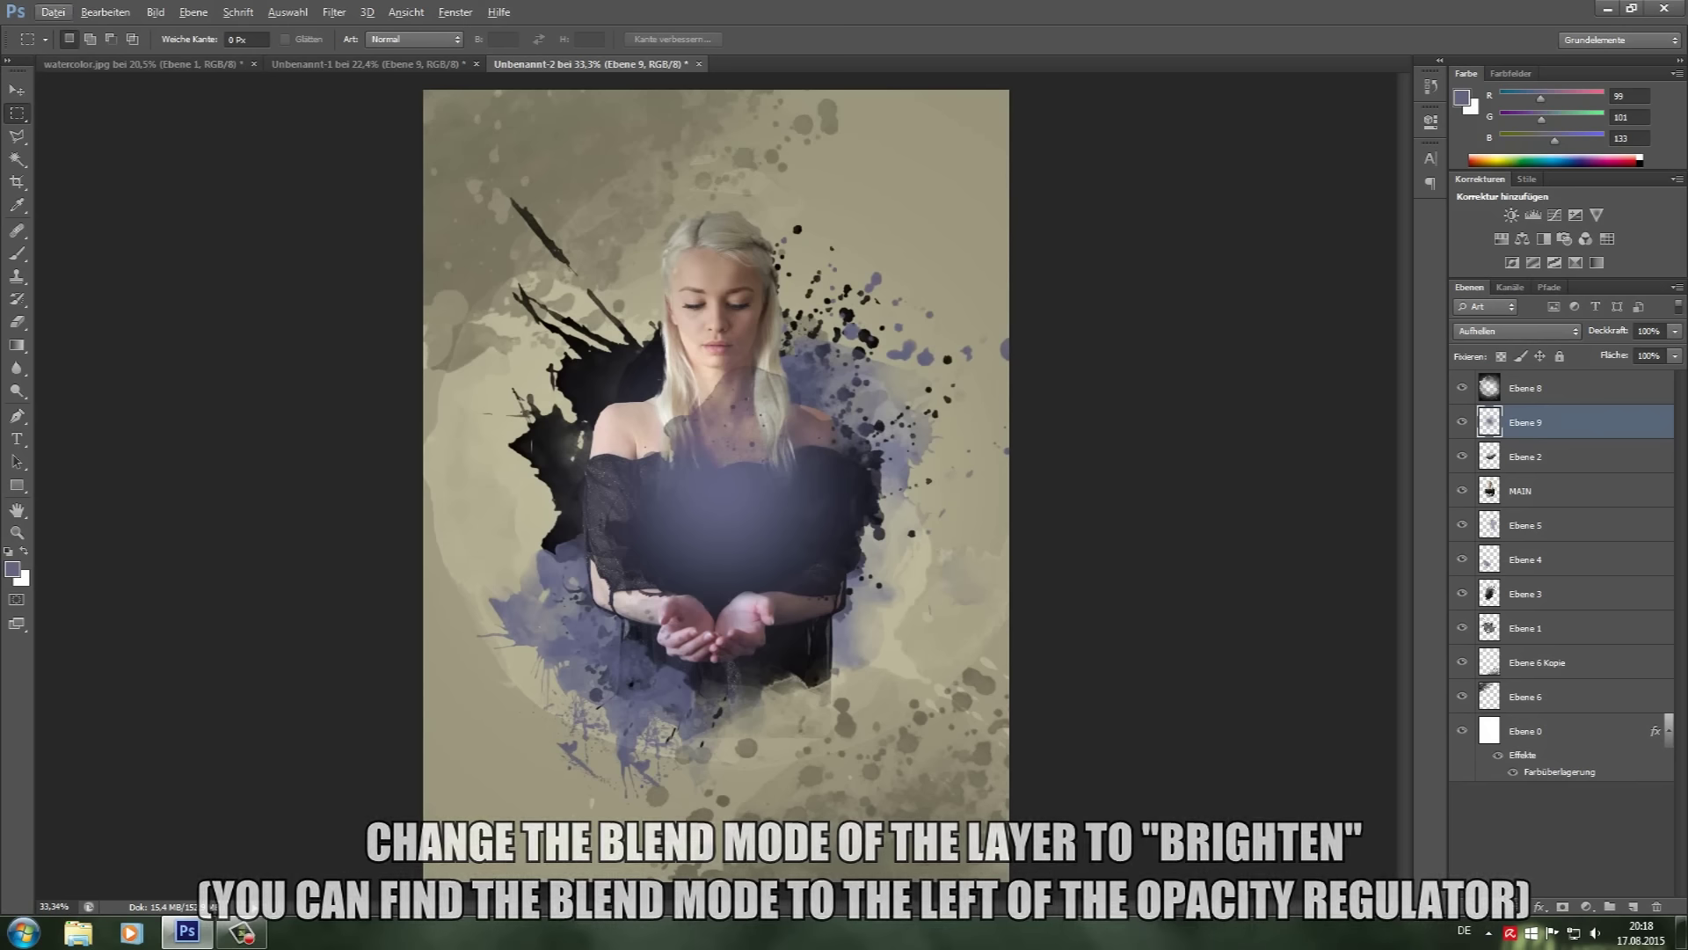
pyautogui.hotkey('alt', '[')
pyautogui.hotkey('ctrl', 'alt', 'shift', 'n')
pyautogui.press('i')
pyautogui.moveTo(1164, 403); pyautogui.dragTo(1164, 415)
pyautogui.press('Return')
pyautogui.press('m')
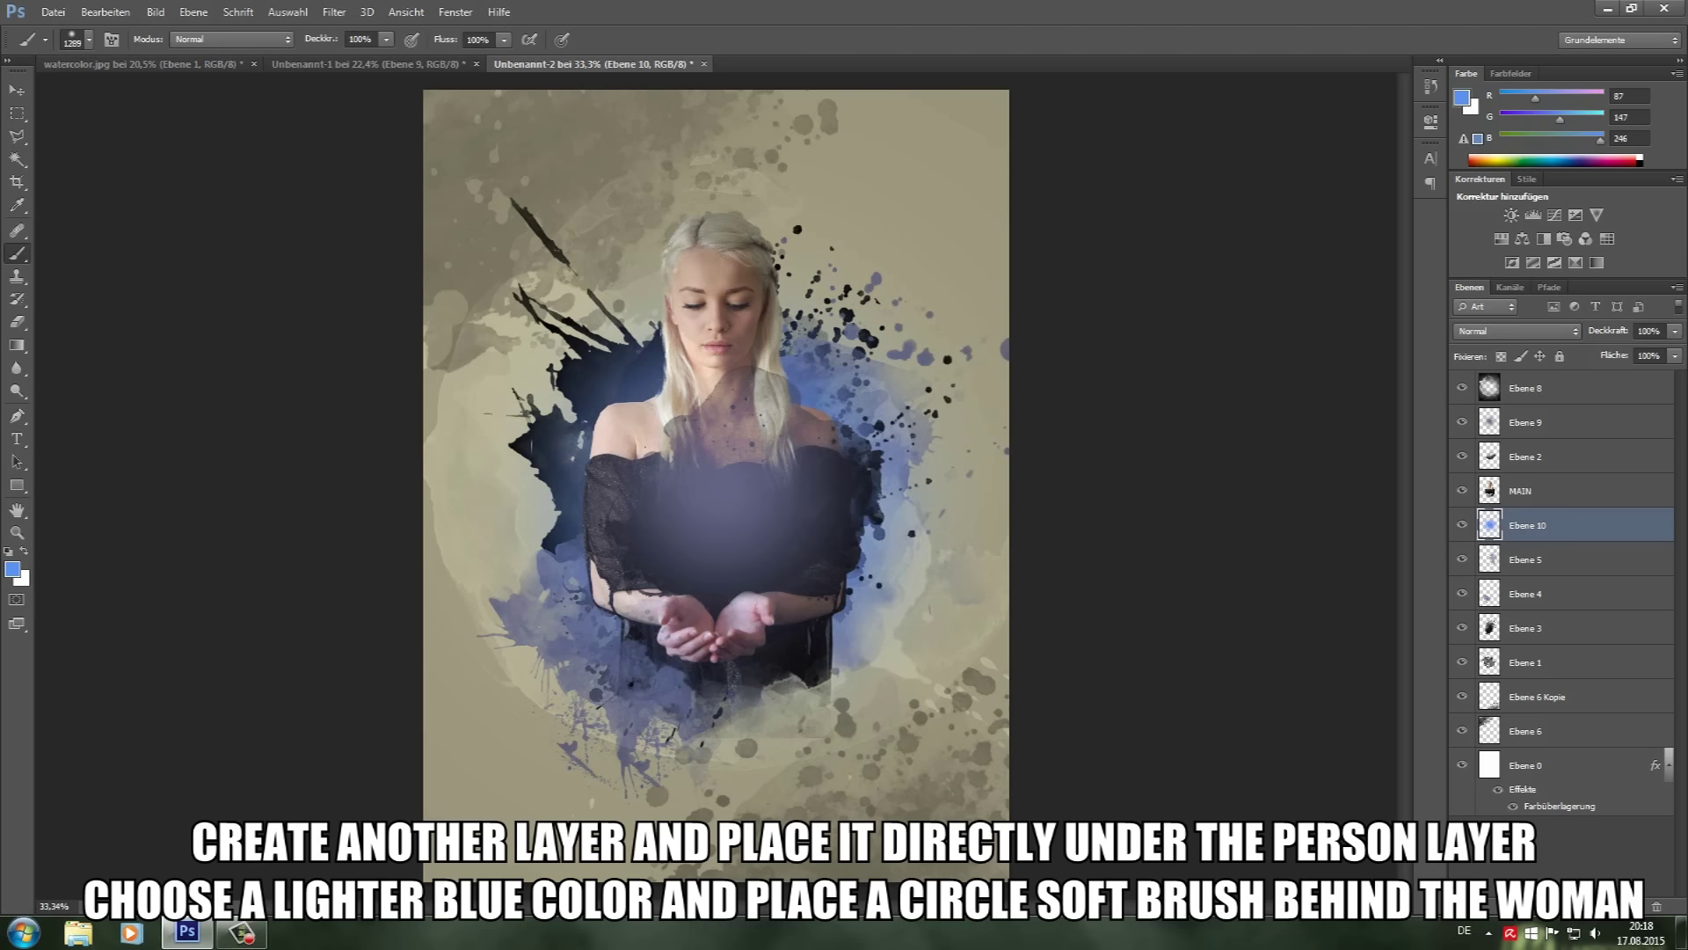
# Step: Set Ebene 10's blue glow to Negativ multiplizieren and nudge it slightly sideways
pyautogui.click(1517, 330)
pyautogui.click(1512, 450)
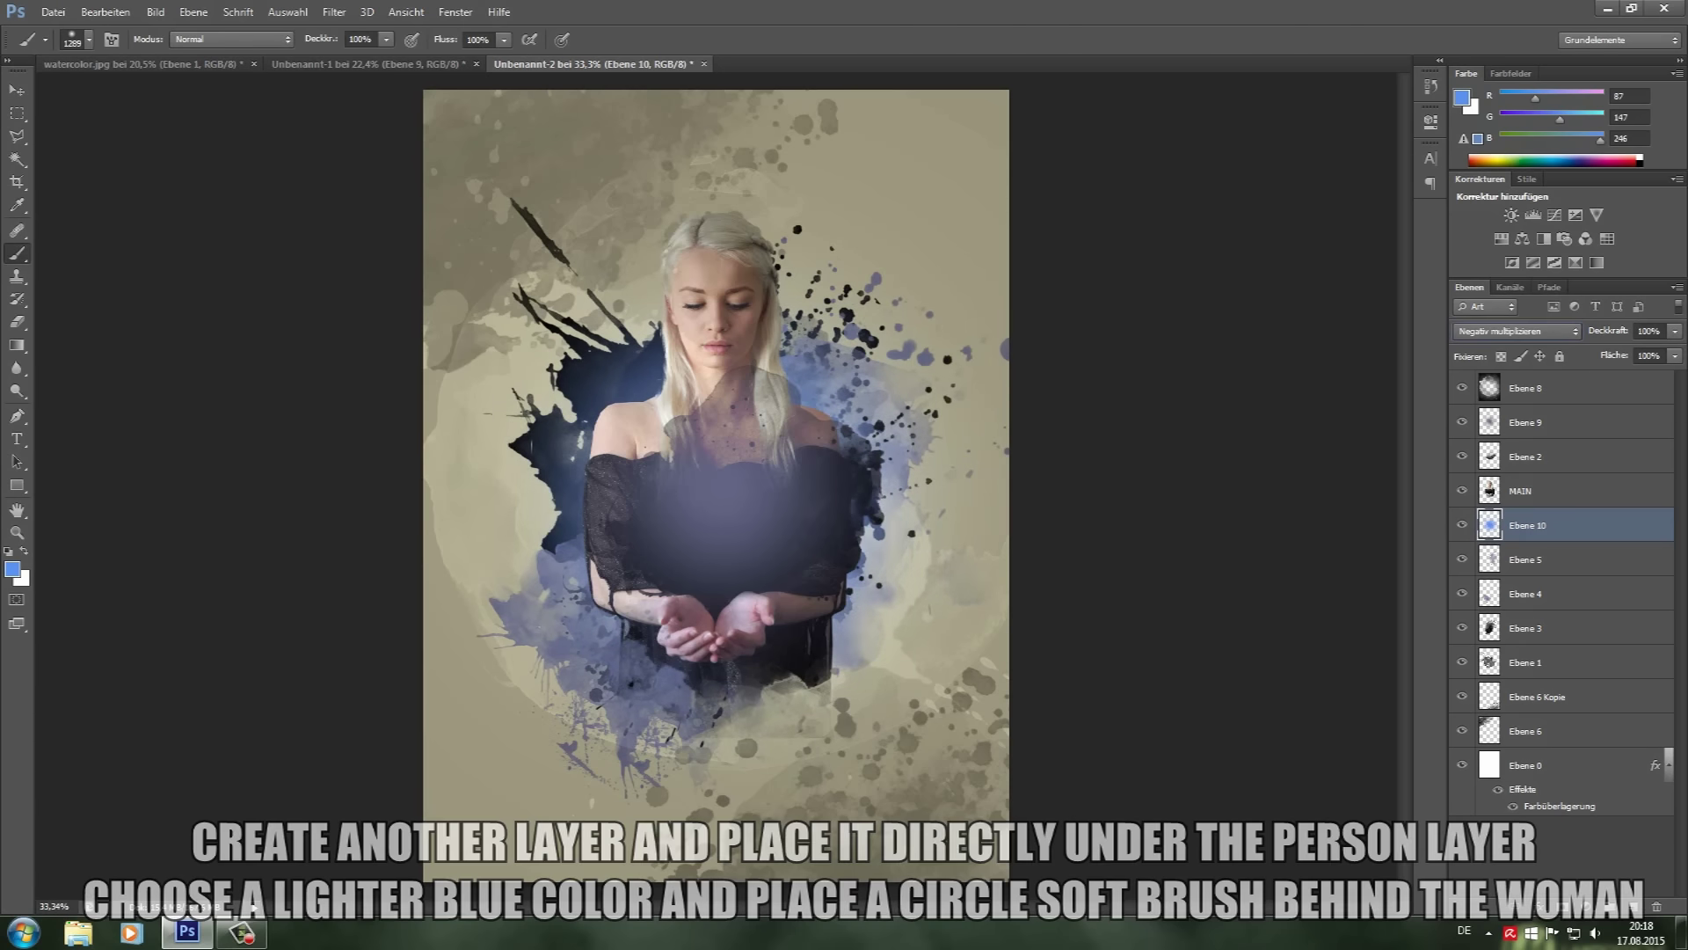
pyautogui.press('v')
pyautogui.scroll(-2, 717, 483)
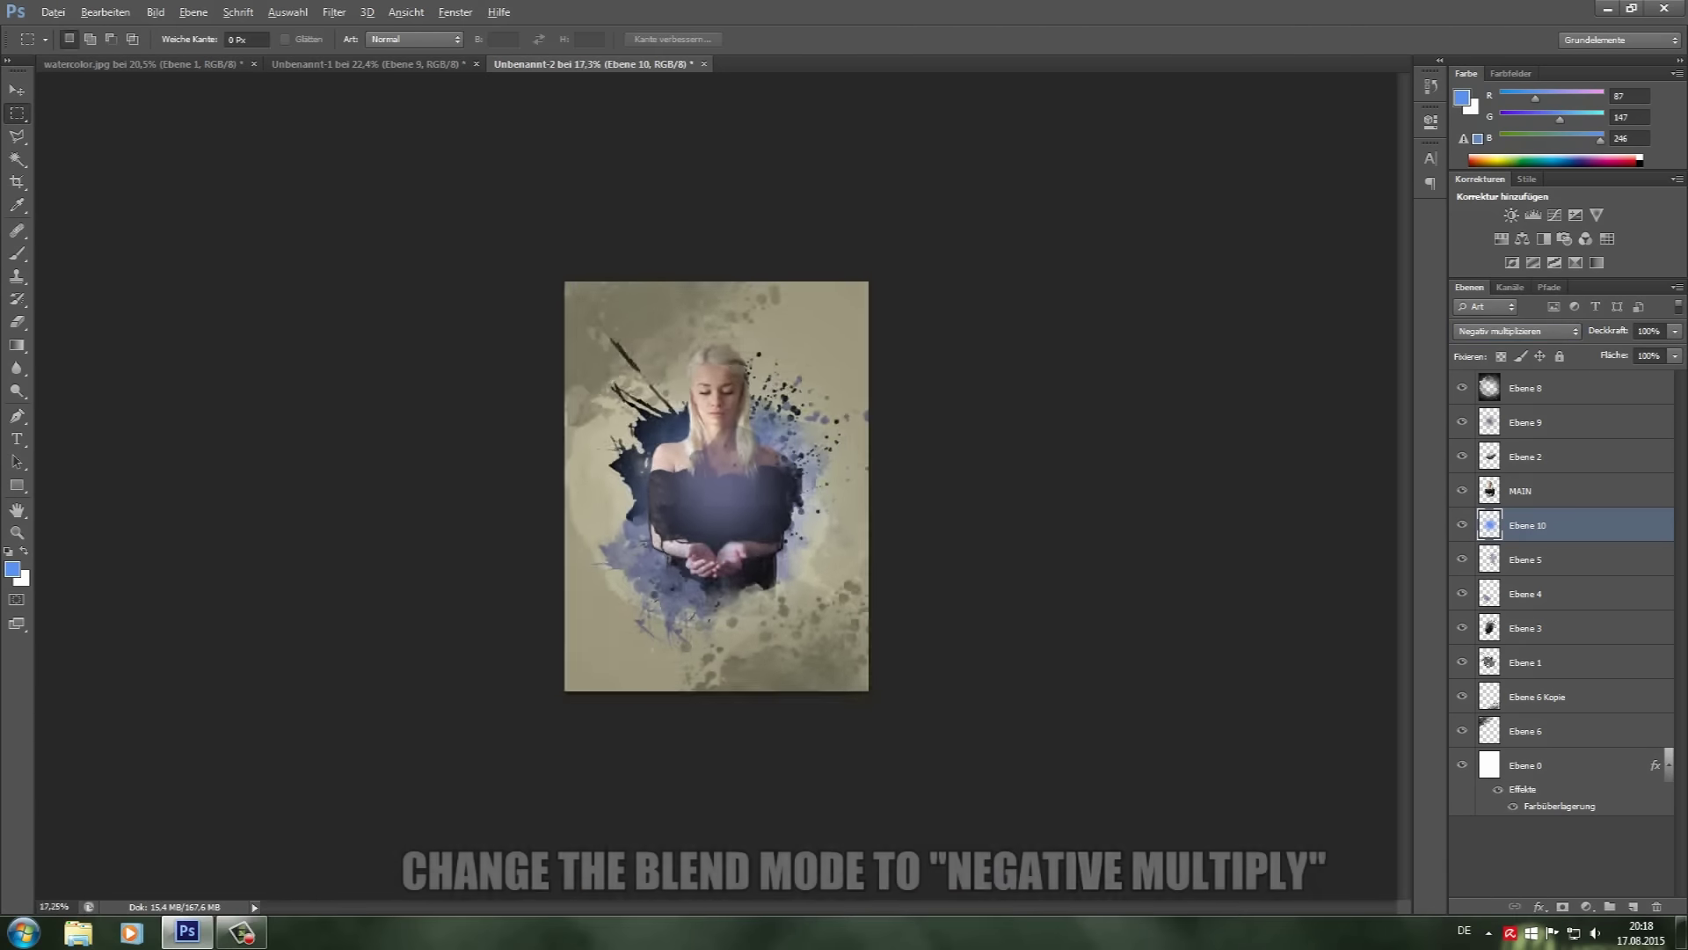
pyautogui.scroll(1, 717, 483)
pyautogui.moveTo(735, 455); pyautogui.dragTo(763, 459)
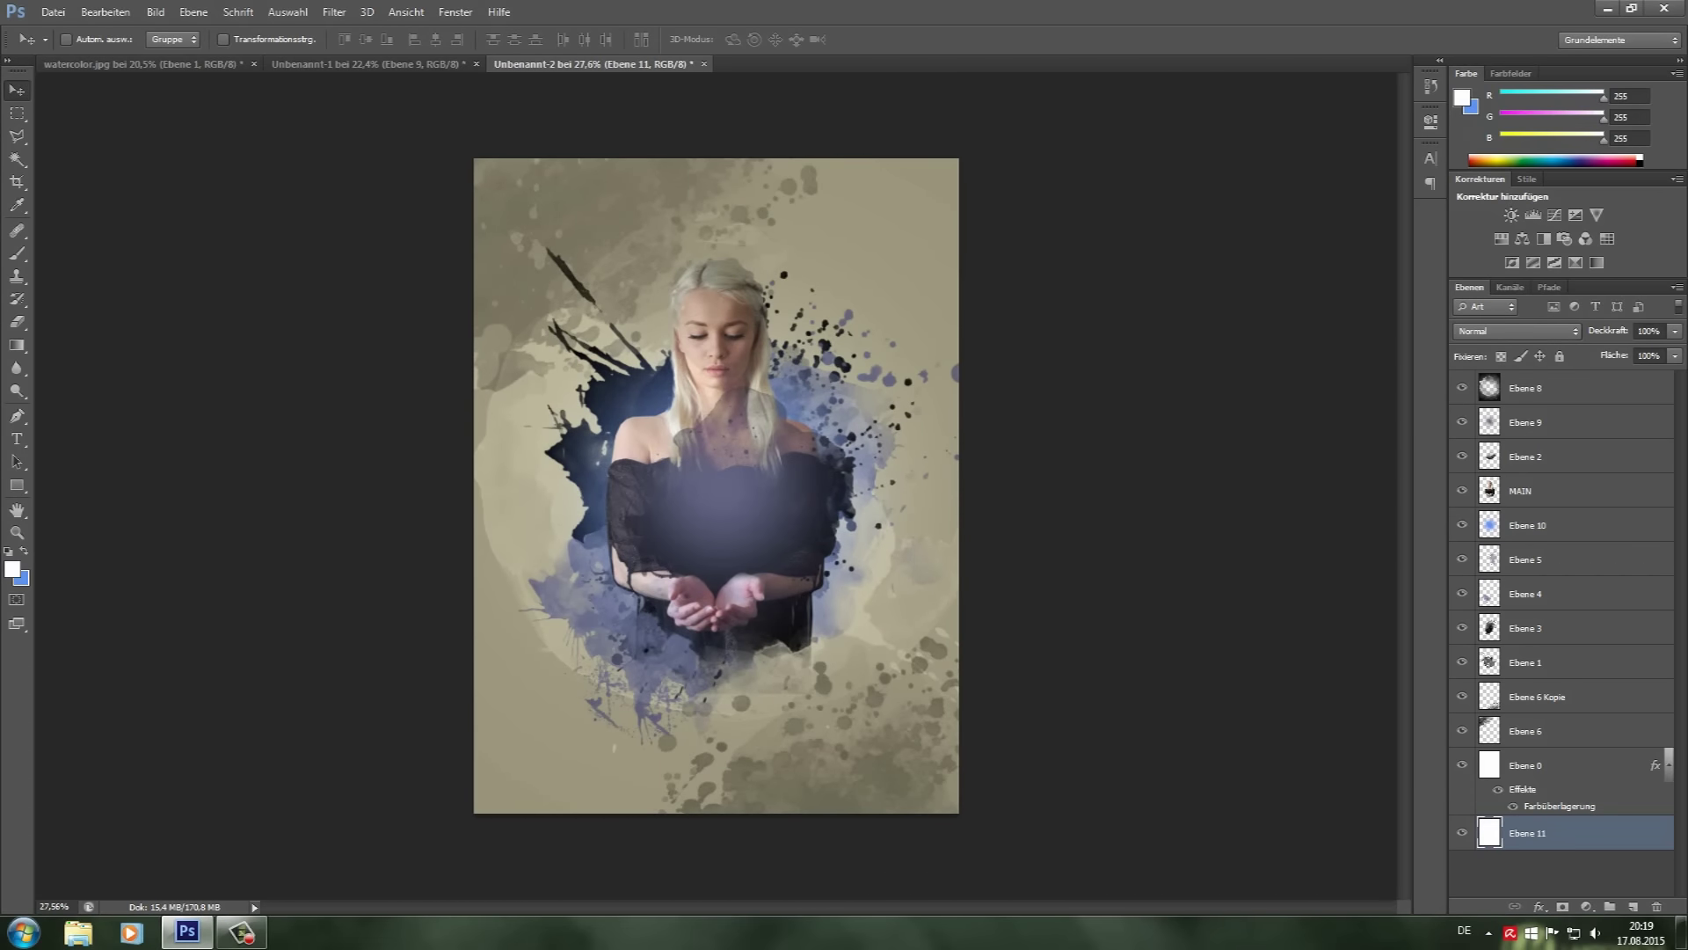
# Step: Fade the Ebene 0 background layer down to 24% opacity
pyautogui.moveTo(1675, 331); pyautogui.dragTo(1627, 350)
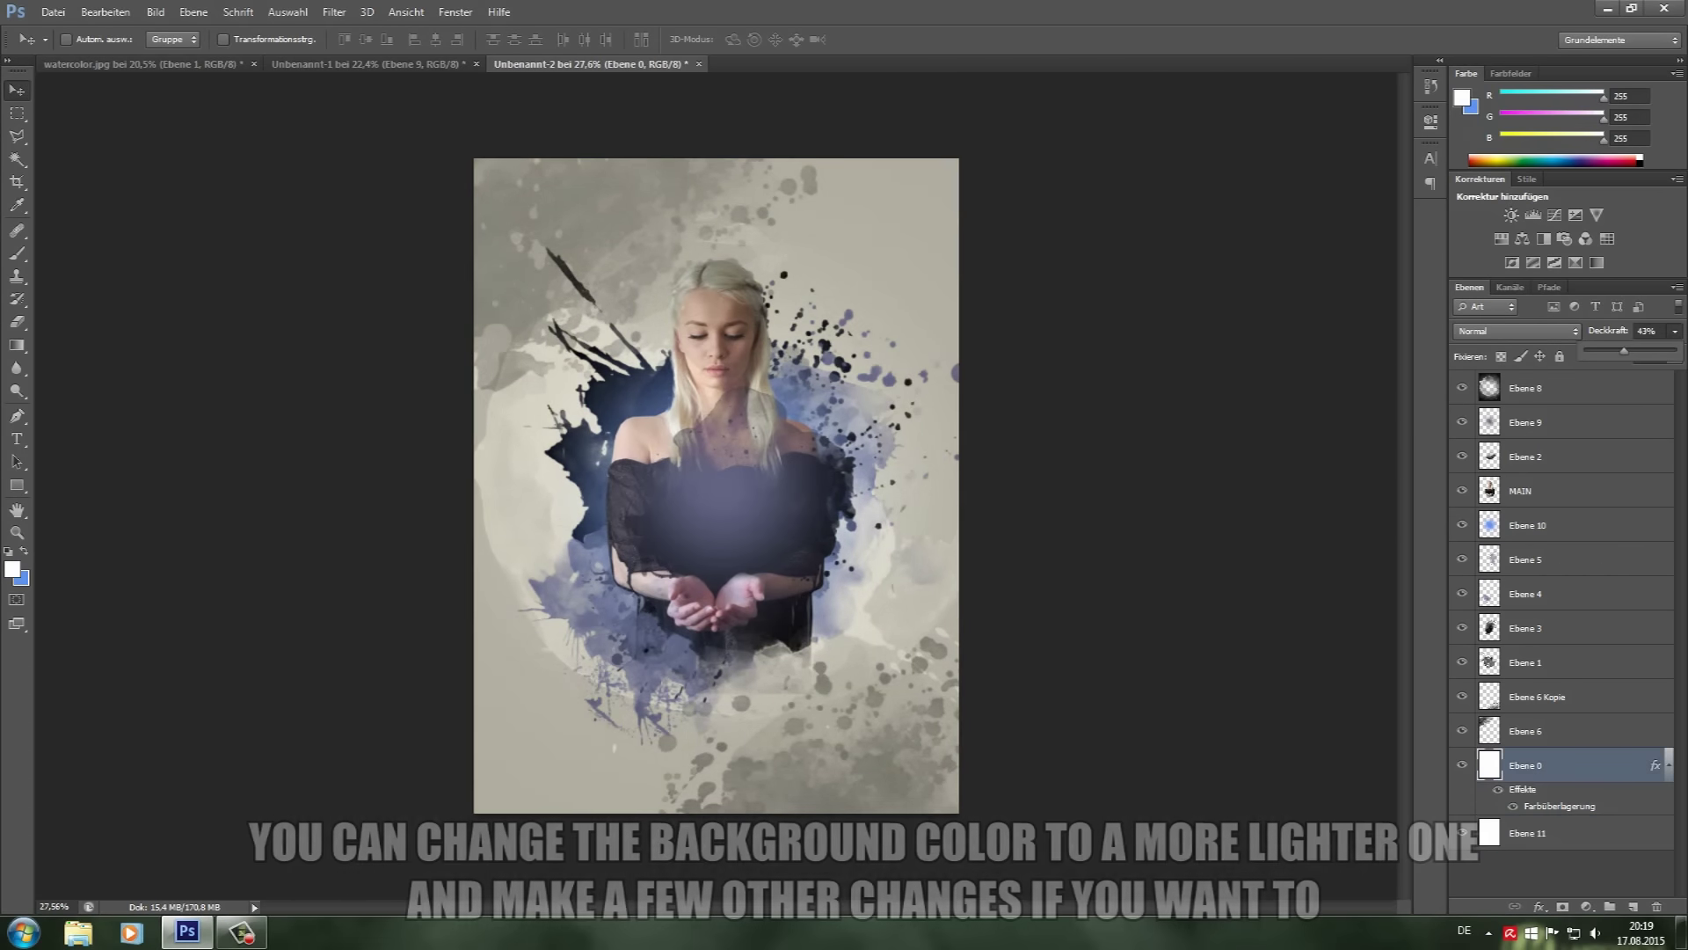
pyautogui.moveTo(1627, 351); pyautogui.dragTo(1607, 351)
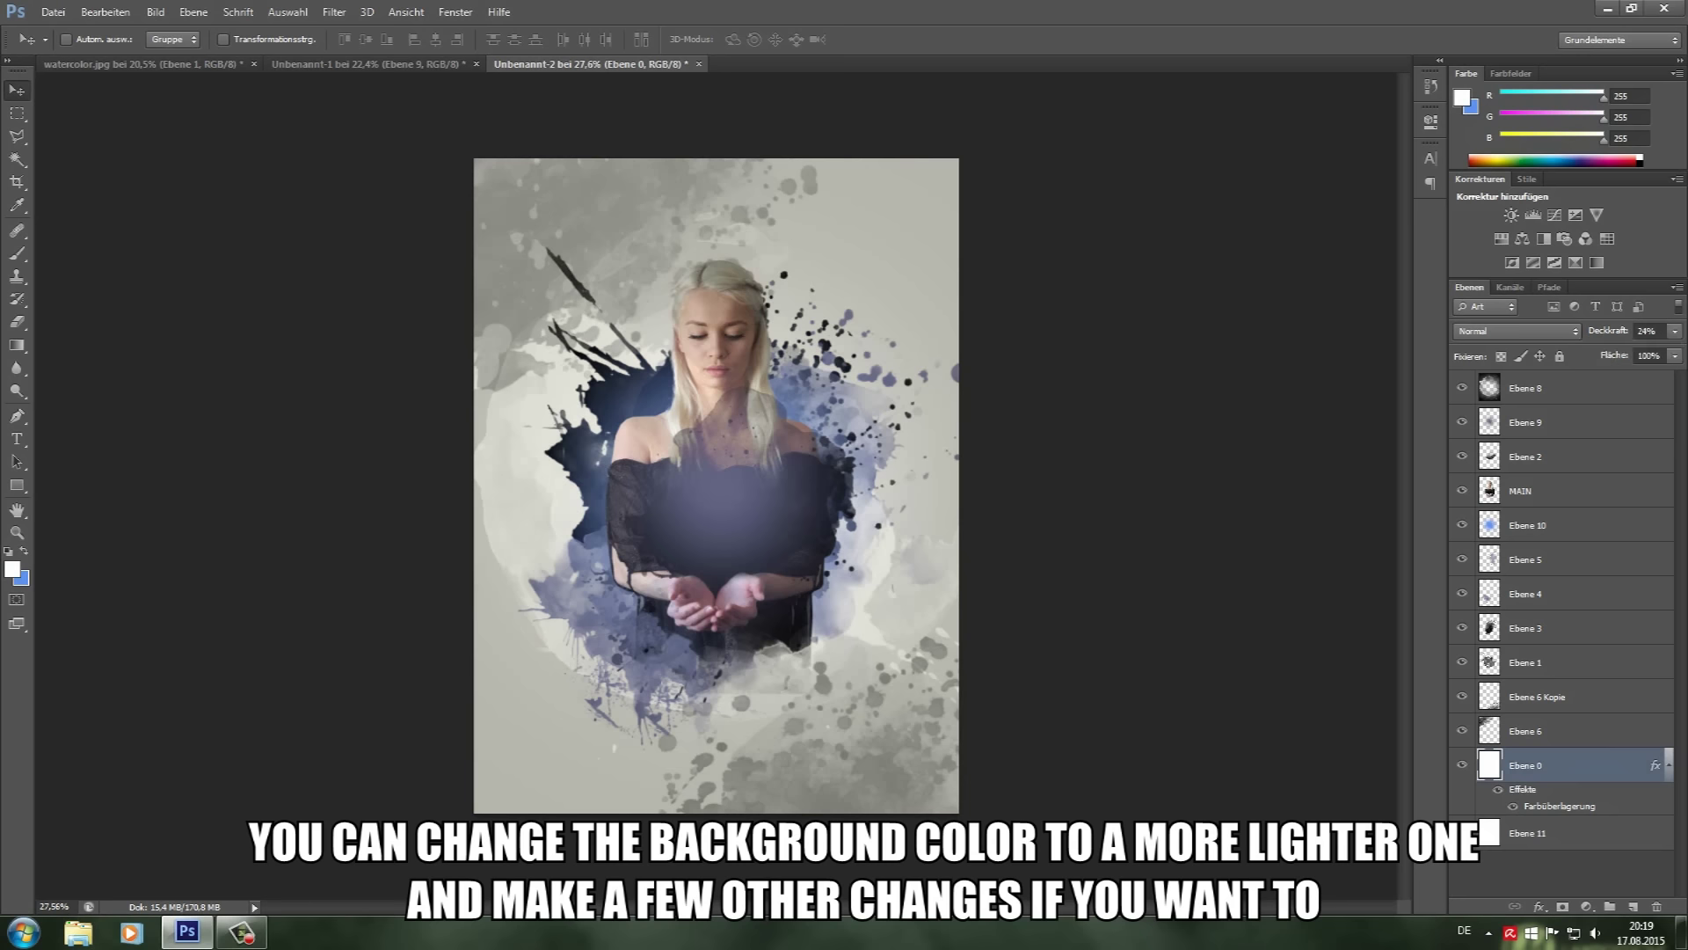
pyautogui.scroll(2, 985, 552)
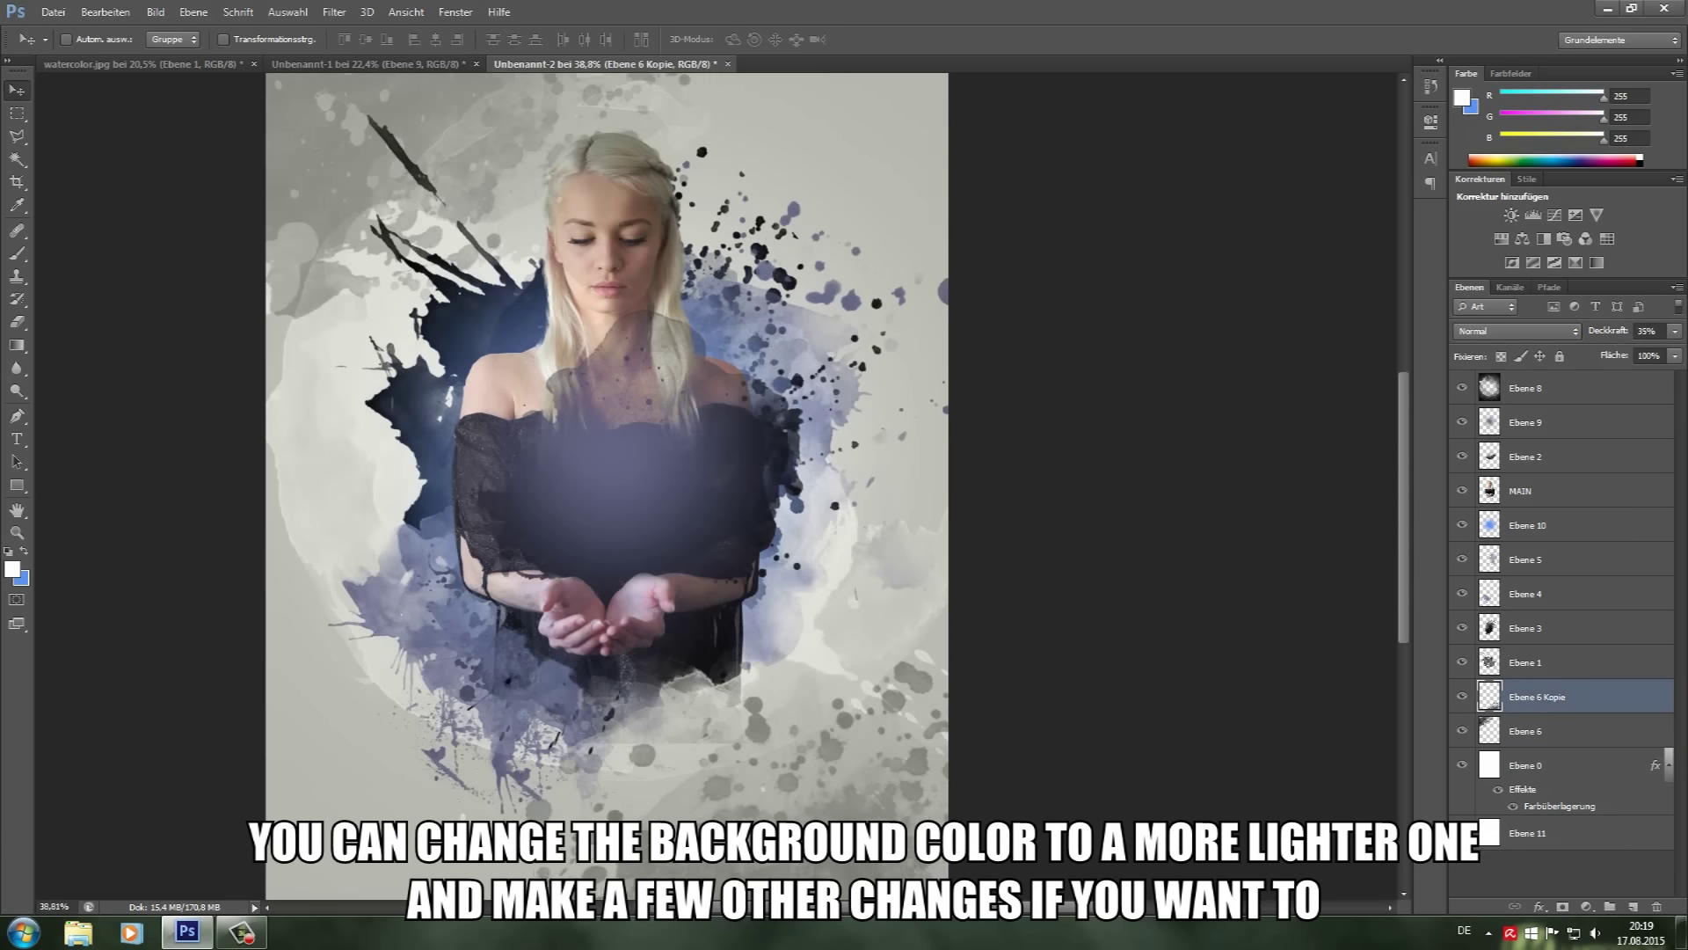
pyautogui.scroll(-2, 985, 552)
# Step: Shift Ebene 6 Kopie left, set it to 14% opacity, and rotate it about 16°
pyautogui.moveTo(981, 558); pyautogui.dragTo(703, 550)
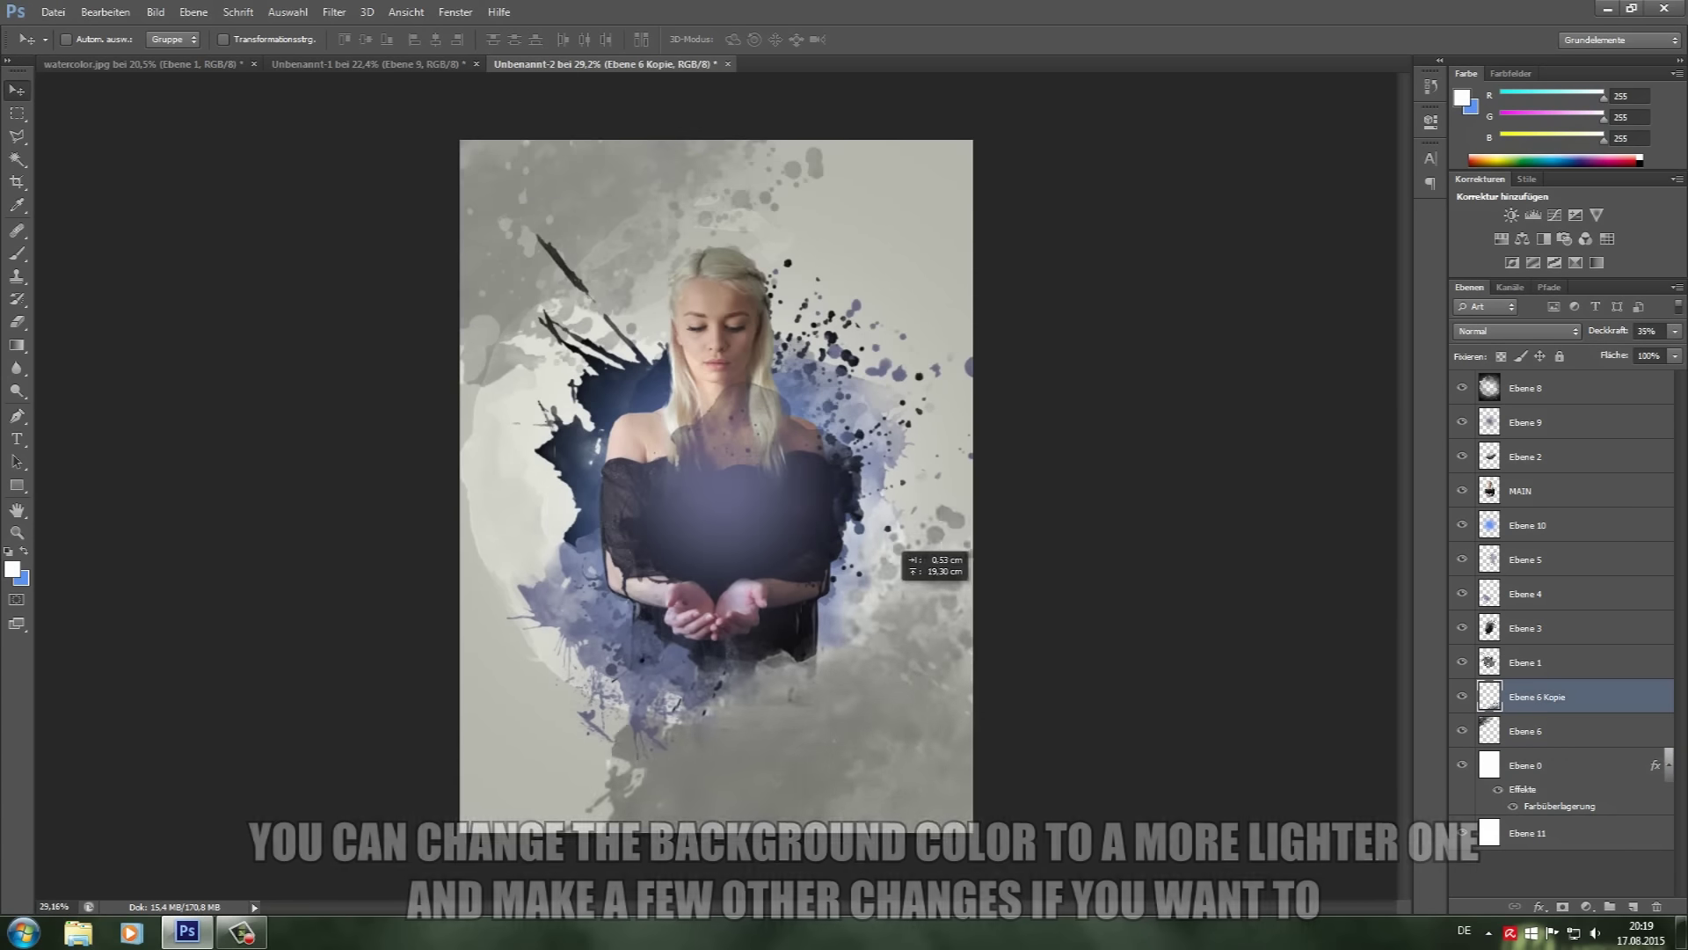
pyautogui.scroll(-3, 717, 528)
pyautogui.scroll(2, 836, 567)
pyautogui.press('1')
pyautogui.press('4')
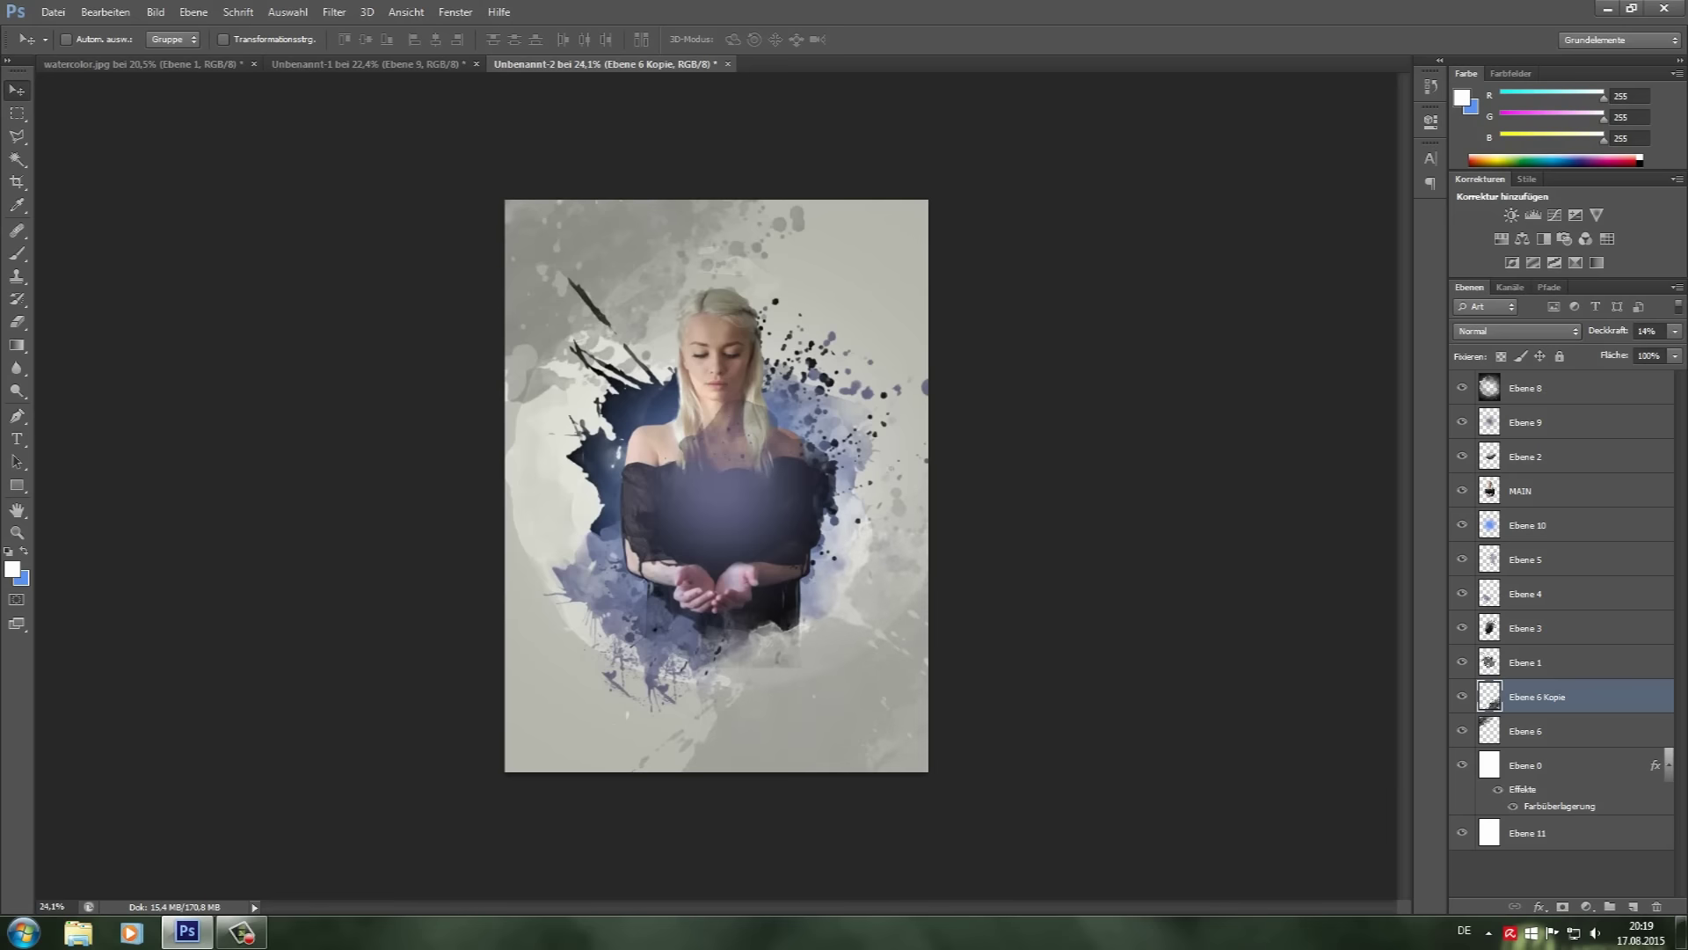
pyautogui.hotkey('ctrl', 't')
pyautogui.moveTo(1055, 546); pyautogui.dragTo(1011, 695)
pyautogui.press('Return')
pyautogui.scroll(1, 785, 774)
# Step: Try rotating the Ebene 6 splatter about 50°, then discard the rotation
pyautogui.hotkey('alt', '[')
pyautogui.scroll(-1, 717, 487)
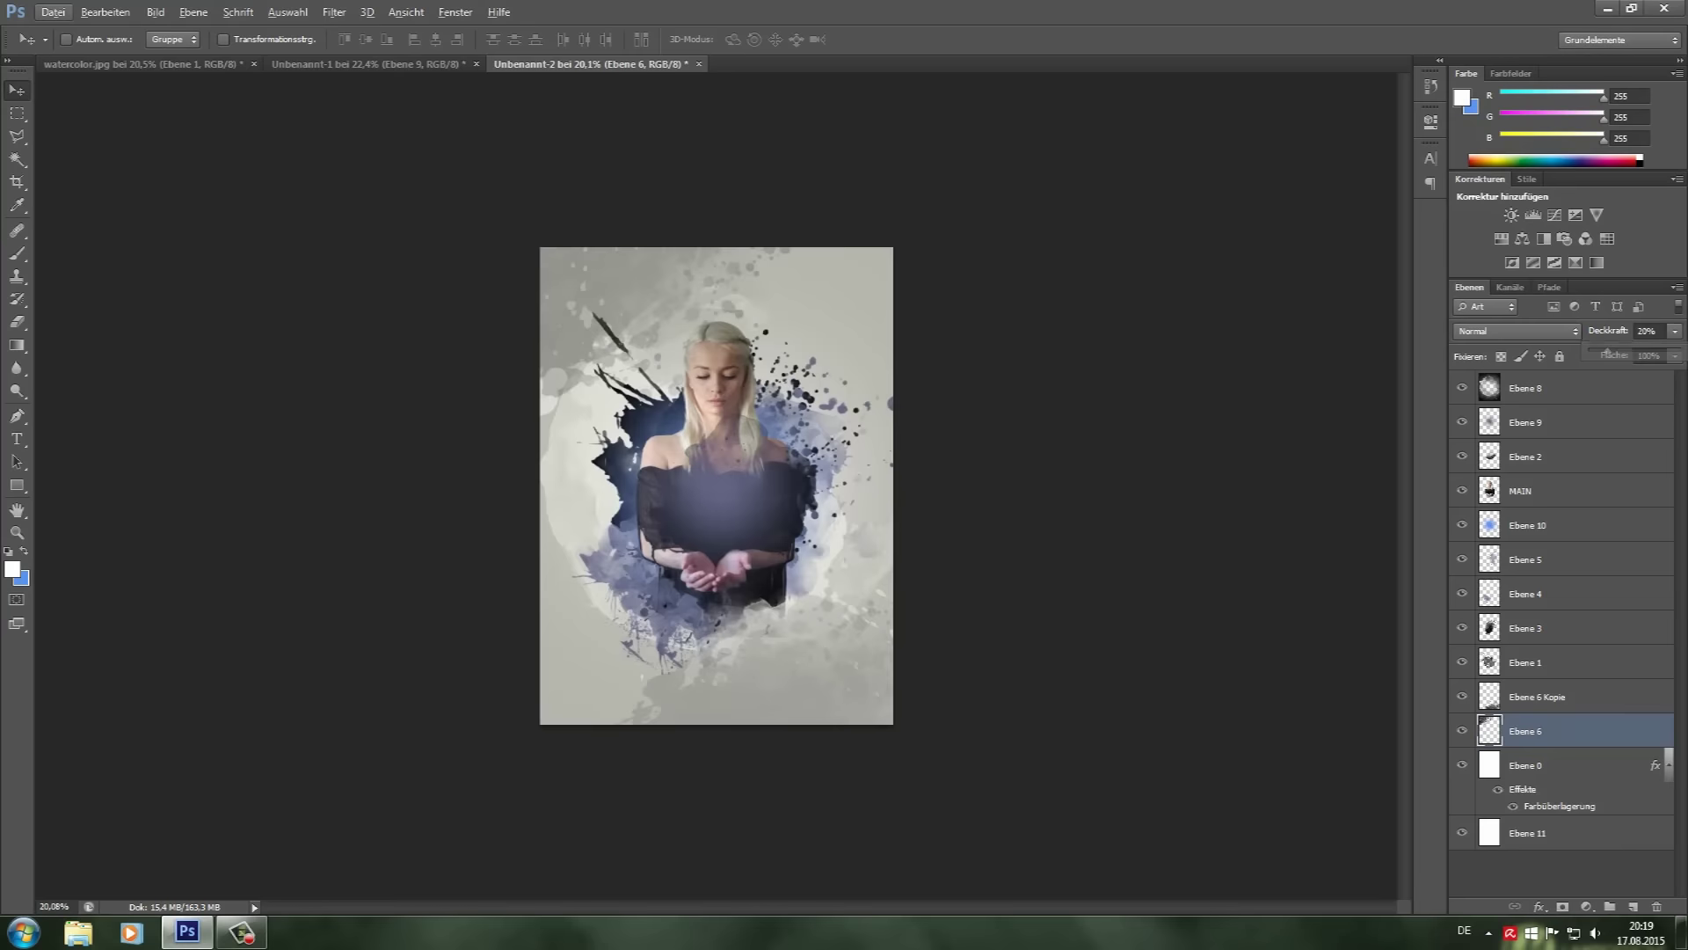
pyautogui.hotkey('ctrl', 't')
pyautogui.moveTo(589, 321); pyautogui.dragTo(835, 527)
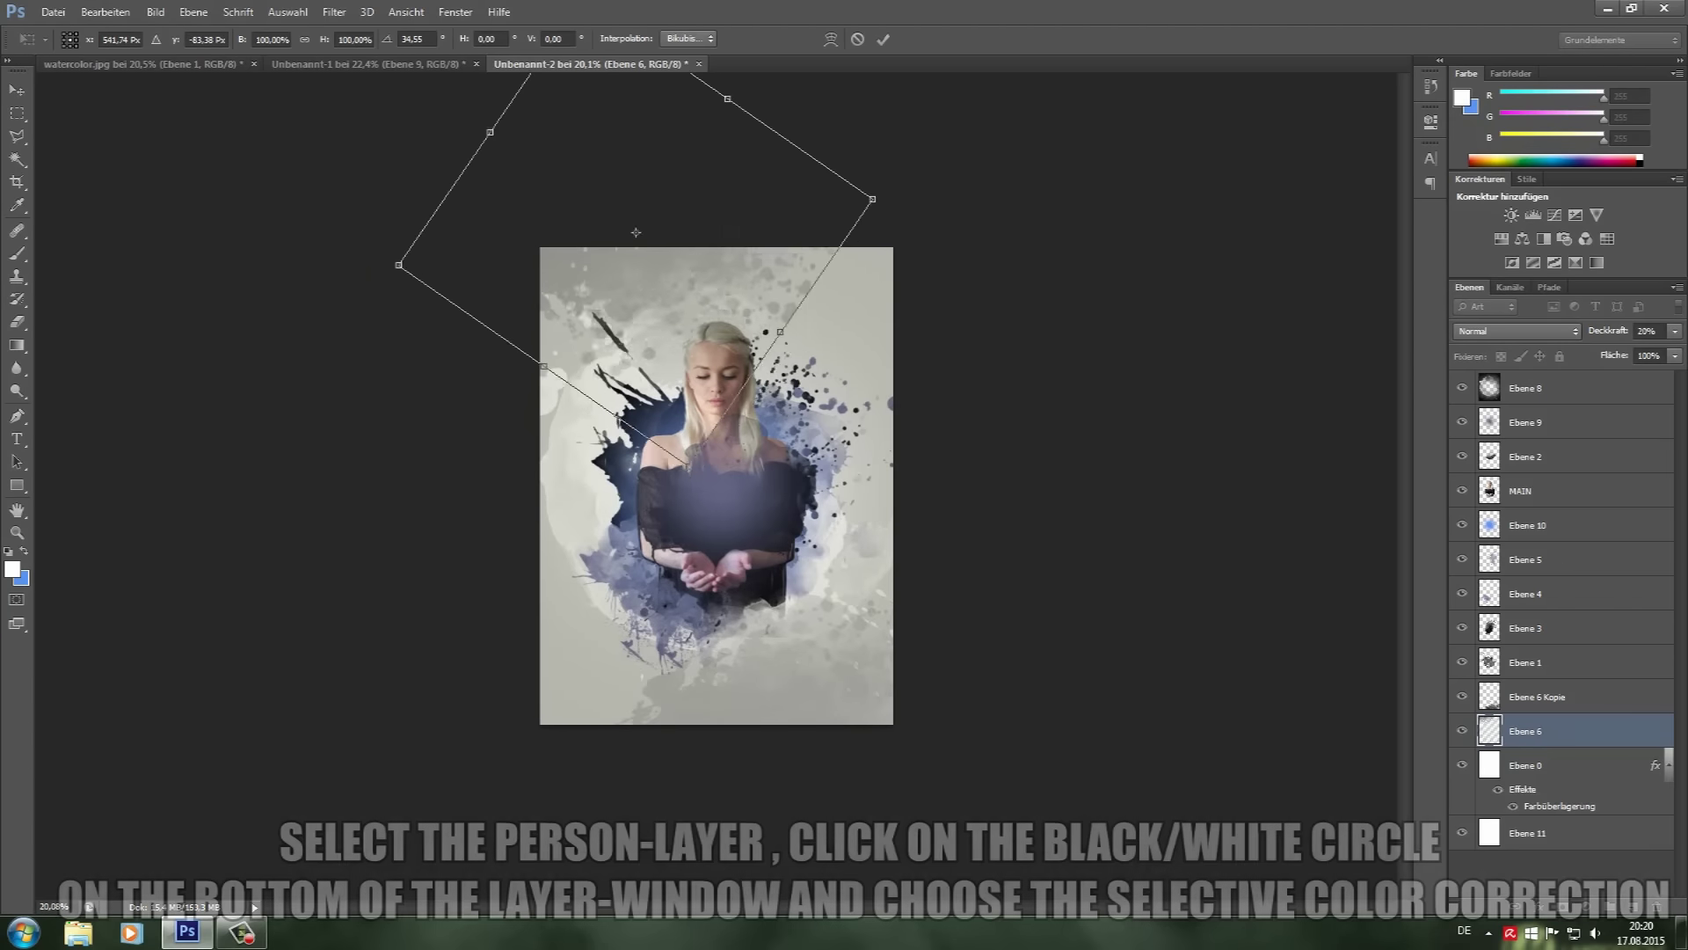
pyautogui.scroll(2, 717, 486)
pyautogui.press('m')
pyautogui.click(1018, 343)
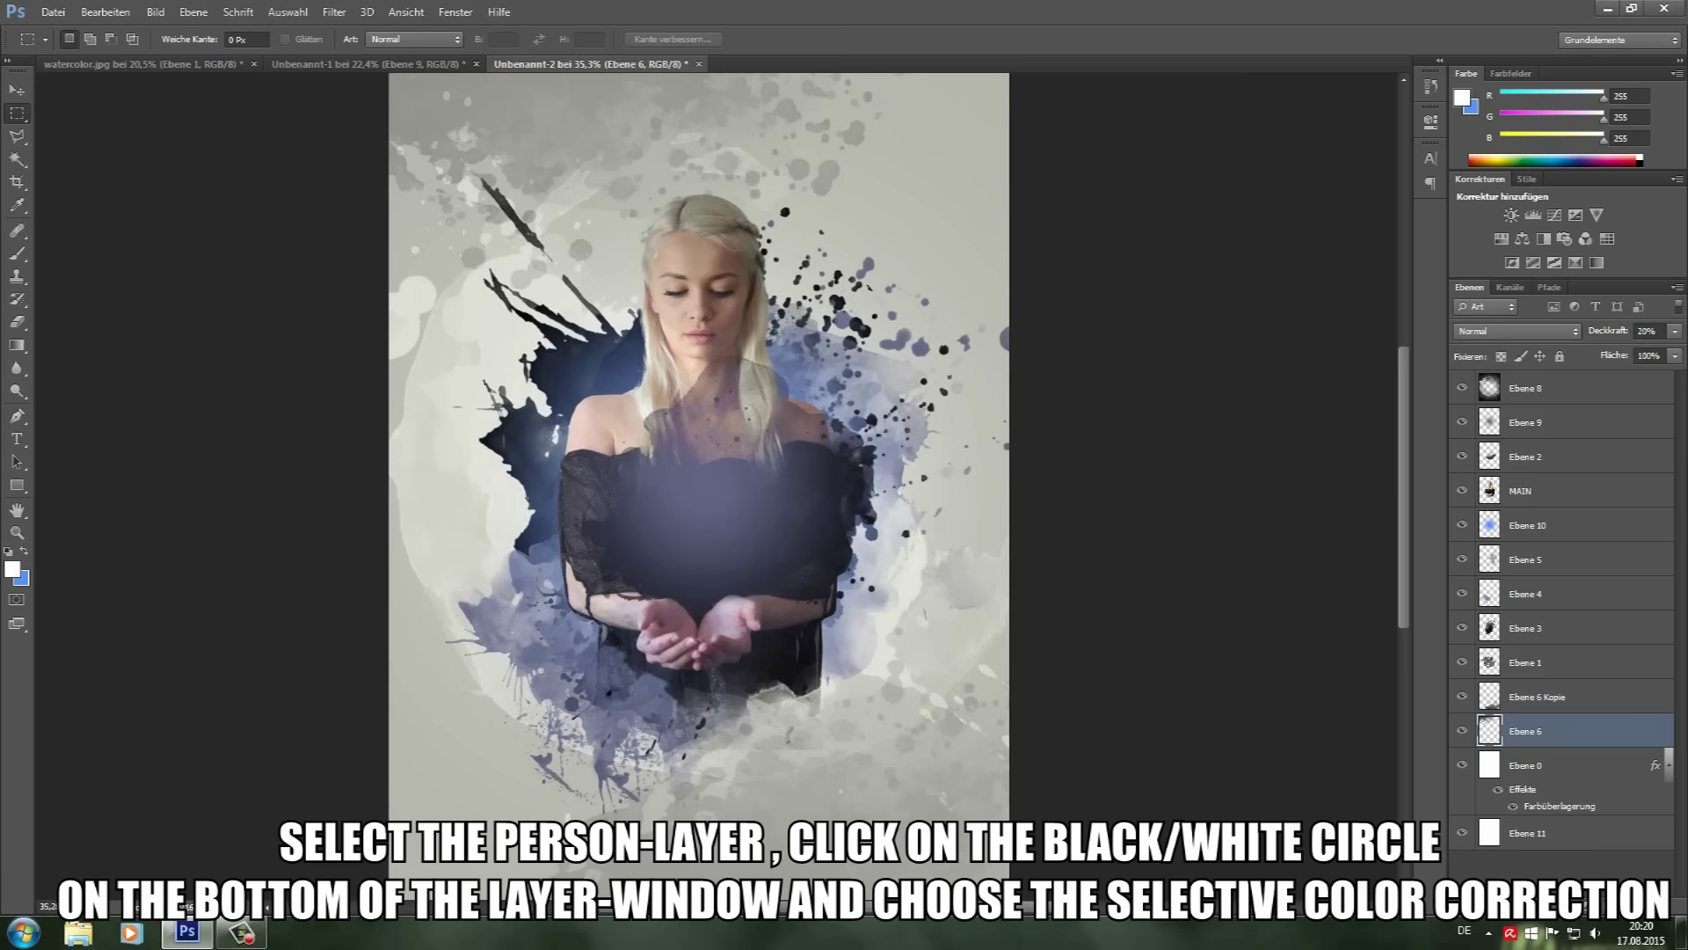
# Step: Add a Selektive Farbkorrektur layer clipped to MAIN, raising Cyan in the Grautöne range
pyautogui.click(1530, 490)
pyautogui.click(1579, 906)
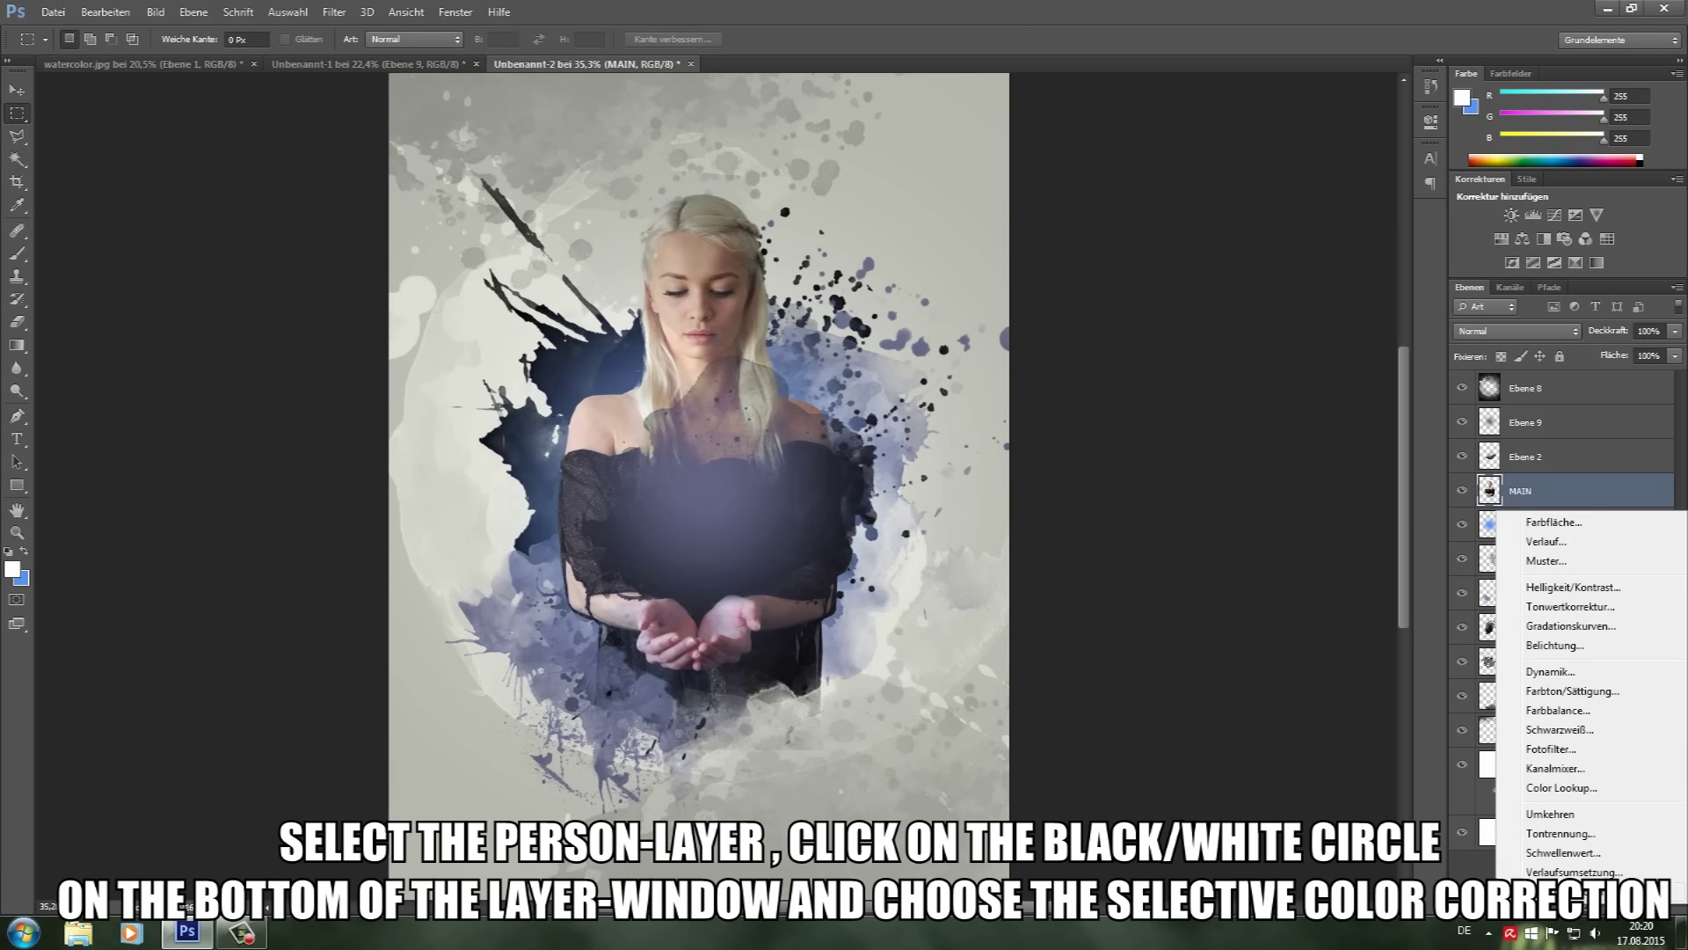
pyautogui.click(1548, 835)
pyautogui.rightClick(1583, 490)
pyautogui.click(1495, 463)
pyautogui.click(1299, 187)
pyautogui.click(1258, 303)
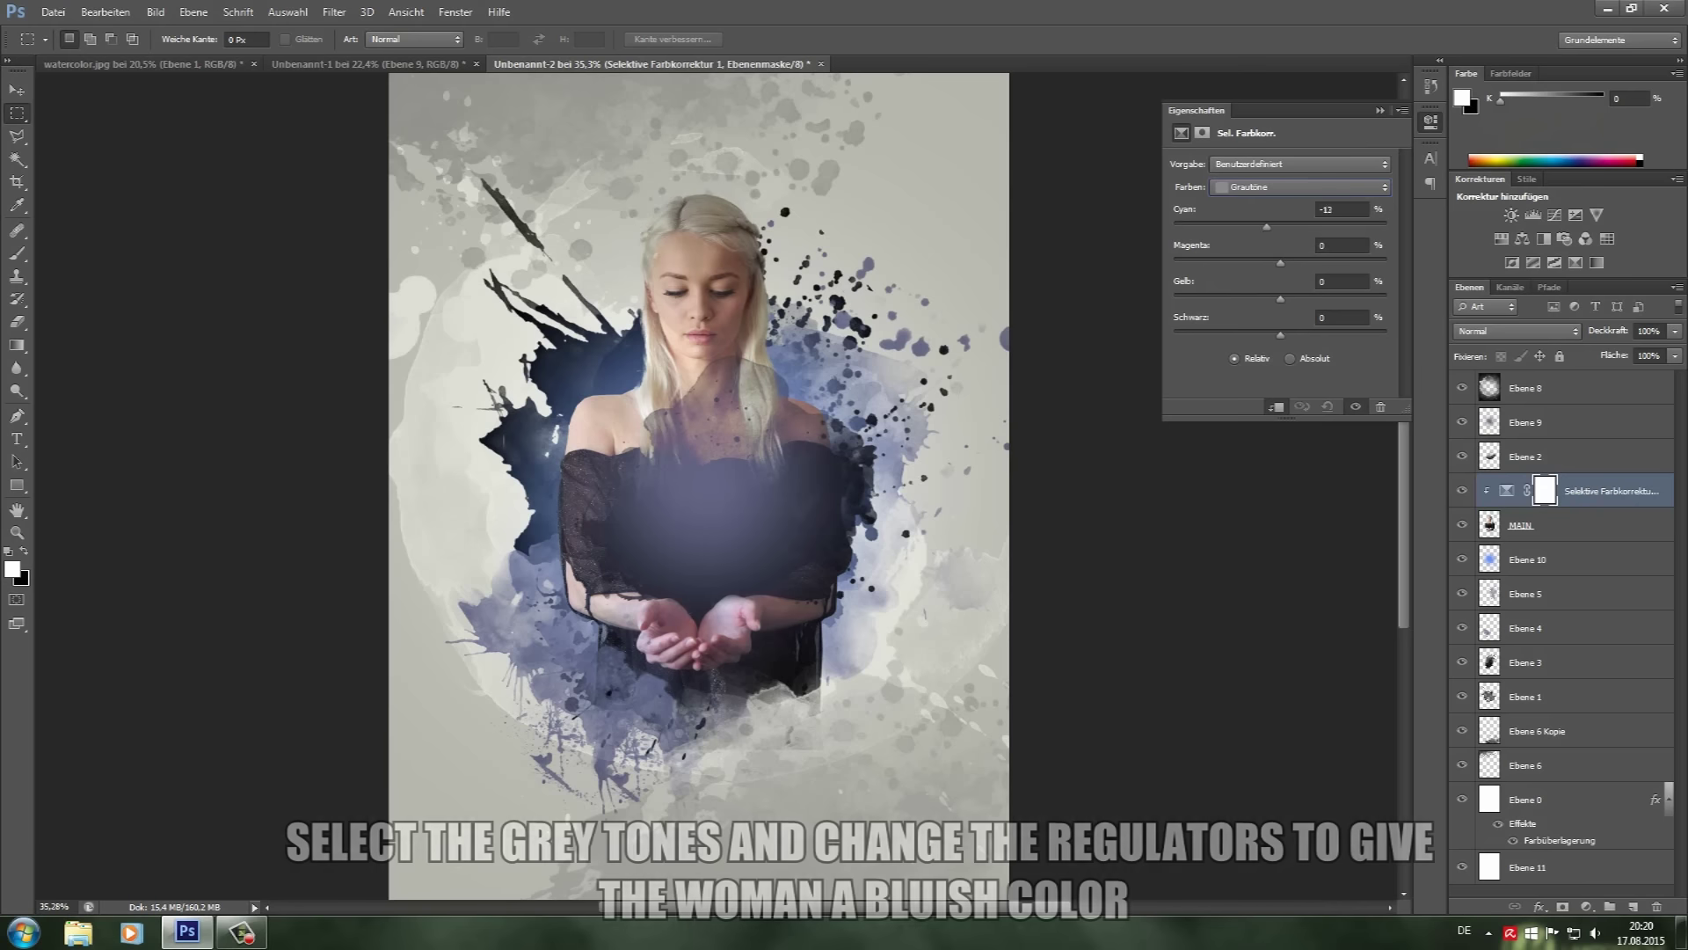
pyautogui.moveTo(1302, 226); pyautogui.dragTo(1312, 226)
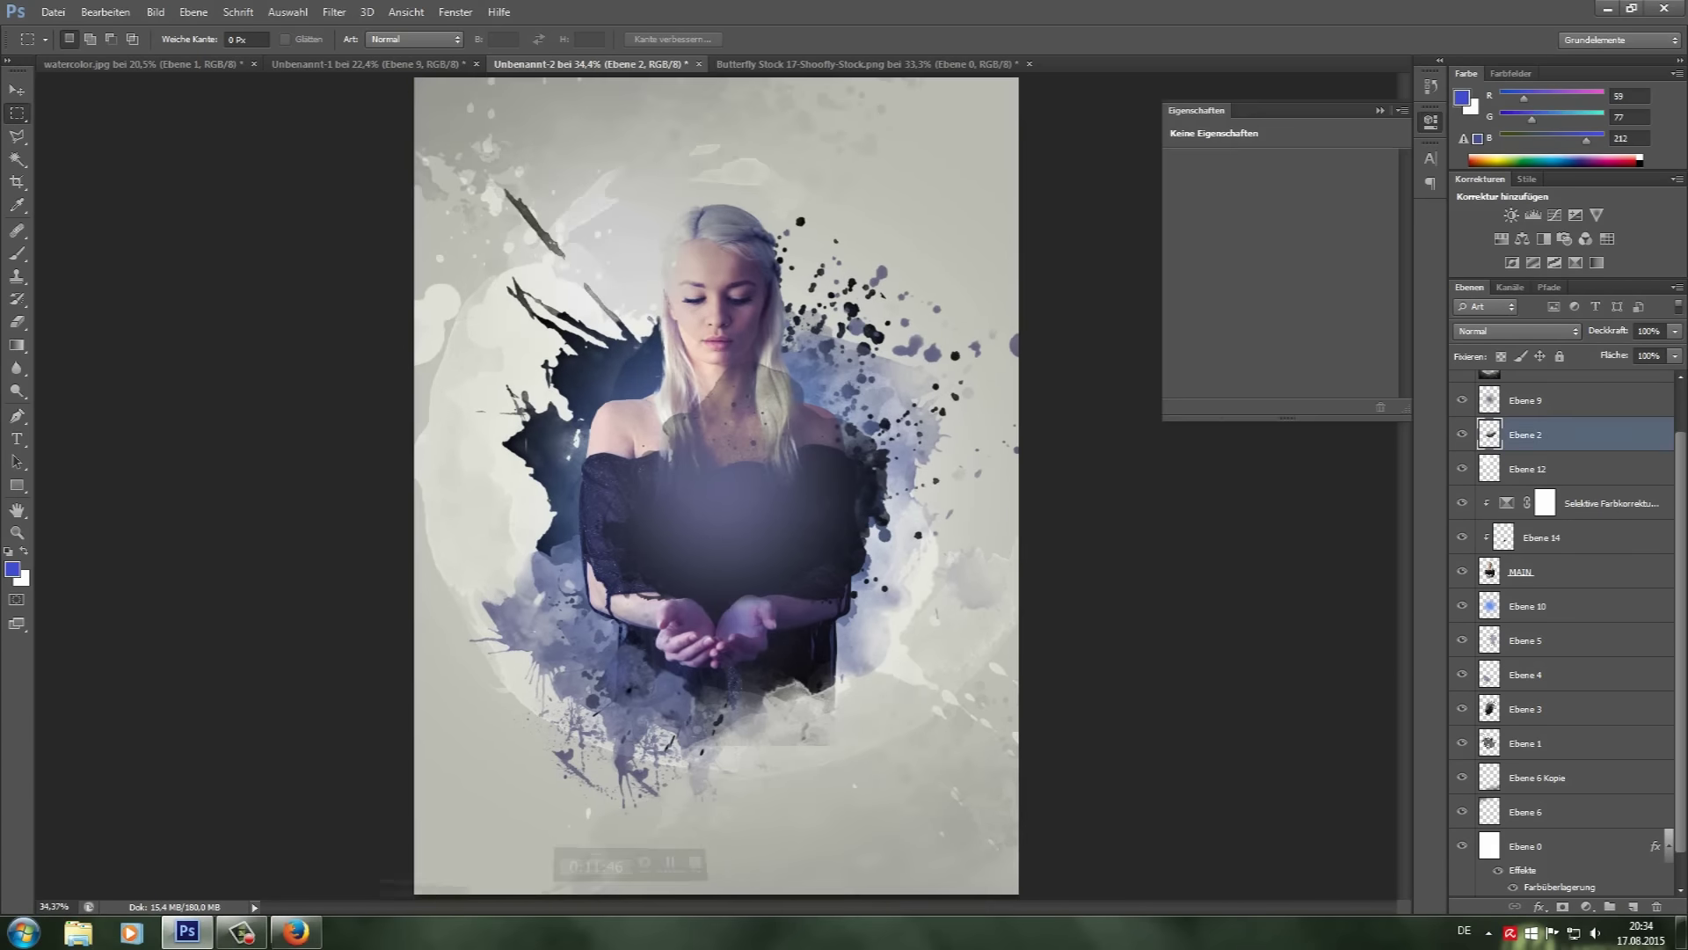
pyautogui.scroll(2, 787, 633)
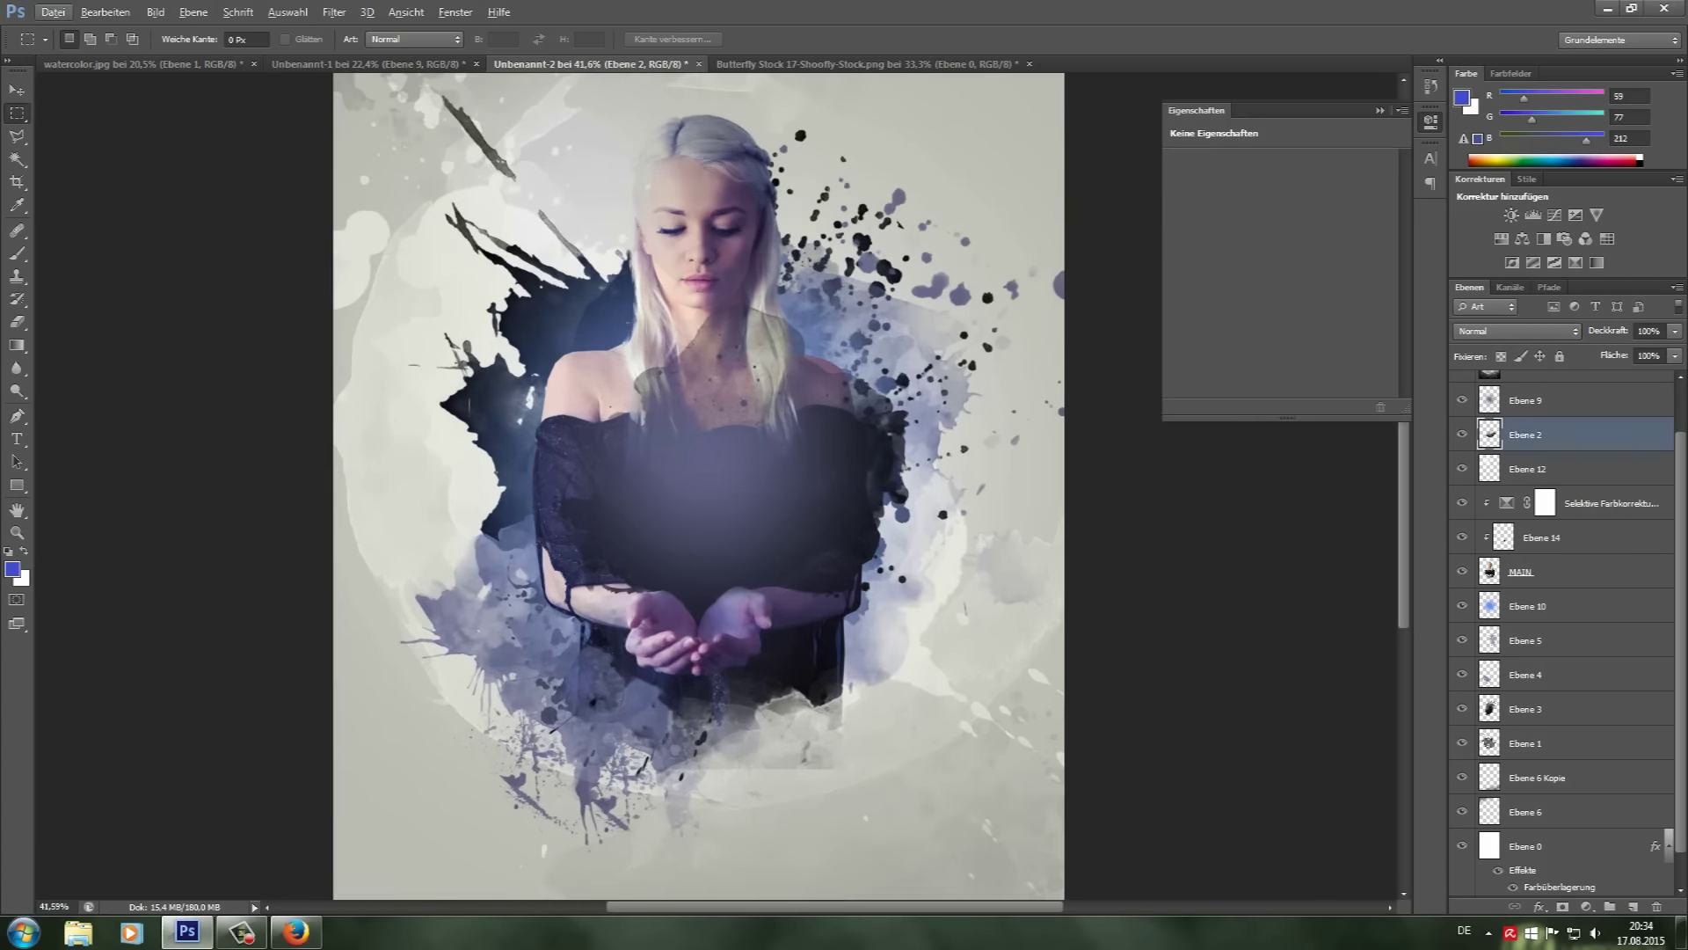
# Step: Select the orange butterfly in the stock image and paste it into the woman artwork
pyautogui.click(866, 64)
pyautogui.moveTo(558, 255); pyautogui.dragTo(867, 610)
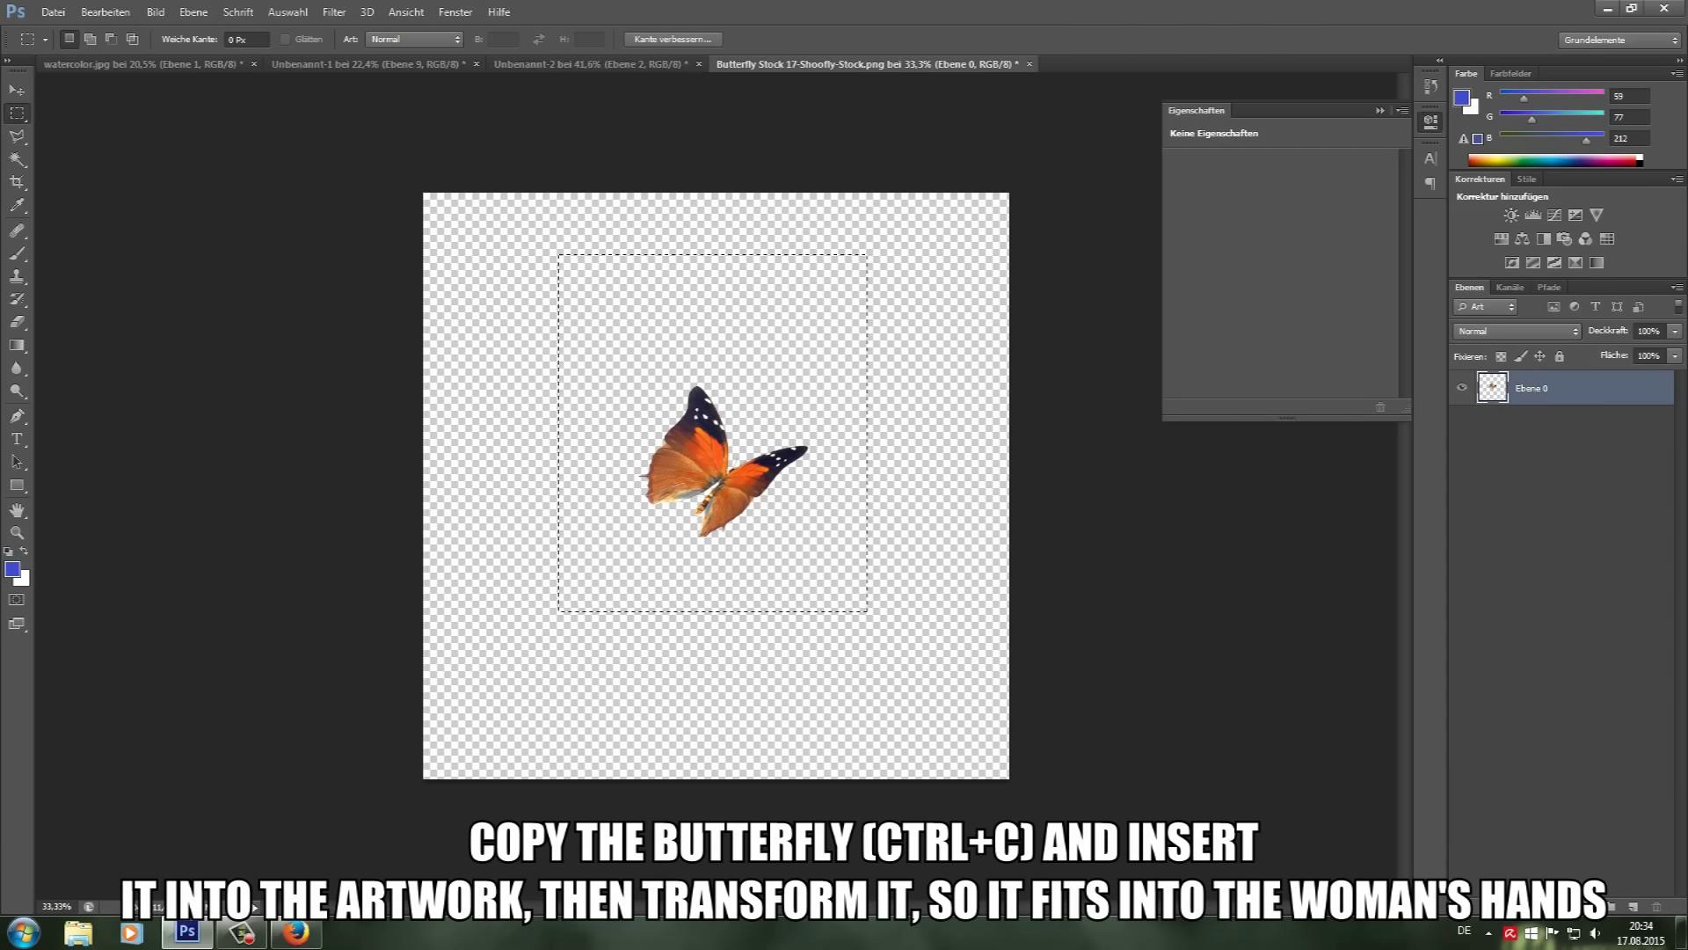
pyautogui.hotkey('ctrl', 'shift', 'Tab')
pyautogui.hotkey('ctrl', 'v')
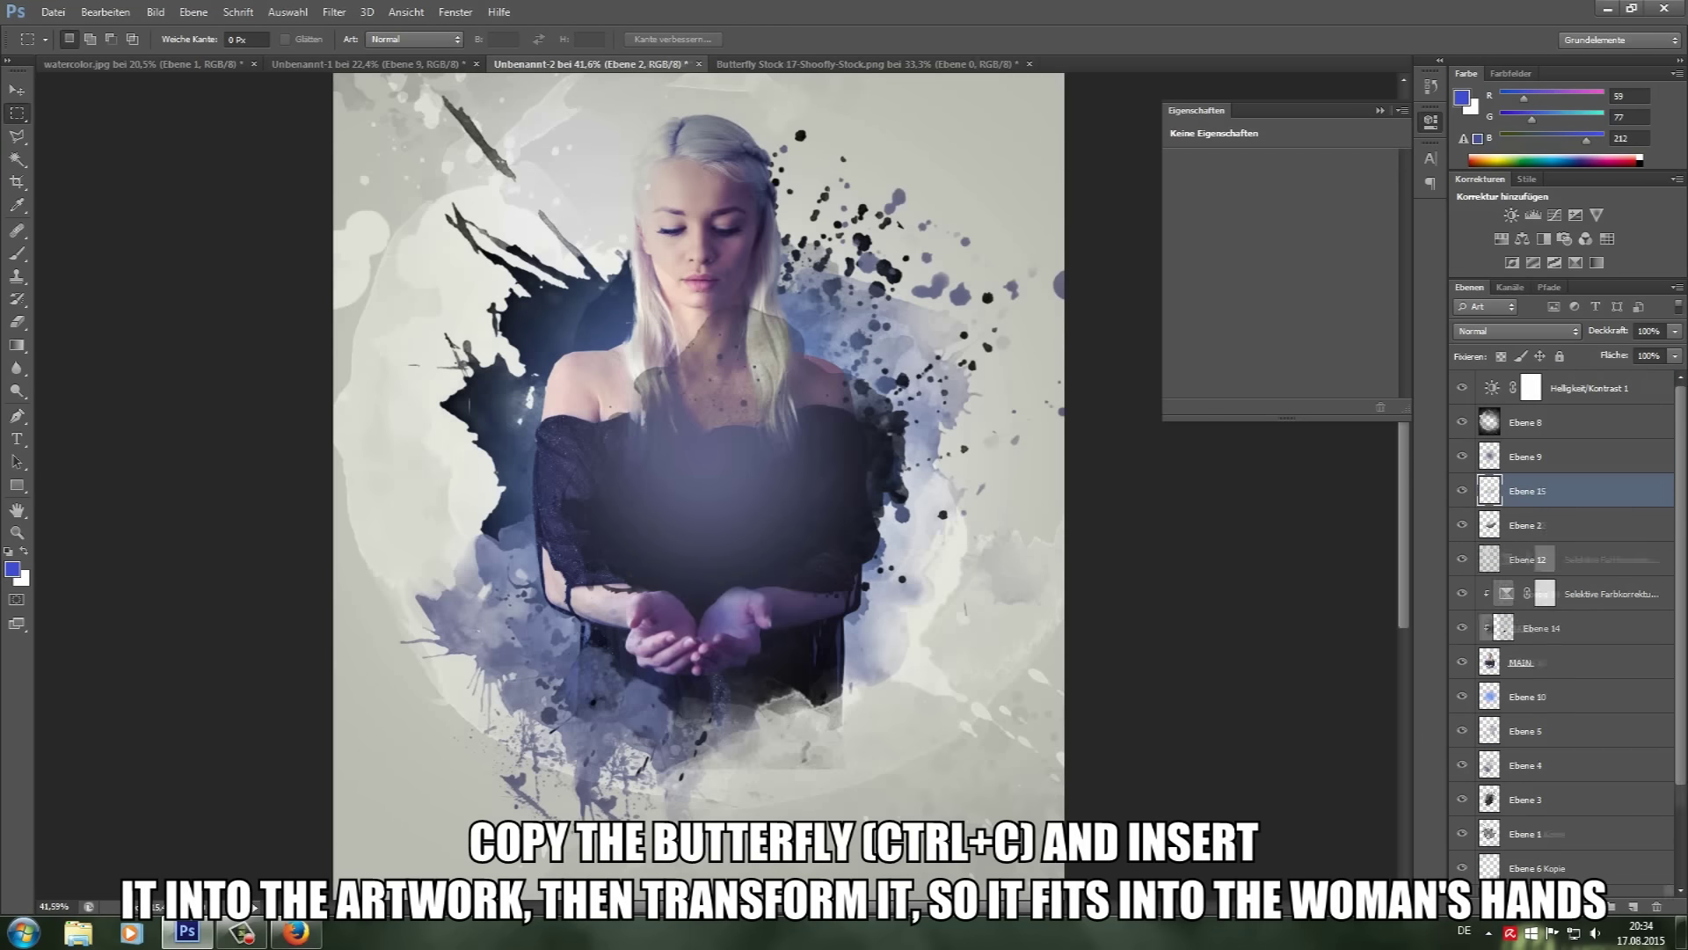
# Step: Scale the pasted butterfly down to about 37% and place it in her cupped hands
pyautogui.hotkey('ctrl', 't')
pyautogui.moveTo(609, 391); pyautogui.dragTo(744, 510)
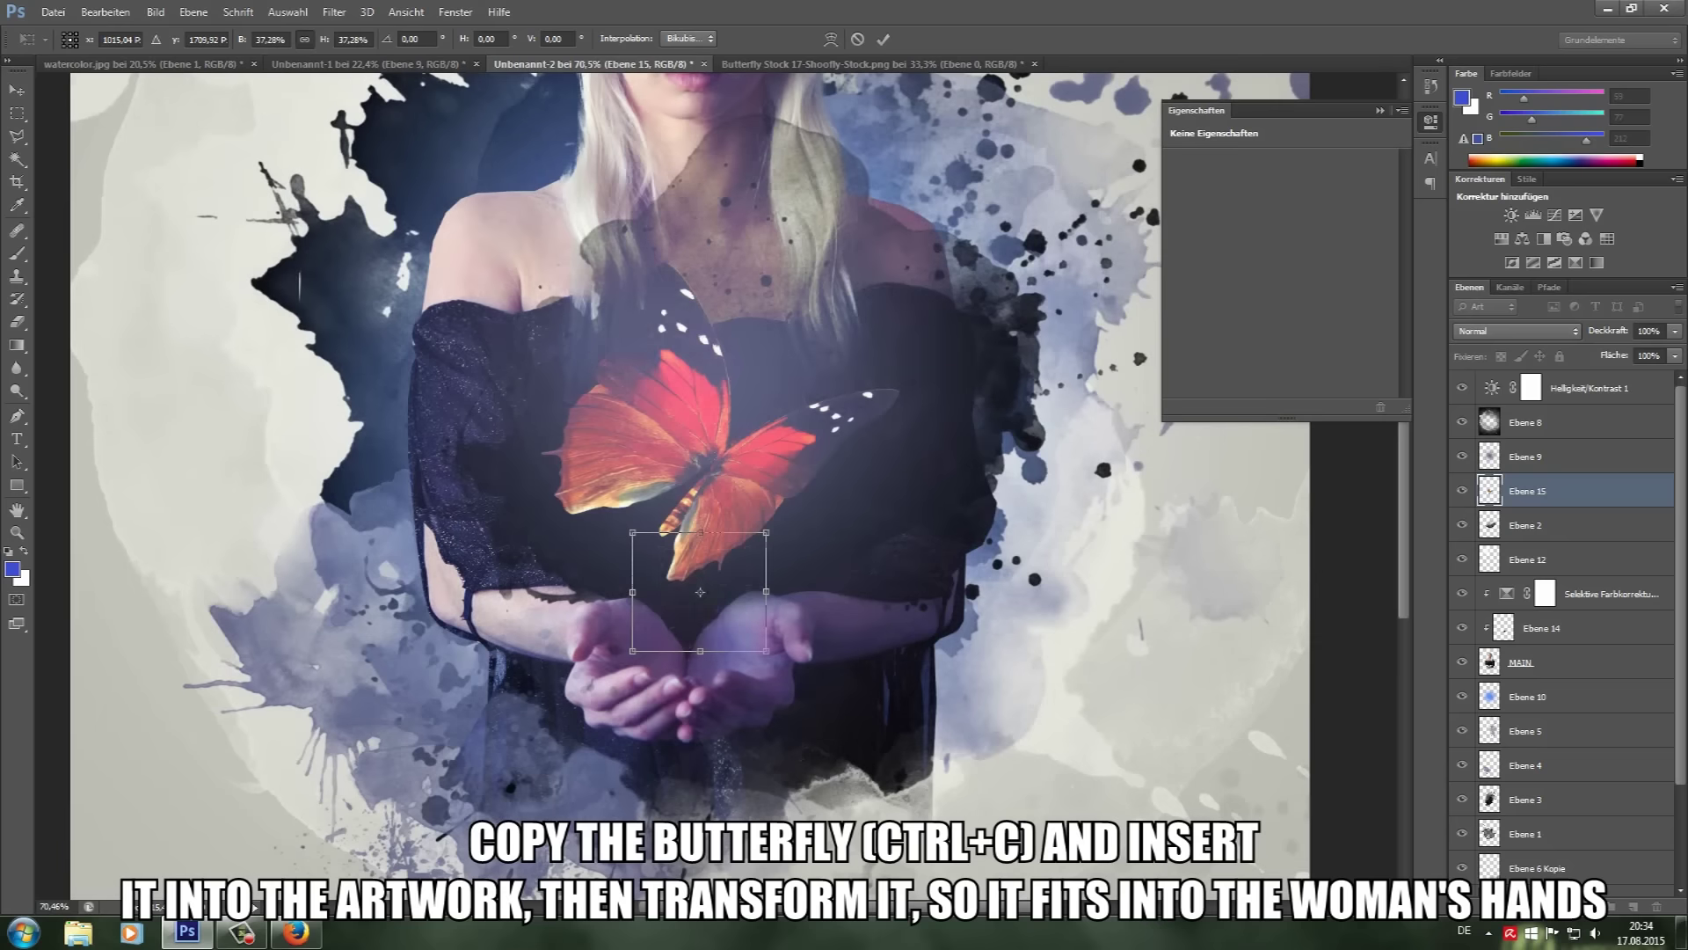
pyautogui.scroll(3, 694, 580)
pyautogui.moveTo(774, 527); pyautogui.dragTo(747, 566)
pyautogui.click(16, 90)
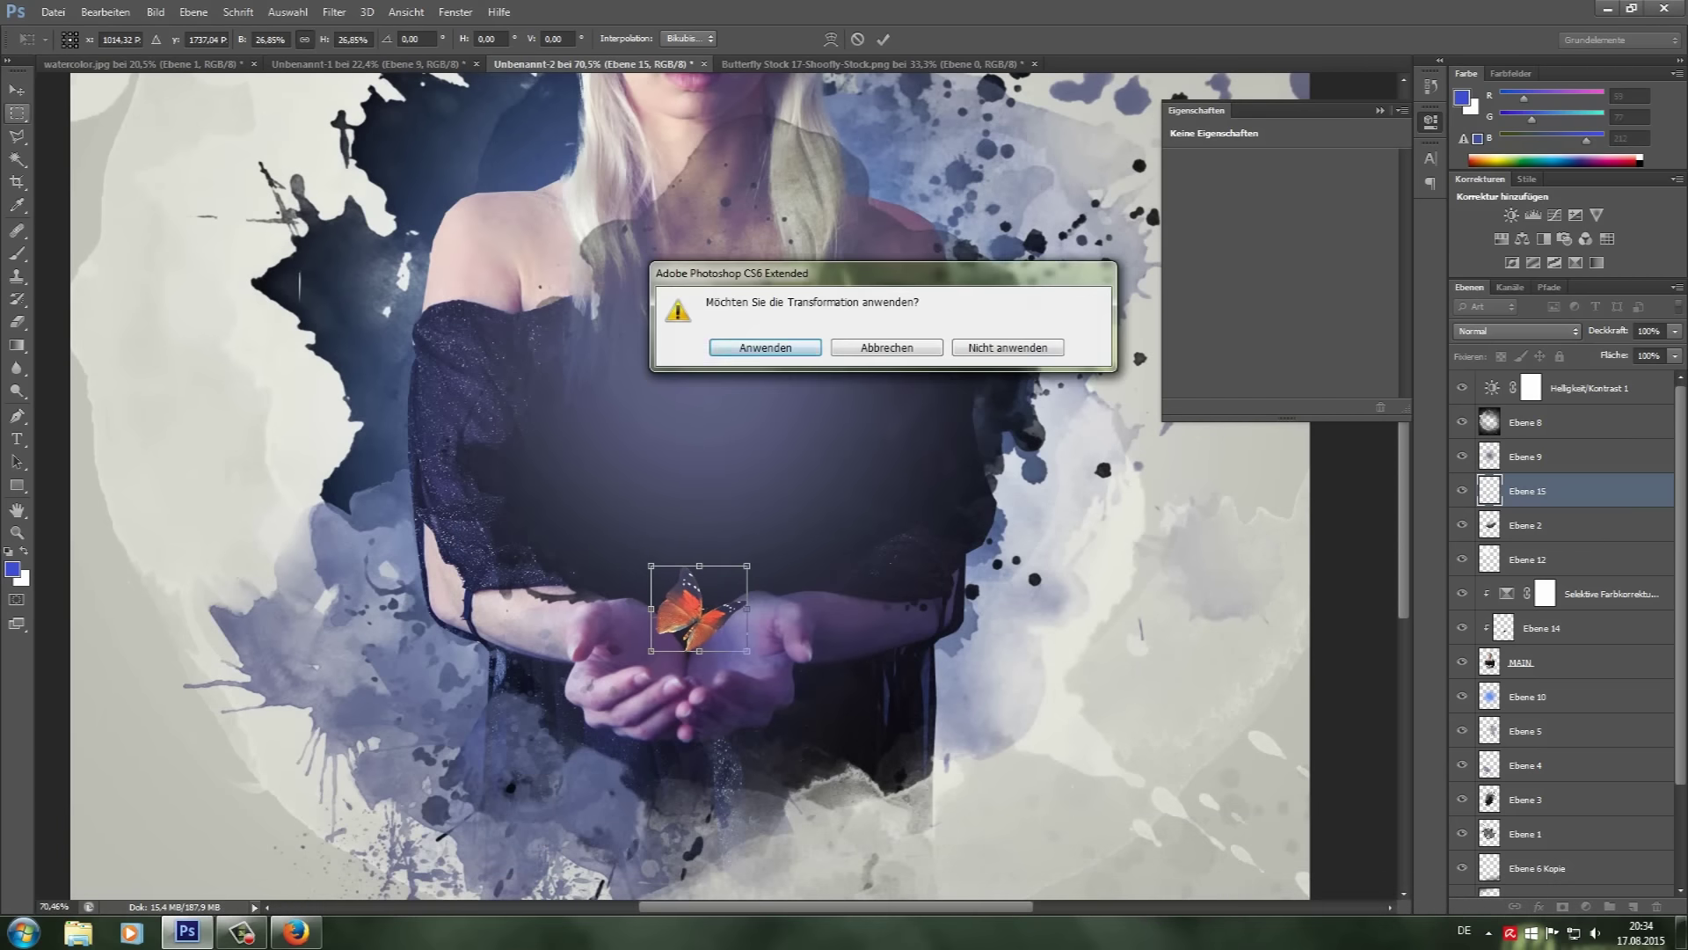
pyautogui.press('Return')
pyautogui.click(1586, 906)
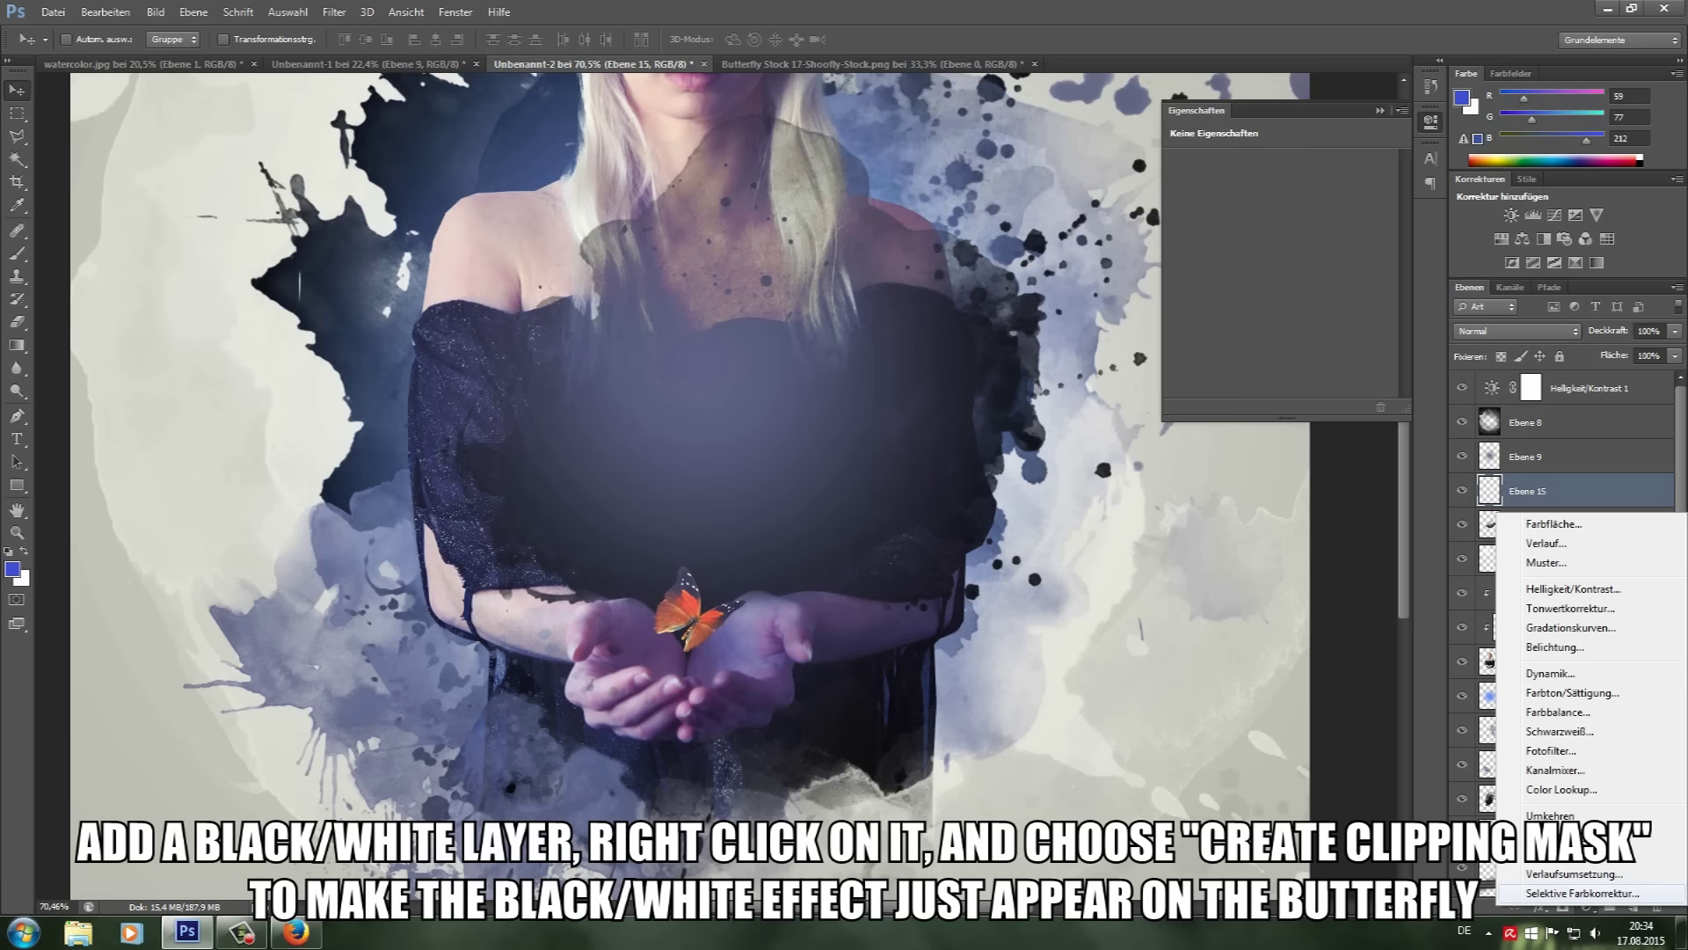
# Step: Add a Schwarzweiß adjustment layer clipped to the butterfly
pyautogui.click(1556, 731)
pyautogui.rightClick(1593, 491)
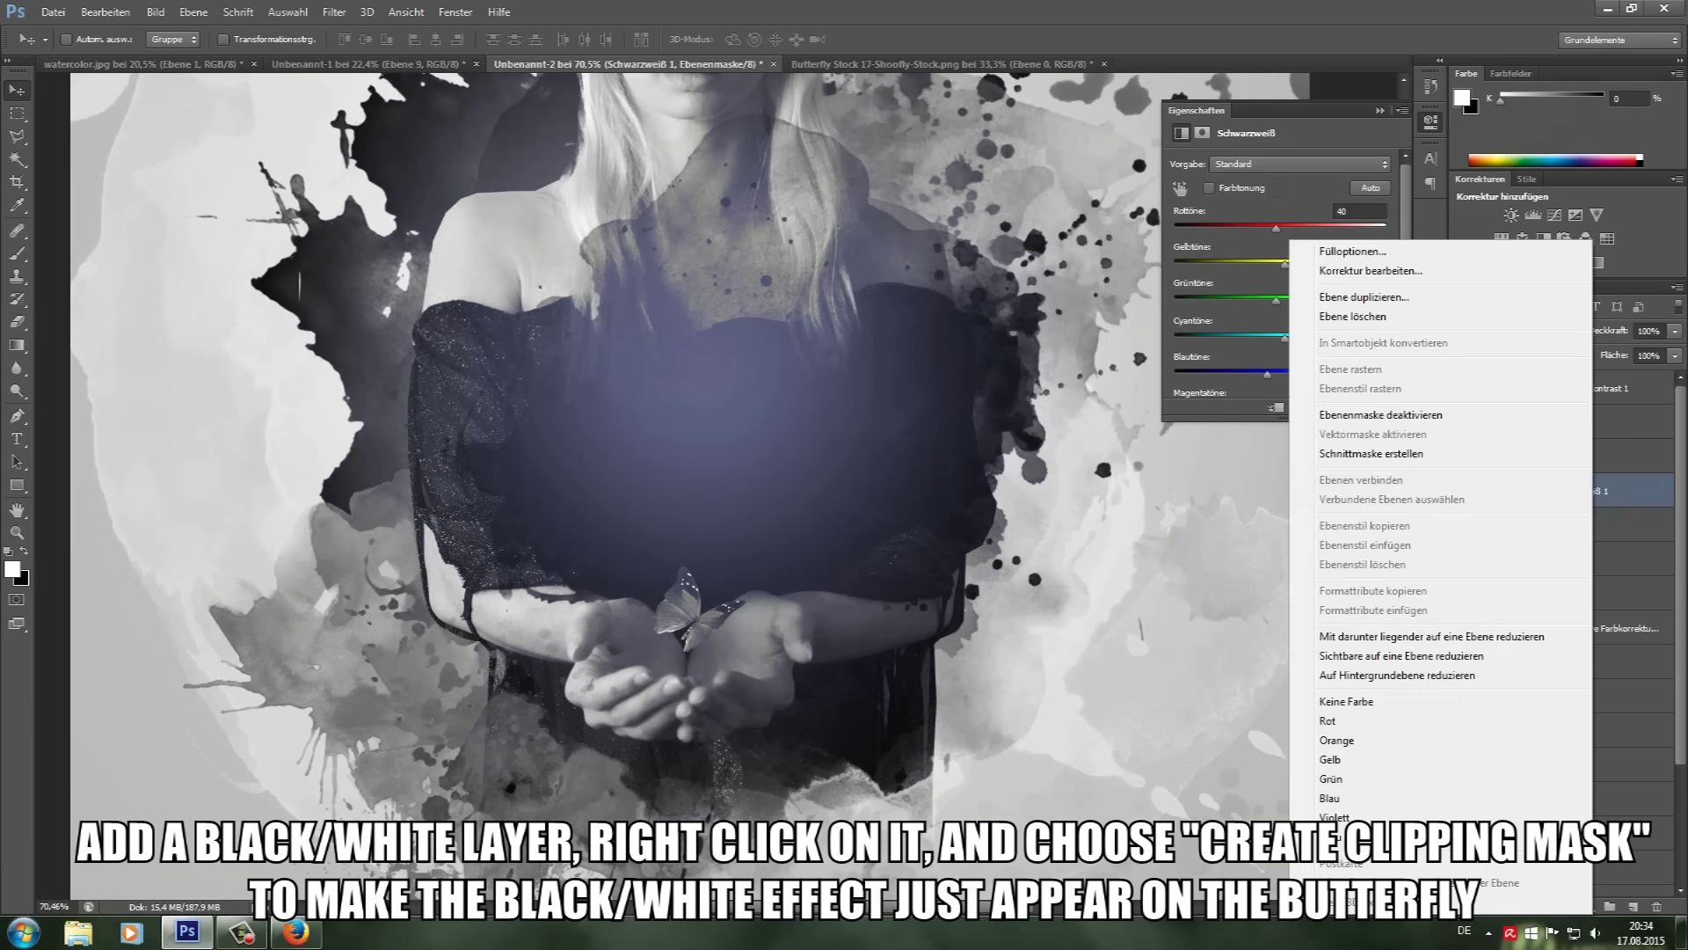
pyautogui.click(1371, 453)
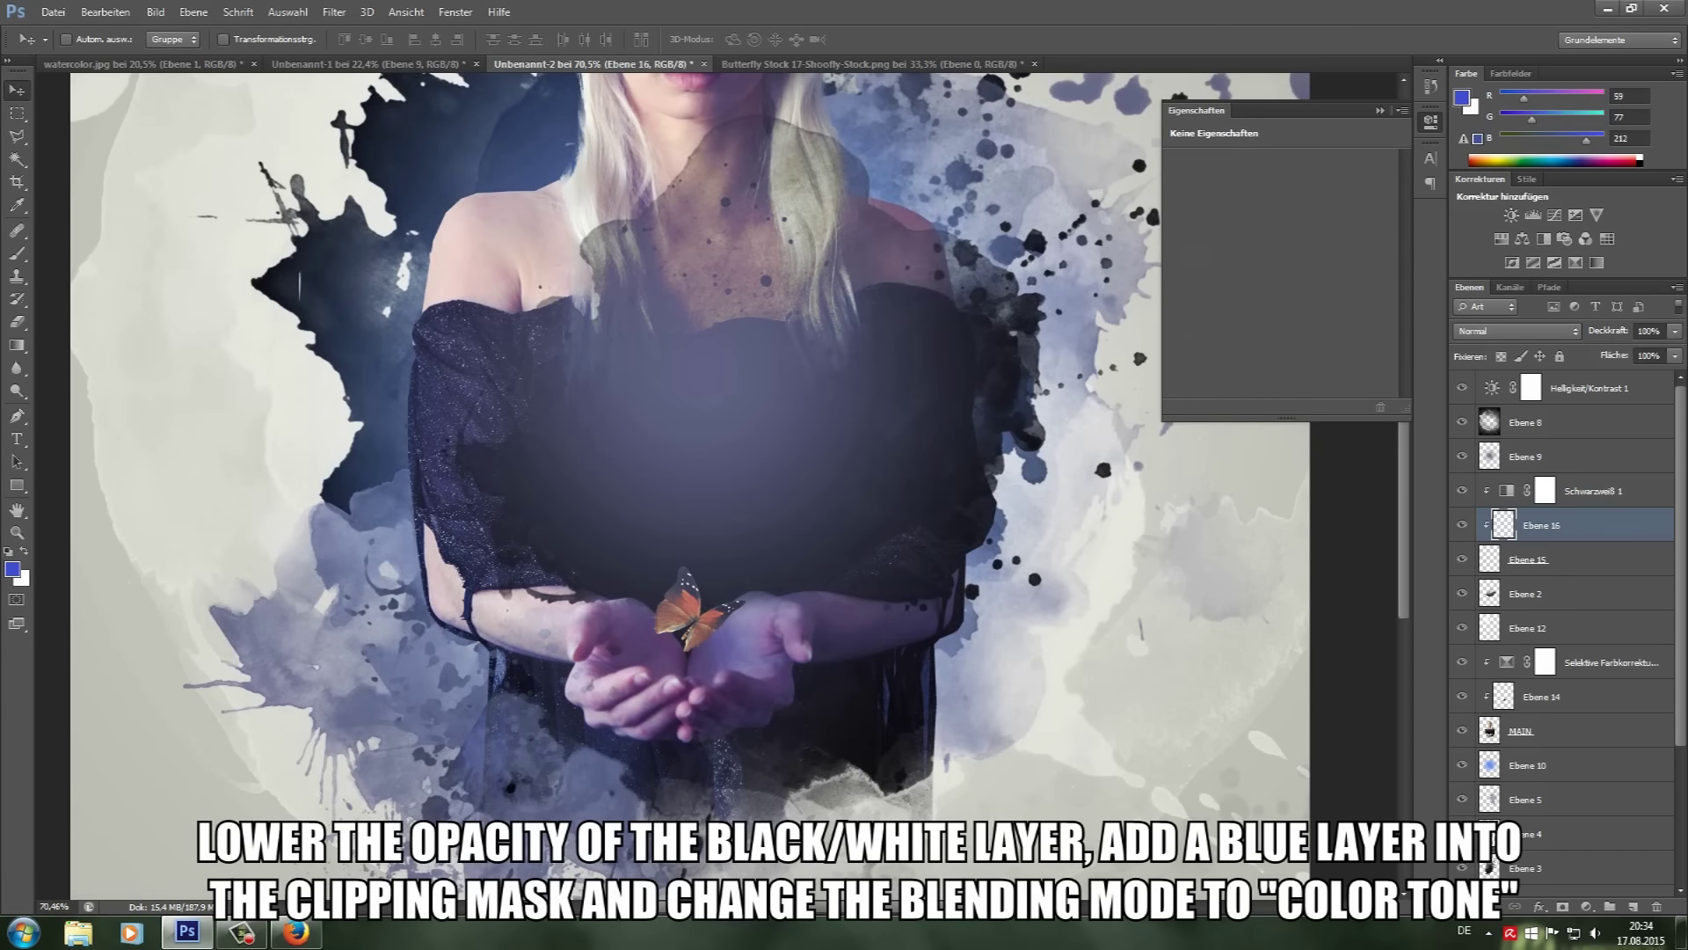
# Step: Set Ebene 16 to Farbton blend mode and lower Schwarzweiß 1 to 54% opacity
pyautogui.click(1515, 331)
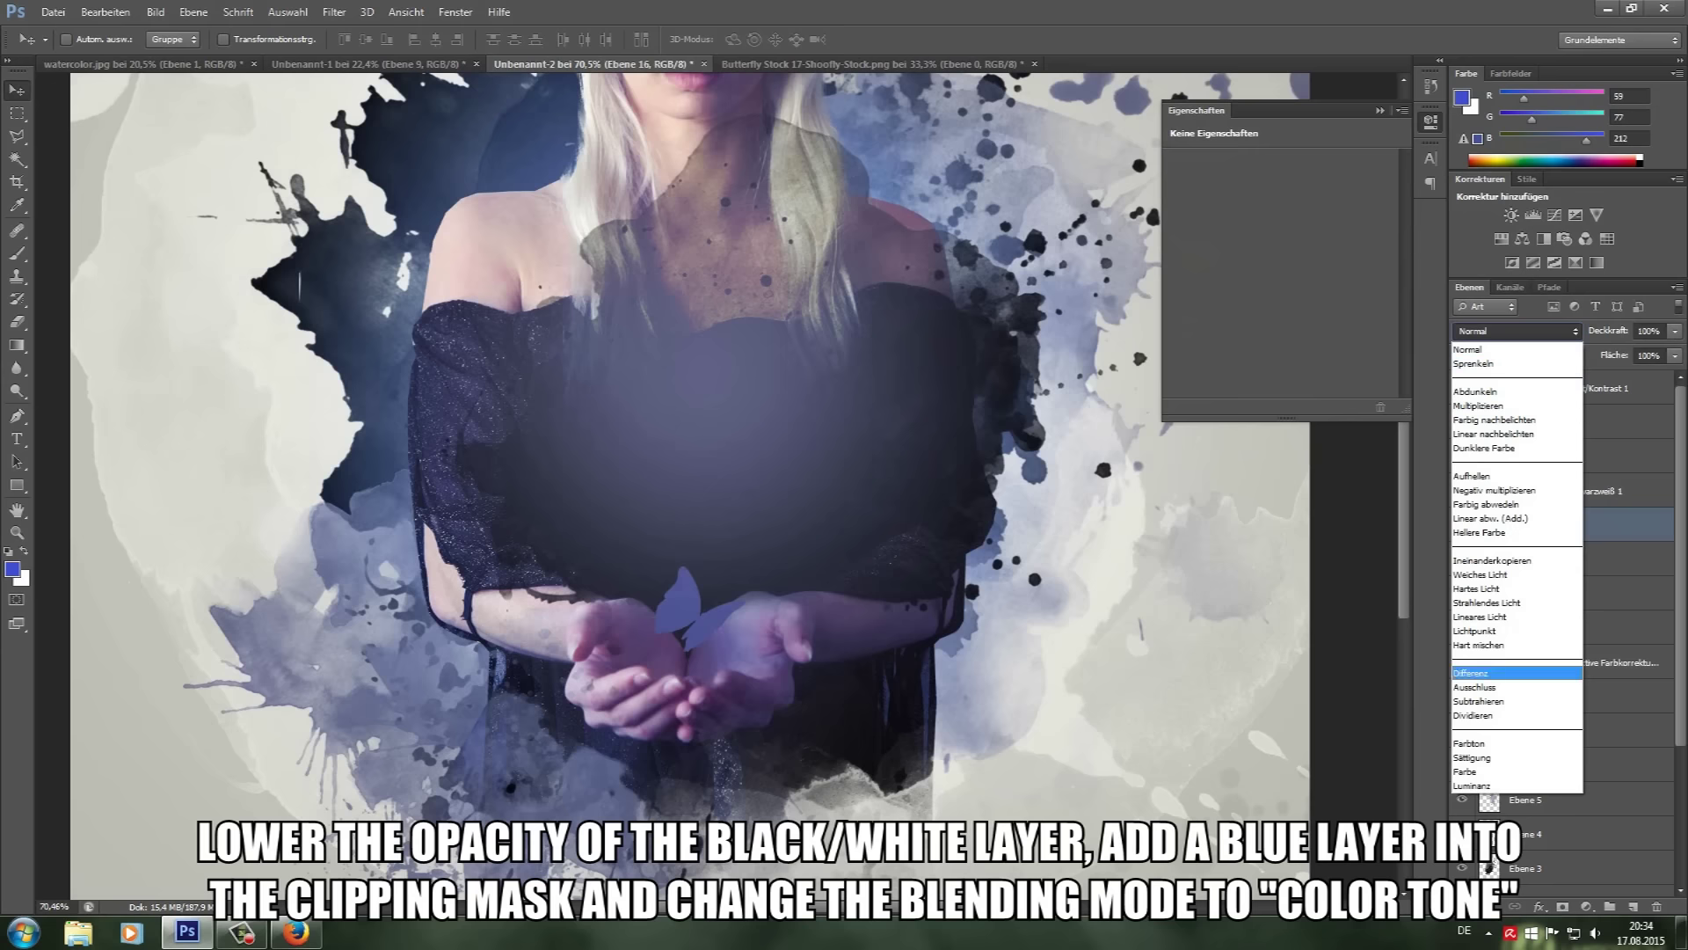
pyautogui.click(1470, 743)
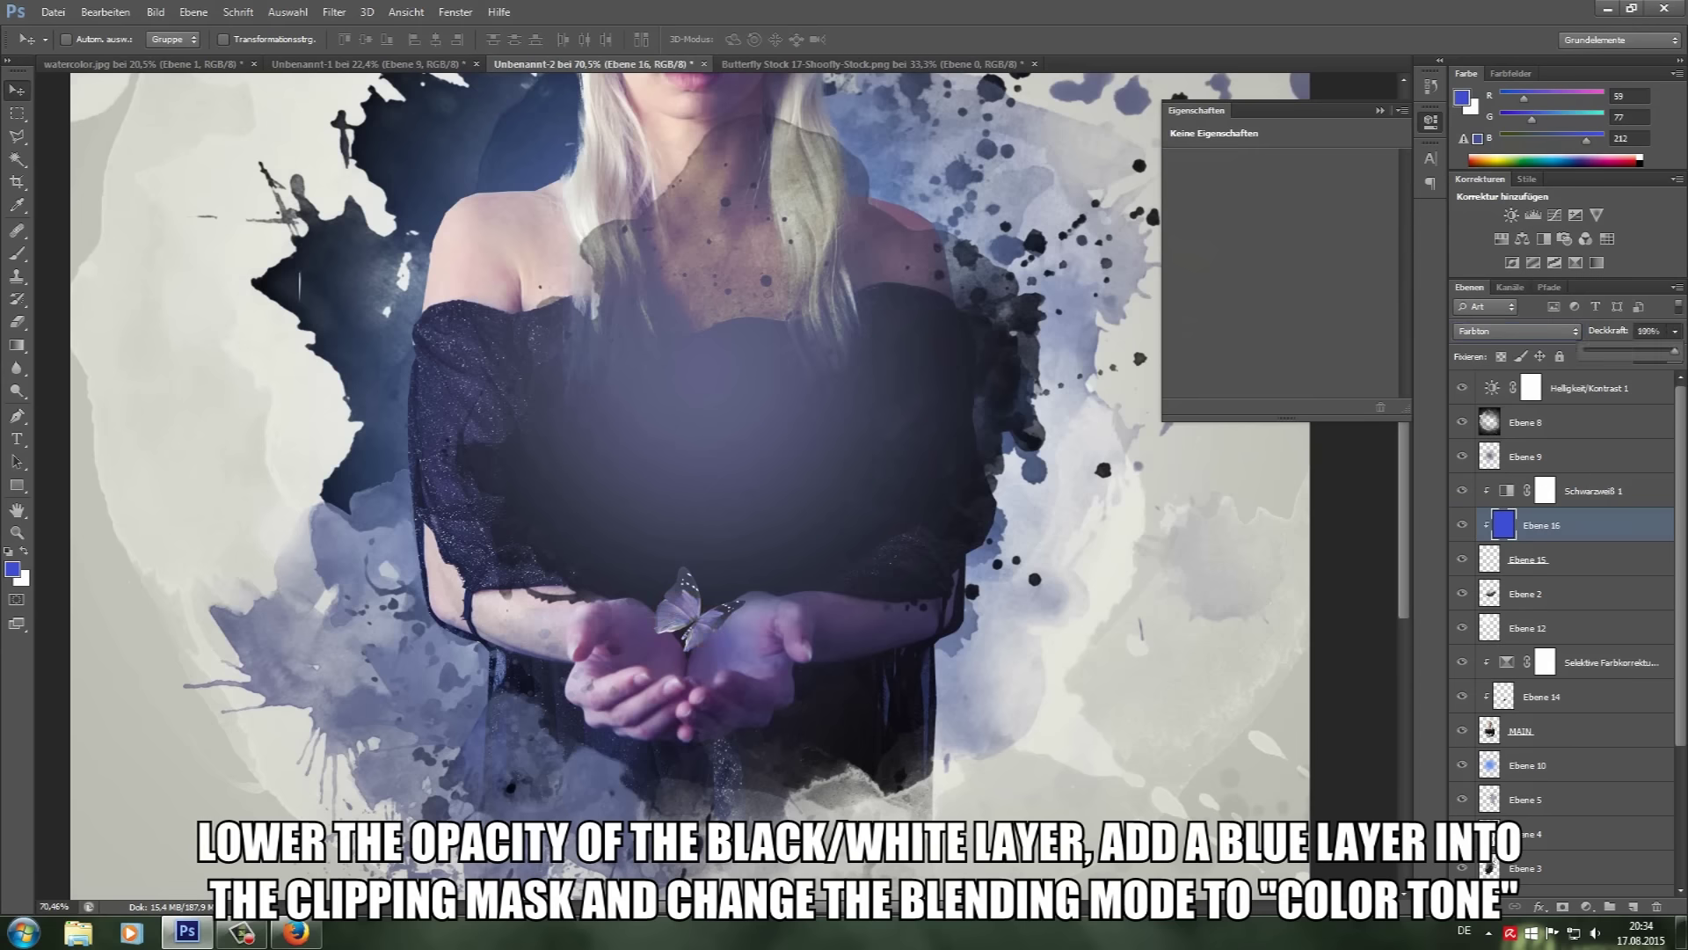
pyautogui.click(1545, 491)
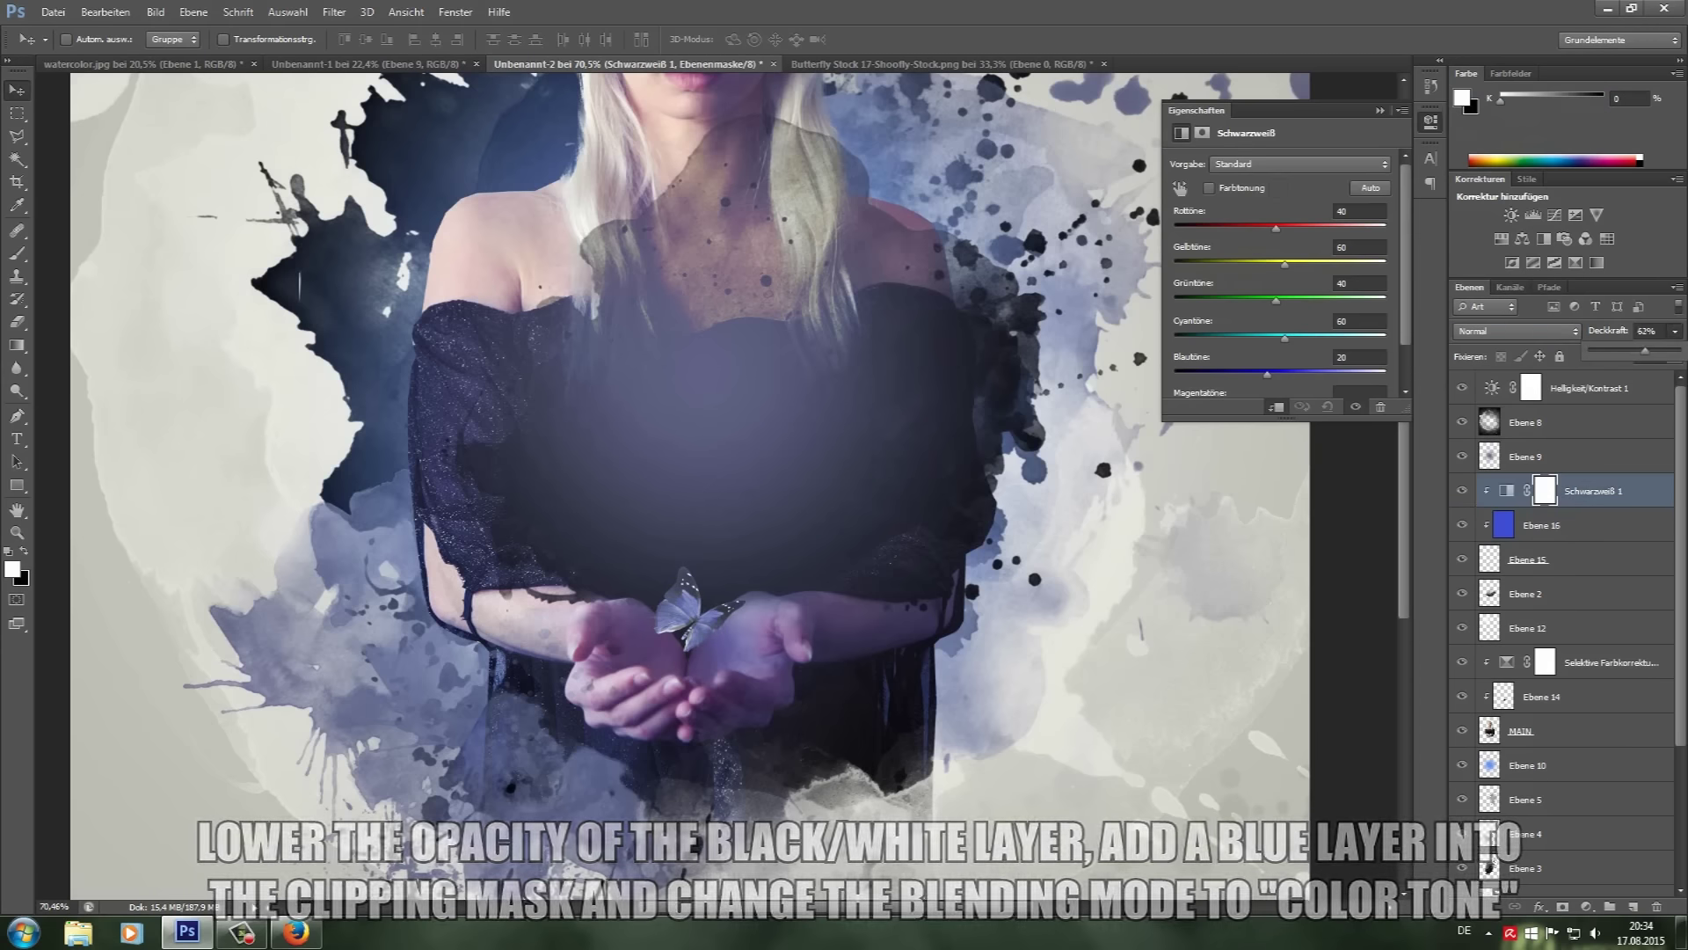
pyautogui.hotkey('ctrl', '0')
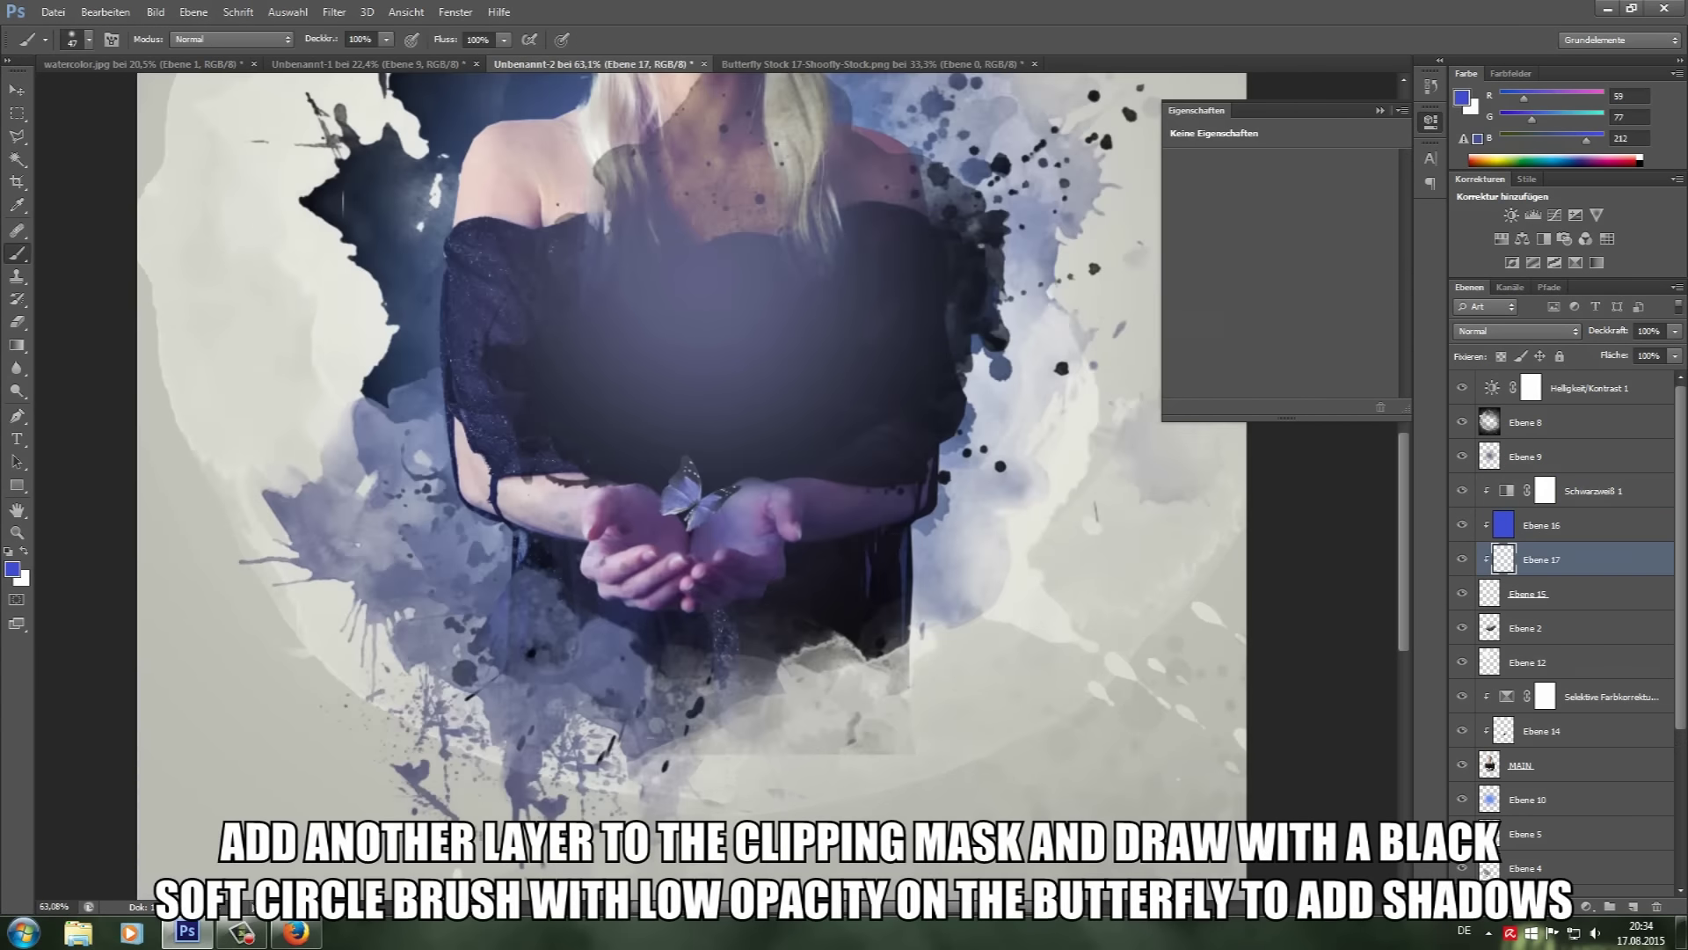
# Step: Create a new empty layer, Ebene 18, near the top of the layer stack
pyautogui.scroll(3, 712, 546)
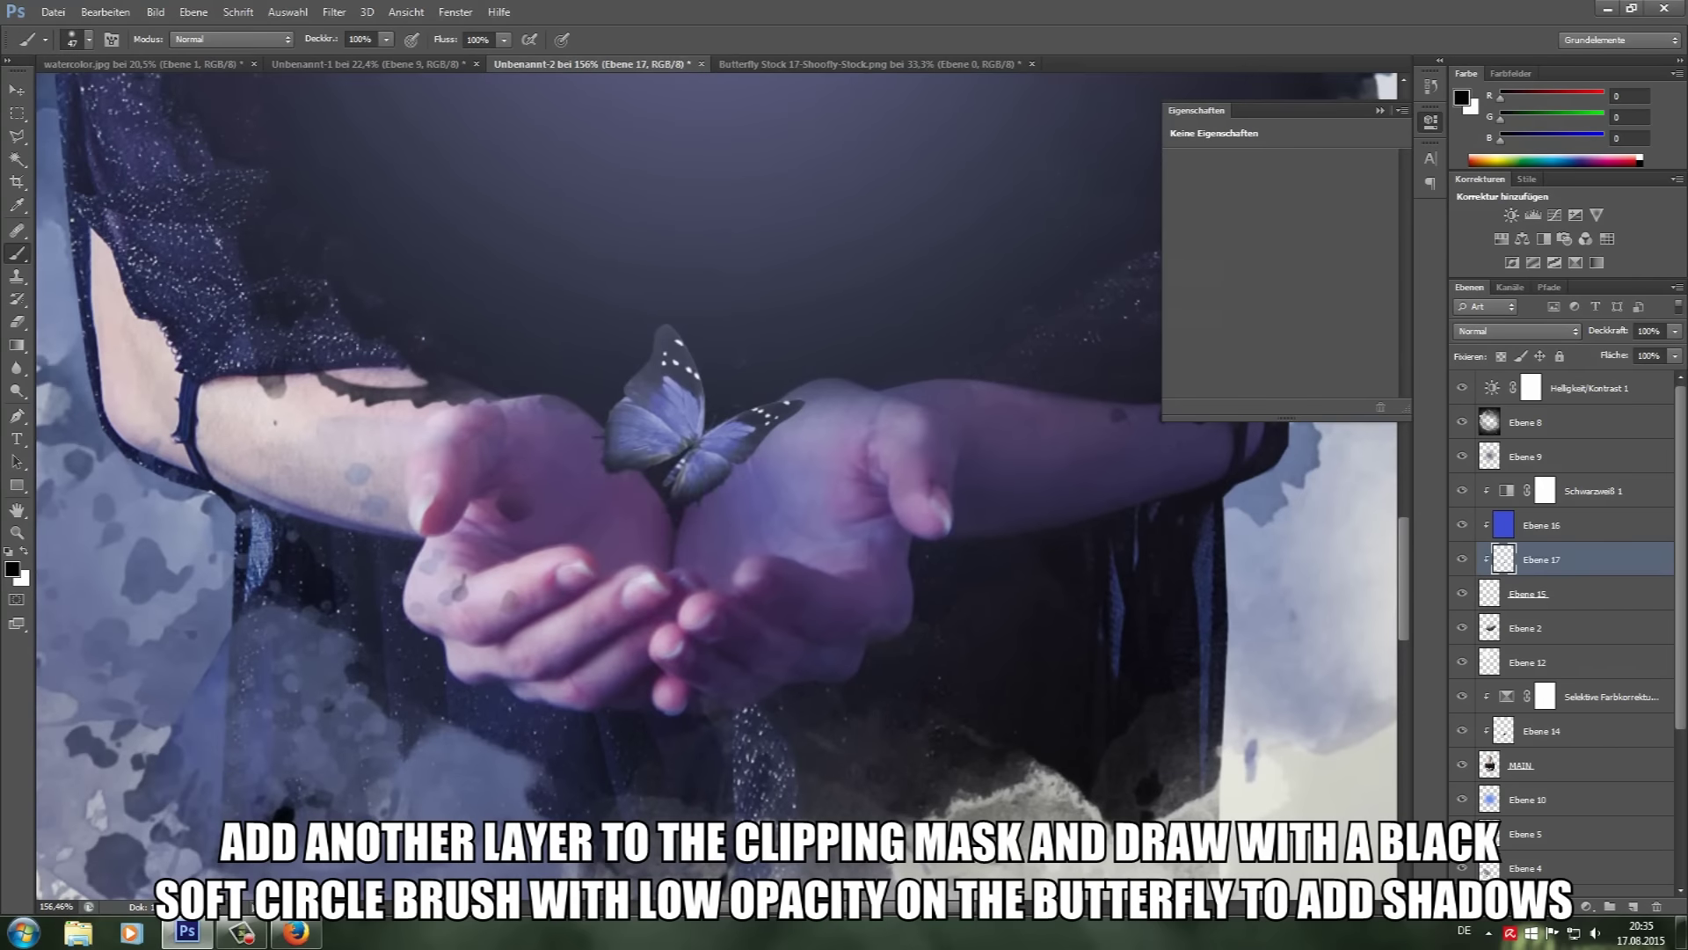
pyautogui.scroll(-3, 712, 493)
pyautogui.scroll(-2, 712, 492)
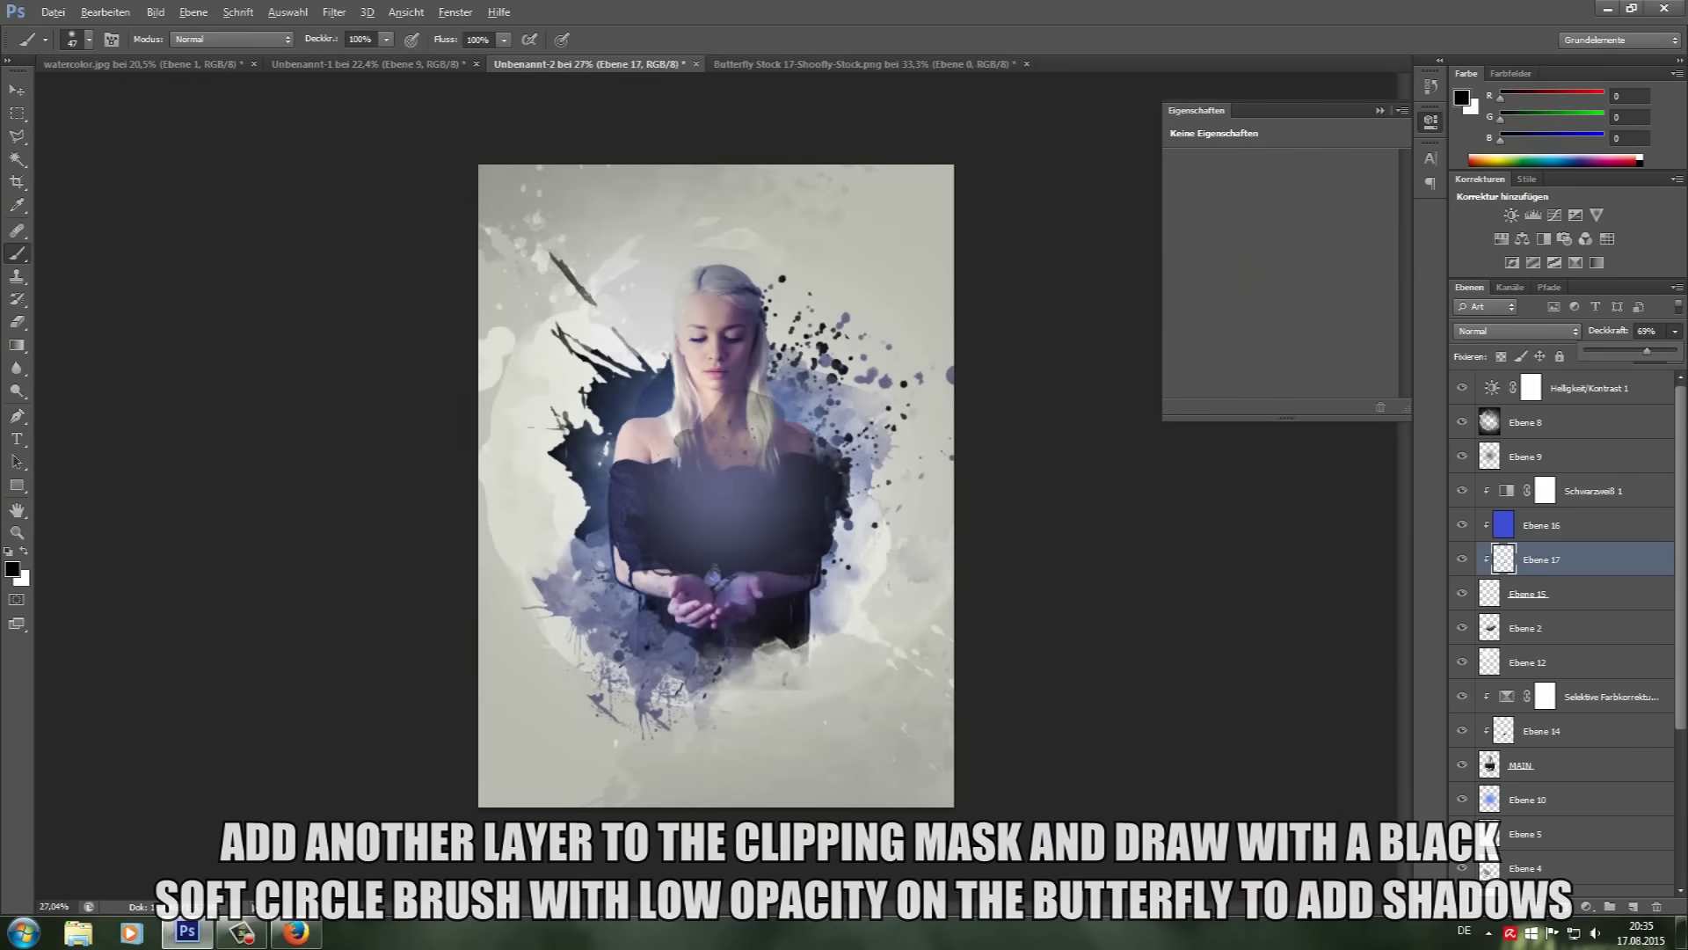
pyautogui.hotkey('ctrl', 'shift', 'alt', 'n')
pyautogui.scroll(-2, 720, 454)
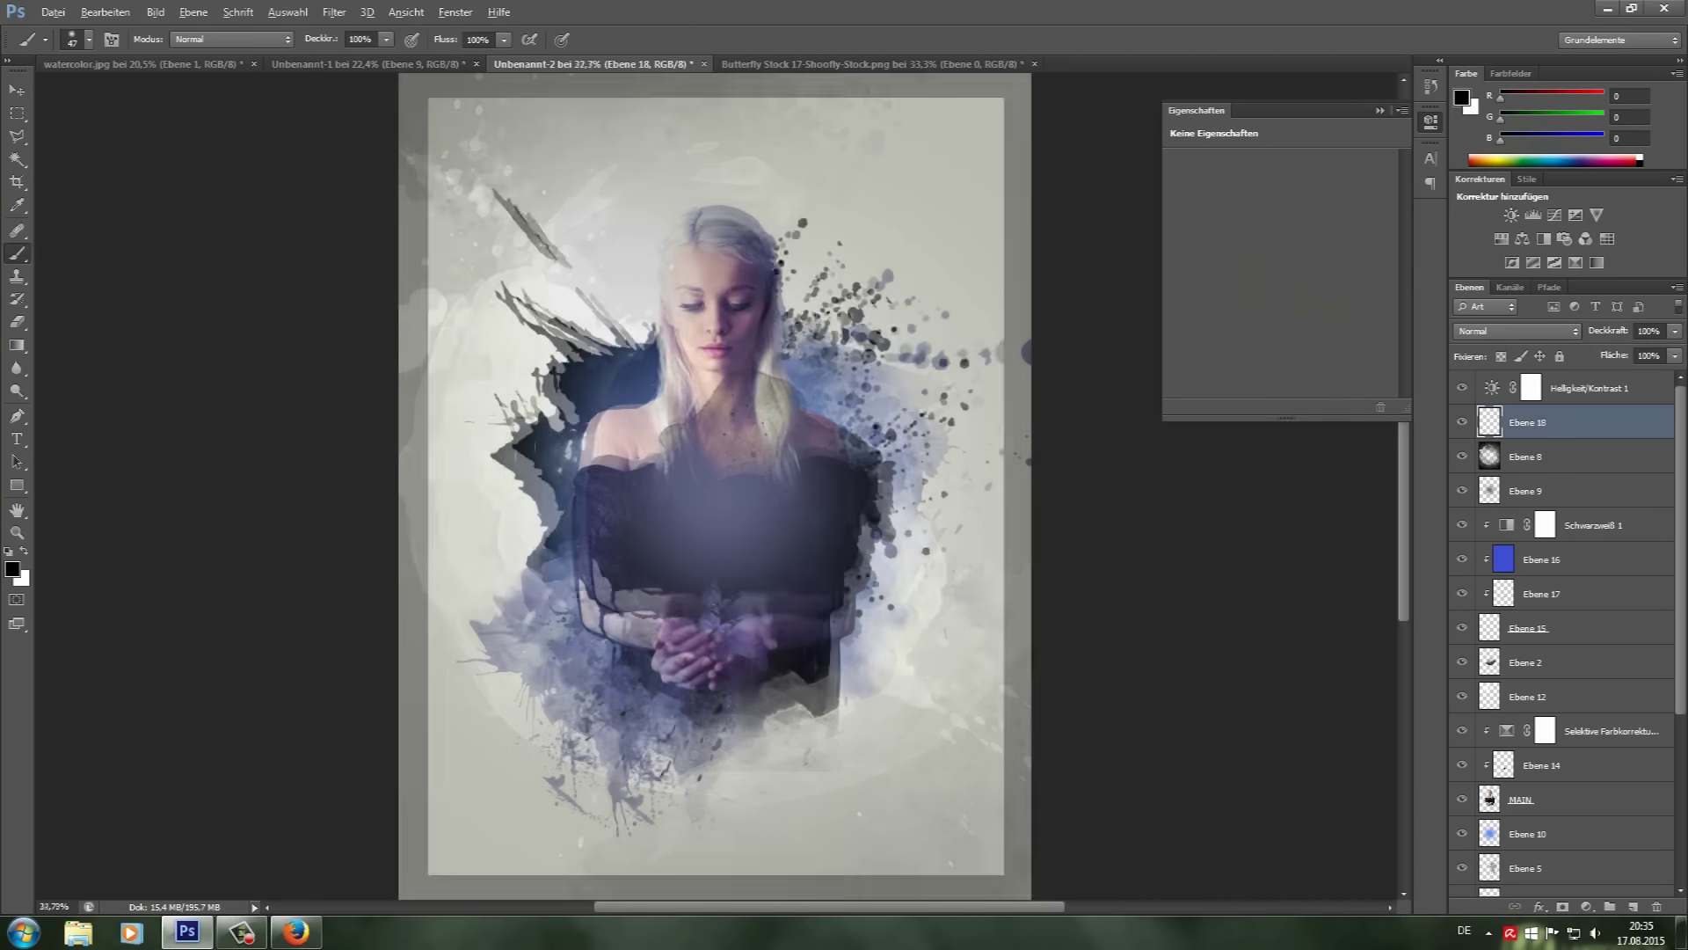
# Step: Paint a soft black band across the canvas bottom with a 2216 px brush
pyautogui.click(88, 39)
pyautogui.write('2216 Px')
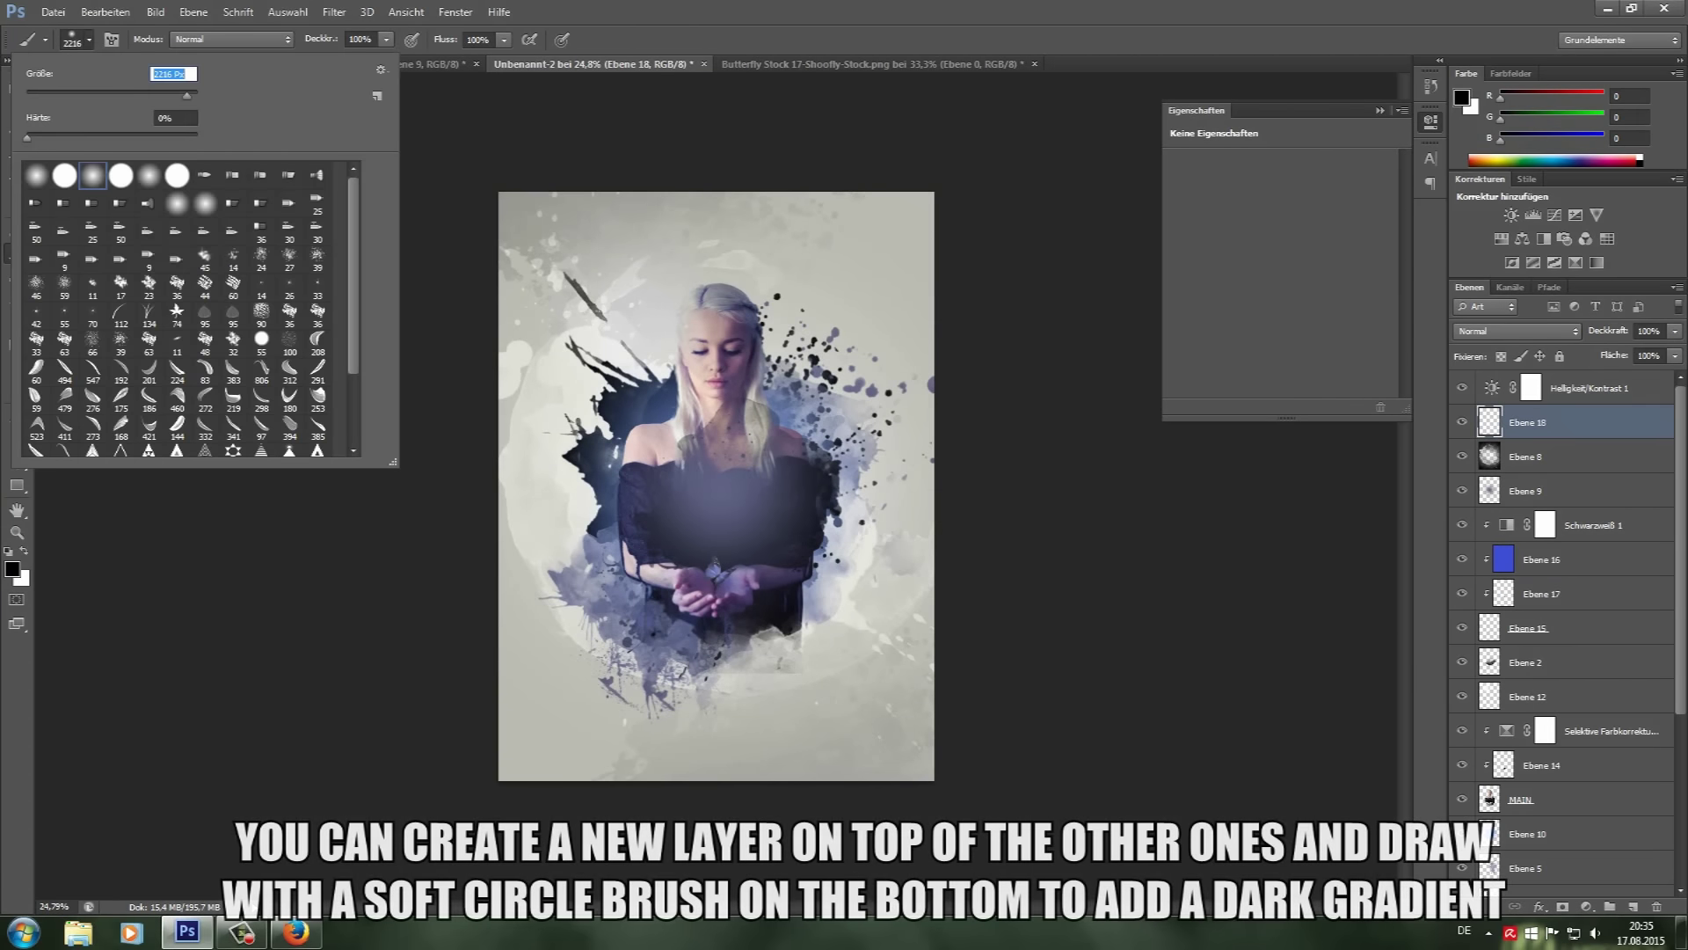
pyautogui.press('Return')
pyautogui.moveTo(1121, 756); pyautogui.dragTo(492, 756)
# Step: Enlarge the dark gradient past the canvas edges, apply it, and select the Selective Color adjustment
pyautogui.hotkey('ctrl', 't')
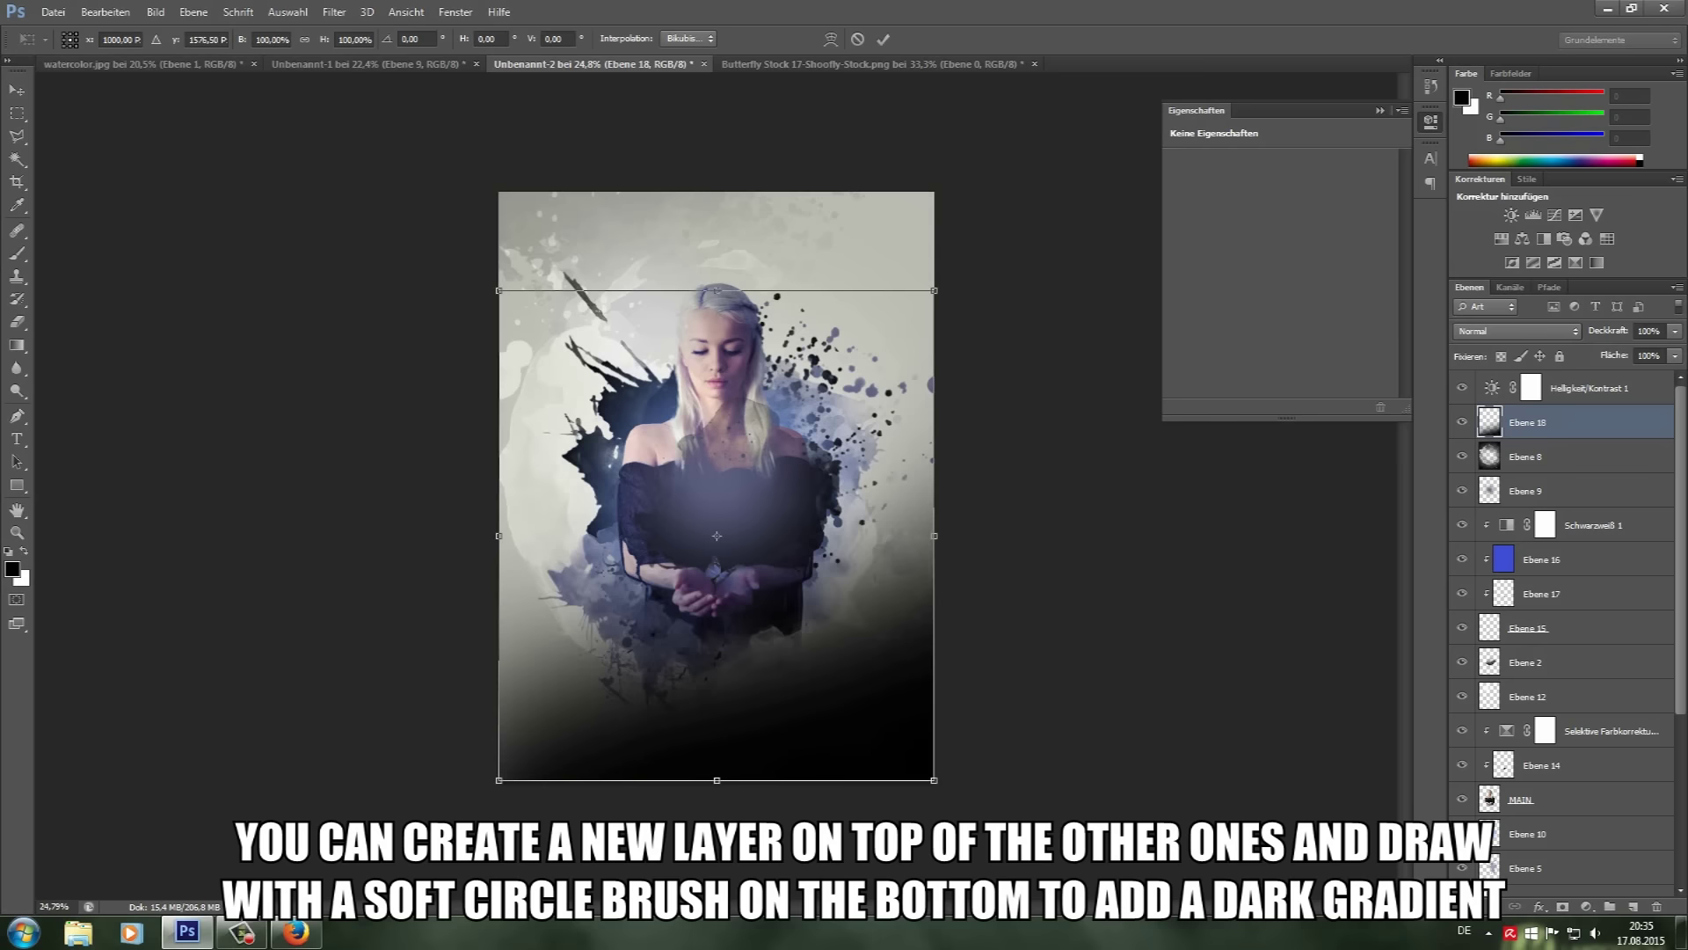
pyautogui.moveTo(498, 536); pyautogui.dragTo(452, 535)
pyautogui.moveTo(934, 536); pyautogui.dragTo(1130, 501)
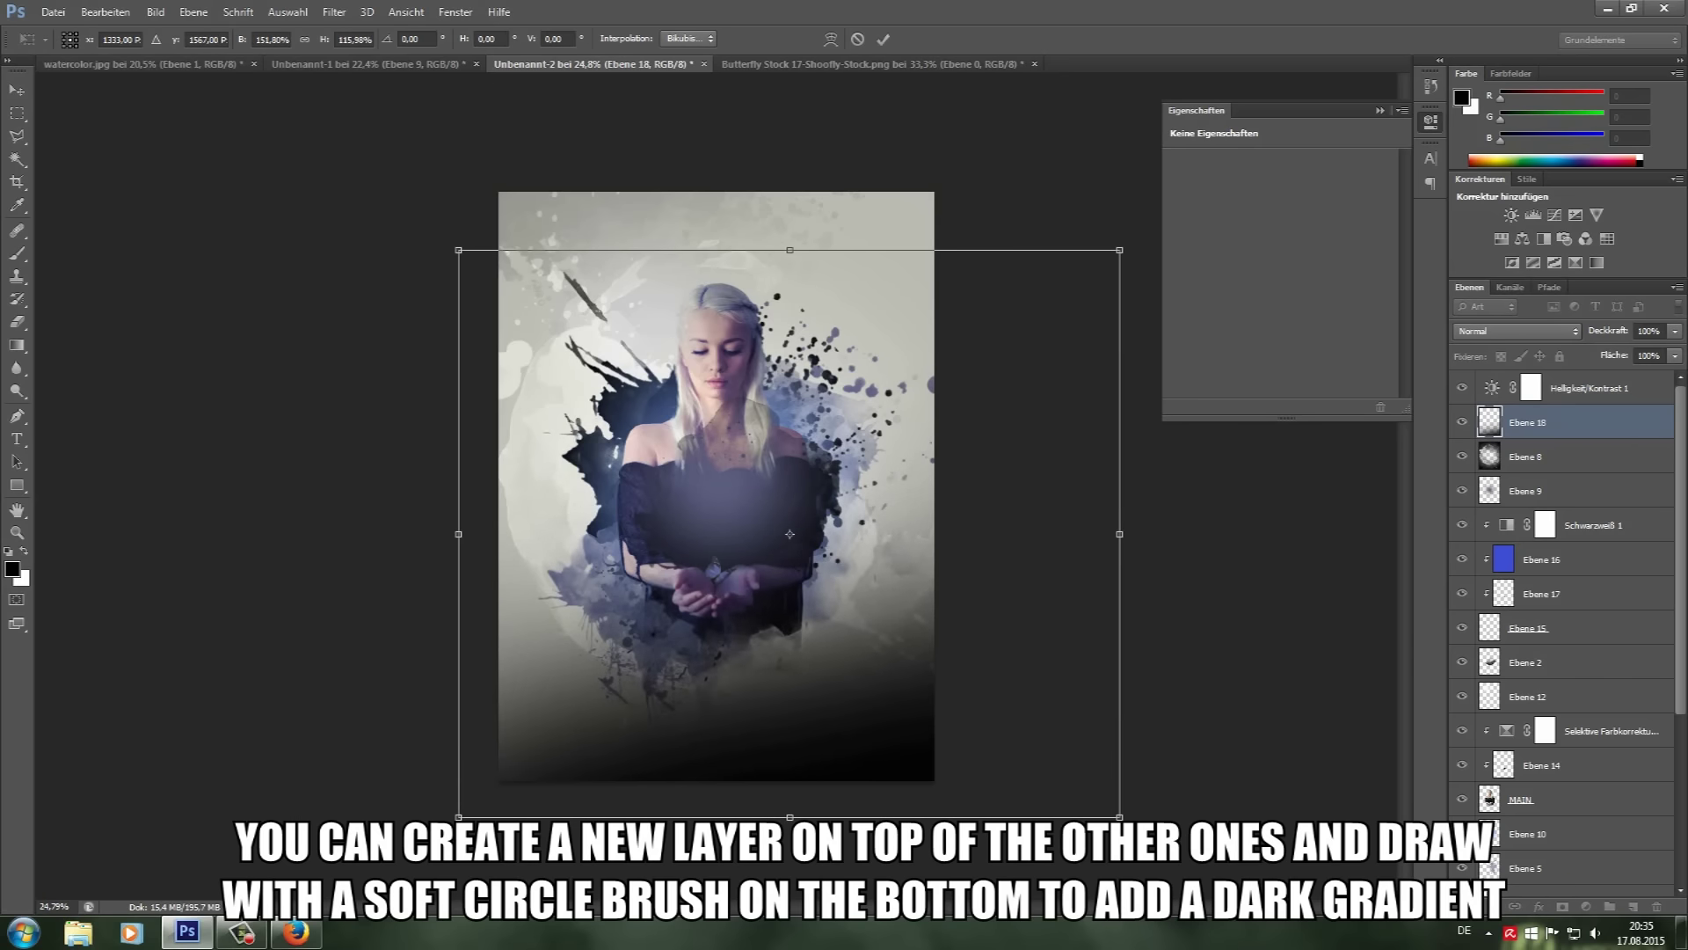
pyautogui.moveTo(1131, 249); pyautogui.dragTo(1102, 230)
pyautogui.press('m')
pyautogui.press('Return')
pyautogui.scroll(2, 762, 443)
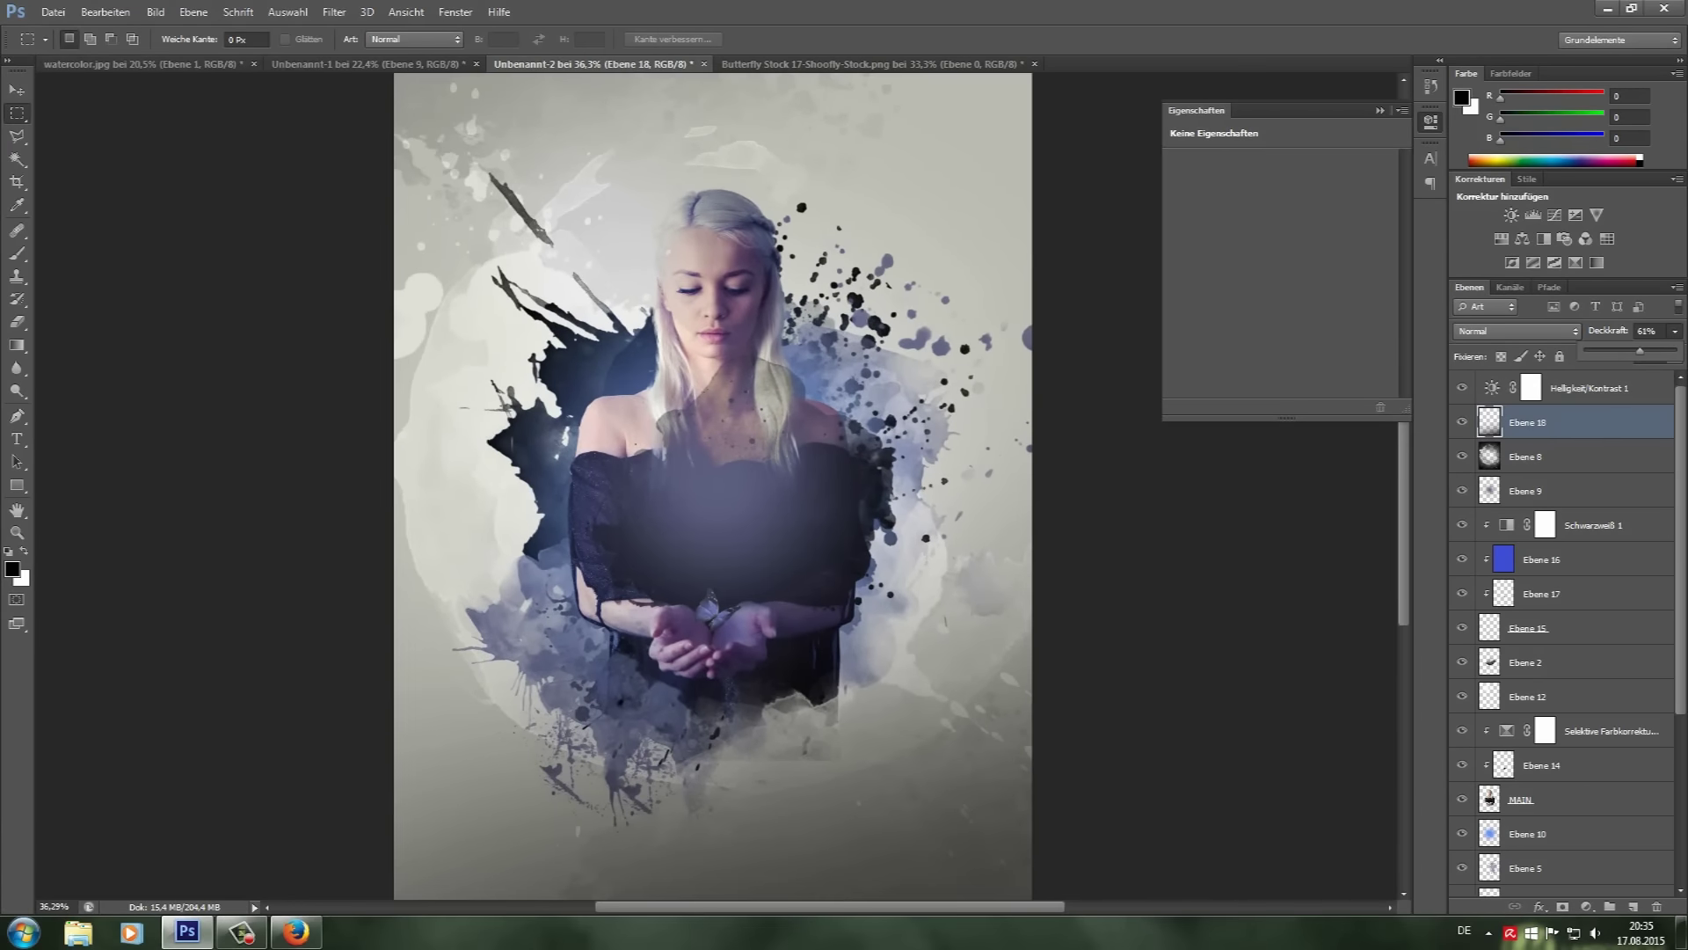
pyautogui.scroll(-1, 1574, 624)
pyautogui.click(1574, 696)
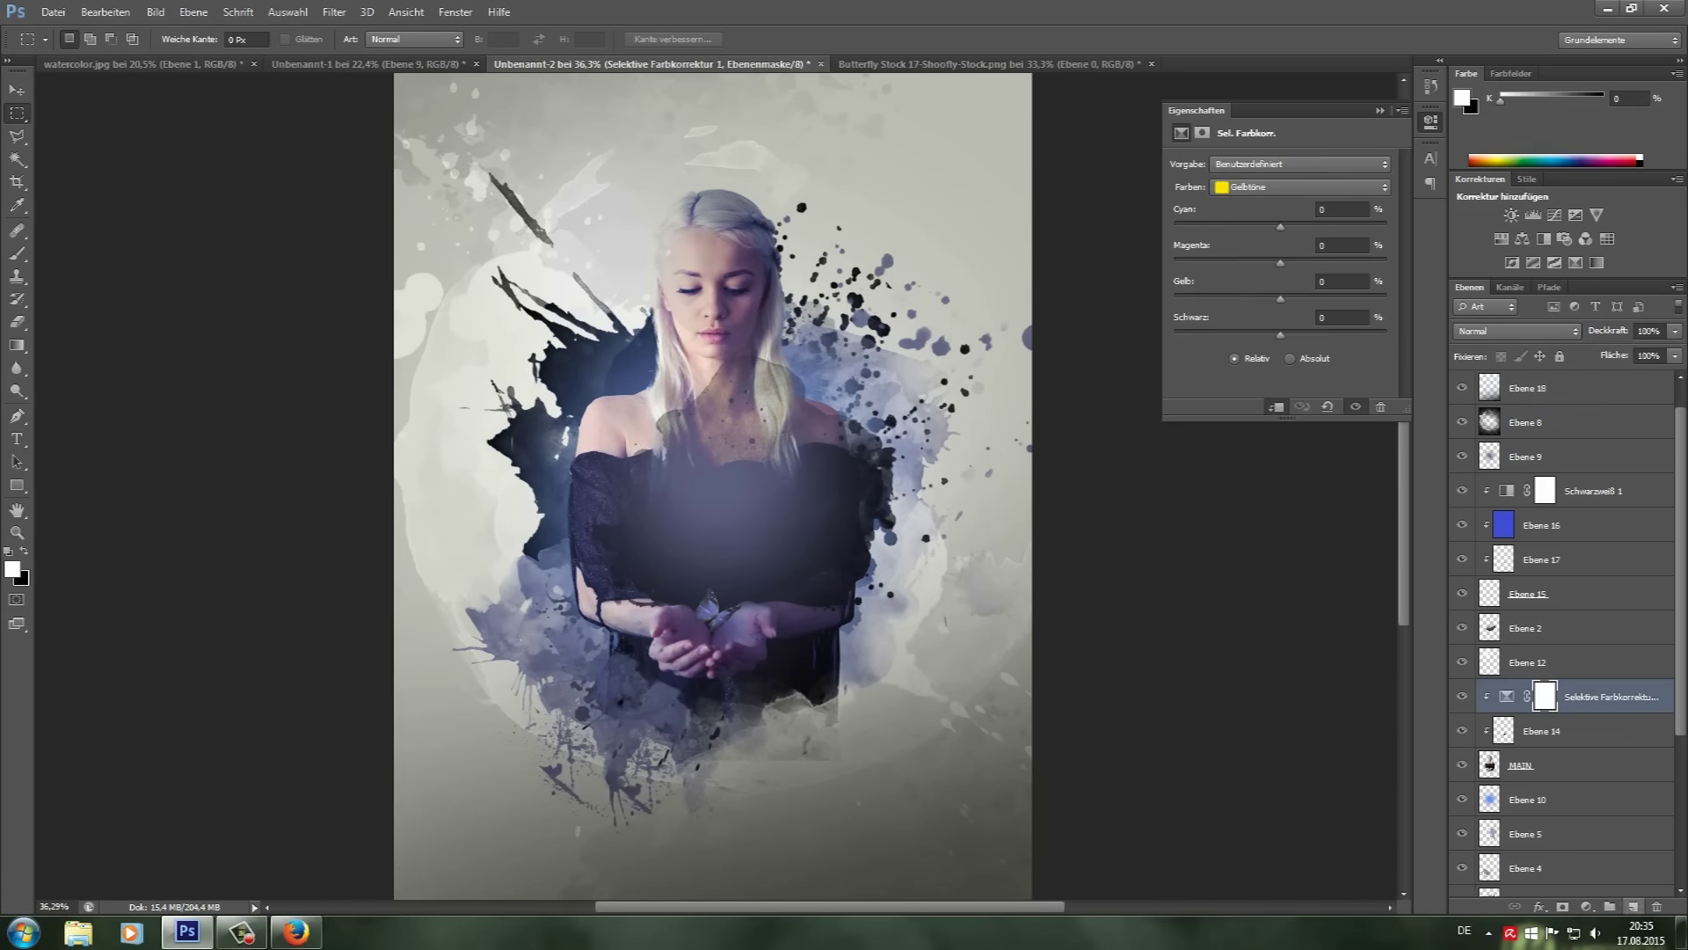
# Step: Add a new layer and load watercolour brush 2942 with blue-grey colour #596791
pyautogui.click(1633, 906)
pyautogui.click(17, 253)
pyautogui.click(89, 40)
pyautogui.scroll(-3, 190, 309)
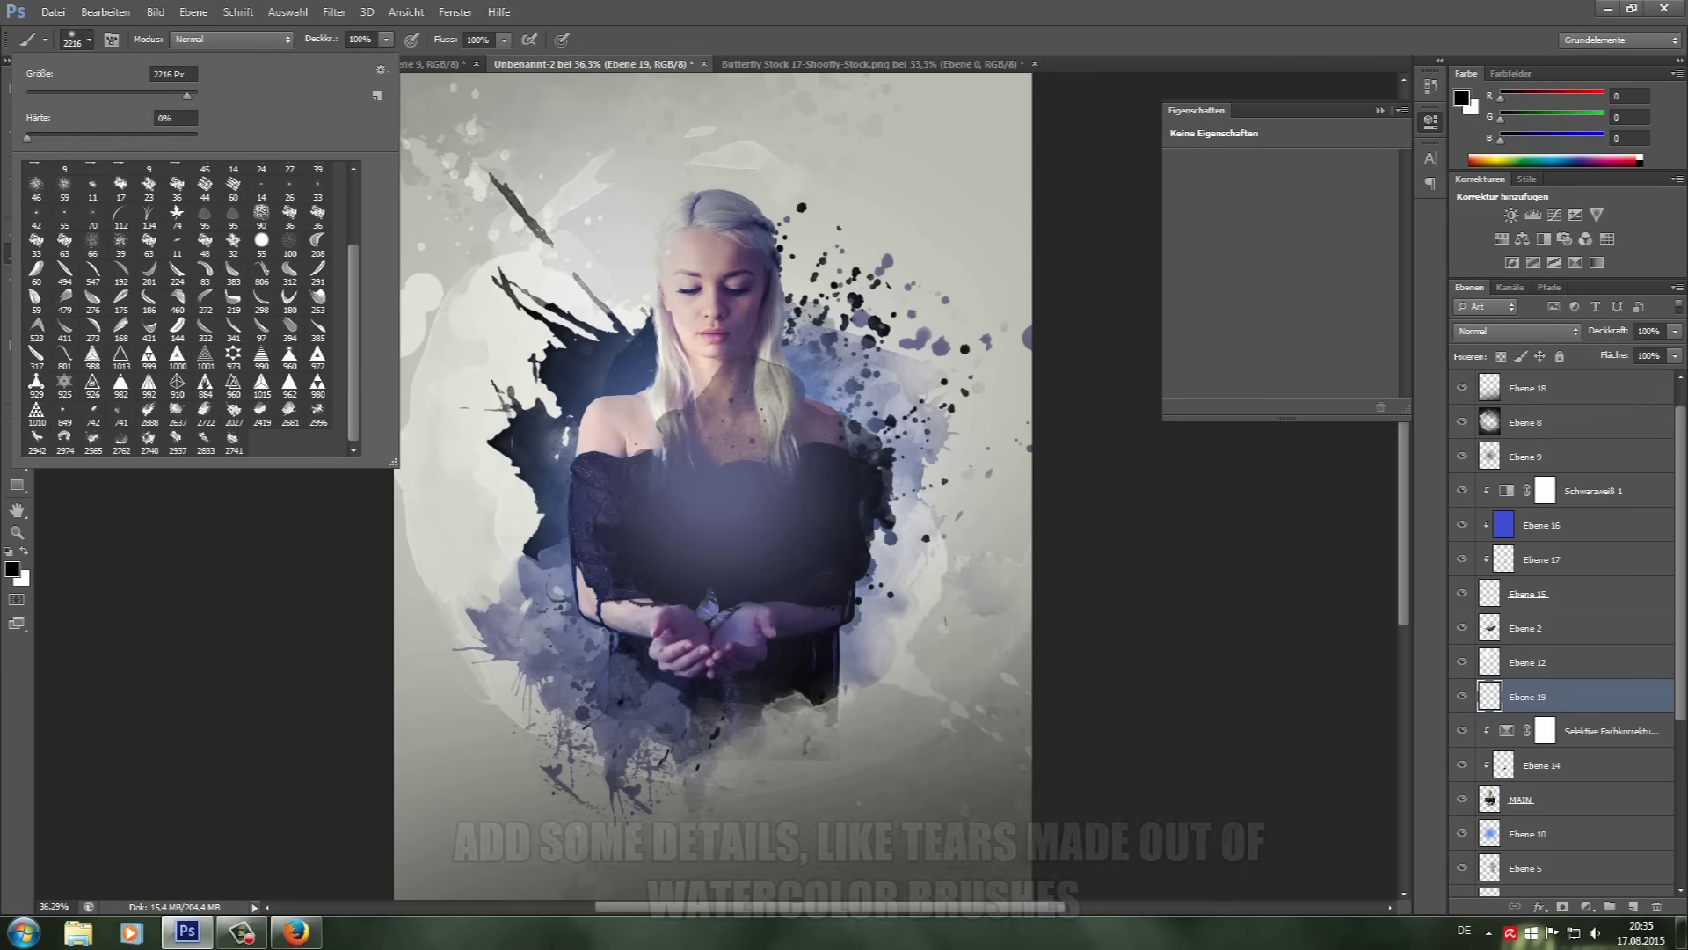
pyautogui.click(36, 443)
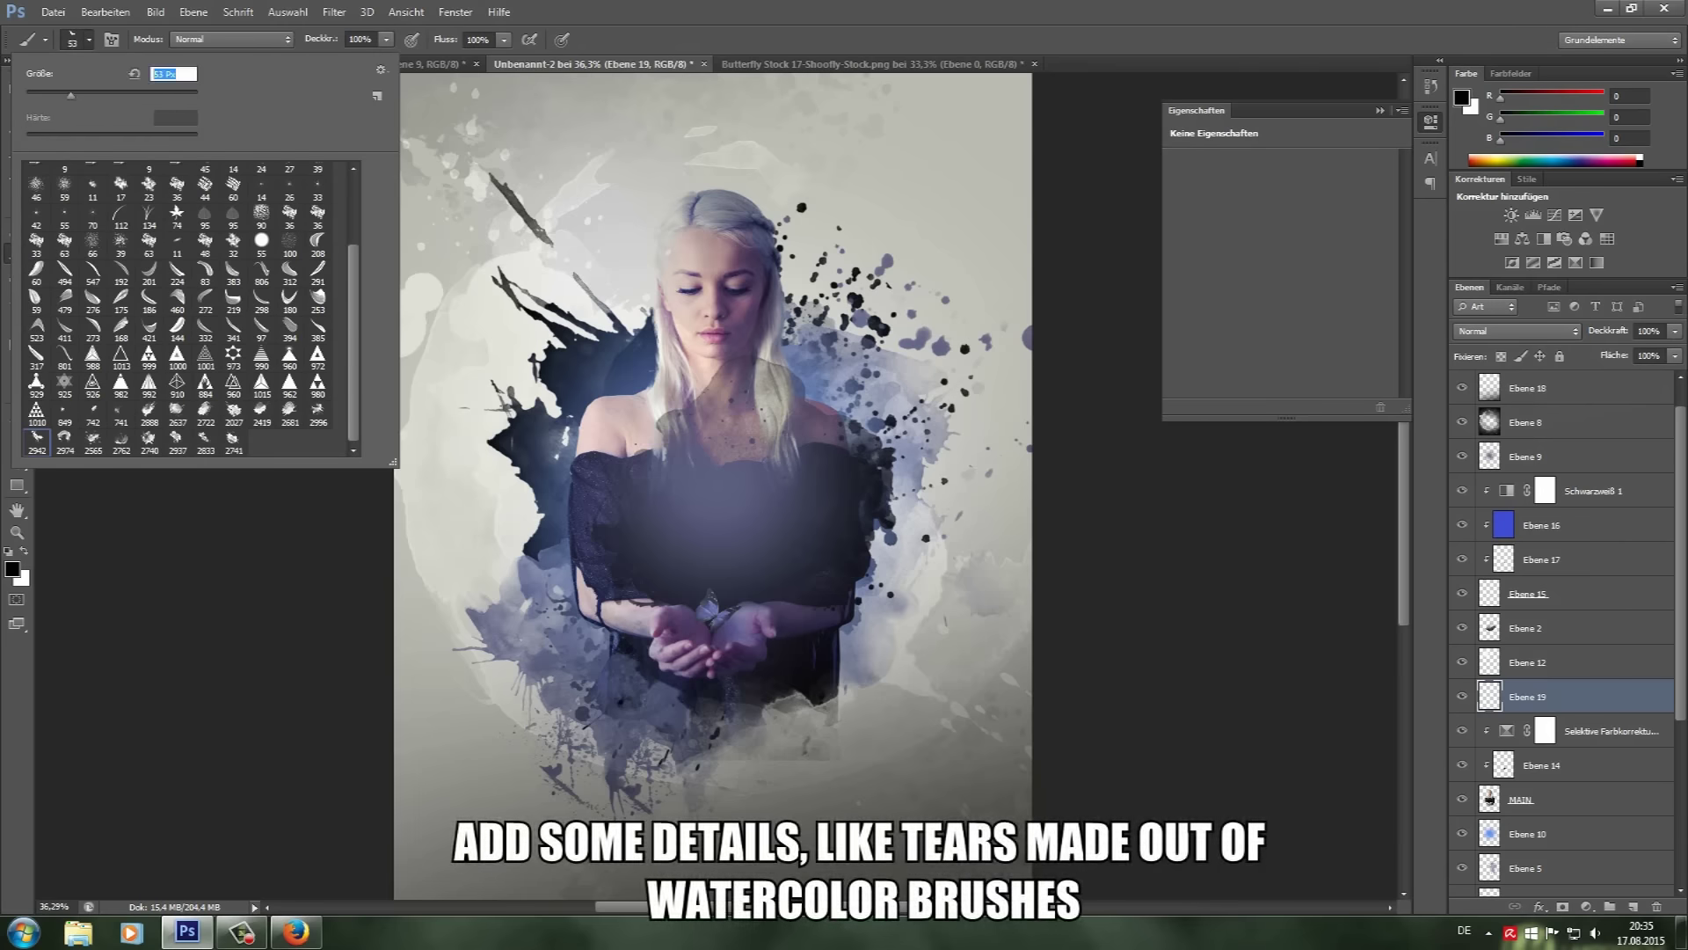
pyautogui.click(13, 569)
pyautogui.click(1151, 438)
pyautogui.click(1014, 456)
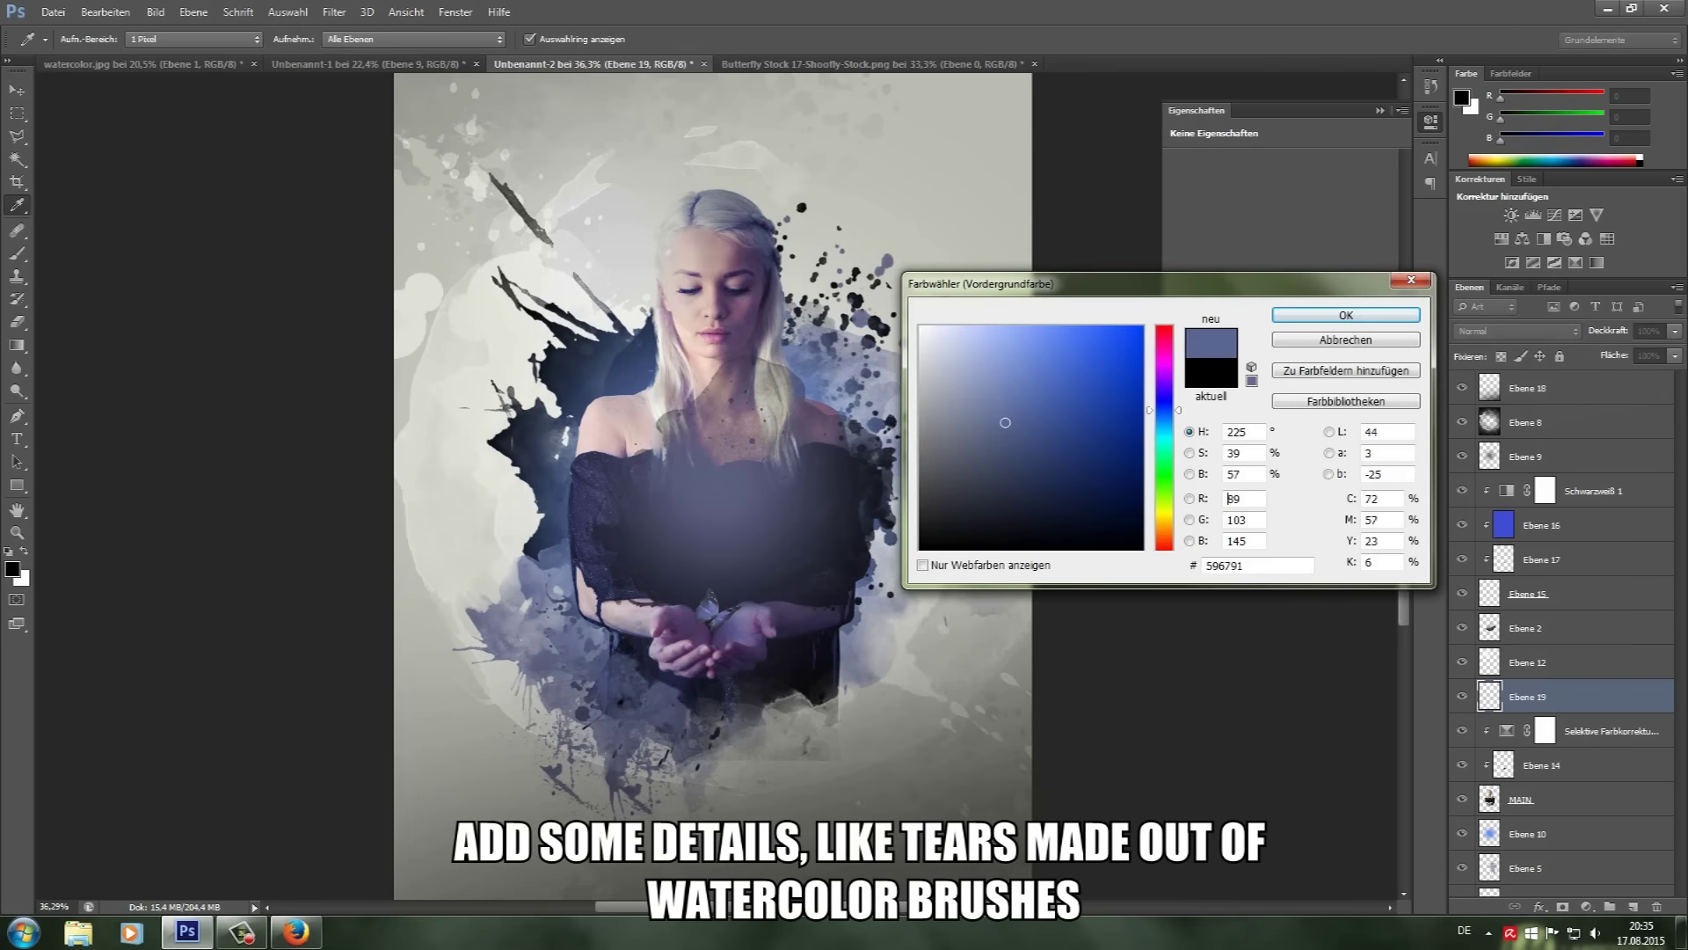
pyautogui.click(1292, 317)
# Step: Paint a tear streak under the left eye and place a copy lower on the cheek
pyautogui.scroll(3, 729, 439)
pyautogui.scroll(3, 662, 317)
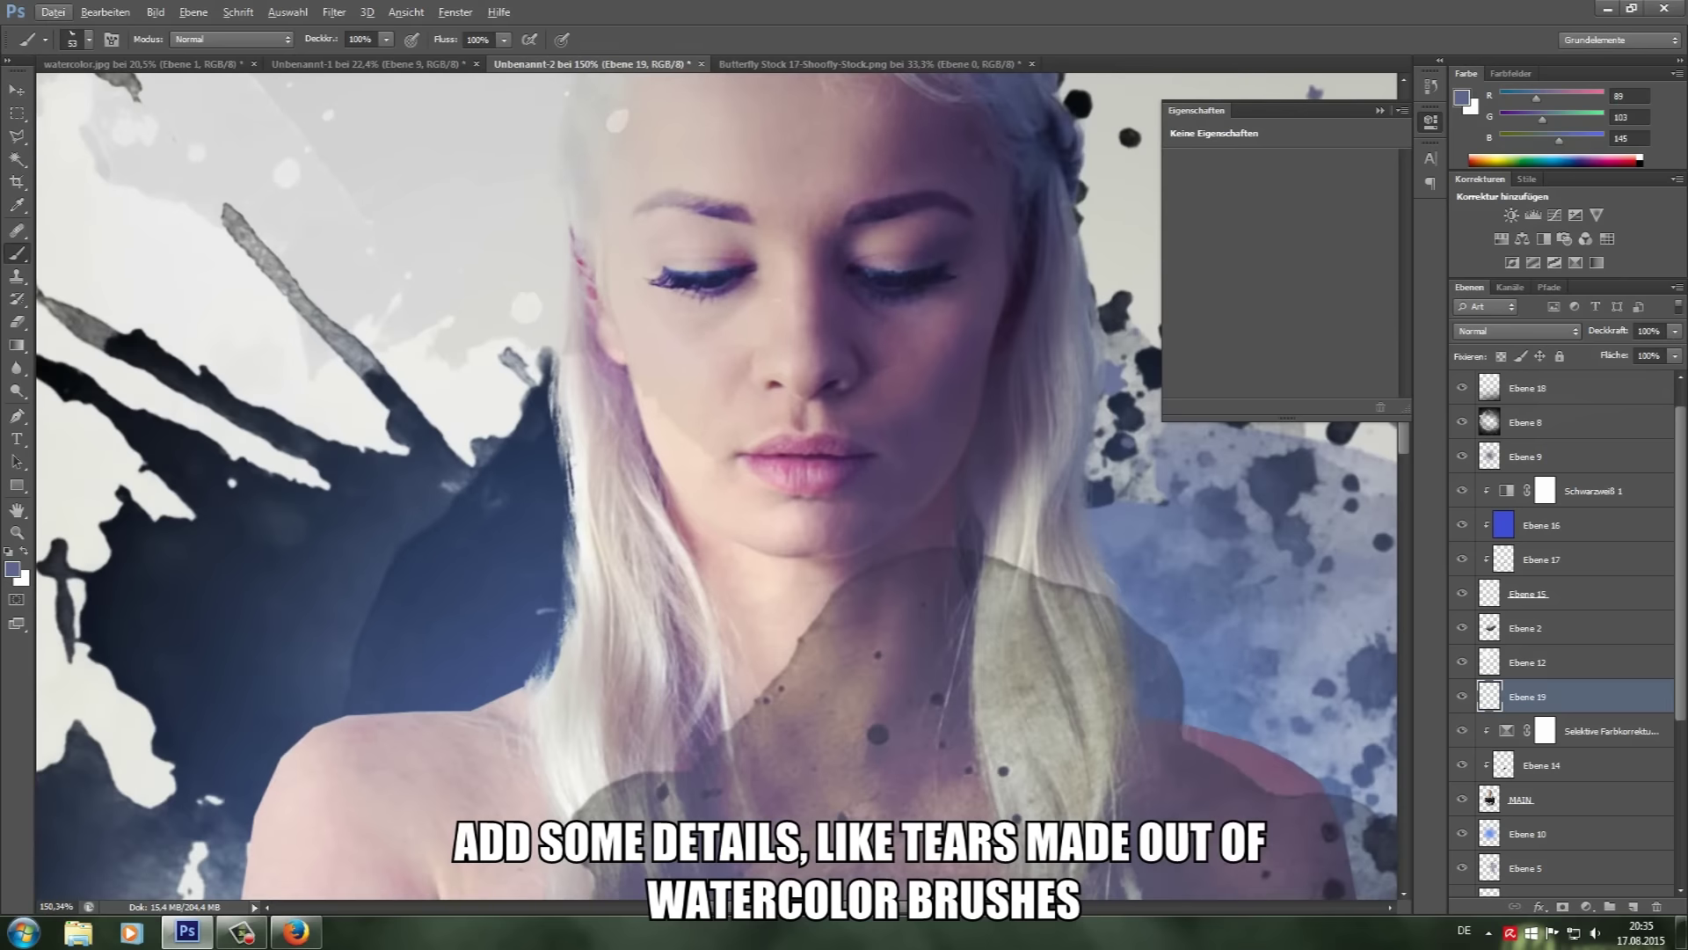
pyautogui.hotkey('ctrl', 't')
pyautogui.moveTo(812, 300); pyautogui.dragTo(814, 339)
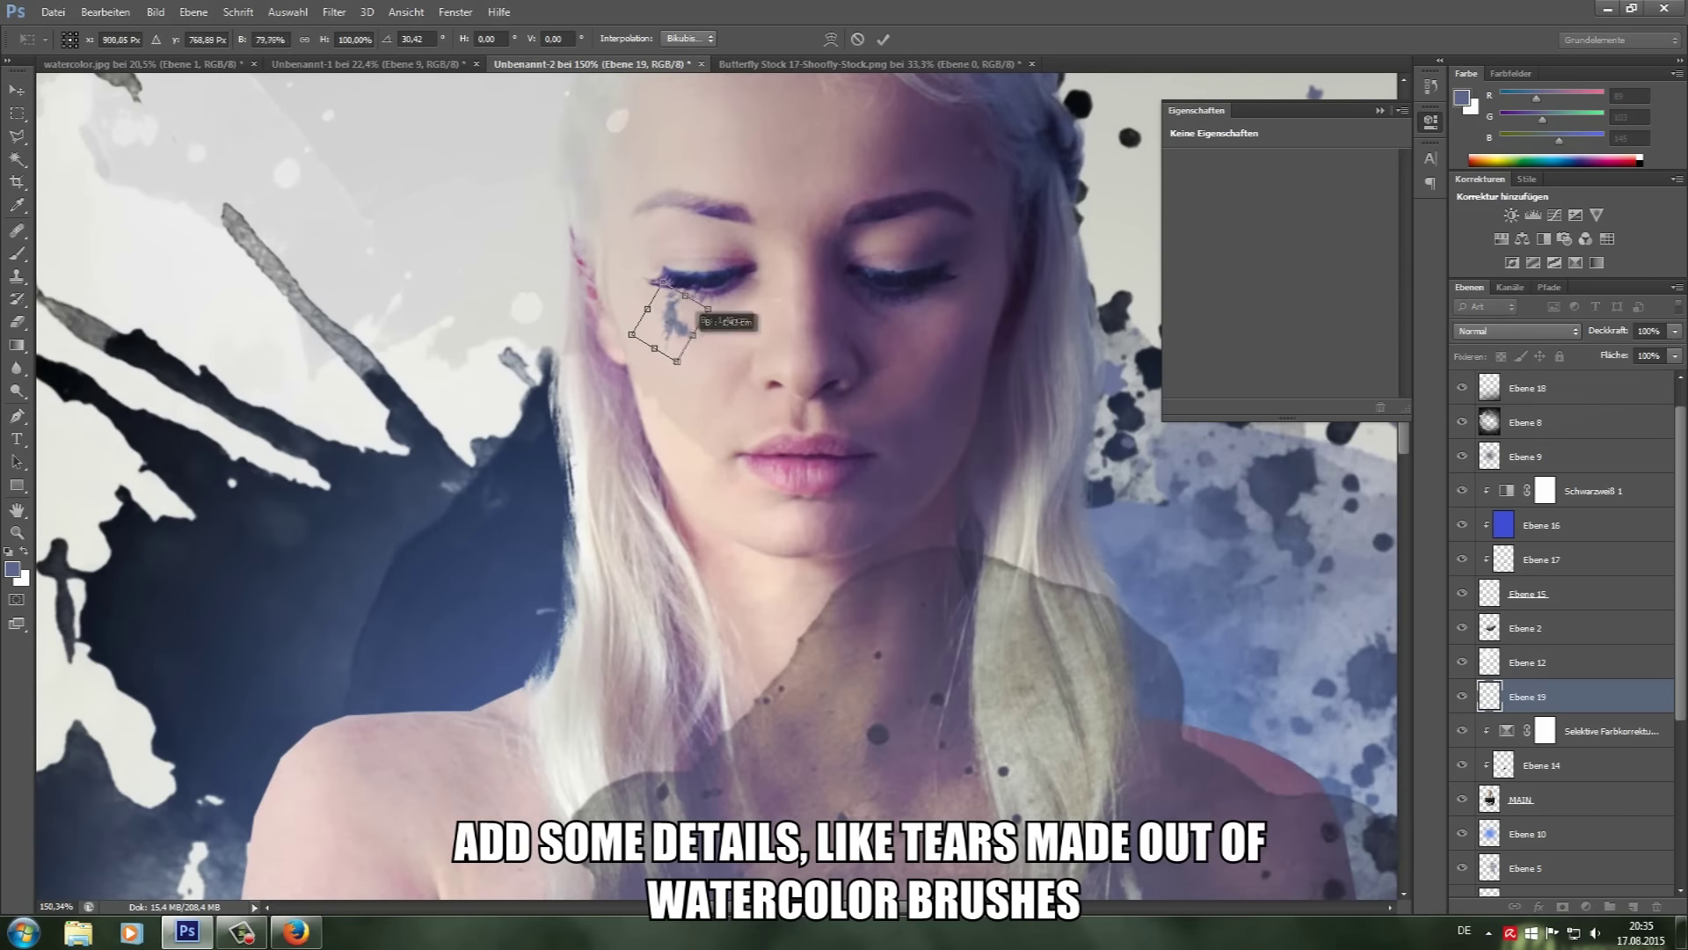
pyautogui.click(1010, 347)
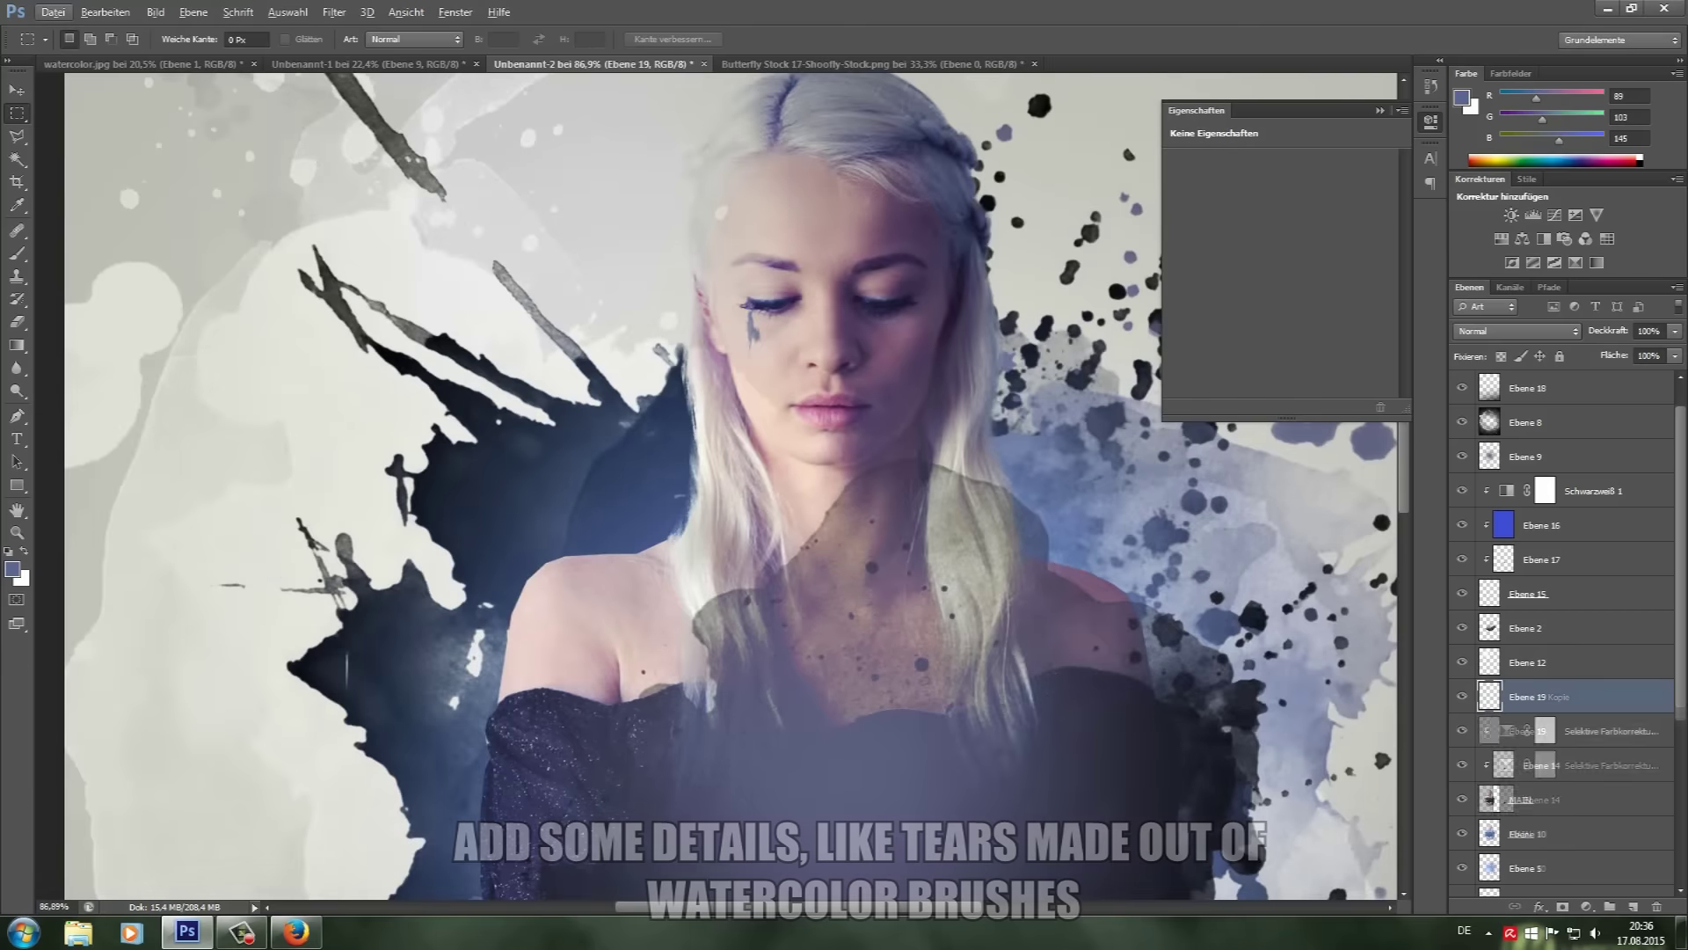
pyautogui.moveTo(752, 327); pyautogui.dragTo(750, 393)
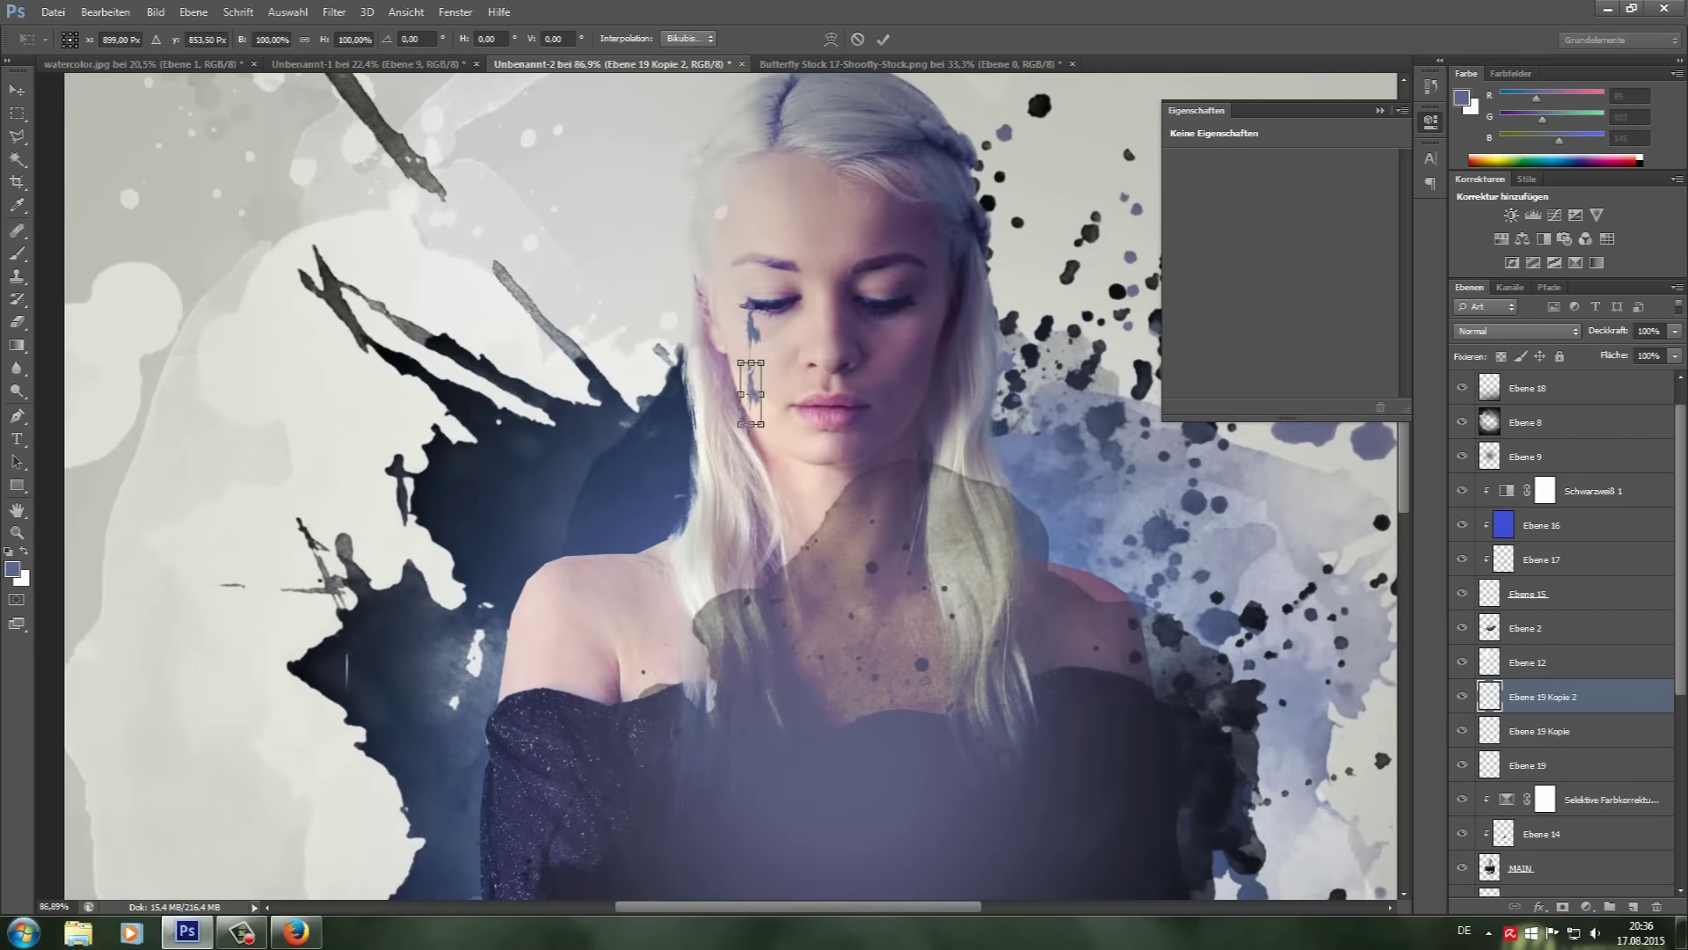
pyautogui.press('Return')
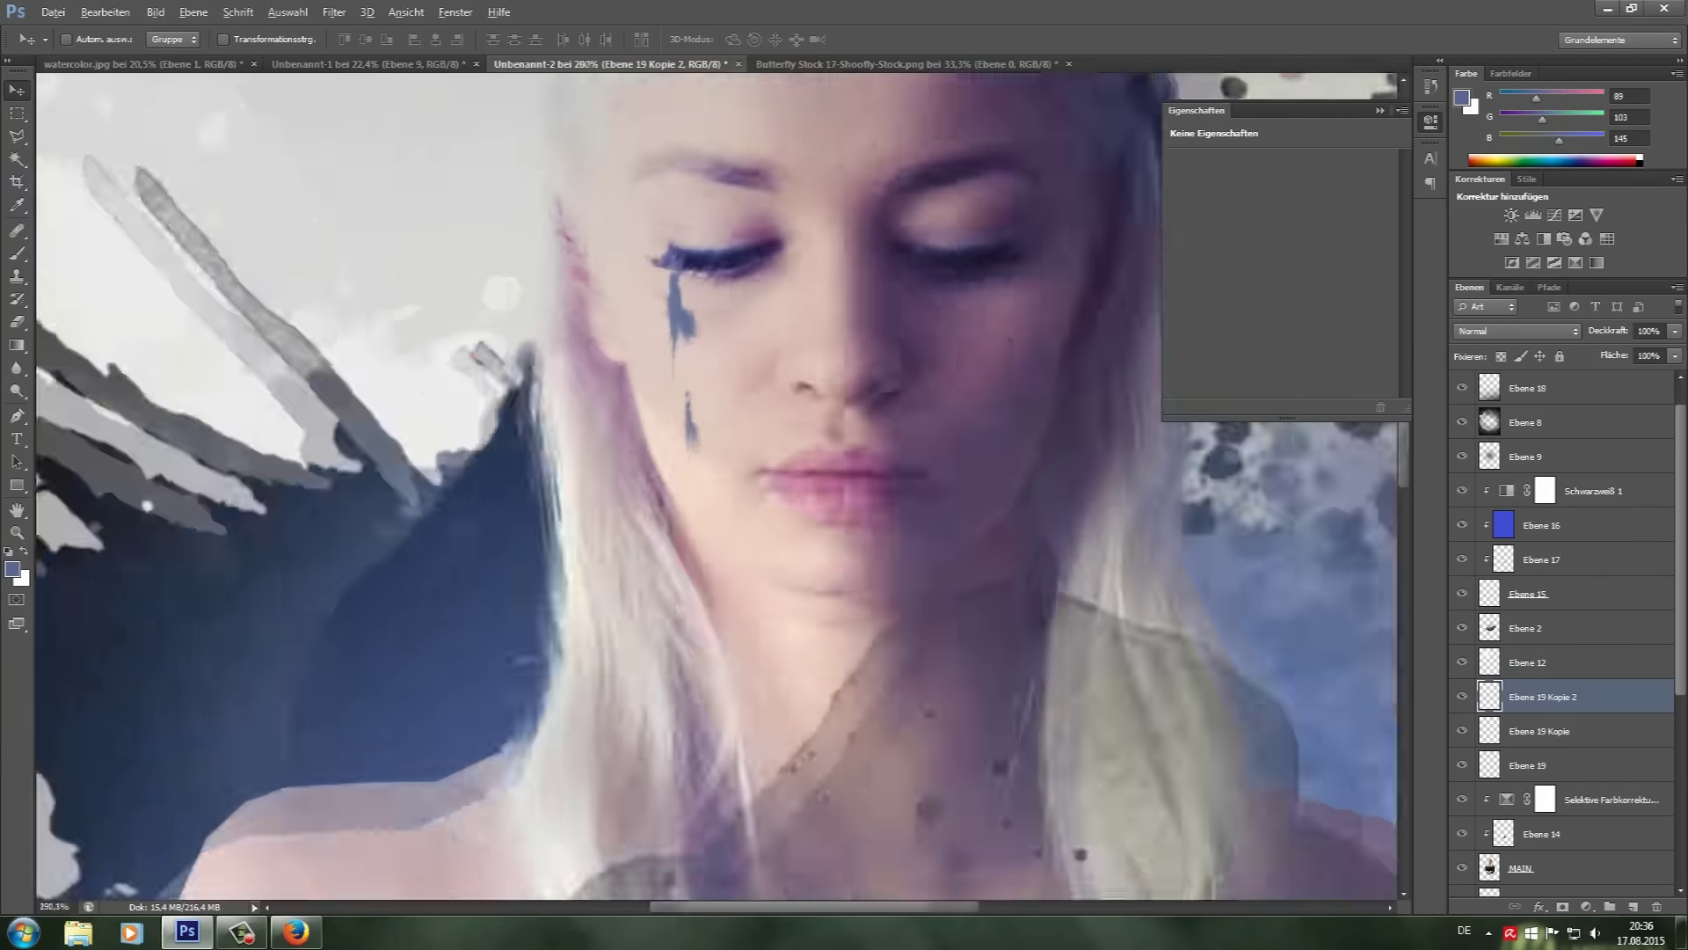
# Step: Erase parts of the tear copy with a 14 px eraser and nudge the original tear
pyautogui.hotkey('alt', '[')
pyautogui.press('e')
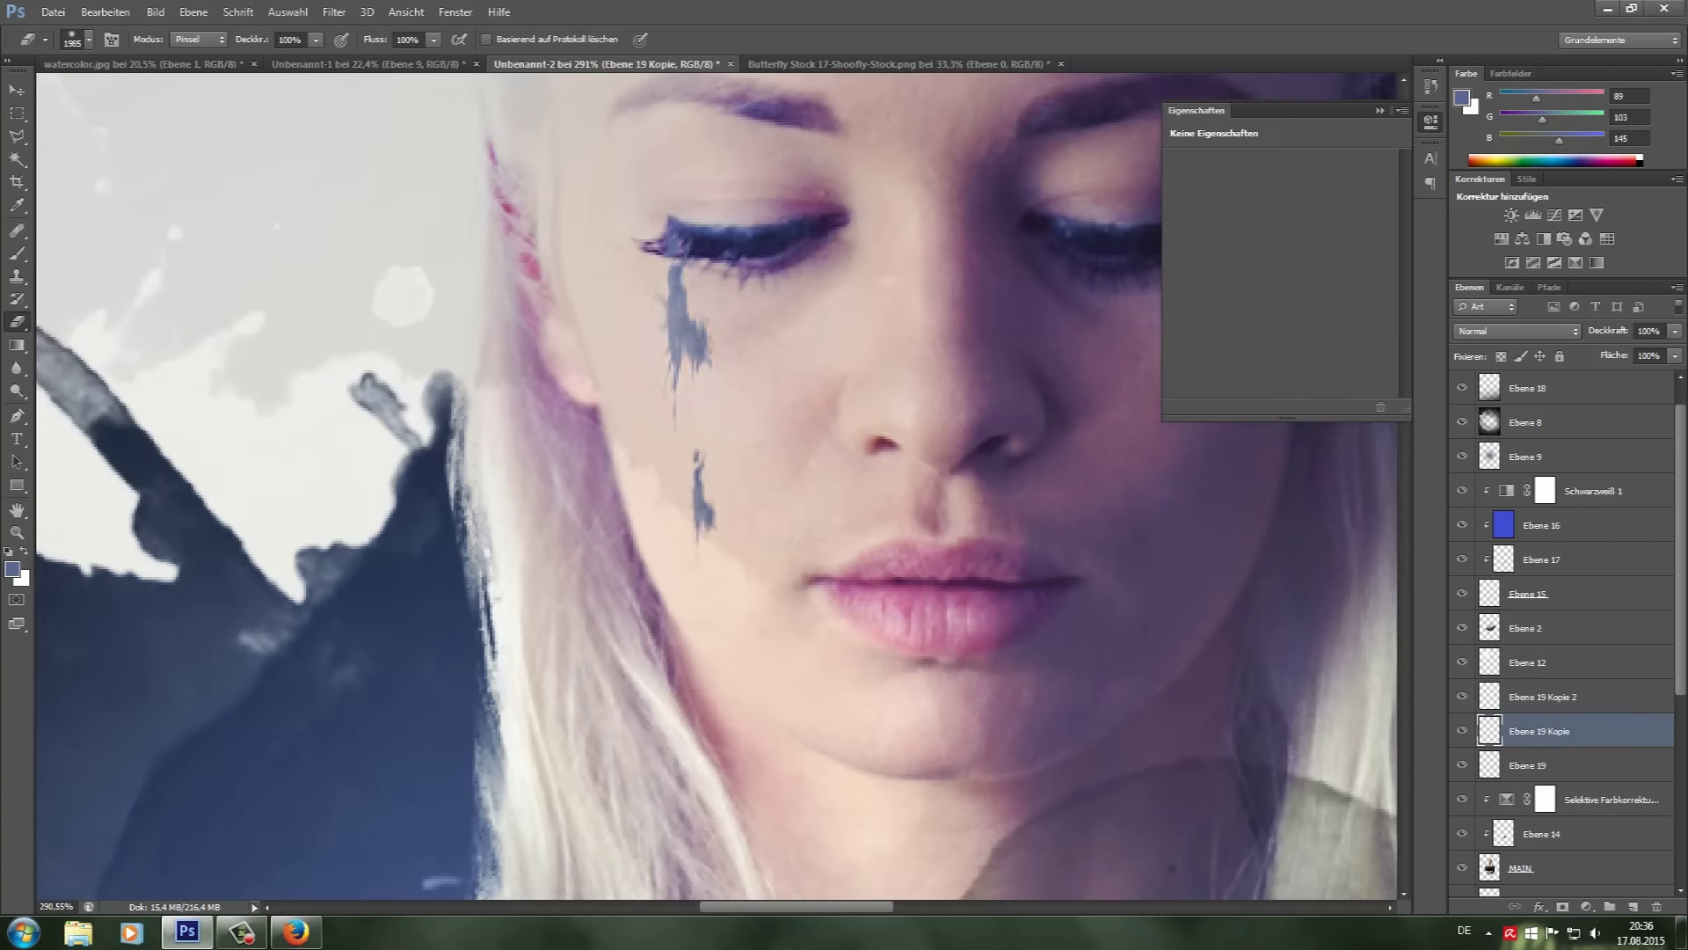
pyautogui.click(89, 40)
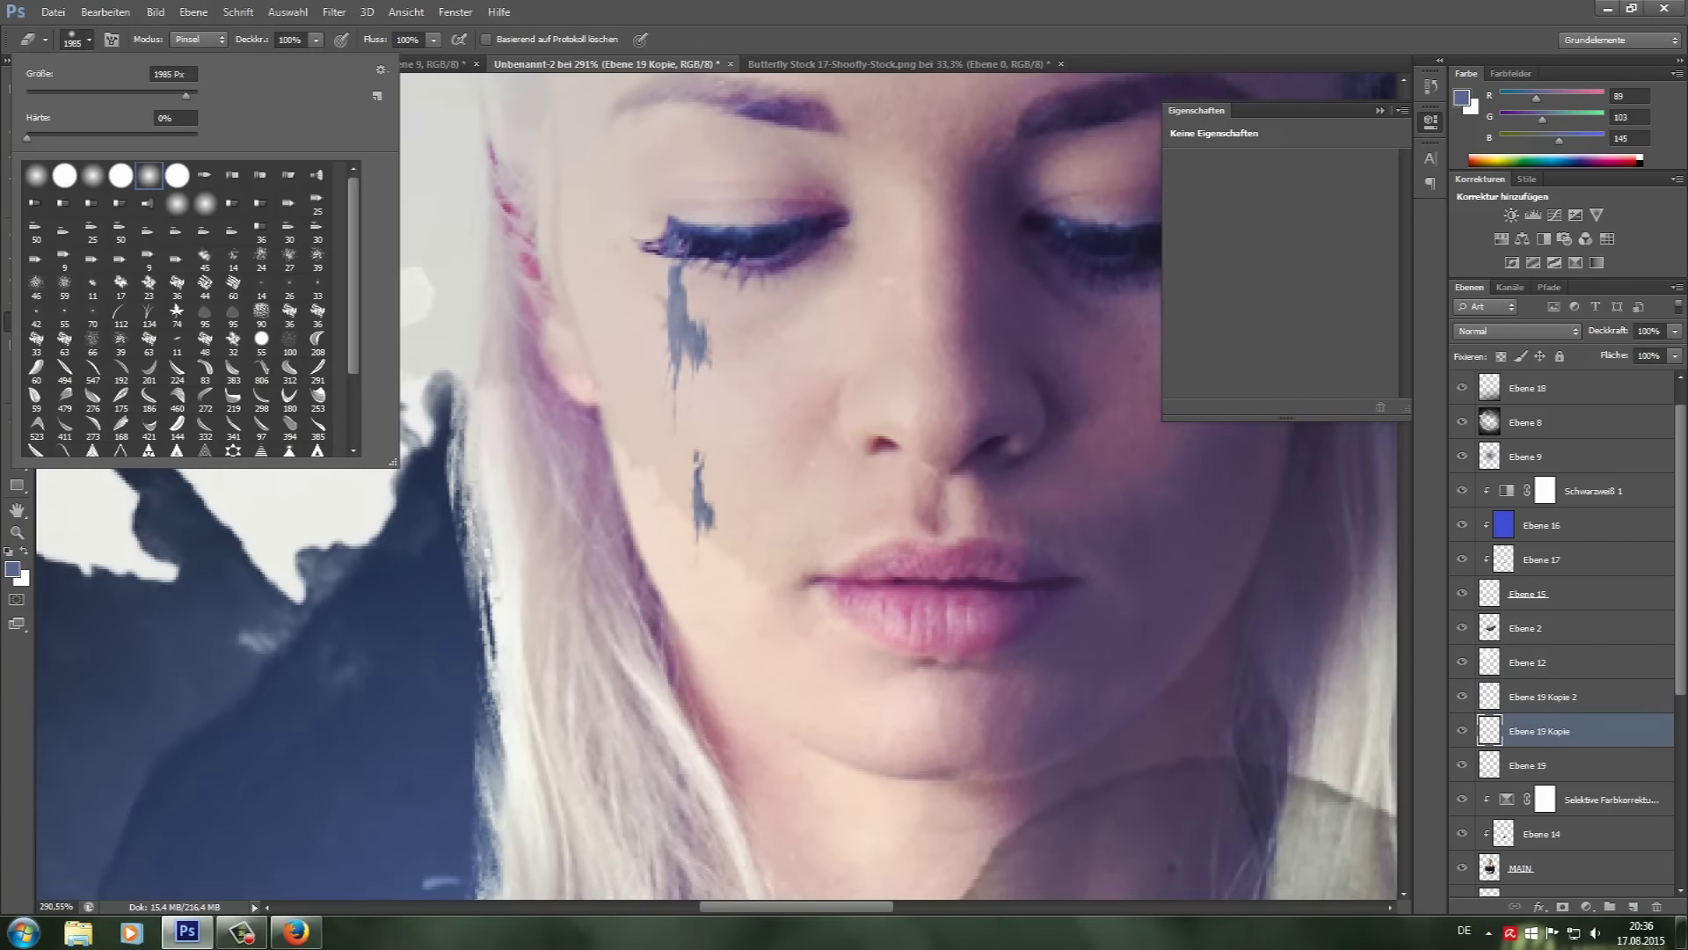
pyautogui.press('Return')
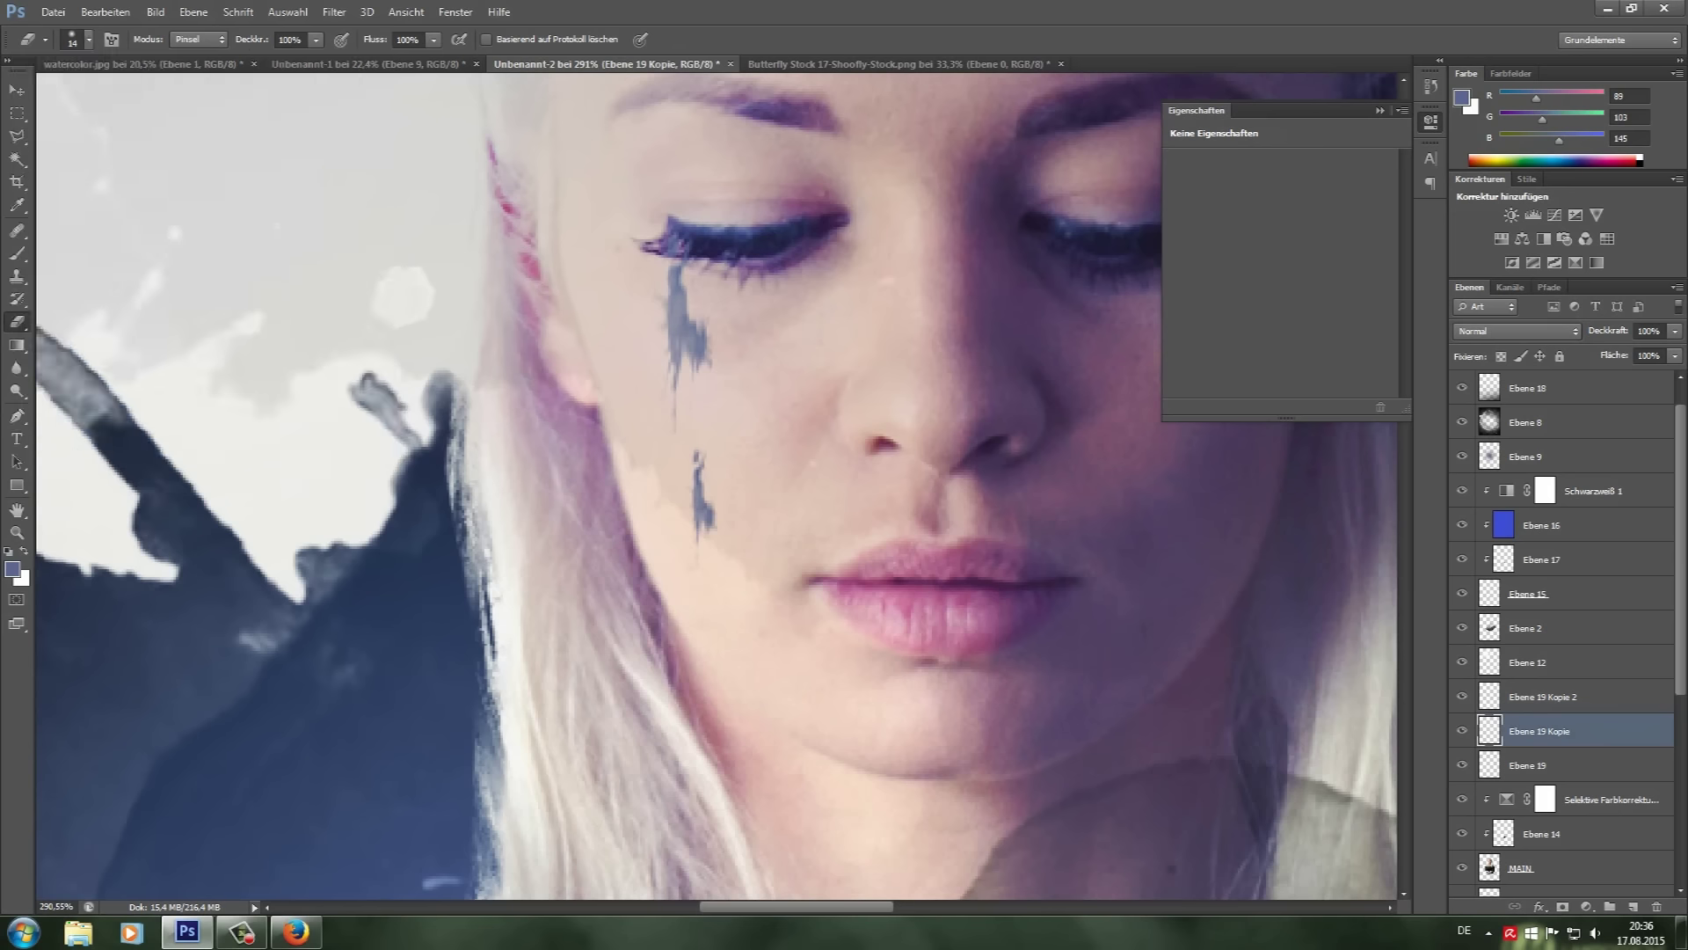
pyautogui.hotkey('alt', '[')
pyautogui.press('v')
pyautogui.moveTo(717, 328); pyautogui.dragTo(708, 309)
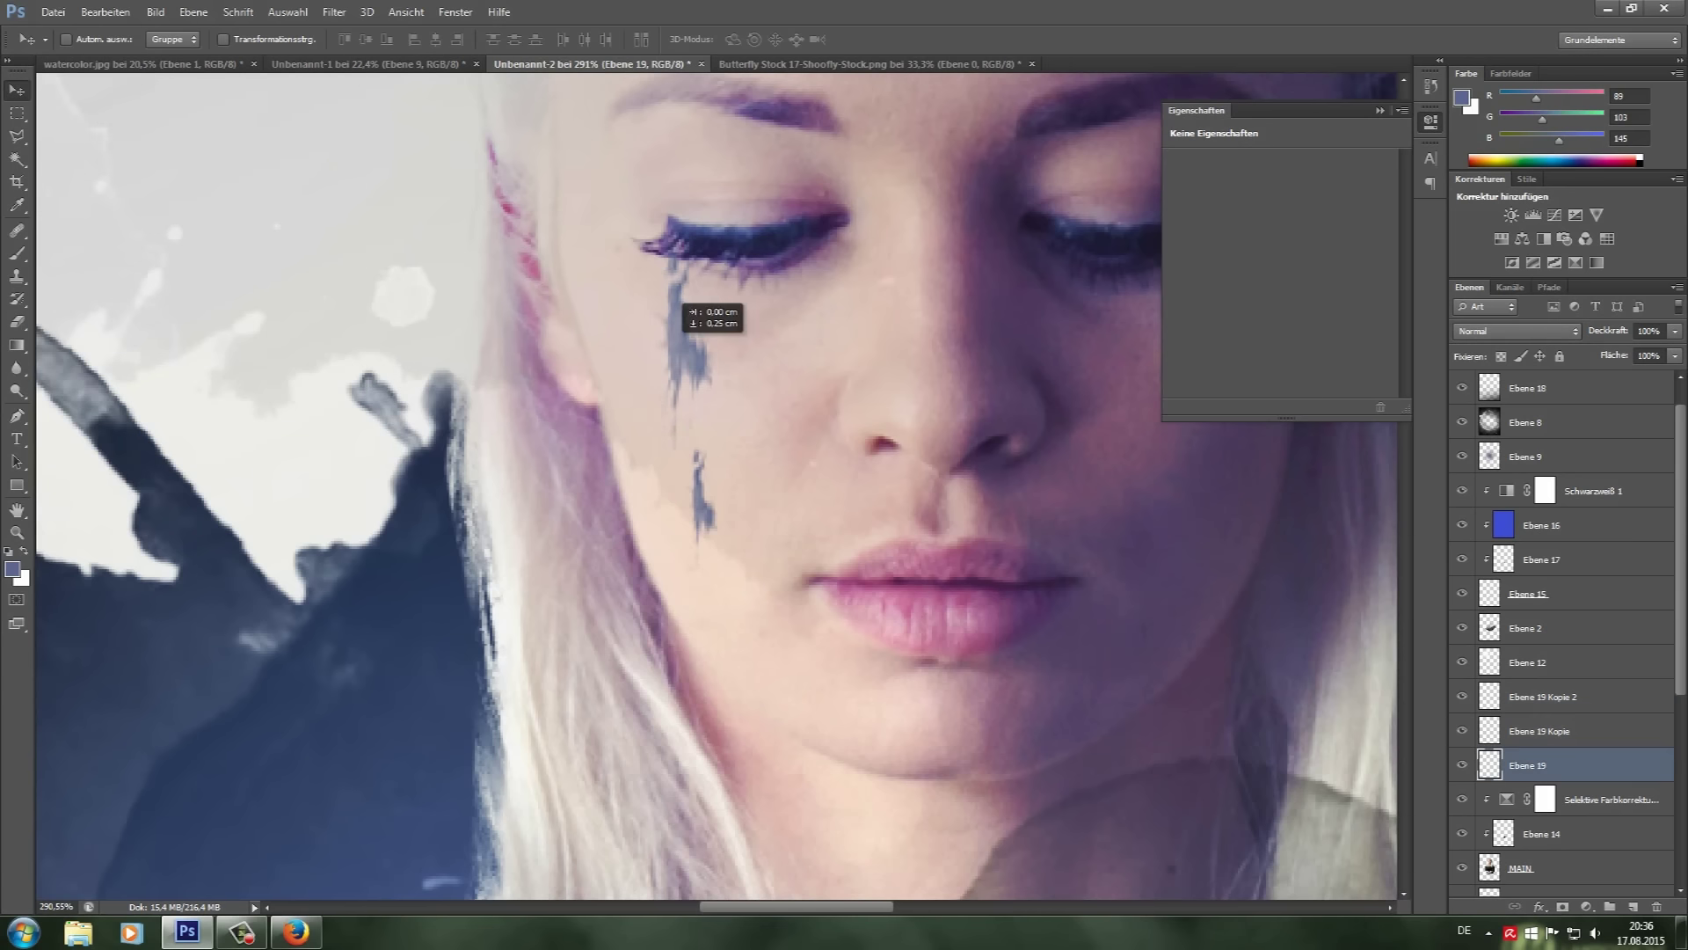
pyautogui.scroll(-3, 709, 309)
pyautogui.scroll(-5, 690, 338)
pyautogui.scroll(-3, 690, 339)
pyautogui.scroll(-2, 691, 339)
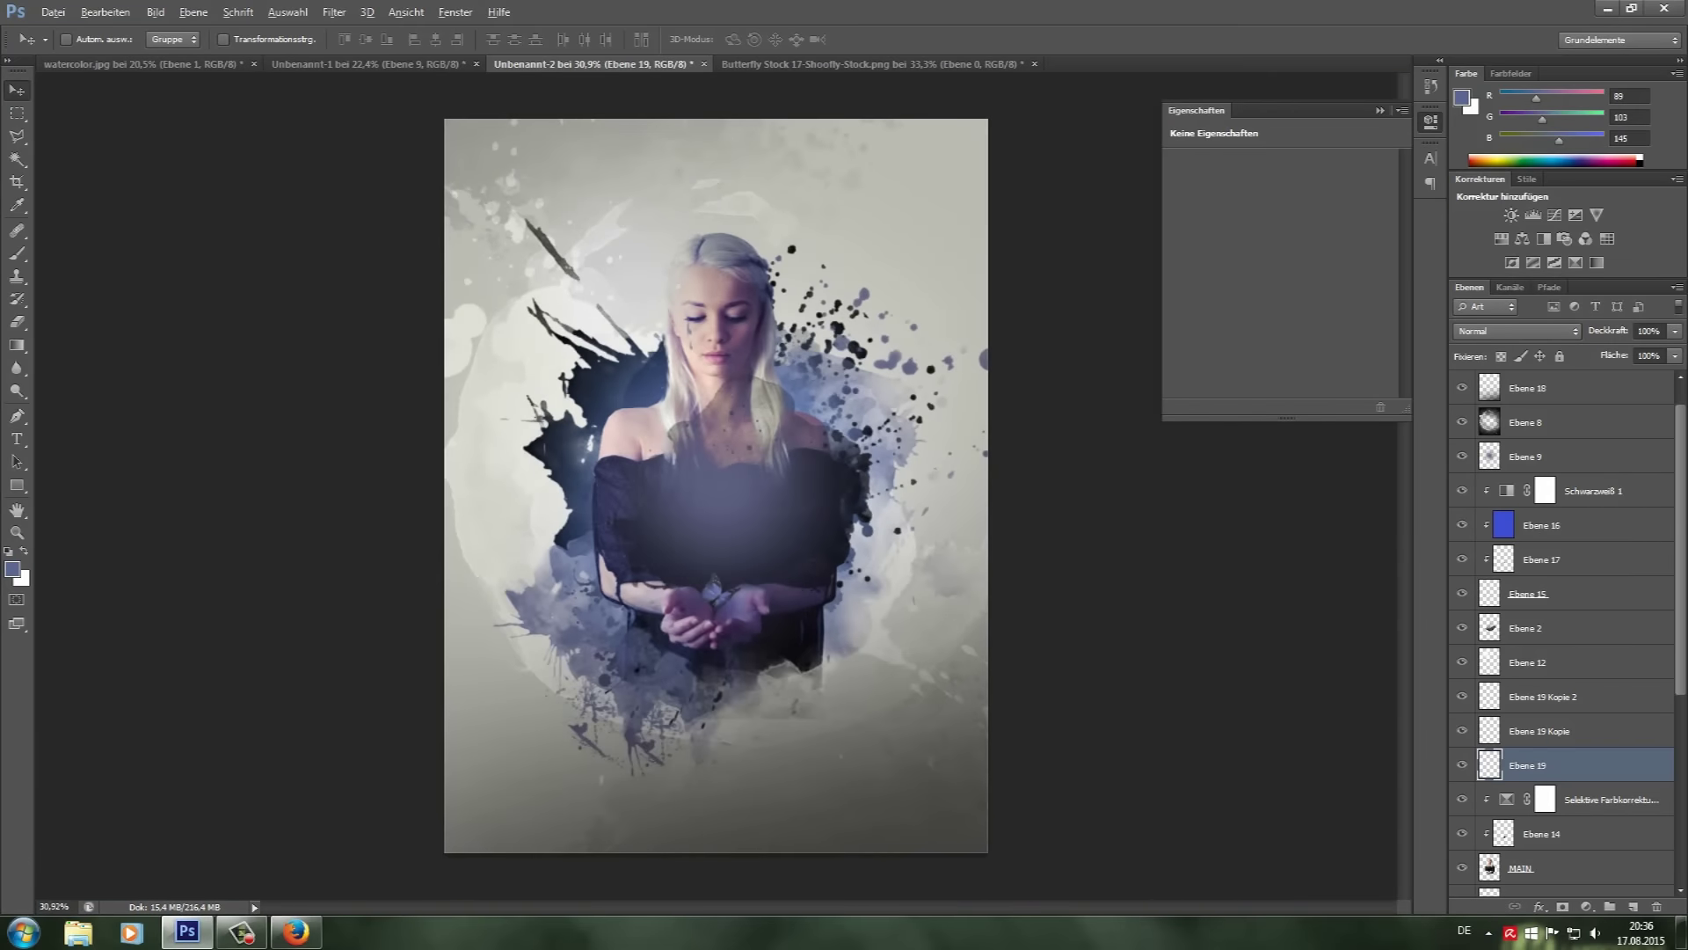
pyautogui.scroll(-1, 690, 338)
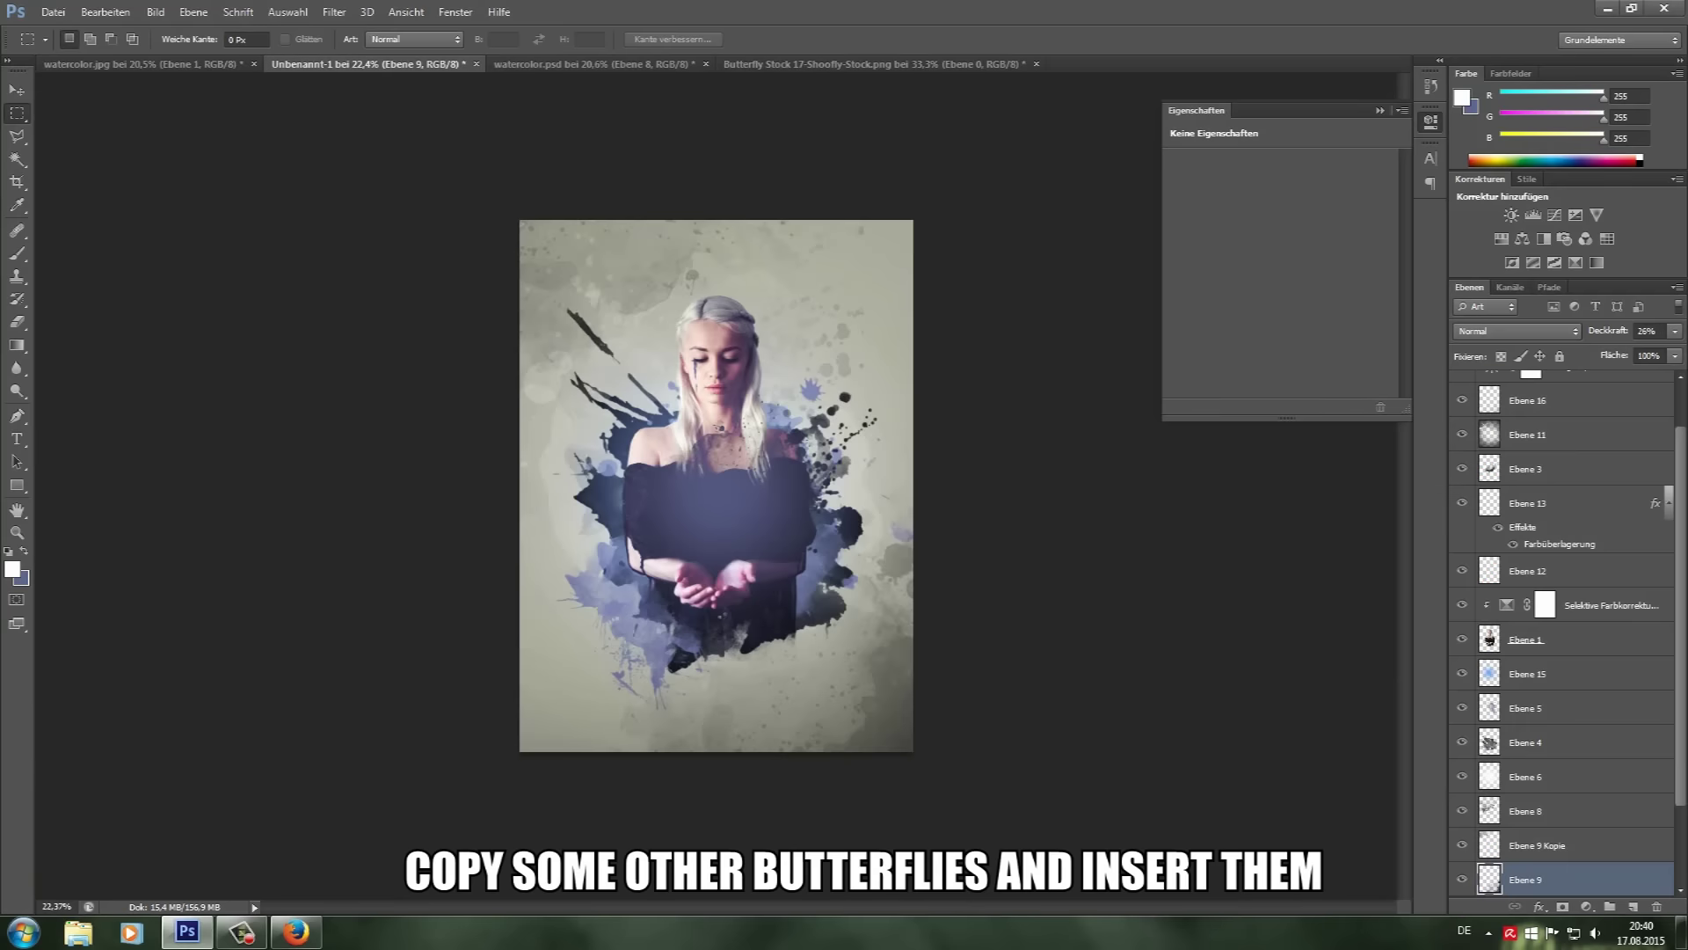
# Step: Paste the orange butterfly above Ebene 11 and move it toward the lower right
pyautogui.click(1526, 469)
pyautogui.hotkey('ctrl', 'v')
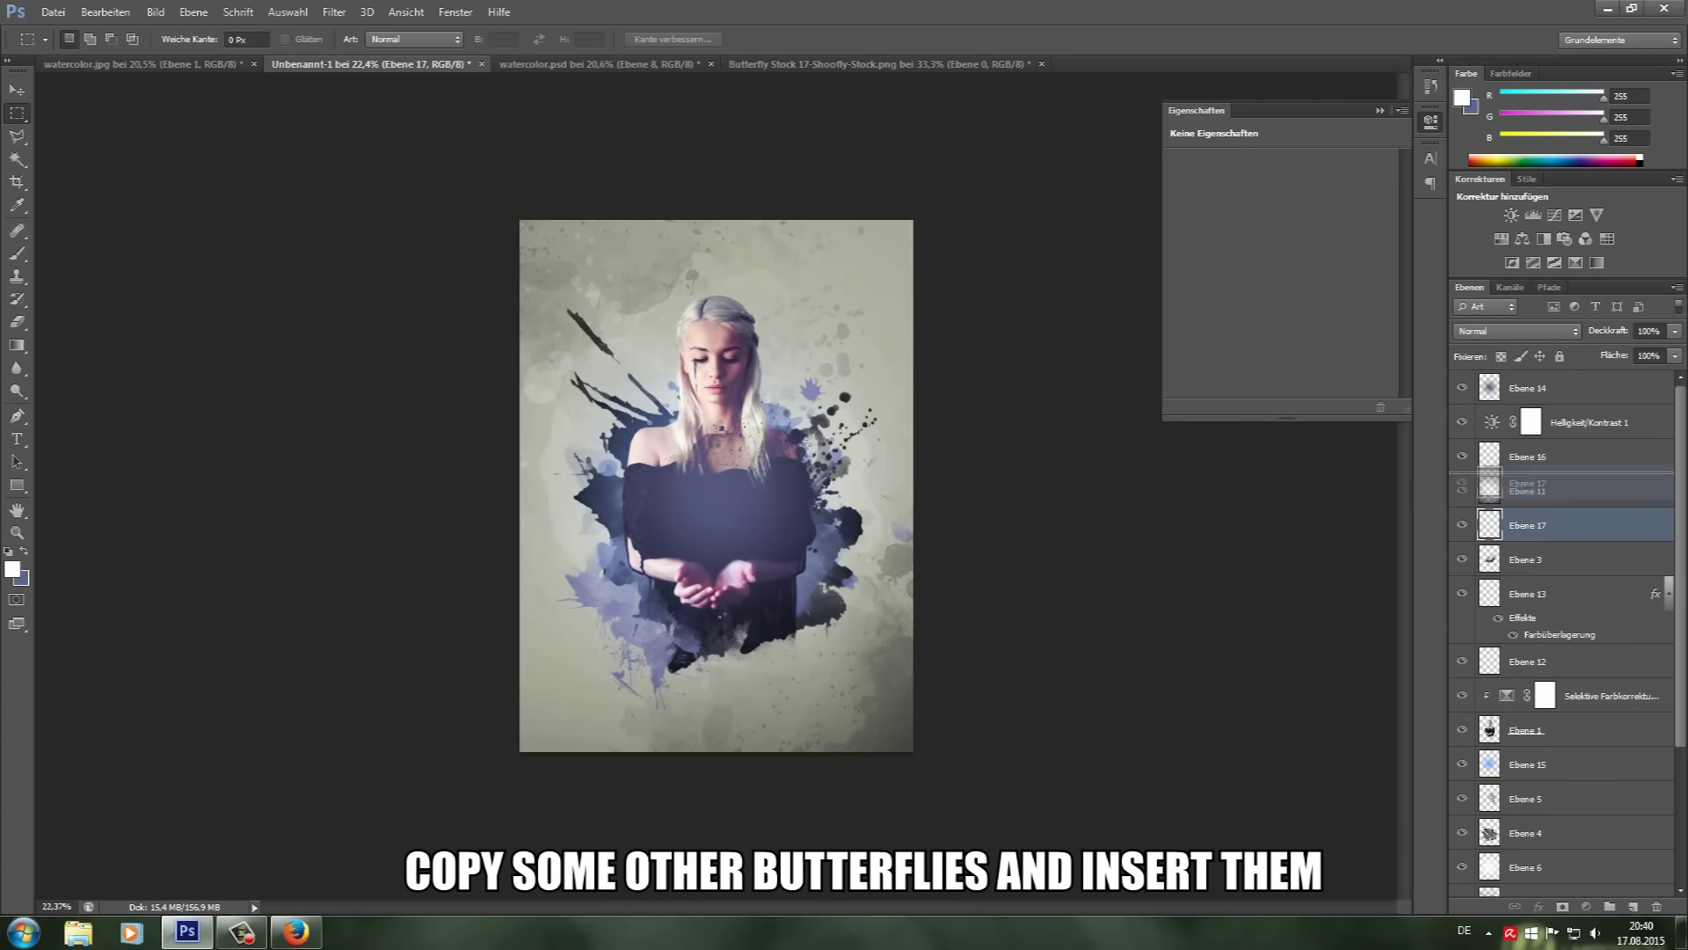
pyautogui.moveTo(1493, 487); pyautogui.dragTo(1492, 490)
pyautogui.press('v')
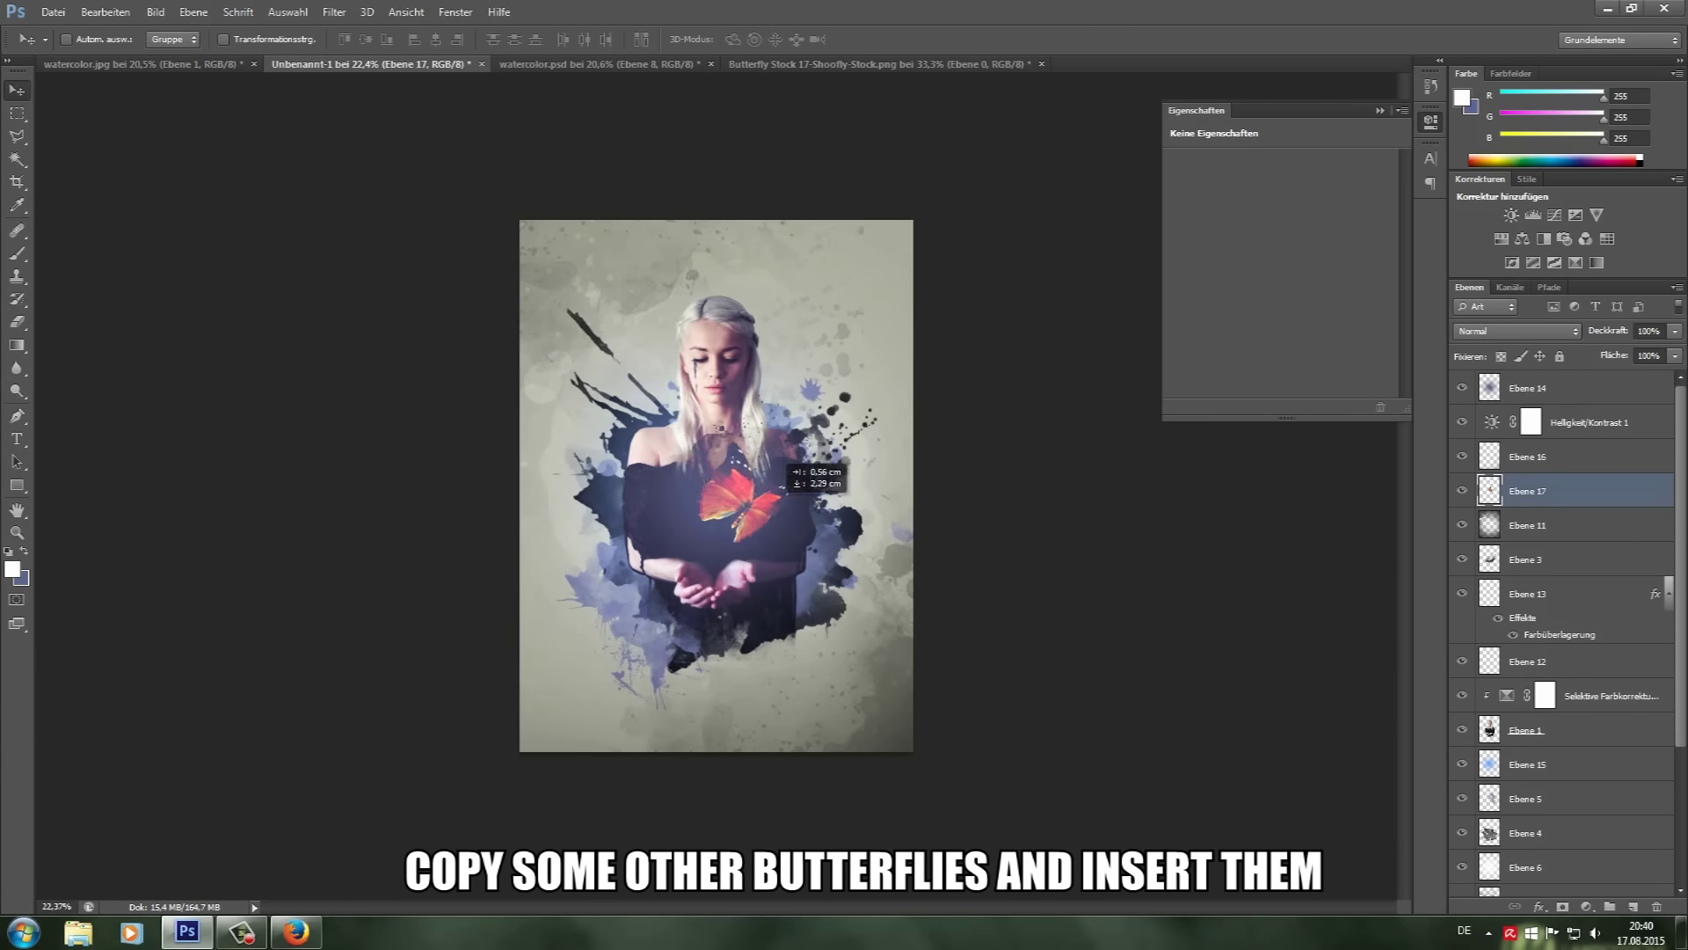
pyautogui.moveTo(717, 457); pyautogui.dragTo(870, 648)
# Step: Paste the butterfly again, flip it vertically, tilt it and enlarge it to about 148%
pyautogui.hotkey('ctrl', 't')
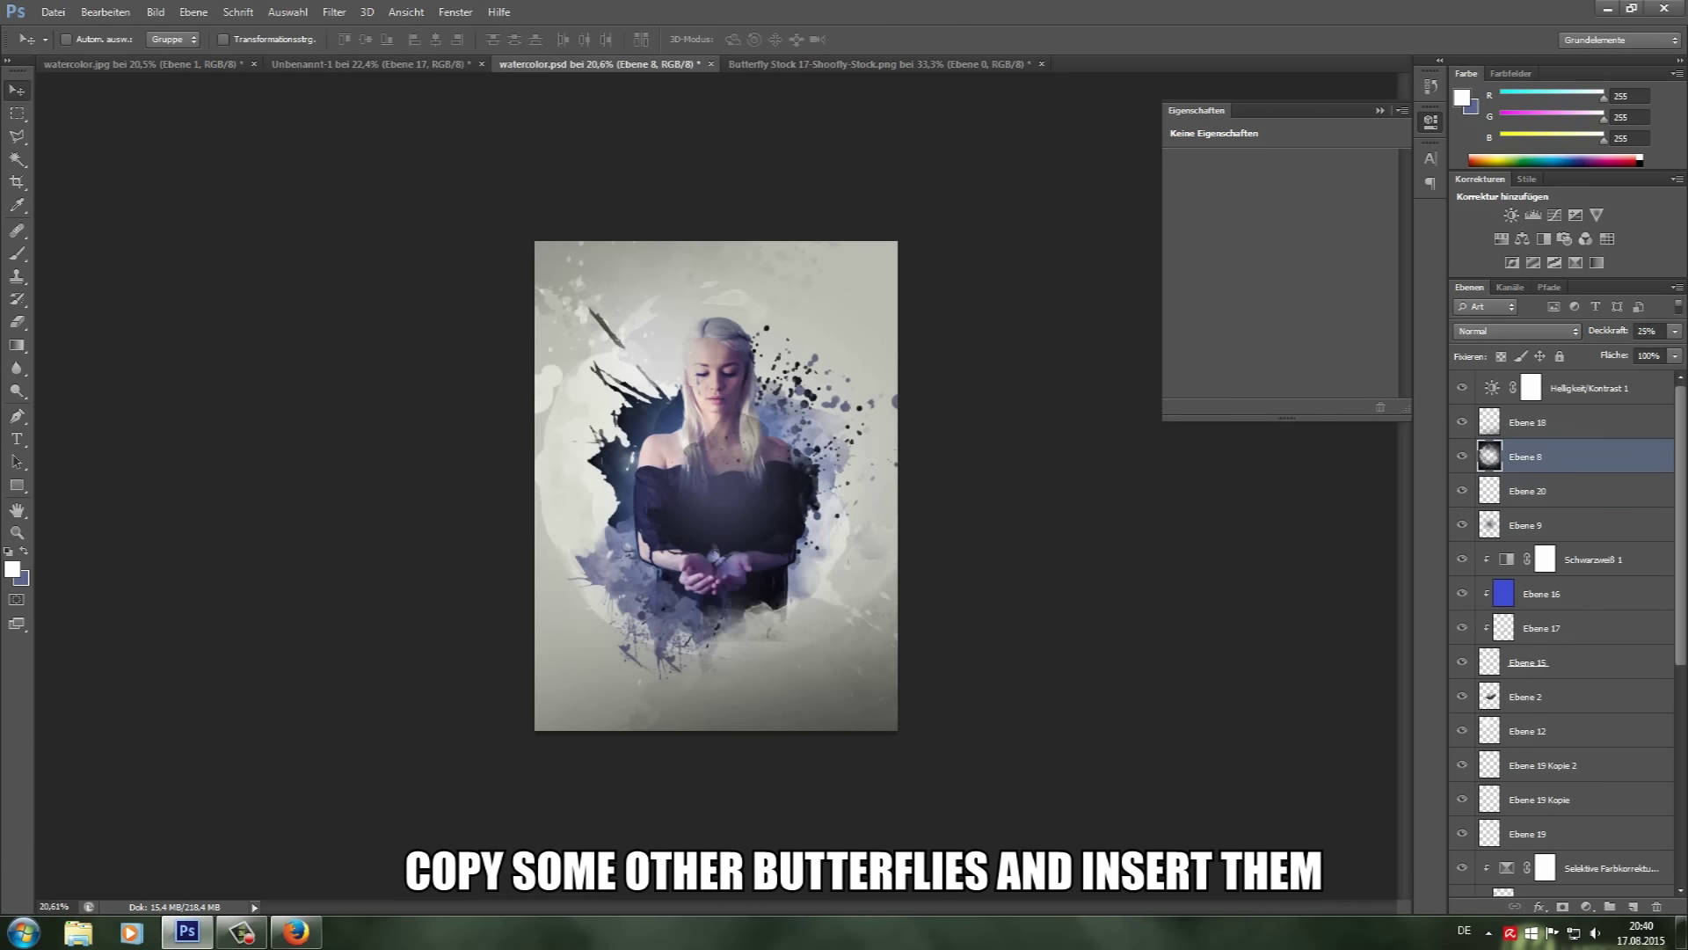
pyautogui.hotkey('ctrl', 'v')
pyautogui.hotkey('ctrl', 't')
pyautogui.rightClick(718, 498)
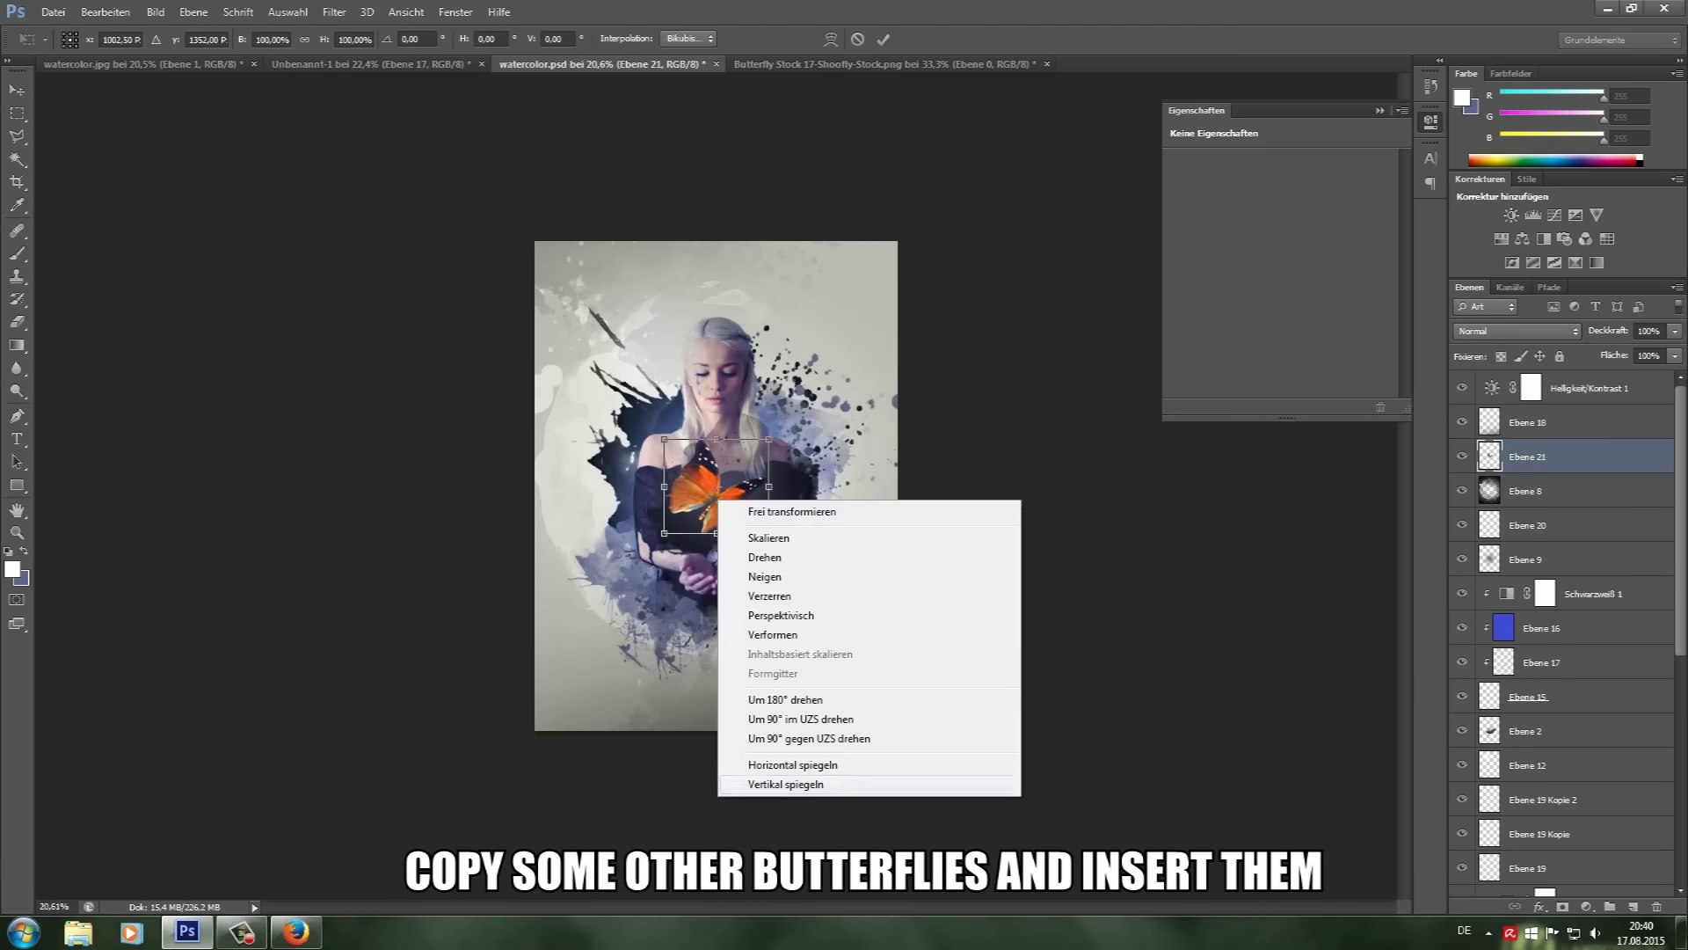
pyautogui.click(756, 779)
pyautogui.moveTo(717, 497); pyautogui.dragTo(831, 642)
pyautogui.moveTo(967, 607)
pyautogui.mouseDown()
pyautogui.moveTo(1007, 619)
pyautogui.moveTo(880, 703)
pyautogui.mouseUp()
pyautogui.moveTo(792, 607)
pyautogui.mouseDown()
pyautogui.moveTo(755, 525)
pyautogui.moveTo(809, 580)
pyautogui.mouseUp()
pyautogui.rightClick(809, 583)
pyautogui.click(905, 913)
# Step: Enlarge, flip and rotate the butterfly nearly level right of the woman's hands, then commit
pyautogui.moveTo(795, 511); pyautogui.dragTo(774, 563)
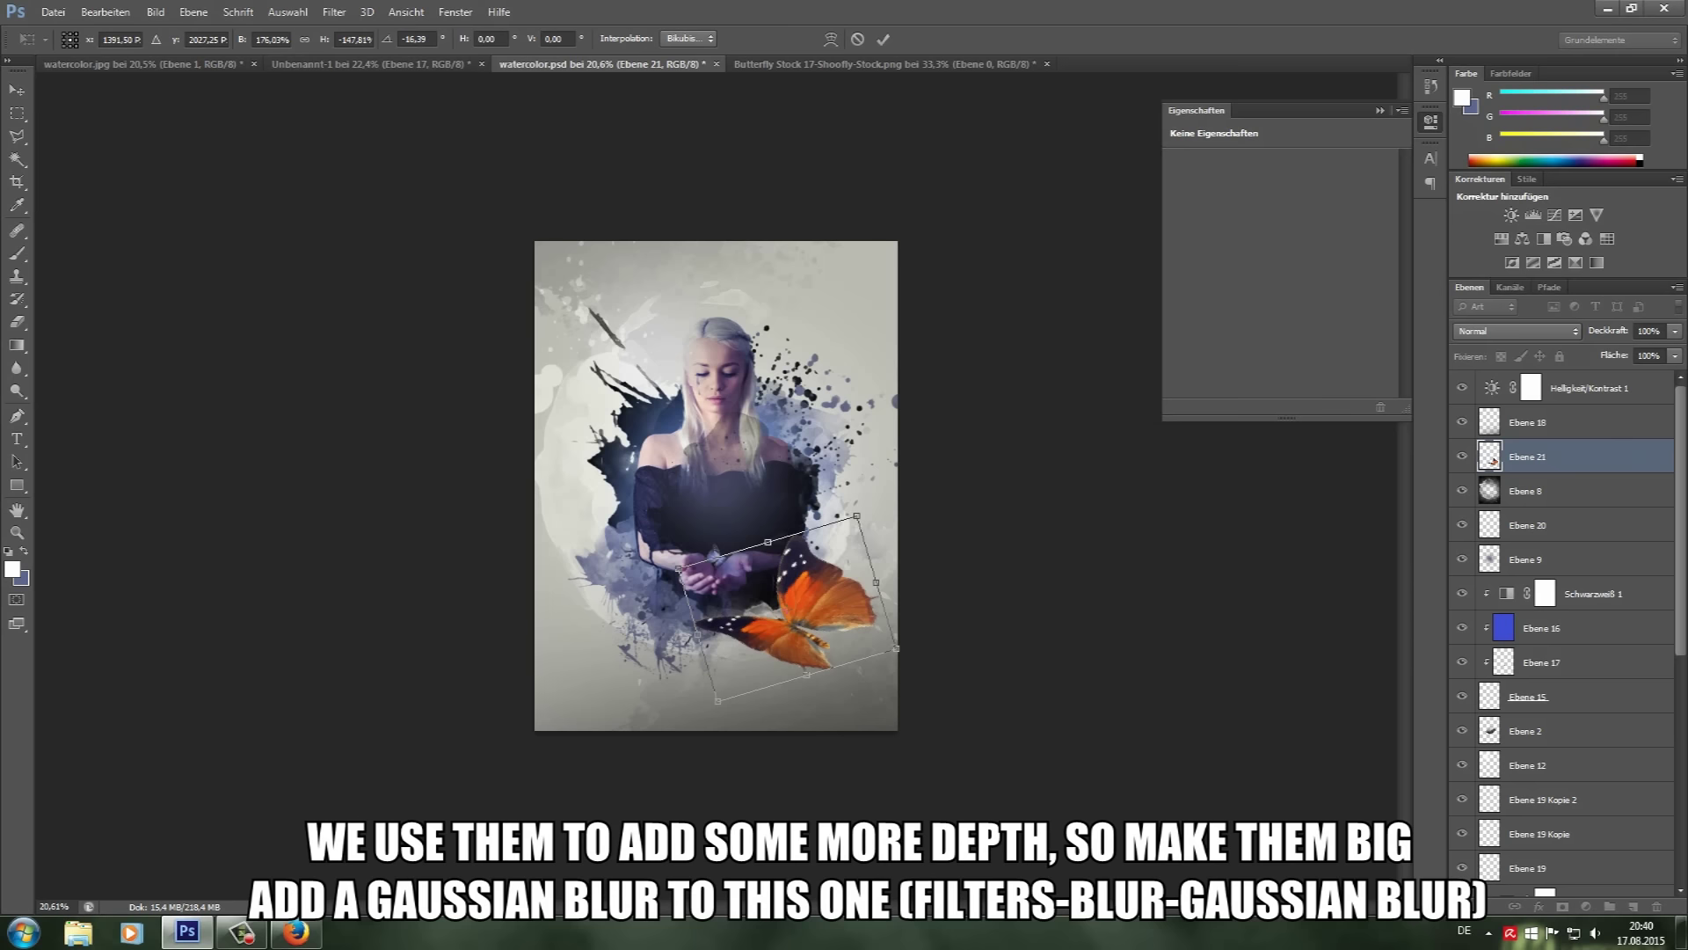
pyautogui.moveTo(914, 686); pyautogui.dragTo(761, 790)
pyautogui.rightClick(772, 343)
pyautogui.click(845, 701)
pyautogui.moveTo(905, 622); pyautogui.dragTo(914, 483)
pyautogui.moveTo(884, 634); pyautogui.dragTo(948, 719)
pyautogui.moveTo(792, 633); pyautogui.dragTo(840, 632)
pyautogui.moveTo(958, 615); pyautogui.dragTo(1091, 589)
pyautogui.scroll(3, 749, 524)
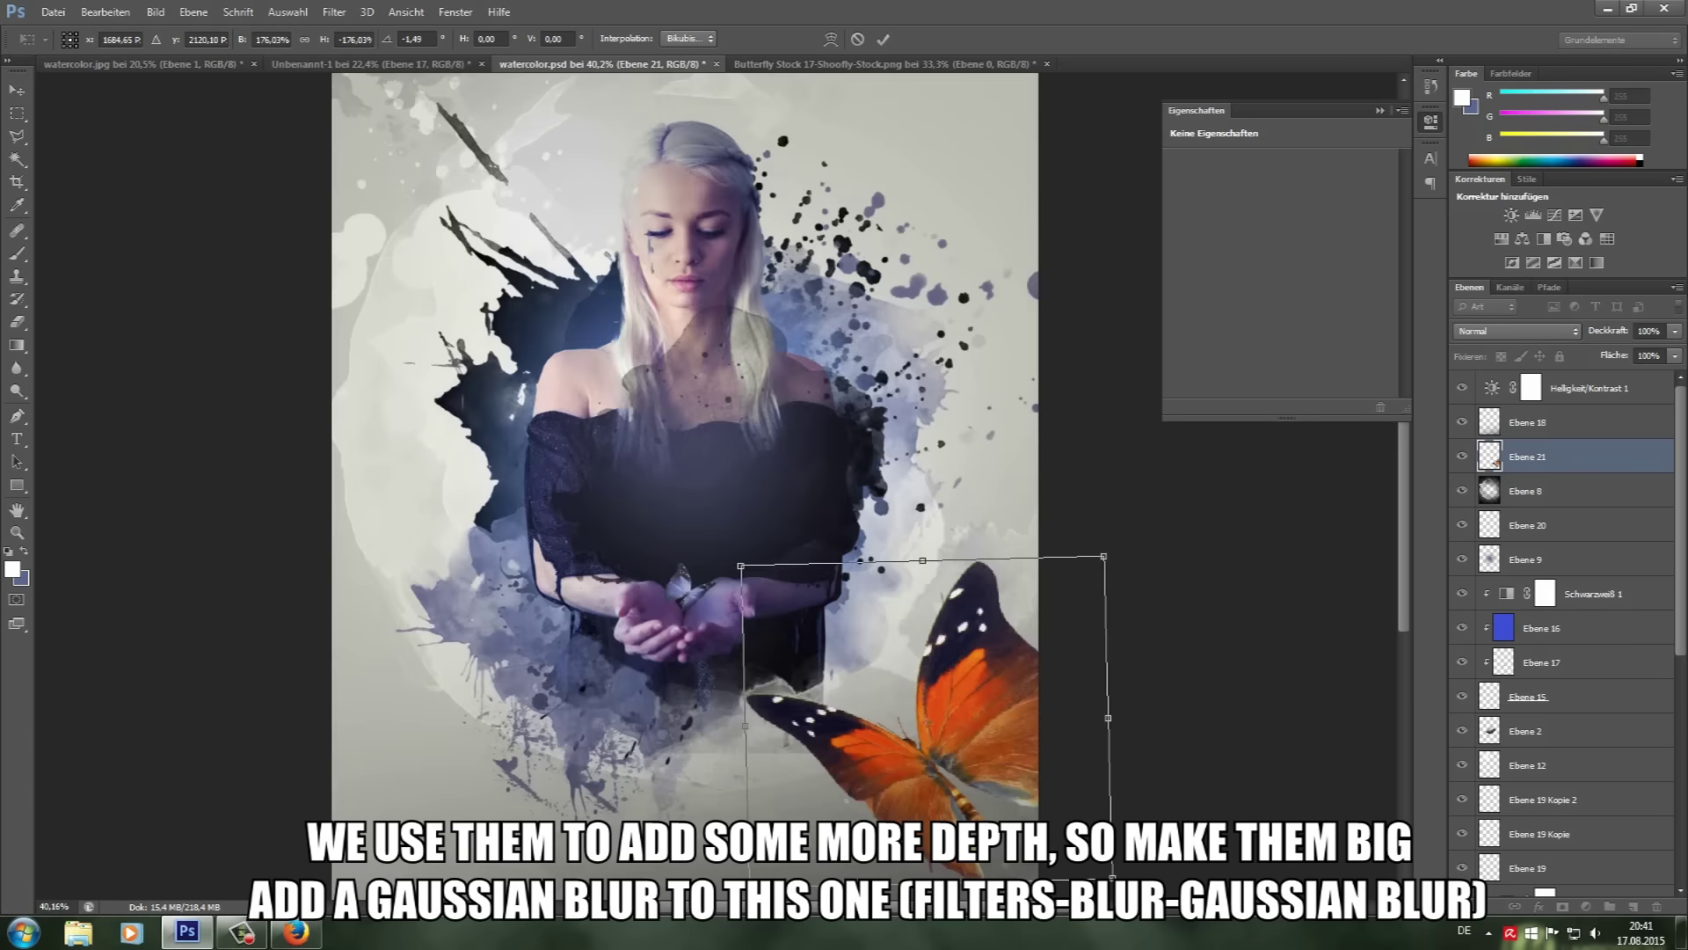
pyautogui.click(16, 113)
pyautogui.click(766, 343)
pyautogui.scroll(-3, 716, 484)
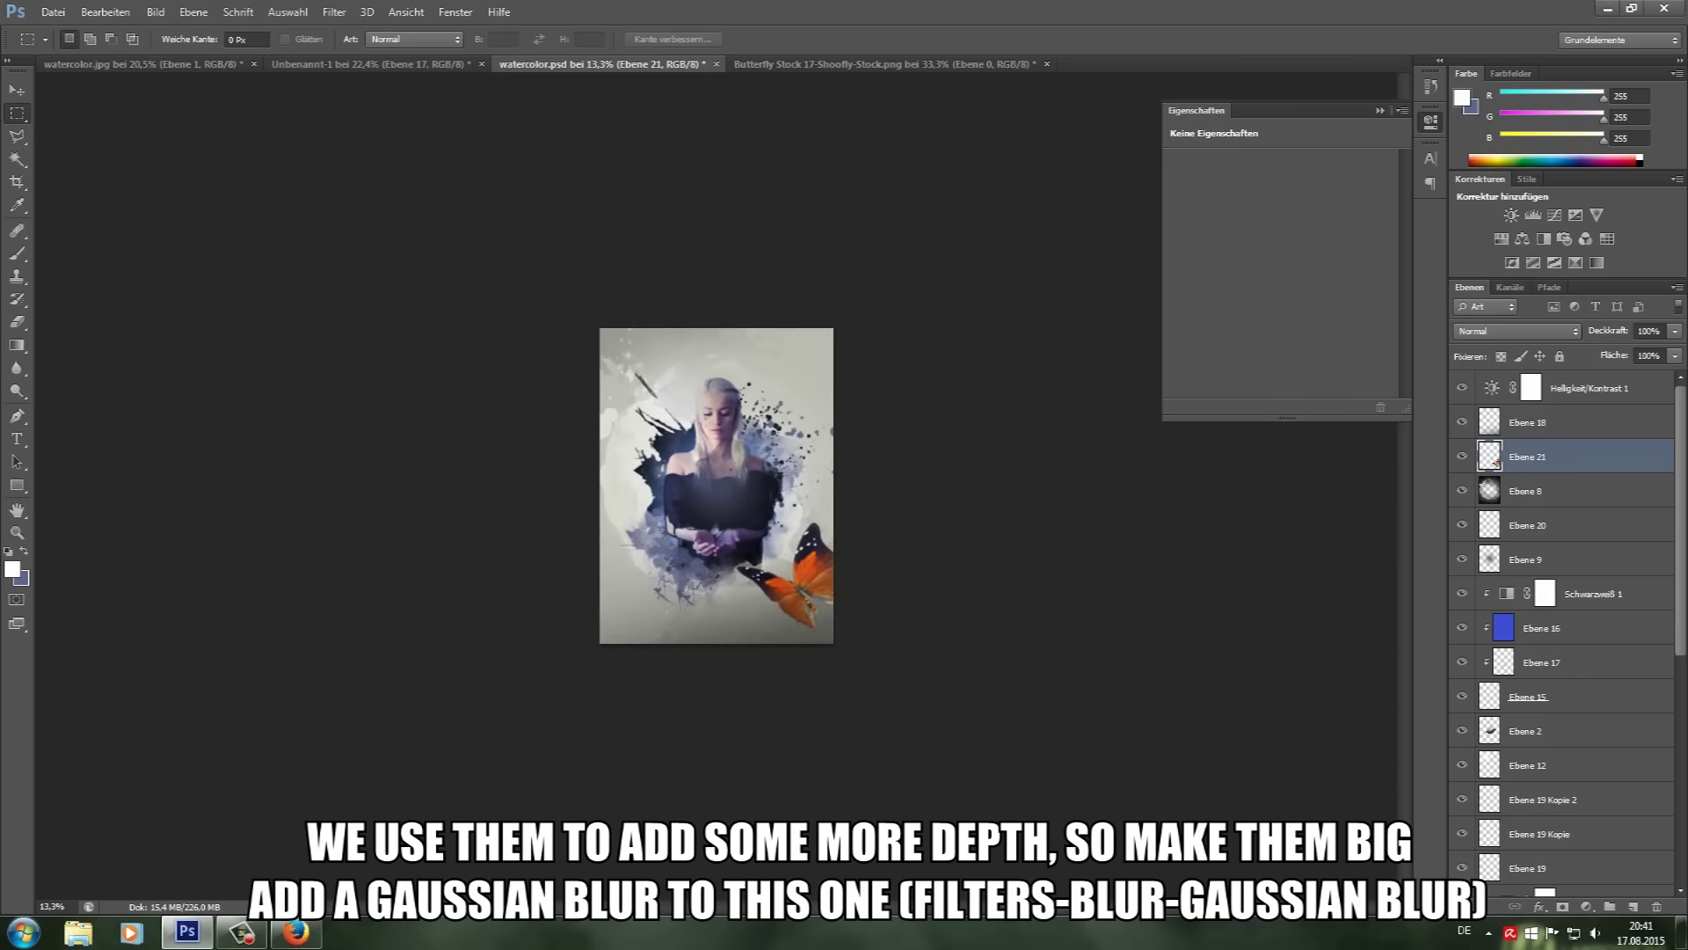
# Step: Apply a 5.5 px Gaussian Blur to the orange butterfly and rotate it slightly
pyautogui.click(334, 11)
pyautogui.click(660, 464)
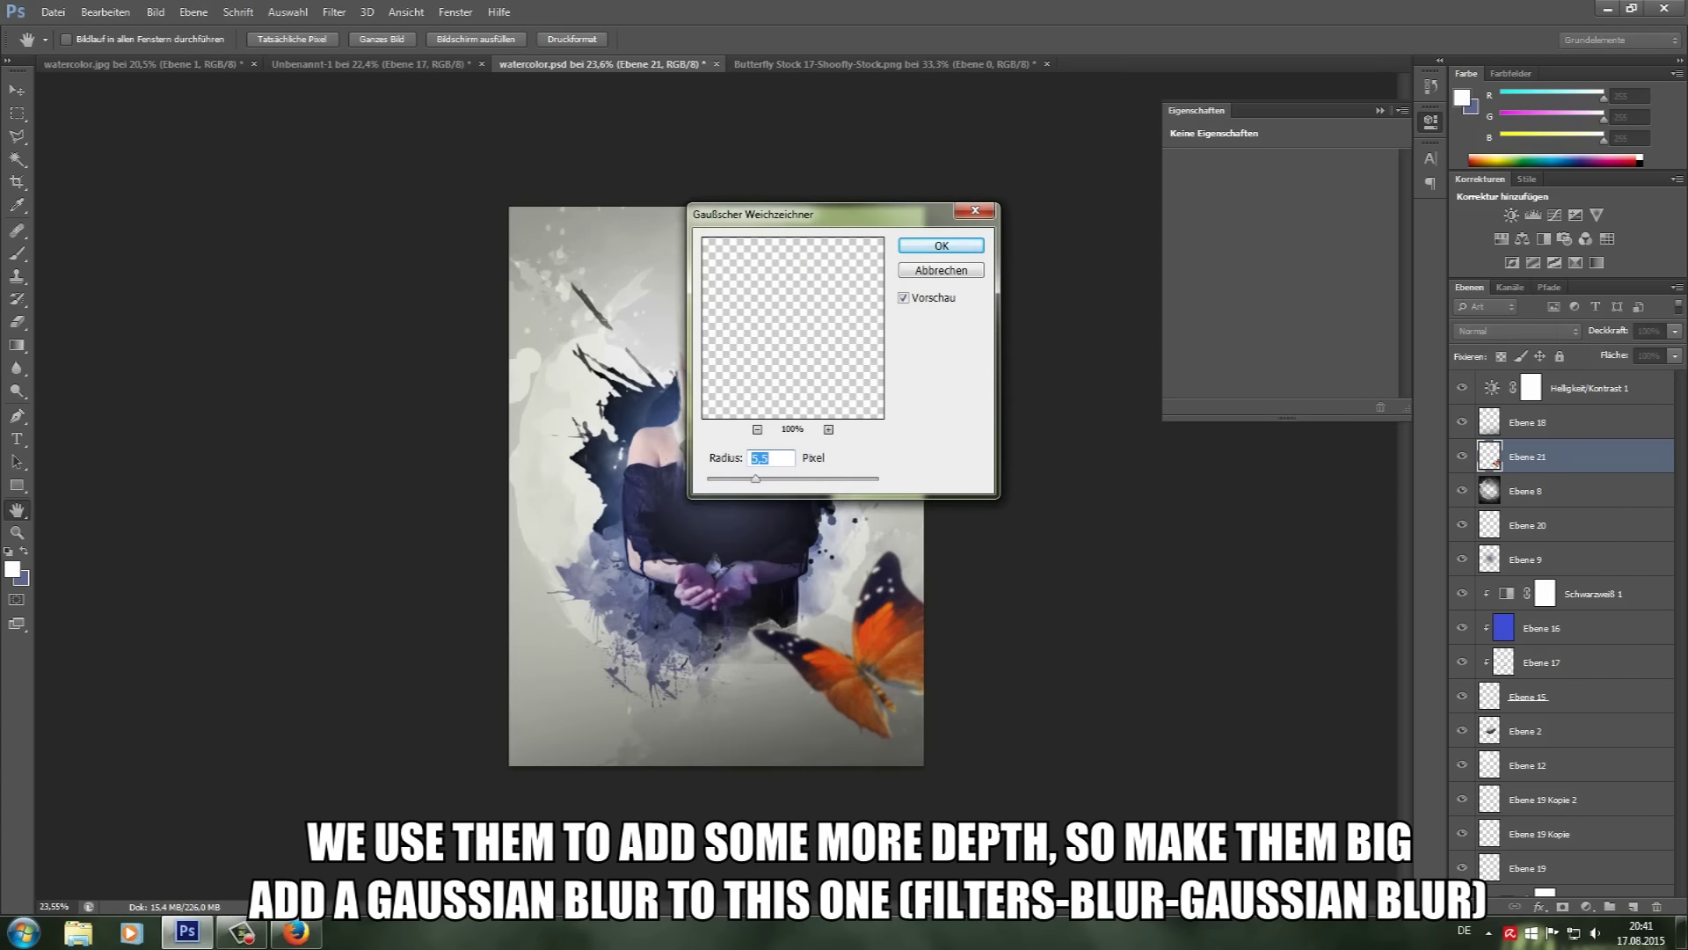
pyautogui.press('Return')
pyautogui.hotkey('ctrl', 't')
pyautogui.moveTo(1091, 603)
pyautogui.mouseDown()
pyautogui.moveTo(923, 627)
pyautogui.moveTo(1007, 611)
pyautogui.mouseUp()
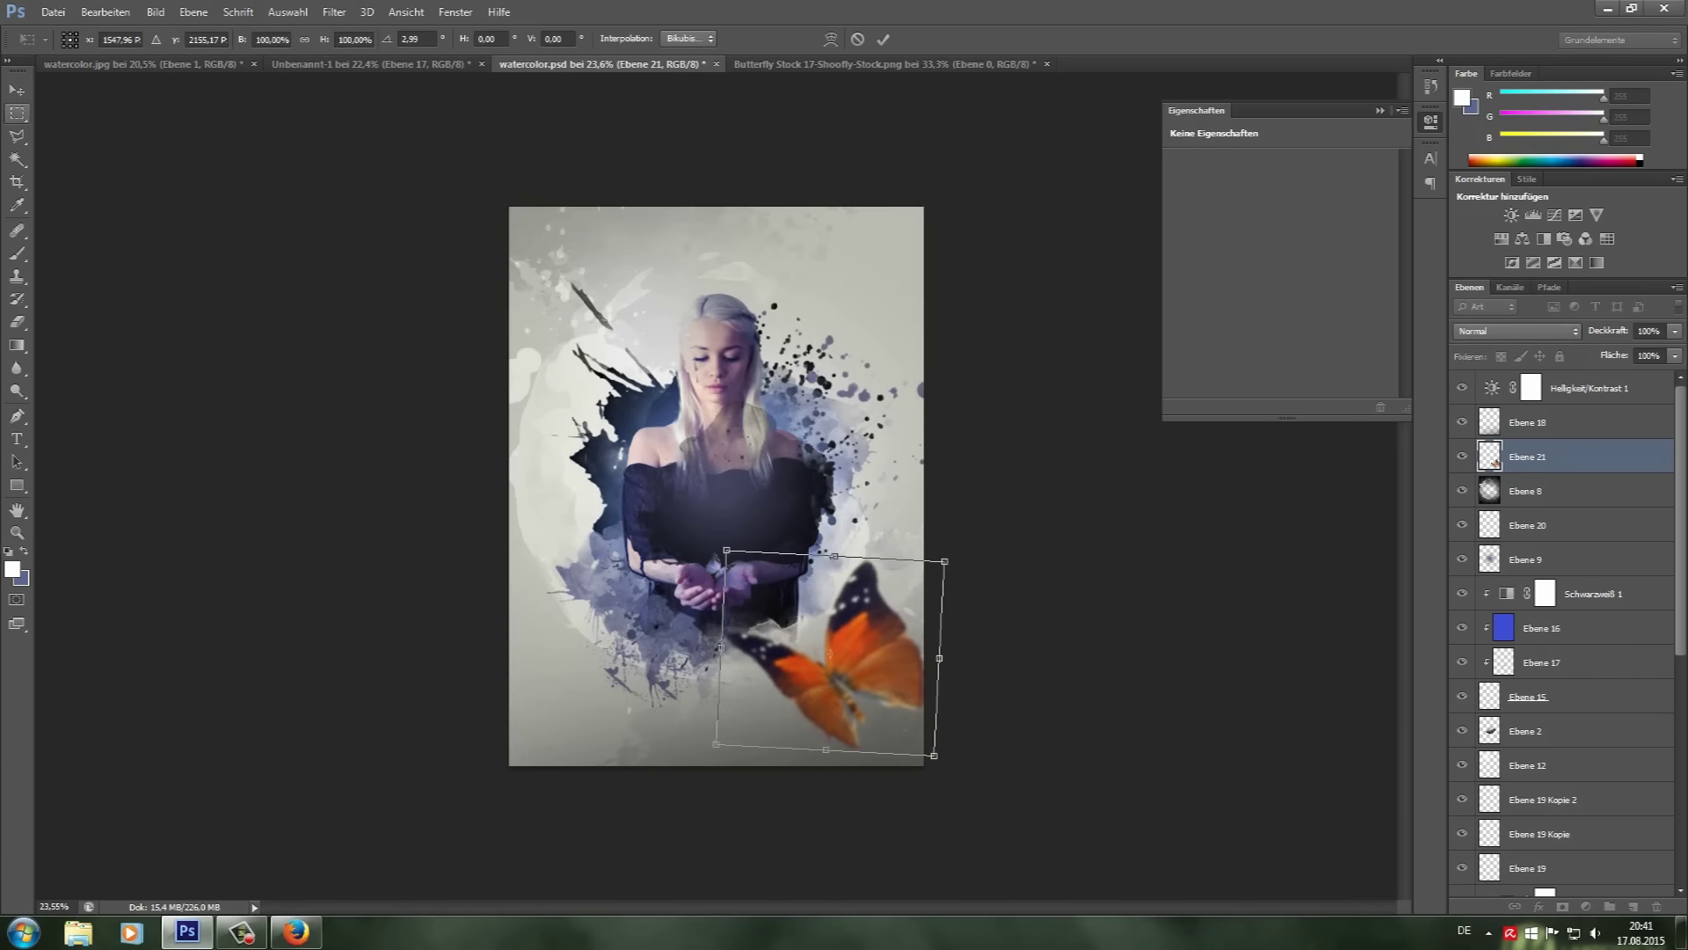
pyautogui.press('m')
pyautogui.press('Return')
# Step: Clip a blue fill layer in Hue mode and a Black & White adjustment to the butterfly
pyautogui.hotkey('ctrl', 'shift', 'alt', 'n')
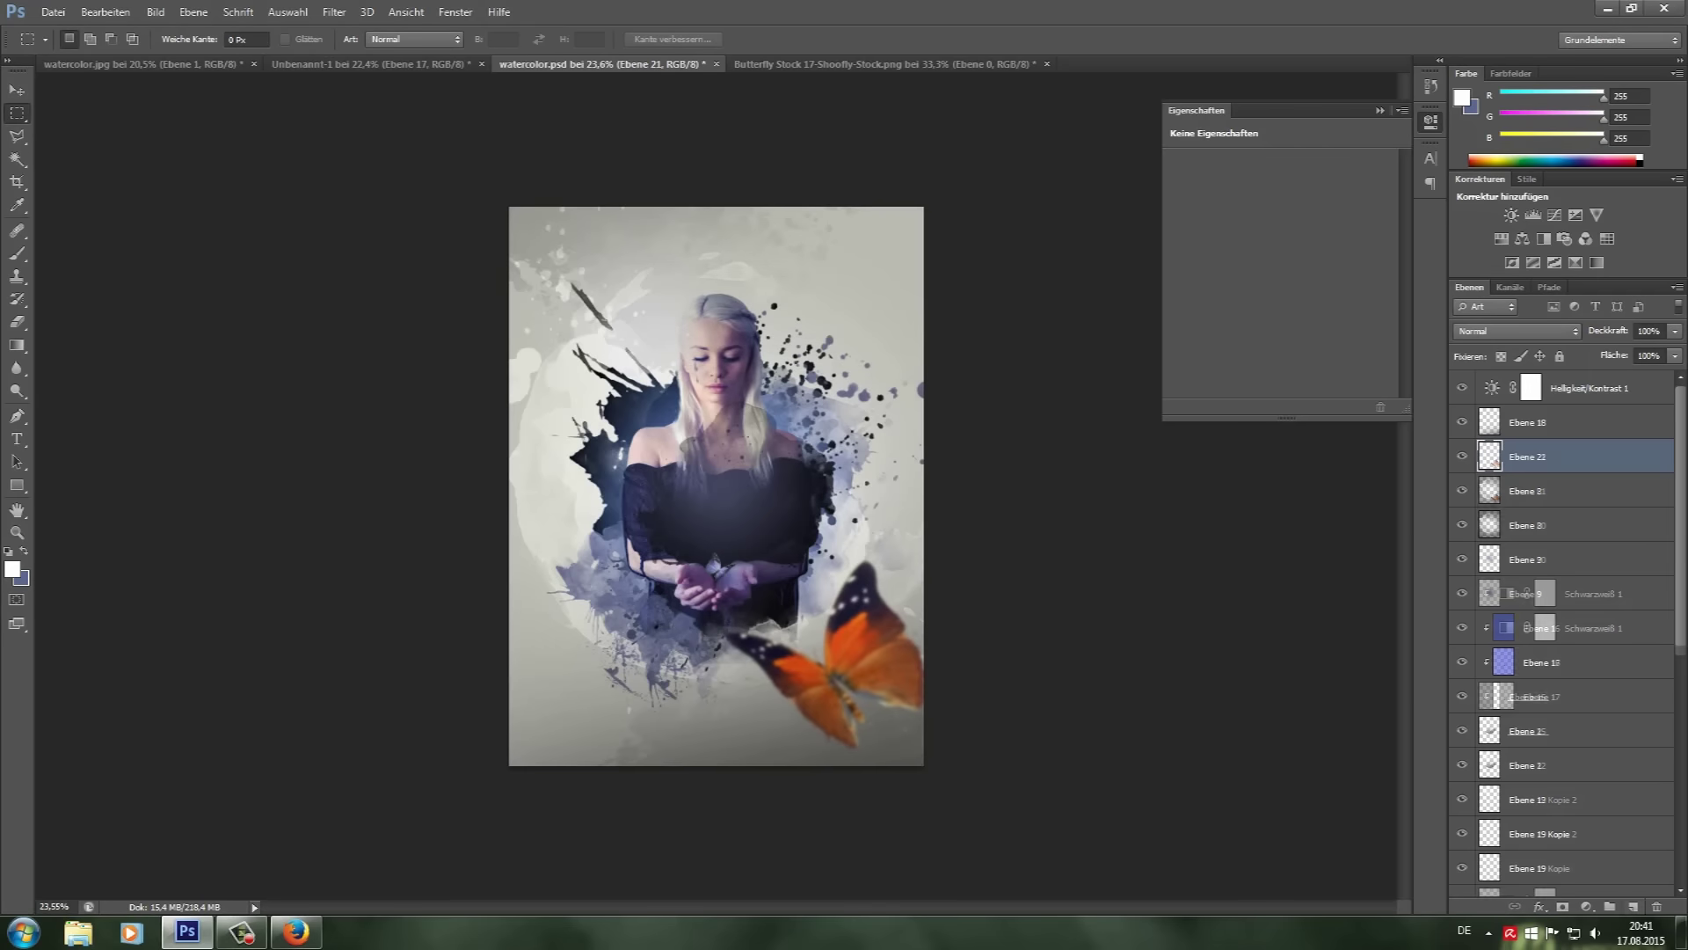
pyautogui.hotkey('alt', '[')
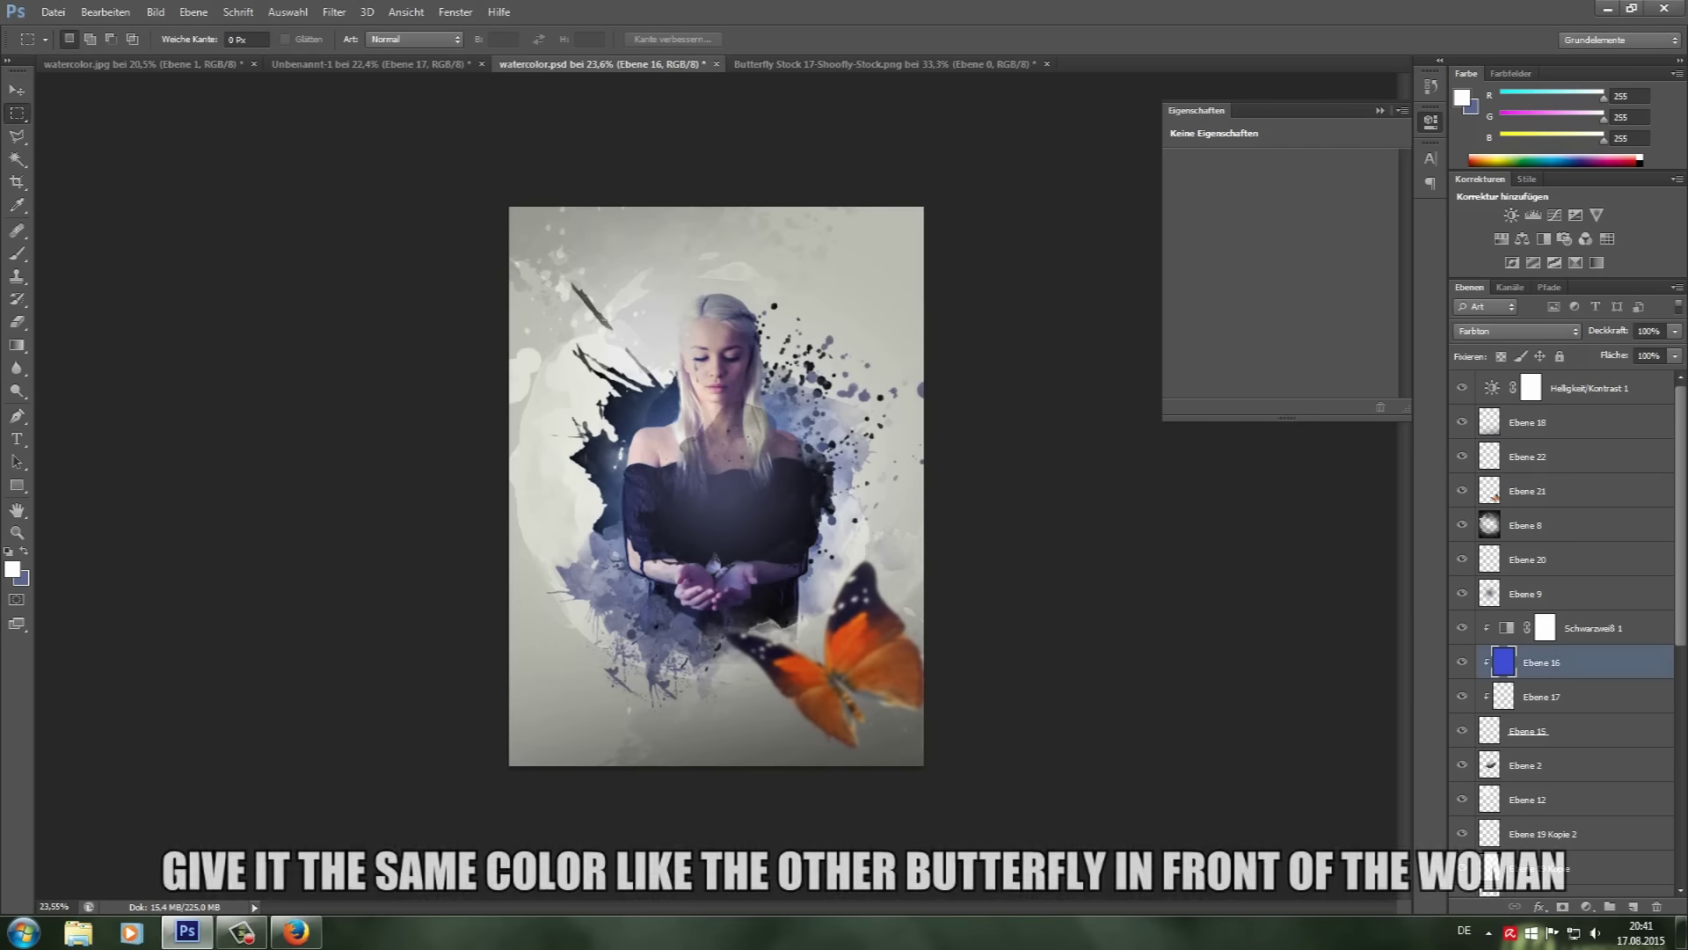
pyautogui.hotkey('ctrl', 'a')
pyautogui.hotkey('ctrl', 'shift', 'alt', 'n')
pyautogui.hotkey('ctrl', 'BackSpace')
pyautogui.hotkey('ctrl', 'alt', 'g')
pyautogui.hotkey('ctrl', 'd')
pyautogui.click(1517, 331)
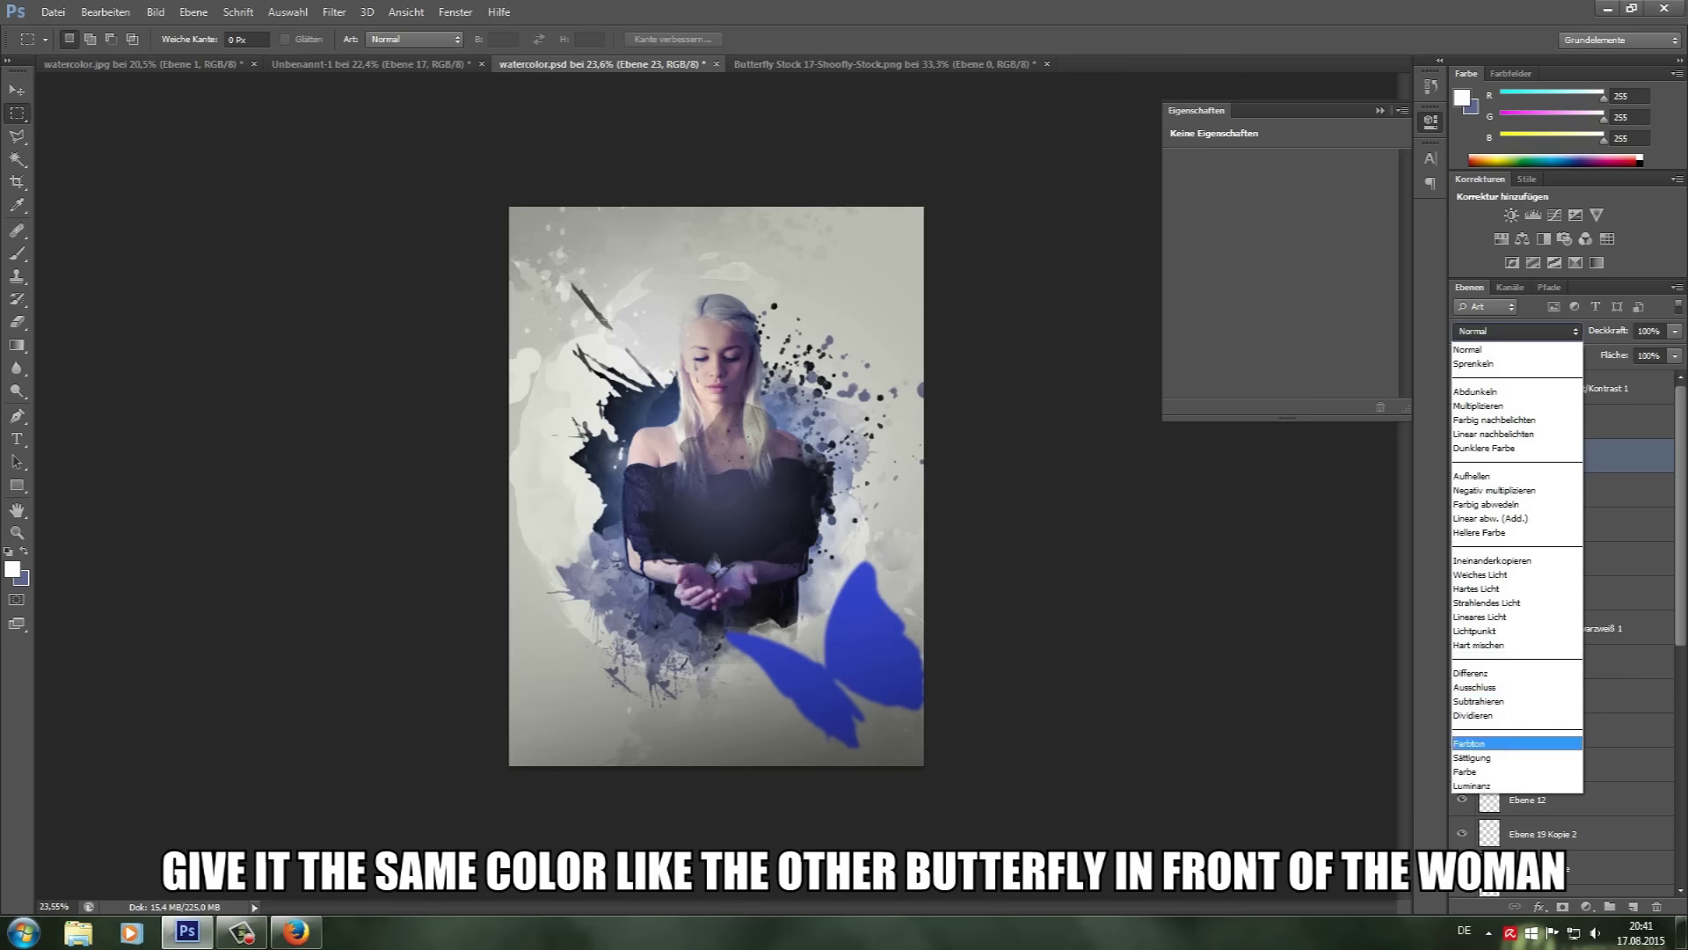
pyautogui.click(1495, 748)
pyautogui.hotkey('alt', '[')
pyautogui.click(1587, 906)
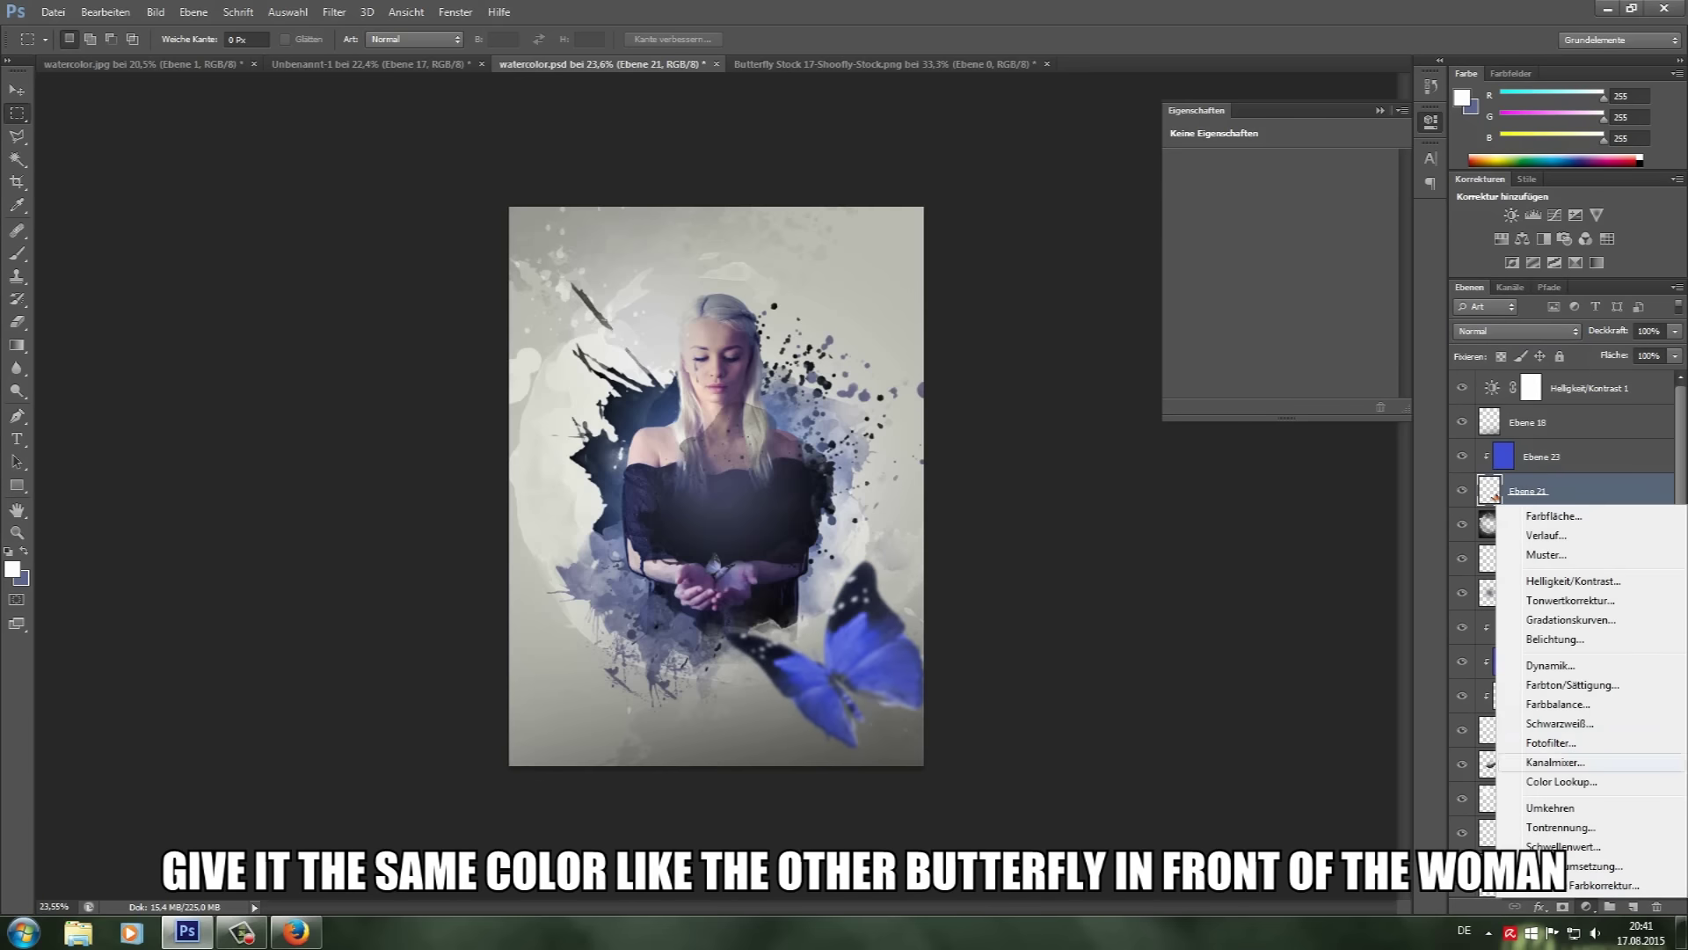
pyautogui.click(1556, 723)
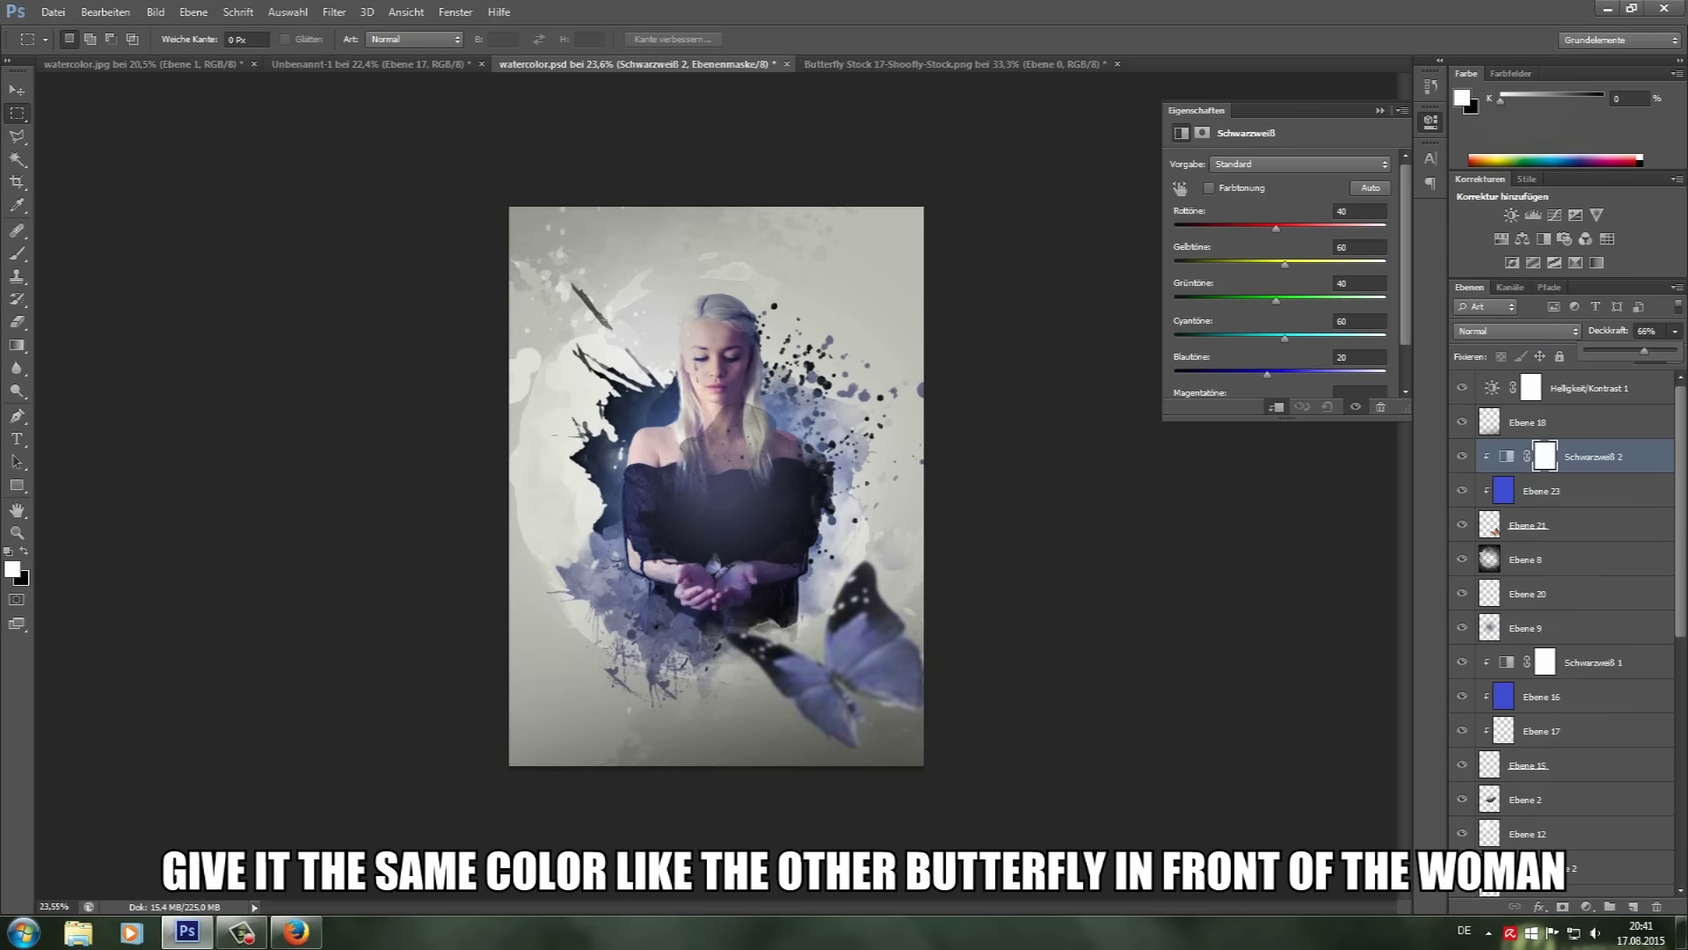
# Step: Shrink the butterfly to about 76% and rotate it nearly level
pyautogui.click(1528, 525)
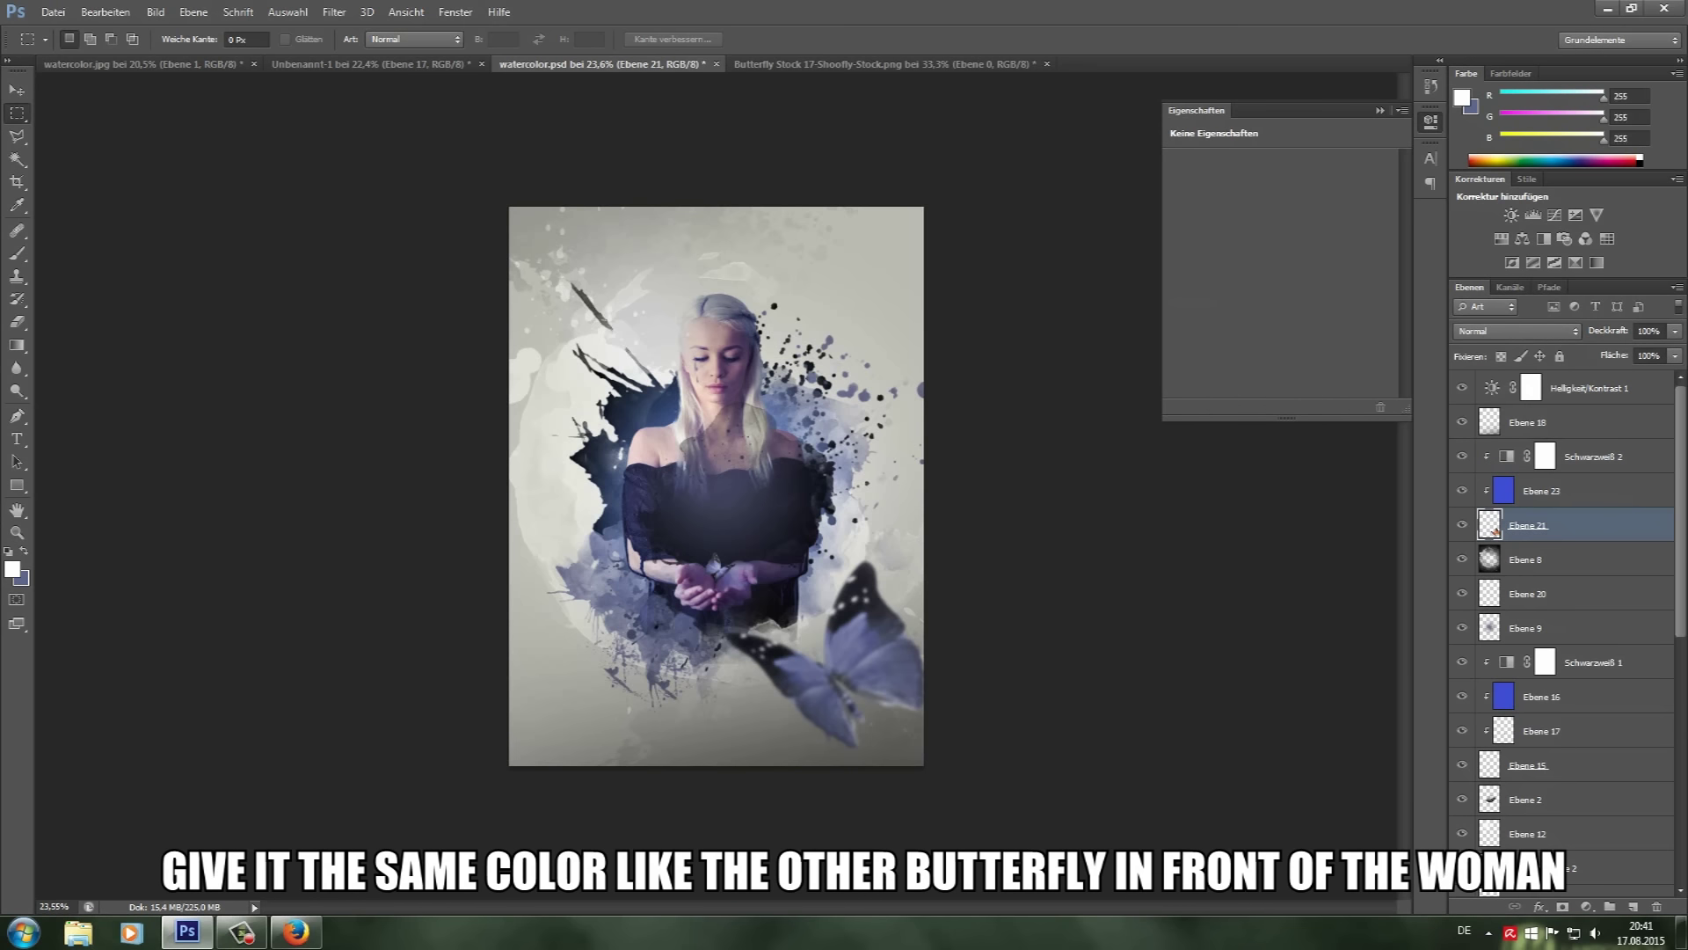
pyautogui.hotkey('ctrl', 't')
pyautogui.moveTo(1161, 580); pyautogui.dragTo(1170, 661)
pyautogui.moveTo(747, 533); pyautogui.dragTo(714, 563)
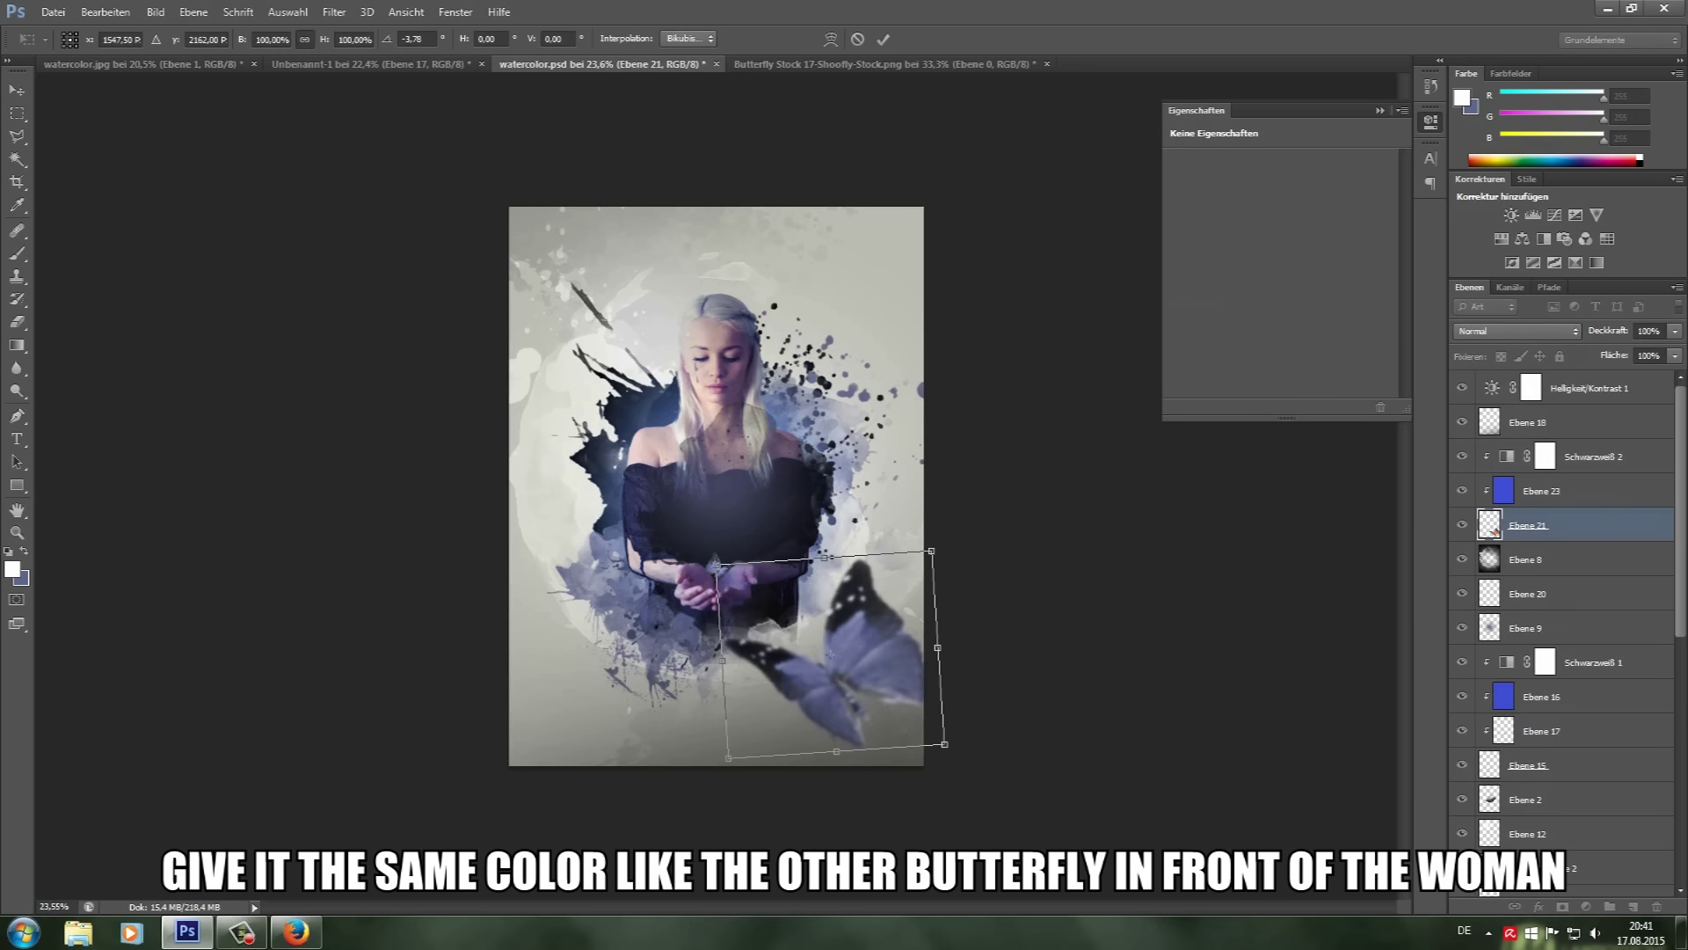
pyautogui.moveTo(954, 755); pyautogui.dragTo(915, 765)
pyautogui.moveTo(934, 580); pyautogui.dragTo(915, 592)
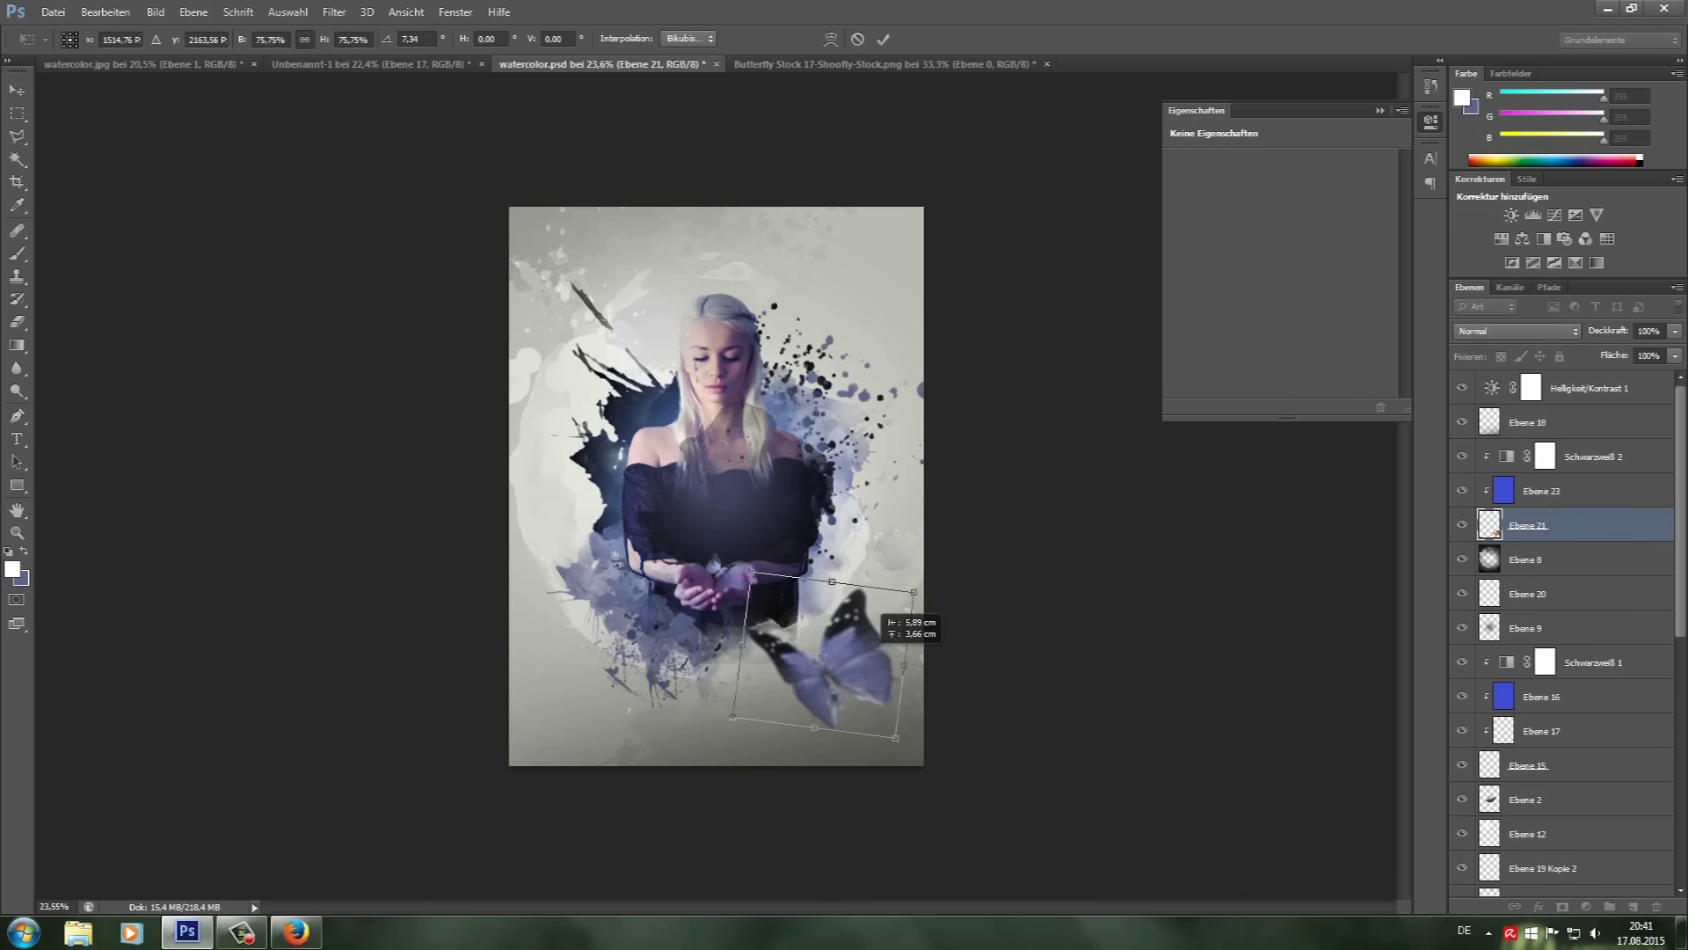
pyautogui.scroll(-2, 716, 486)
pyautogui.scroll(2, 717, 486)
pyautogui.scroll(2, 717, 487)
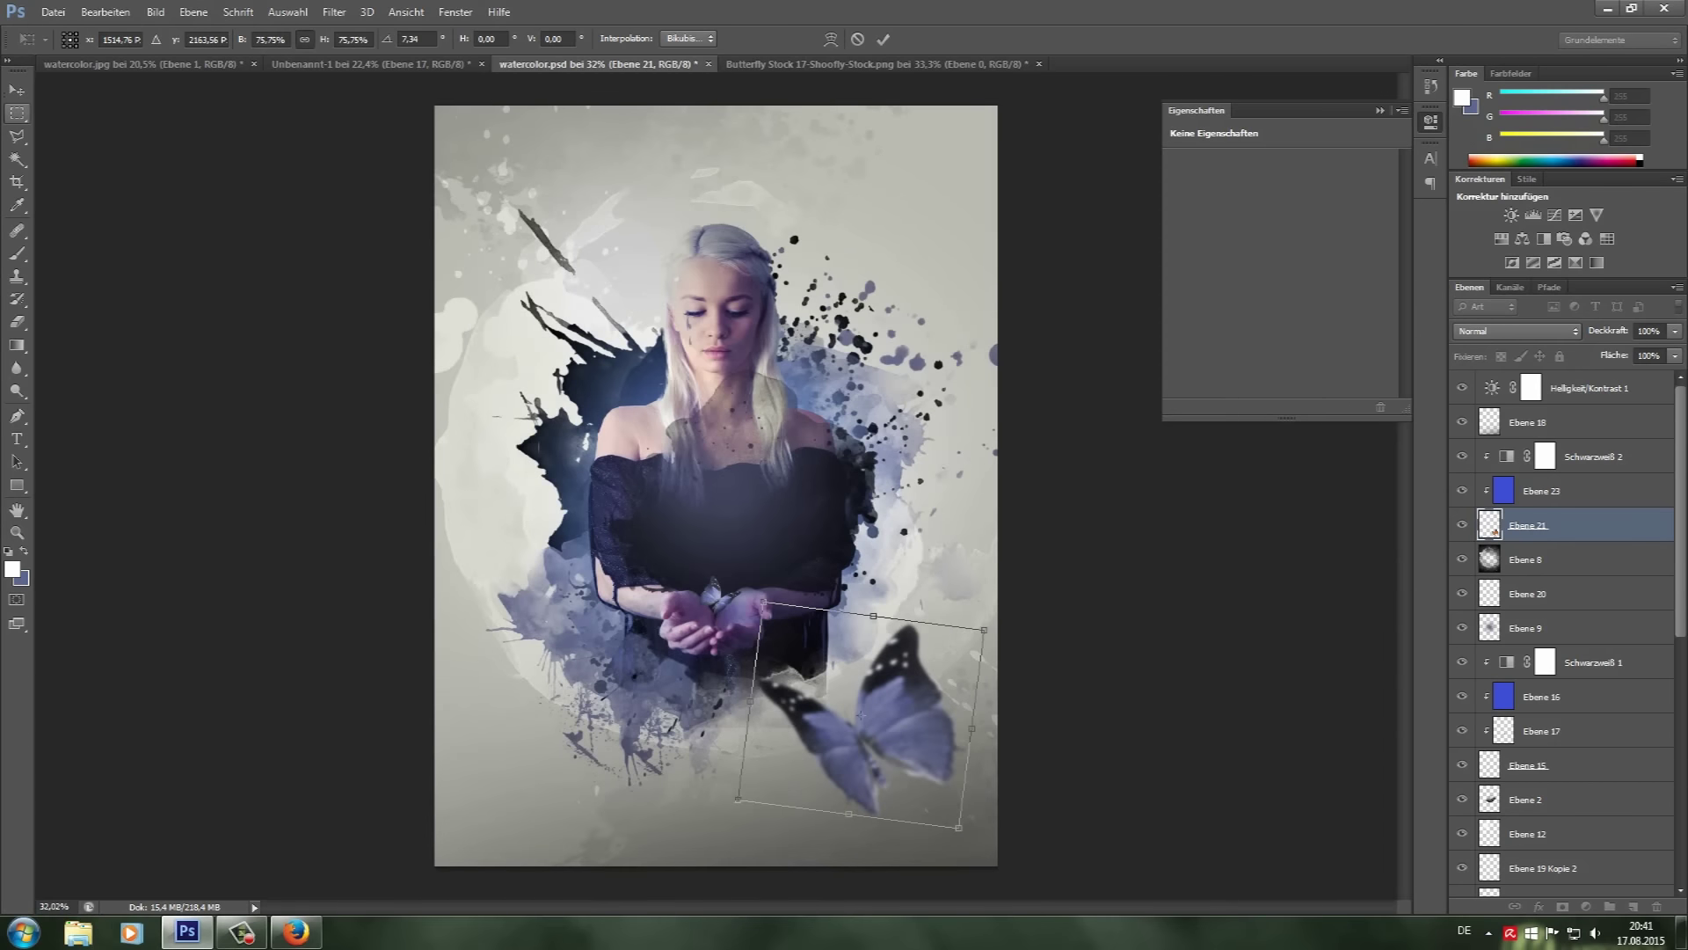
pyautogui.press('v')
pyautogui.press('Return')
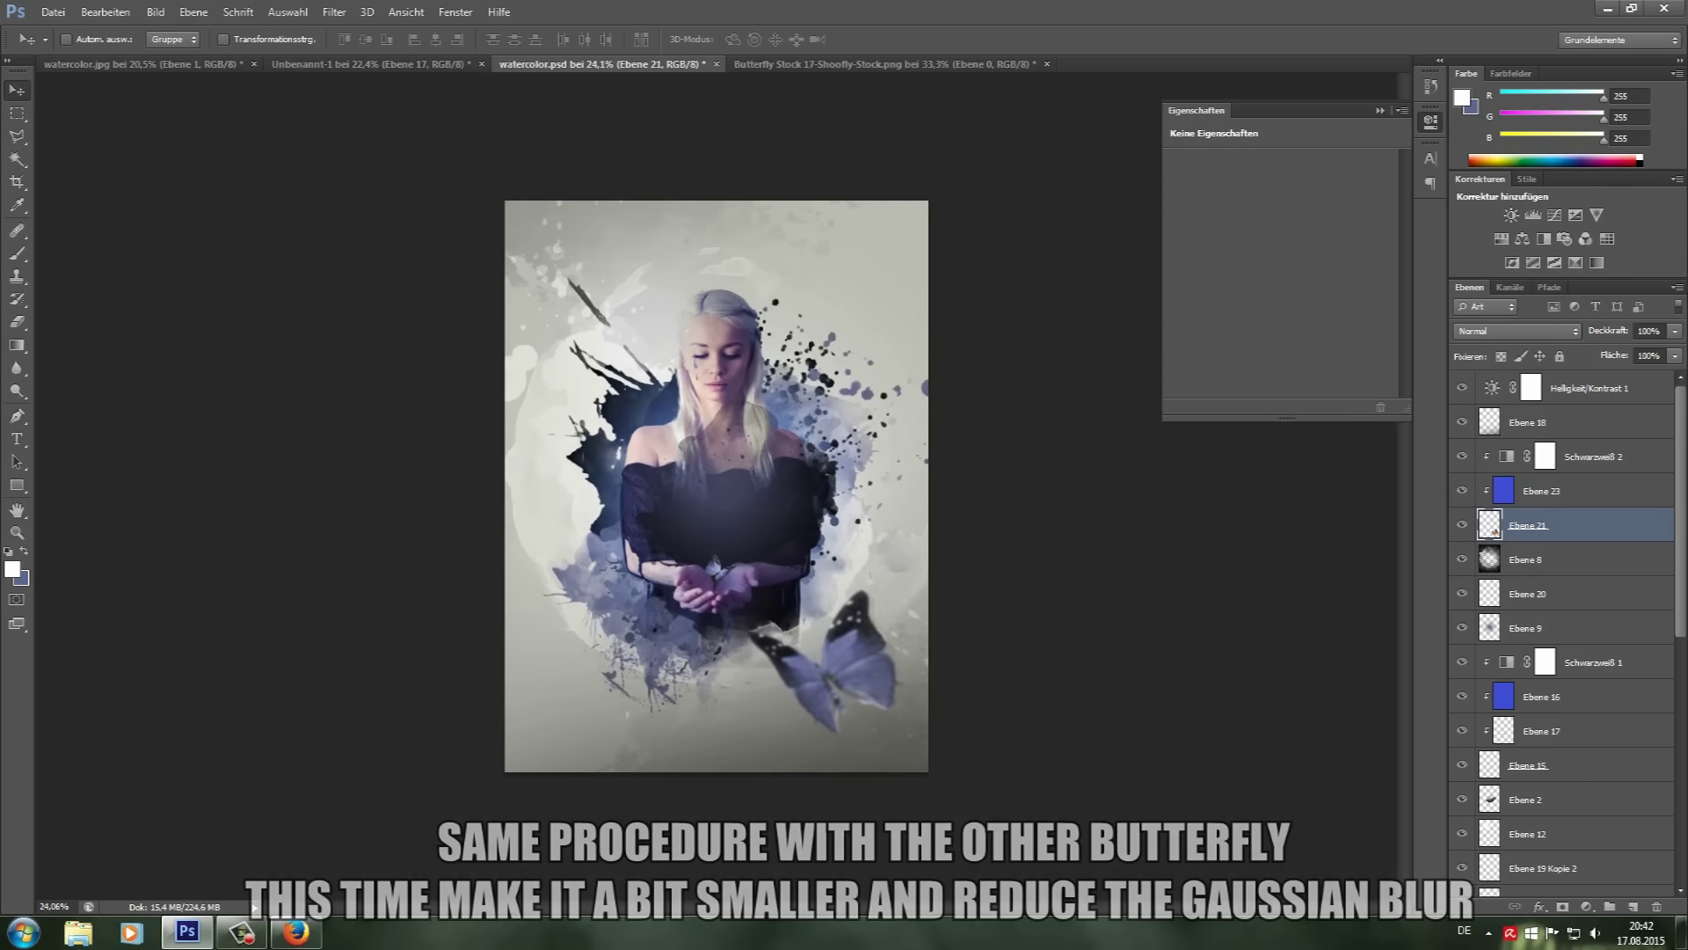
# Step: Nudge the butterfly slightly down-left, drop the selection and return to watercolor.psd
pyautogui.moveTo(862, 655); pyautogui.dragTo(850, 677)
pyautogui.scroll(-2, 717, 486)
pyautogui.scroll(-1, 717, 486)
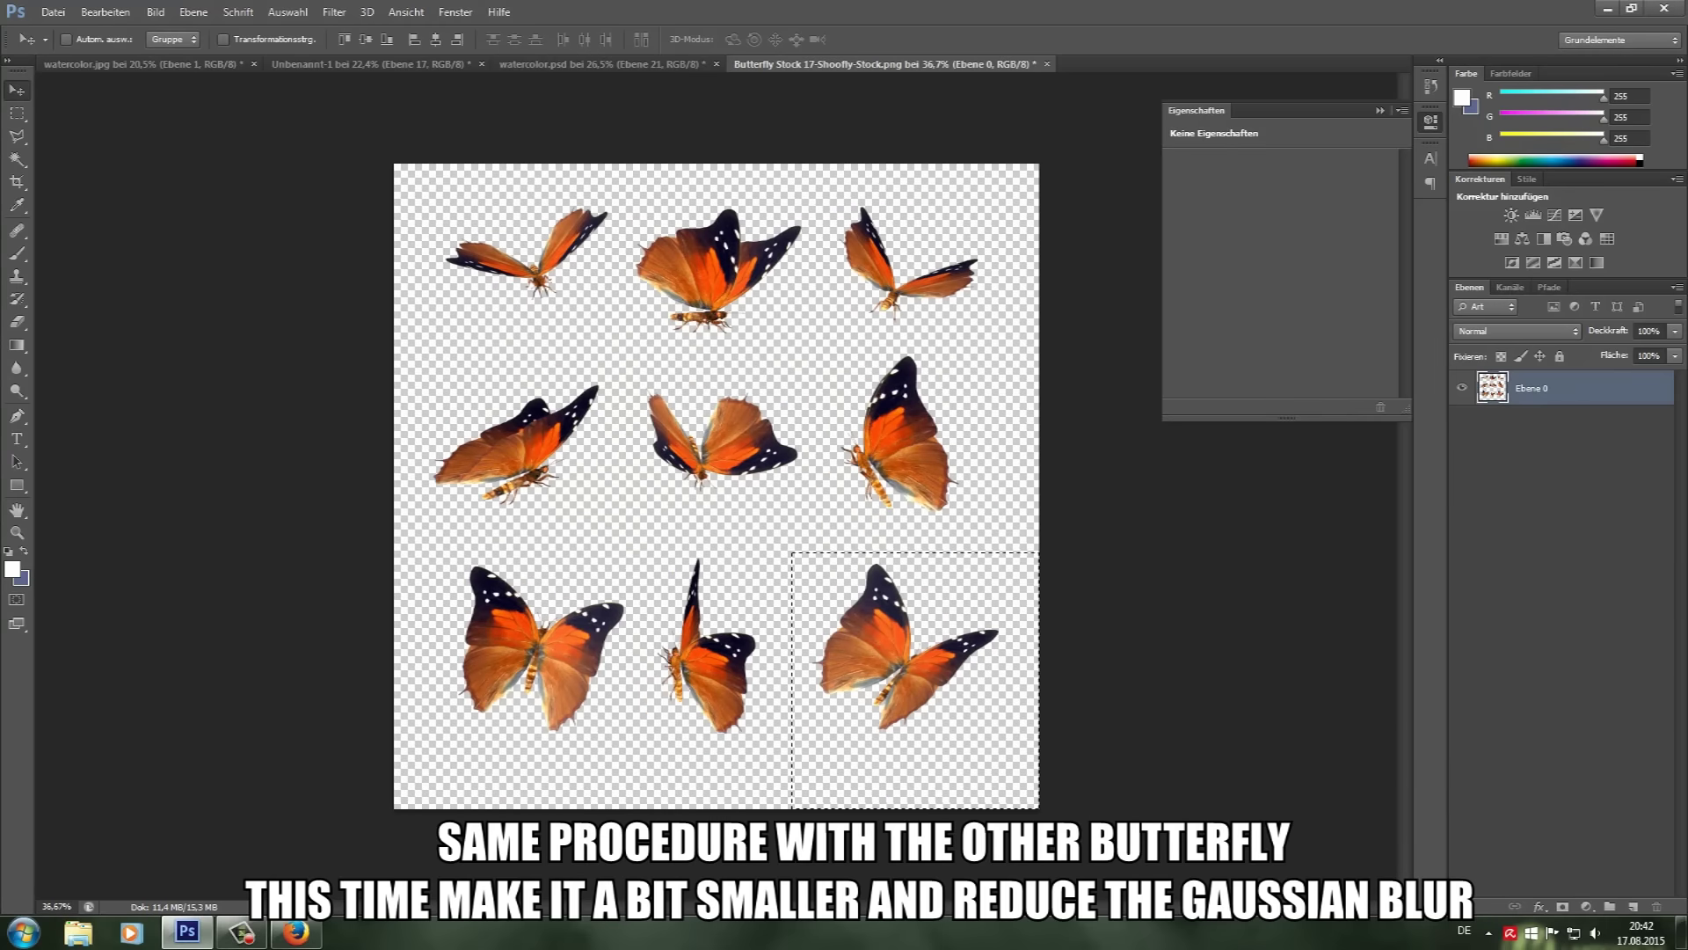
pyautogui.press('m')
pyautogui.hotkey('ctrl', 'd')
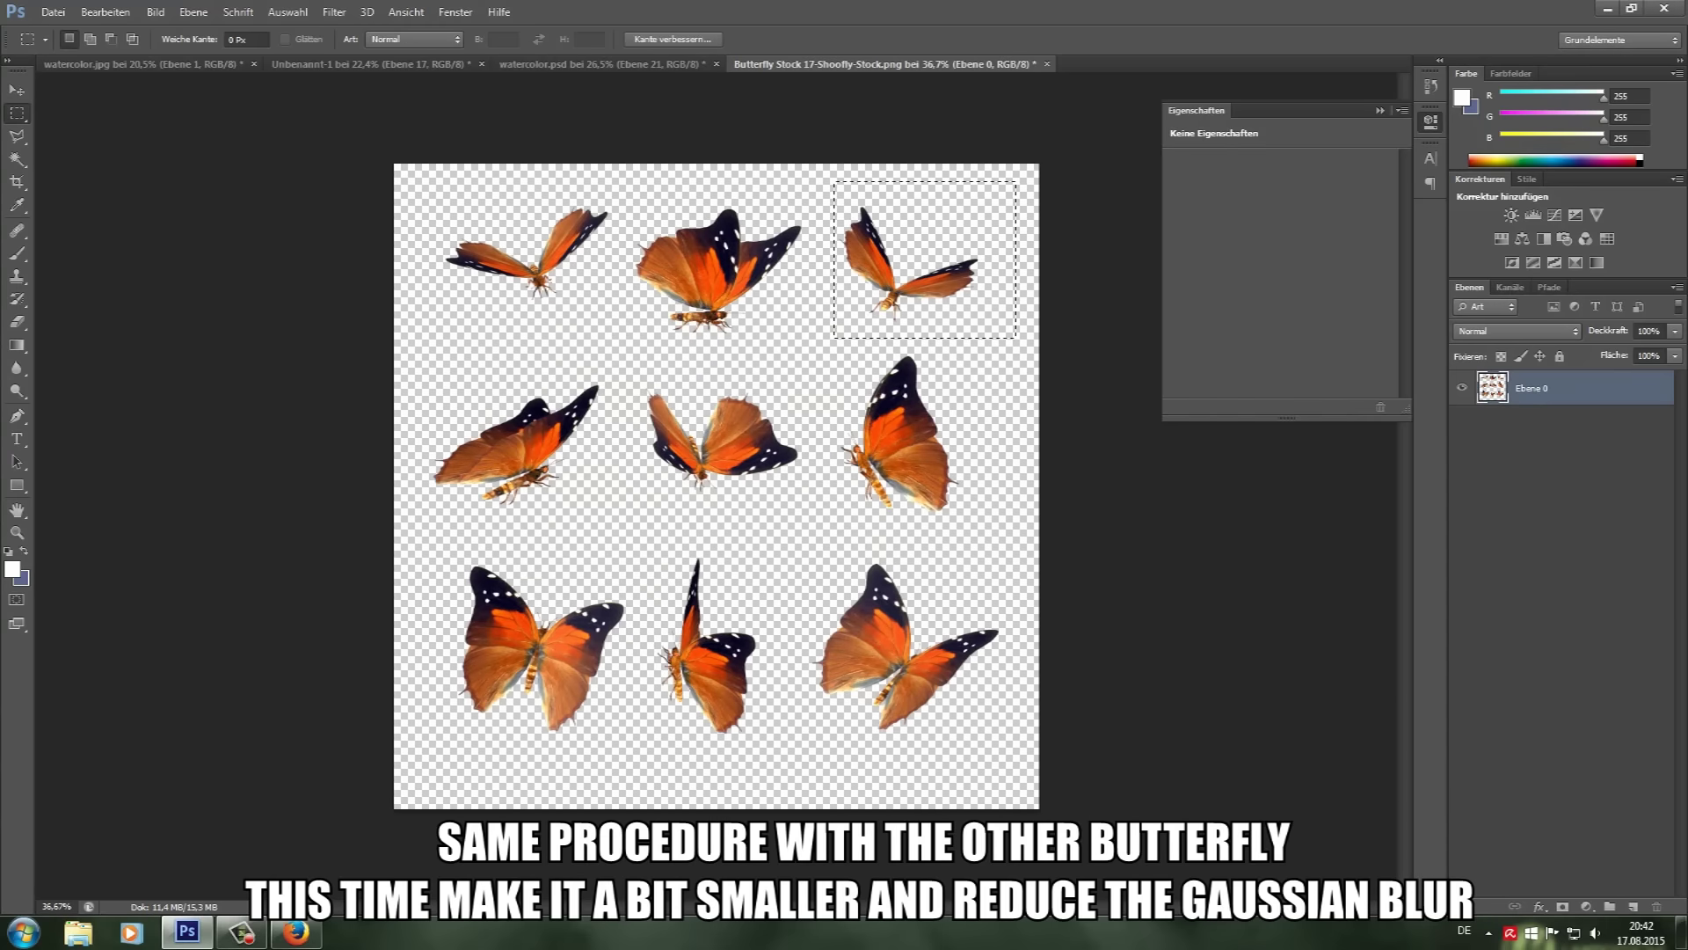
pyautogui.hotkey('ctrl', 'shift', 'Tab')
# Step: Duplicate the blue and black-and-white colour layers and clip them to the pasted second butterfly
pyautogui.hotkey('alt', ']')
pyautogui.hotkey('alt', ']')
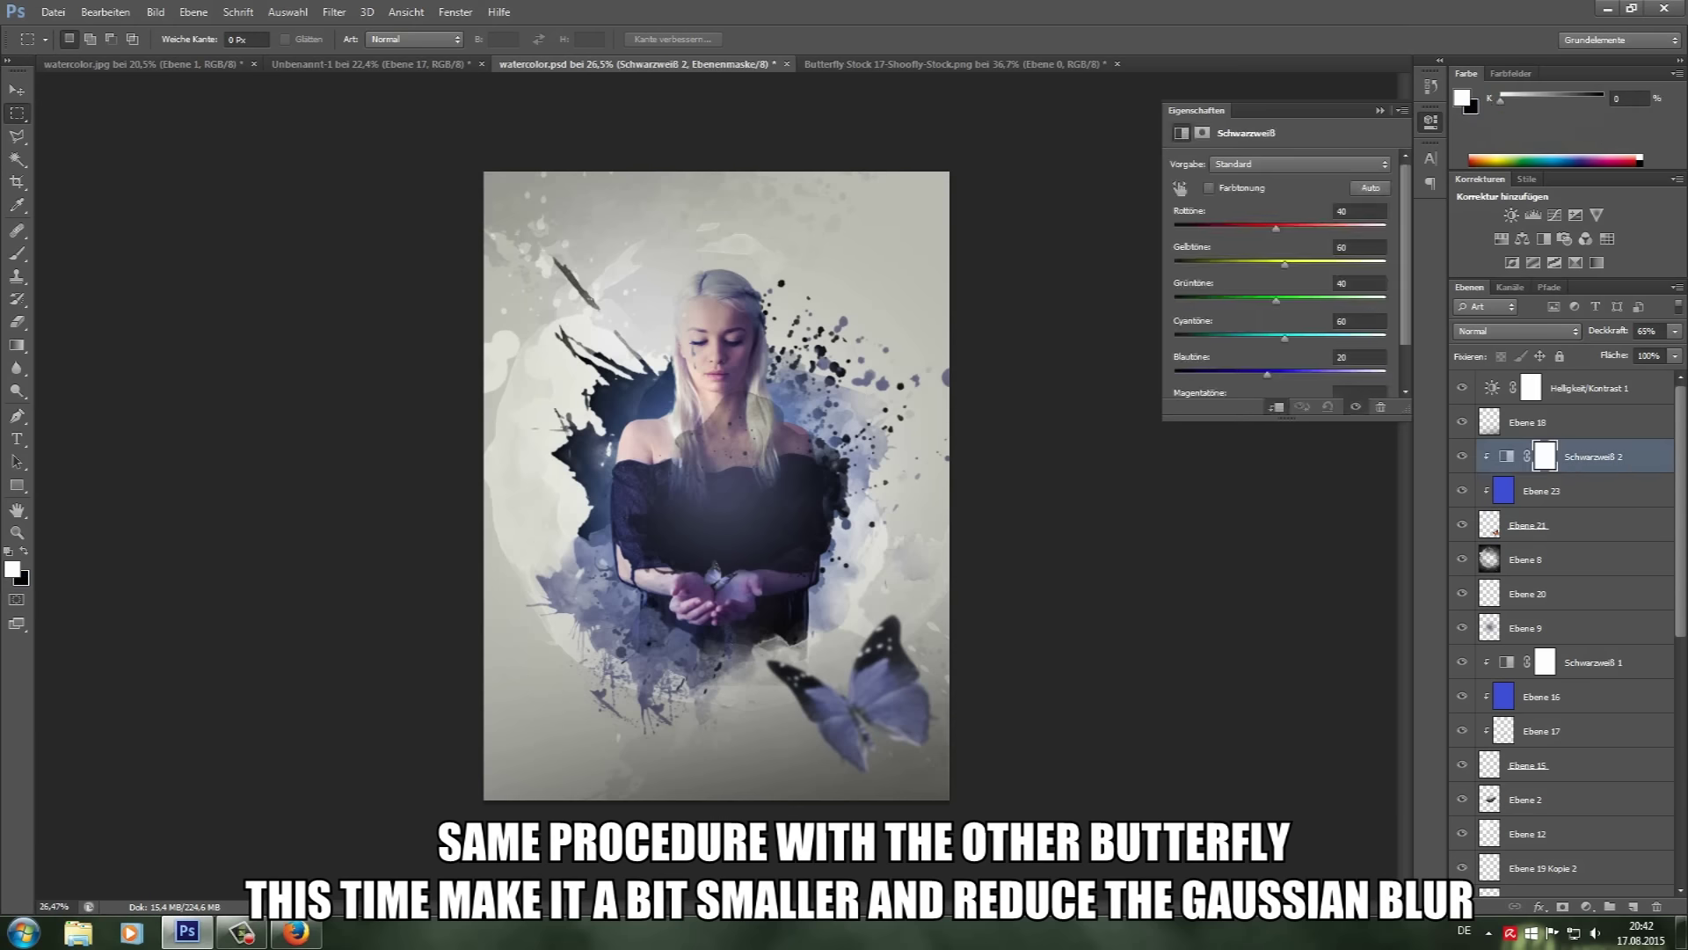
pyautogui.hotkey('alt', 'shift', '[')
pyautogui.hotkey('ctrl', 'j')
pyautogui.hotkey('alt', '[')
pyautogui.hotkey('ctrl', 'v')
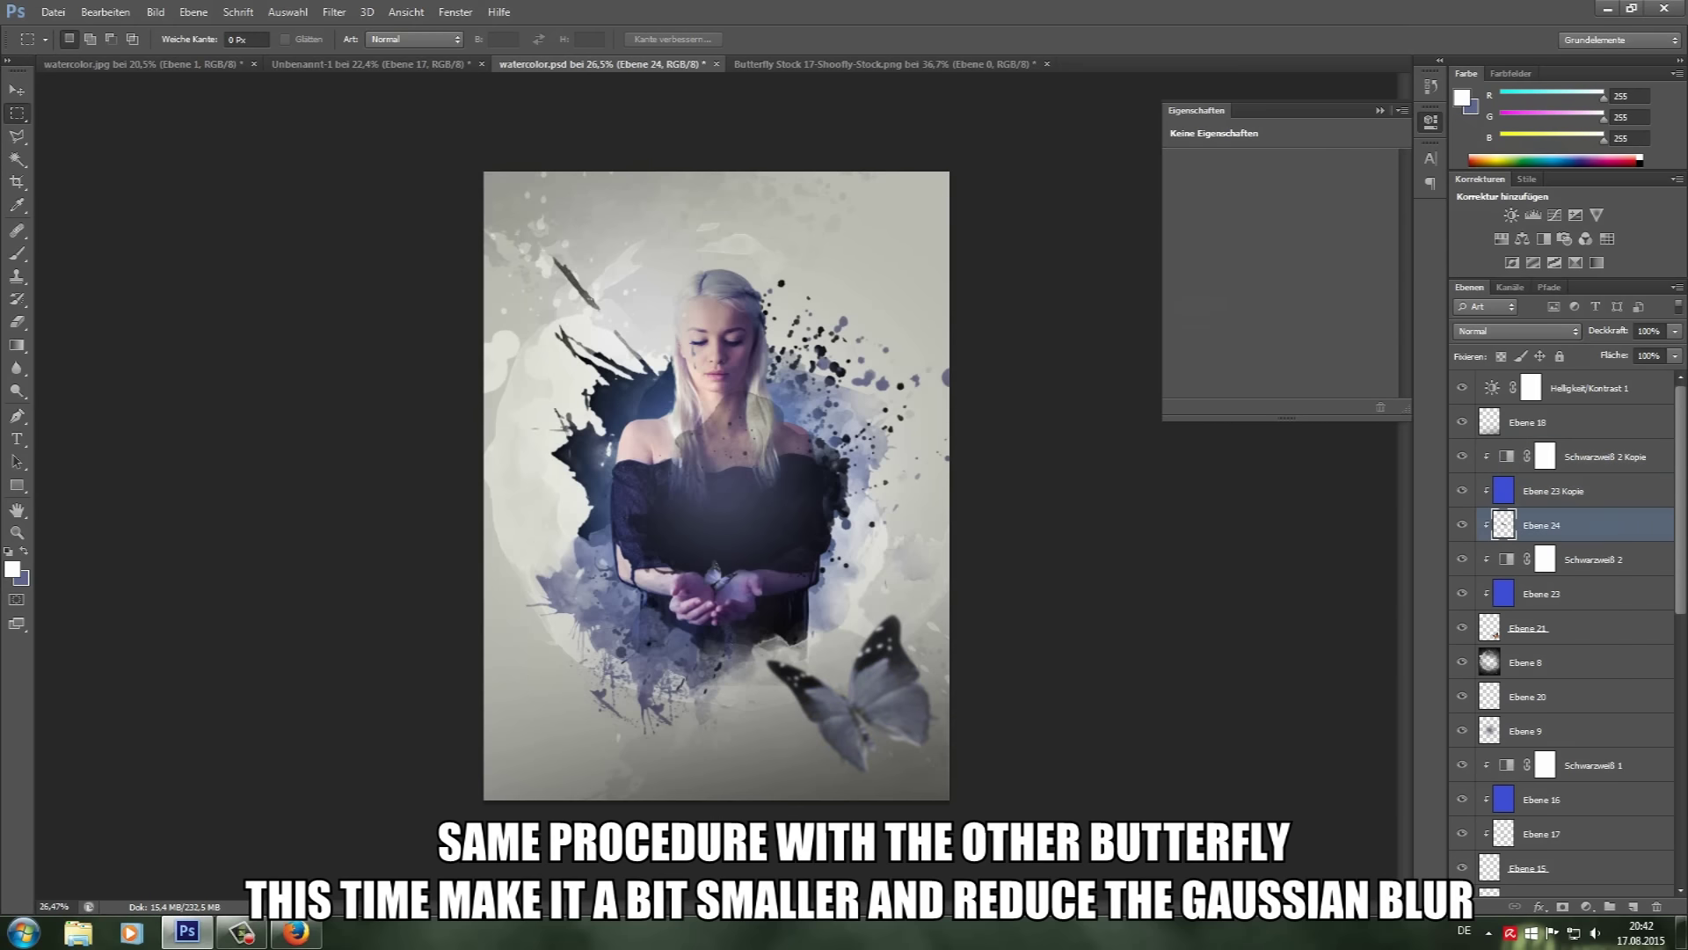
pyautogui.click(1593, 456)
pyautogui.keyDown('shift'); pyautogui.click(1574, 490); pyautogui.keyUp('shift')
pyautogui.rightClick(1587, 475)
pyautogui.click(1332, 453)
pyautogui.rightClick(1556, 475)
pyautogui.click(1332, 453)
# Step: Place the smaller butterfly at the lower left and bring up Gaussian Blur for it
pyautogui.click(1528, 525)
pyautogui.hotkey('ctrl', 't')
pyautogui.moveTo(717, 501)
pyautogui.mouseDown()
pyautogui.moveTo(576, 703)
pyautogui.moveTo(591, 619)
pyautogui.mouseUp()
pyautogui.press('v')
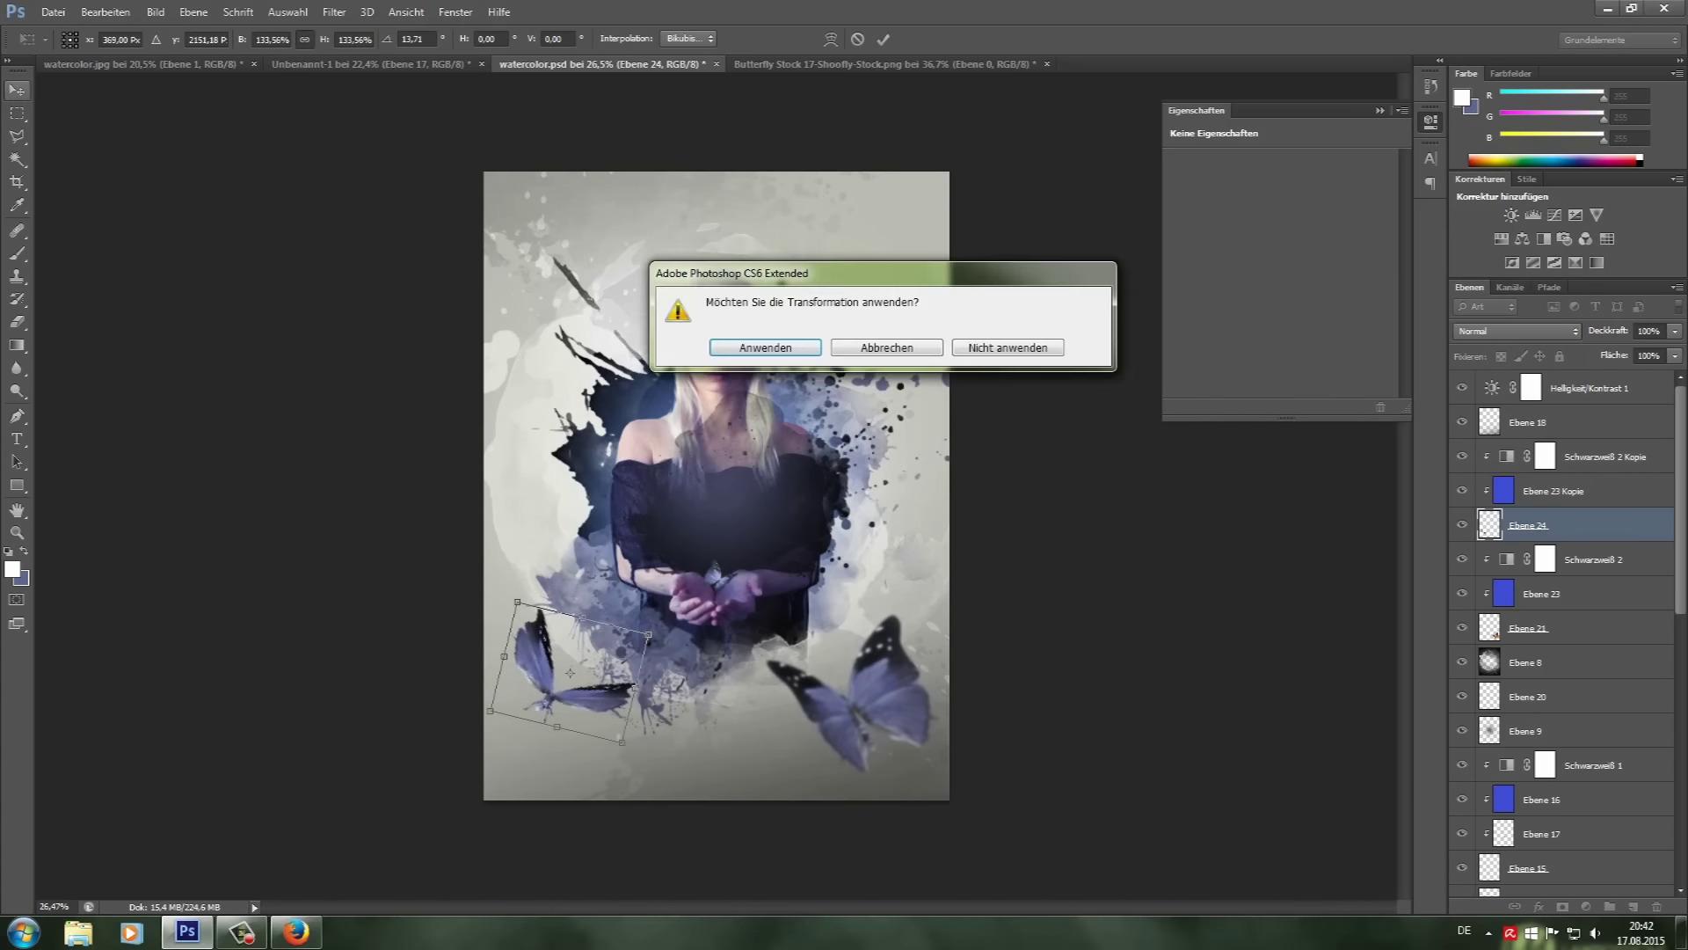
pyautogui.press('Return')
pyautogui.click(334, 13)
pyautogui.moveTo(385, 306)
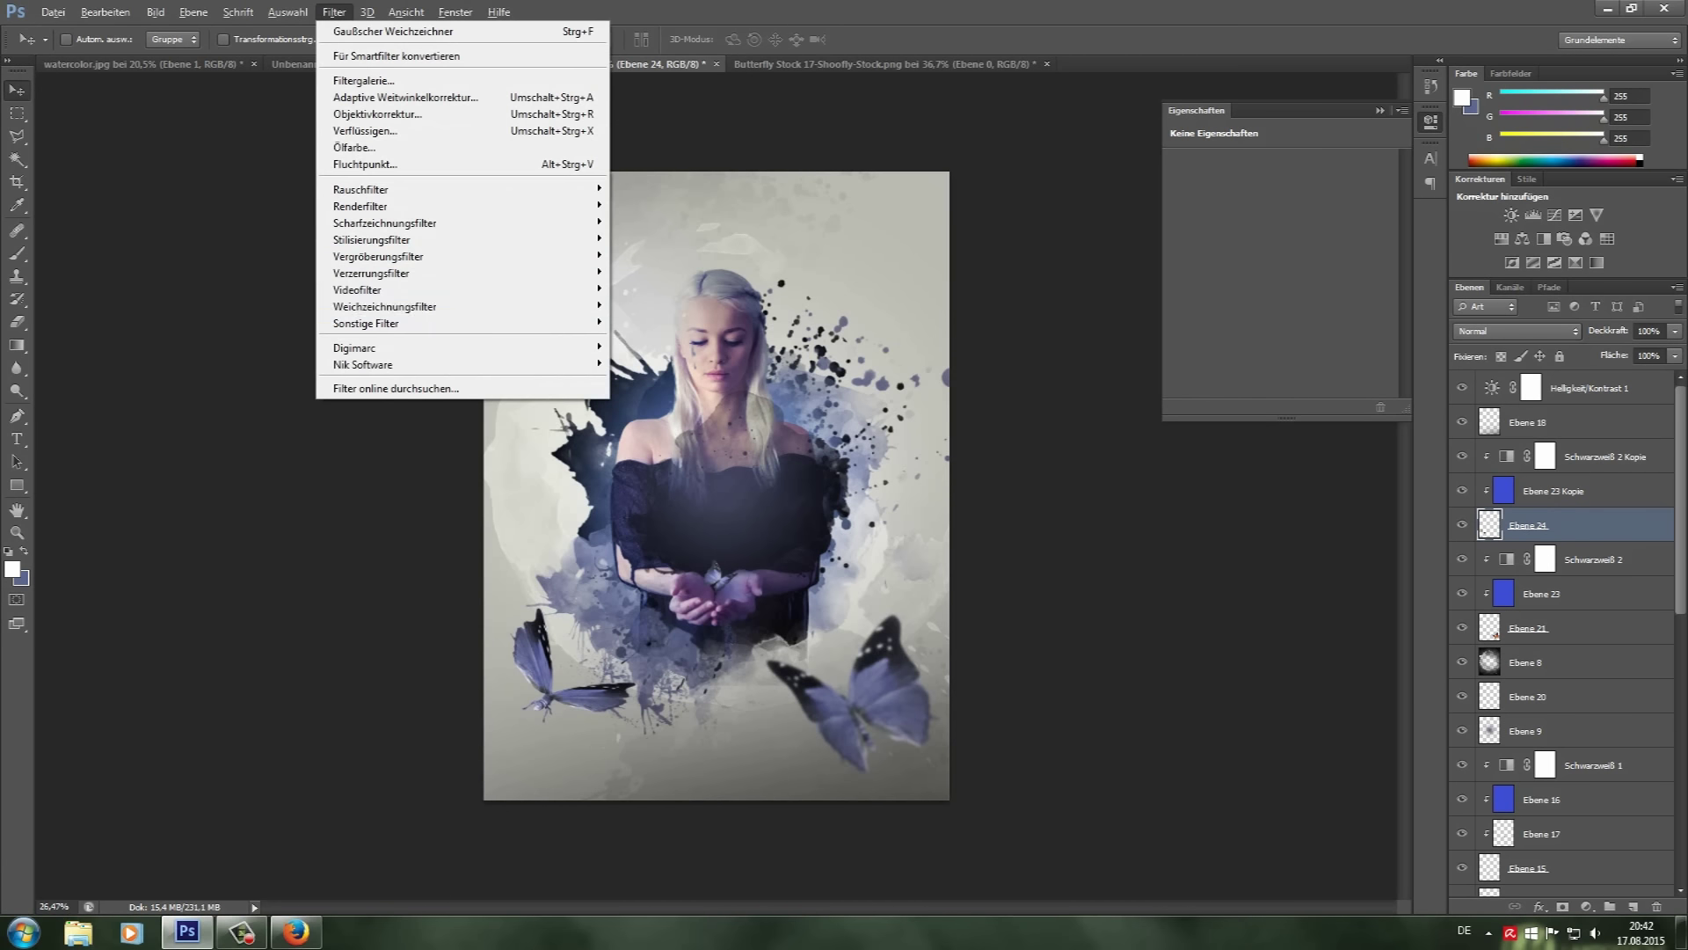
pyautogui.click(655, 322)
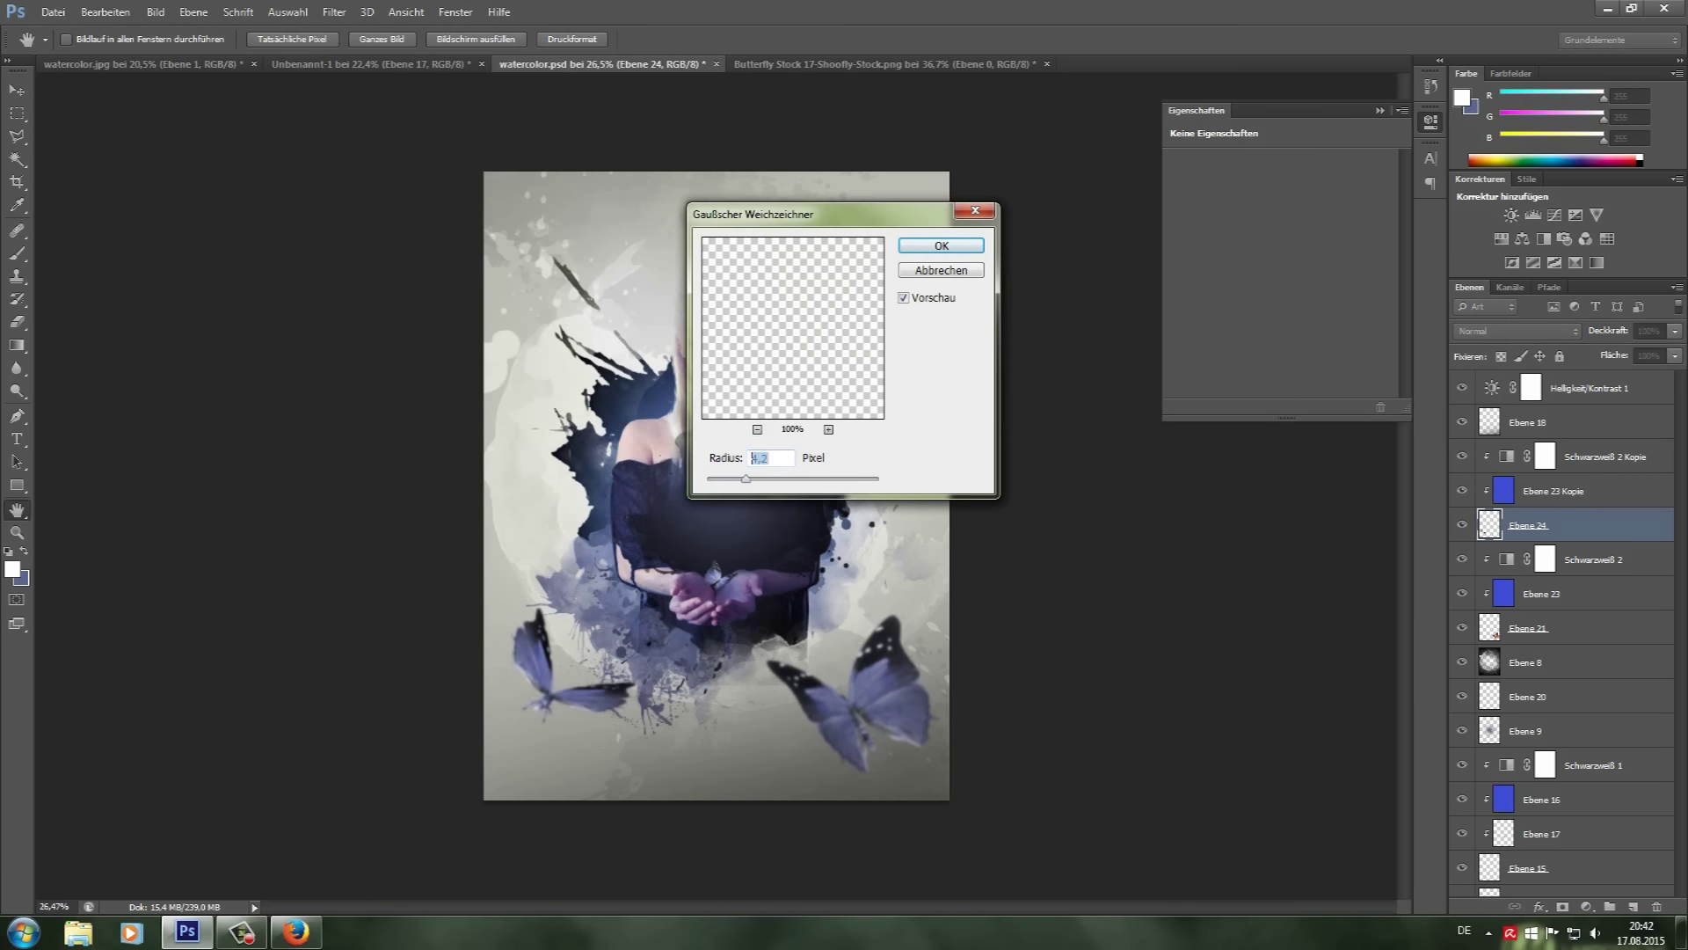